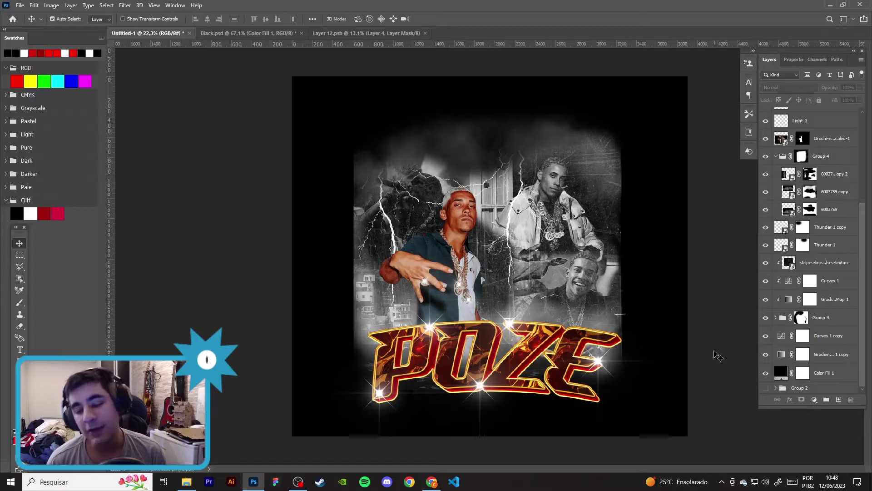
Step: Switch from Layer 12.psb to the Black.psd shirt mockup and zoom into the POZE collage
click(378, 33)
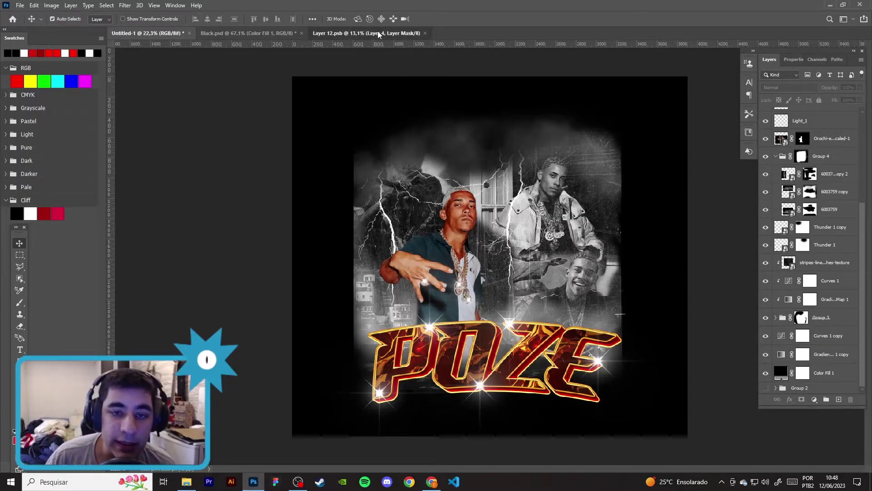
click(247, 33)
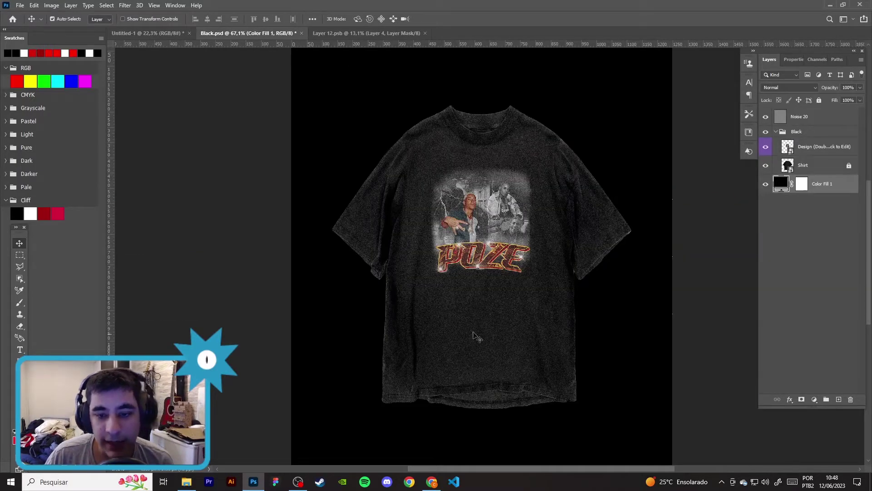
scroll(501, 263, up, 2)
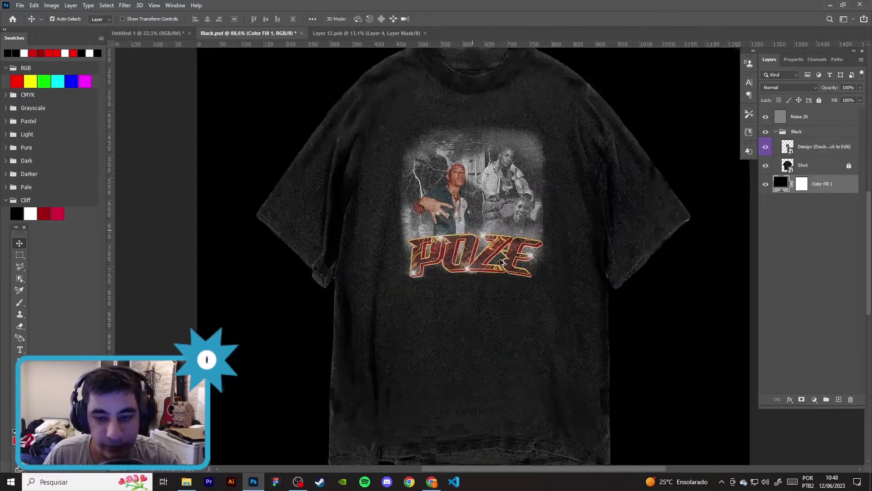
scroll(411, 155, up, 2)
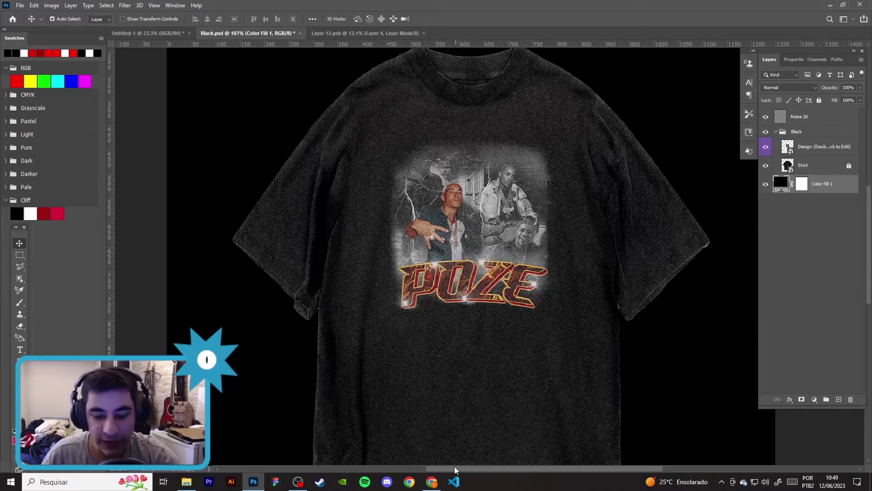
Step: Browse bootleg shirt references: Notorious Big, Michael Jordan, Pedro Pascal and Mike Tyson
click(431, 481)
scroll(289, 253, up, 2)
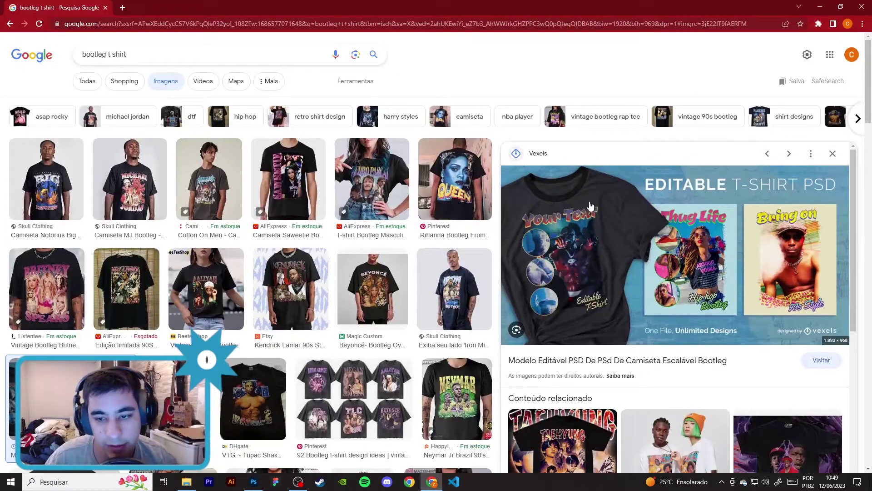
click(32, 177)
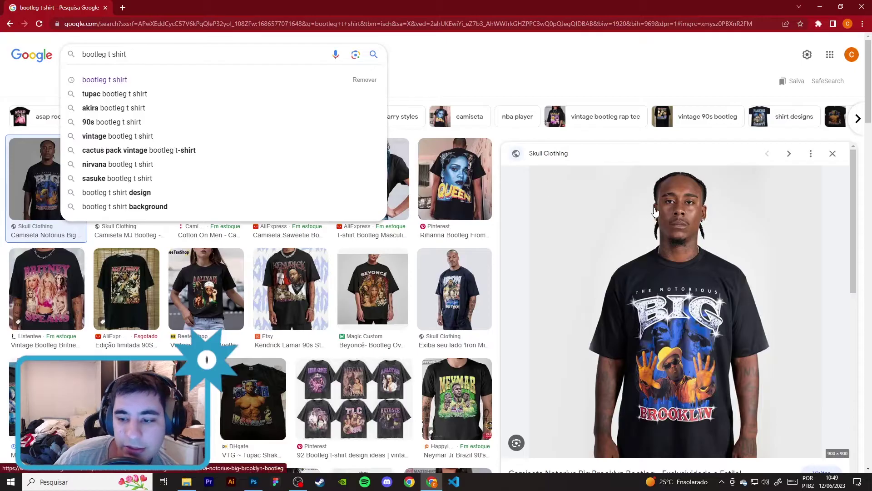
scroll(714, 236, down, 2)
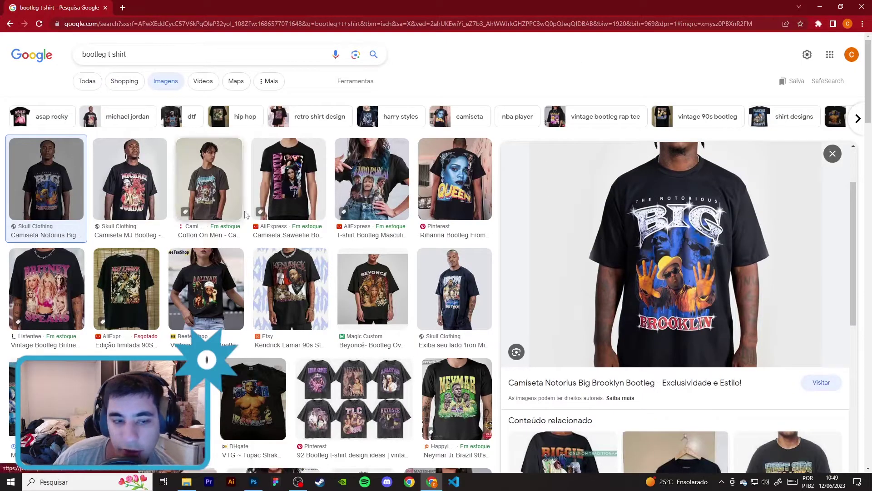
click(130, 182)
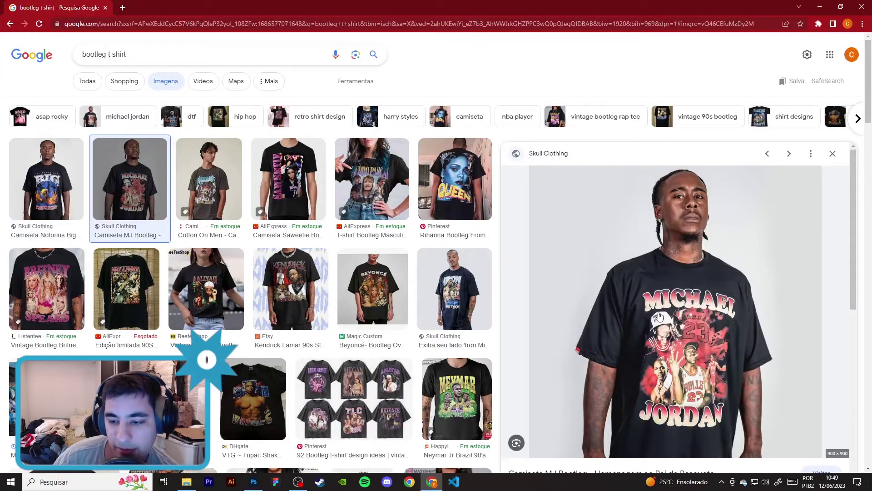
scroll(706, 323, down, 1)
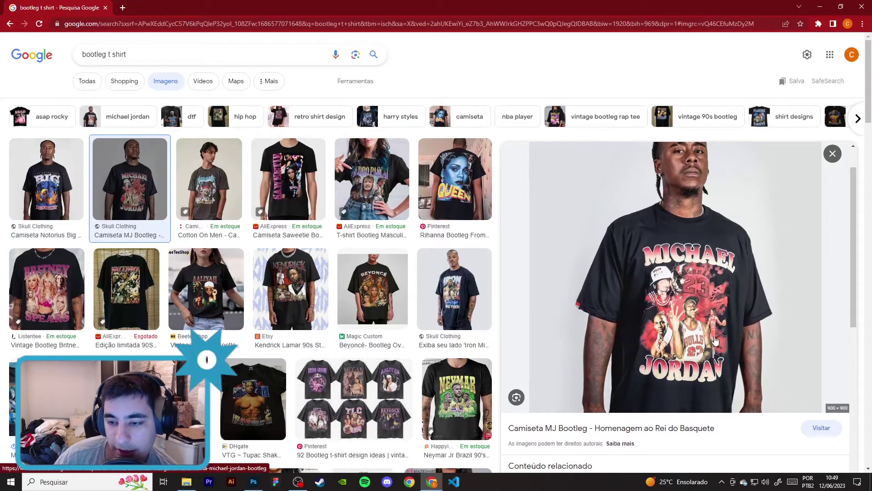
click(377, 184)
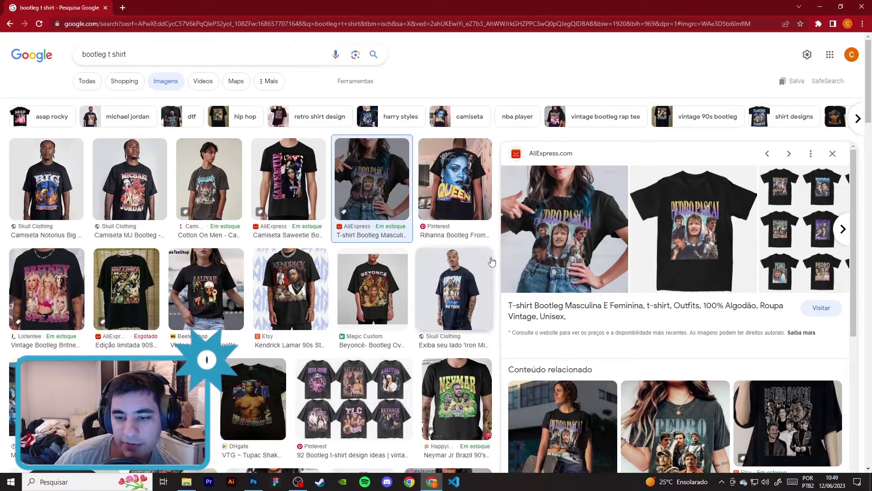
click(454, 289)
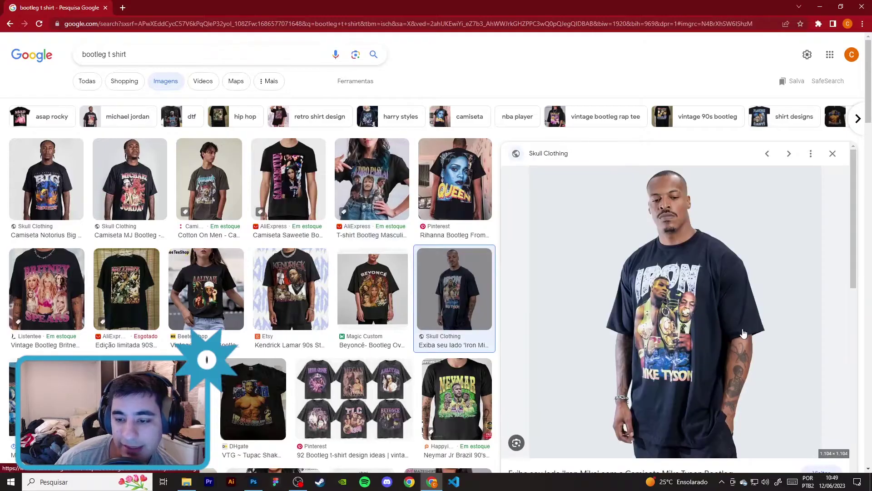
click(255, 481)
right_click(475, 33)
Step: Create a new document and add a black Solid Color fill layer
click(510, 80)
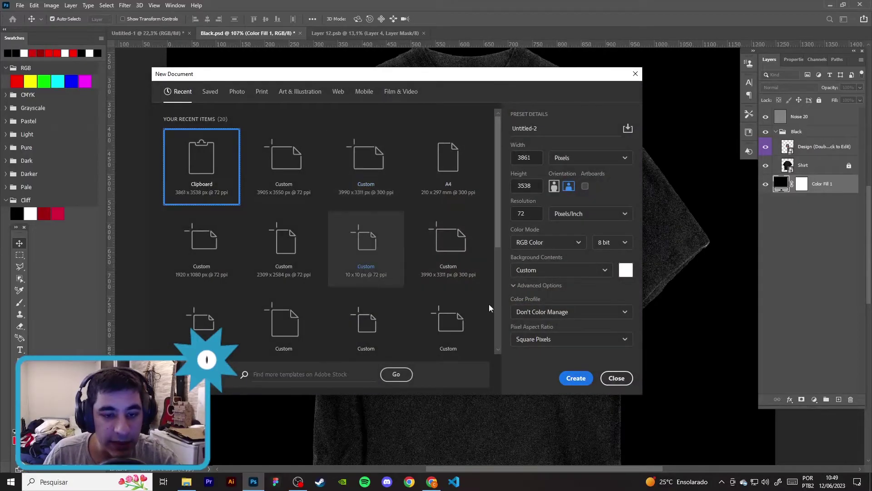
click(575, 378)
click(815, 400)
click(811, 240)
drag(163, 194, 93, 234)
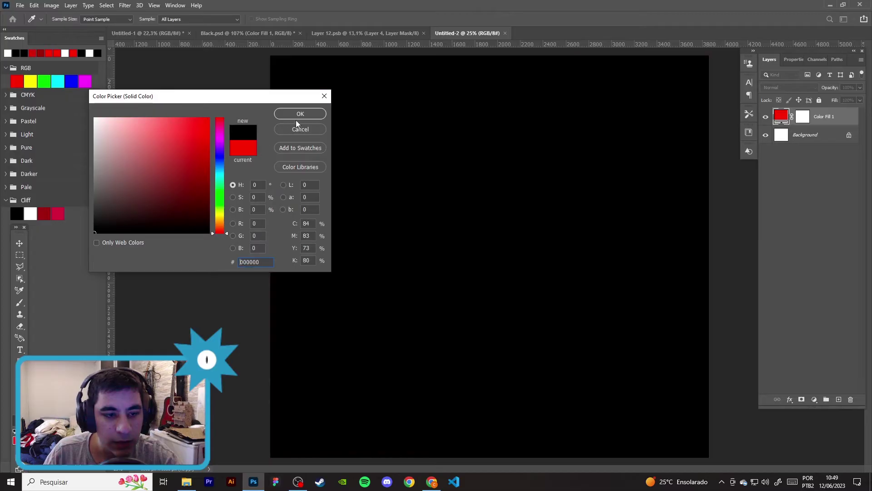
click(295, 117)
Step: Delete the white Background layer, then preview the Notorious Big shirt in Google Images again
click(818, 135)
key(Delete)
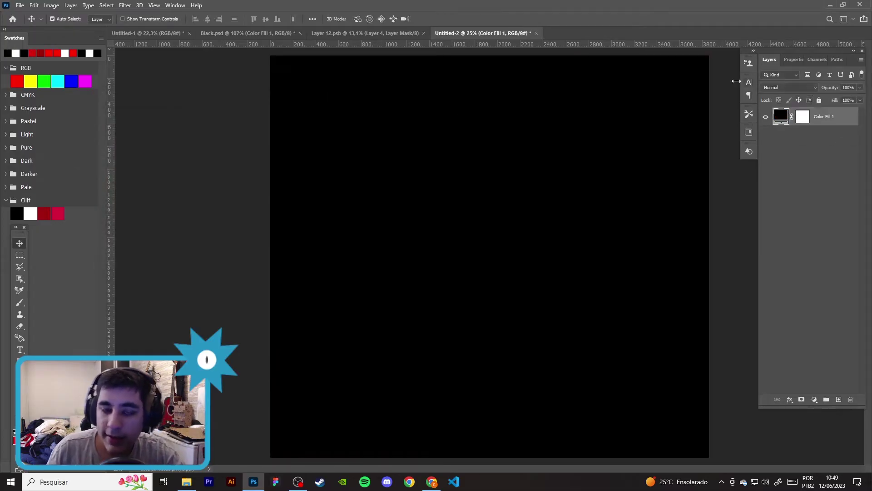
click(432, 482)
click(45, 186)
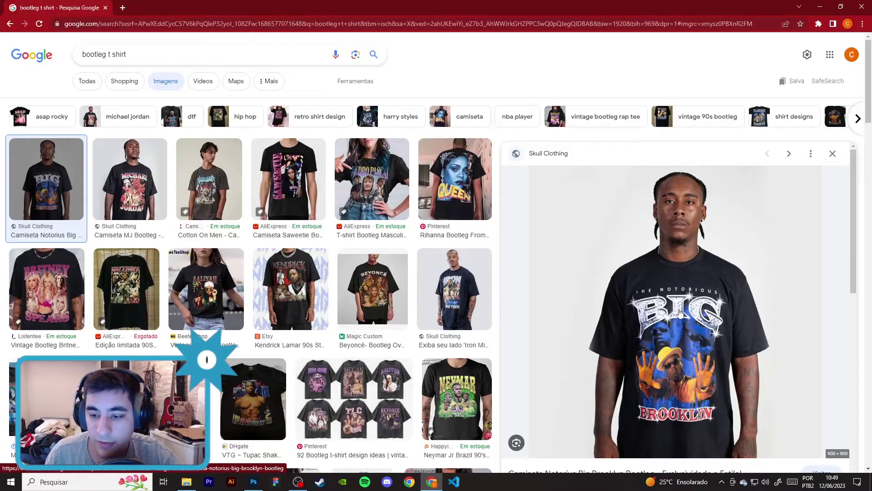
Step: Study the Notorious Big Brooklyn shirt preview, then return to the black Untitled-2 canvas
scroll(680, 313, down, 2)
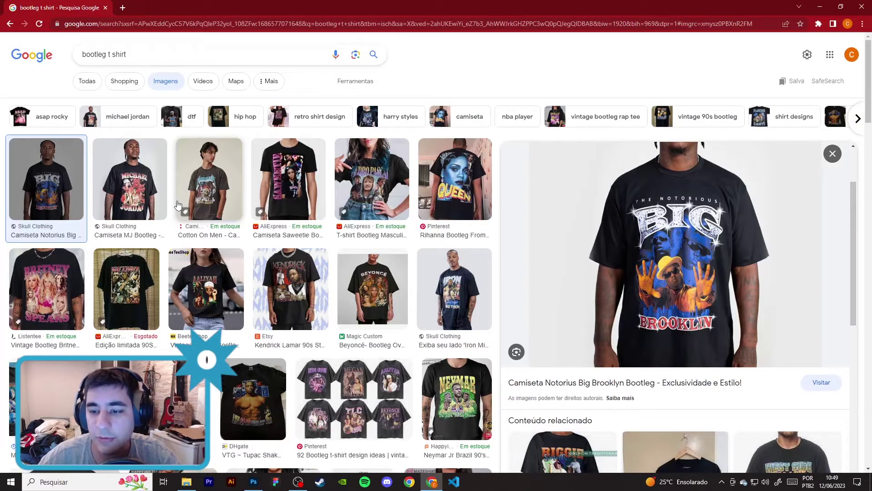
click(253, 482)
click(19, 349)
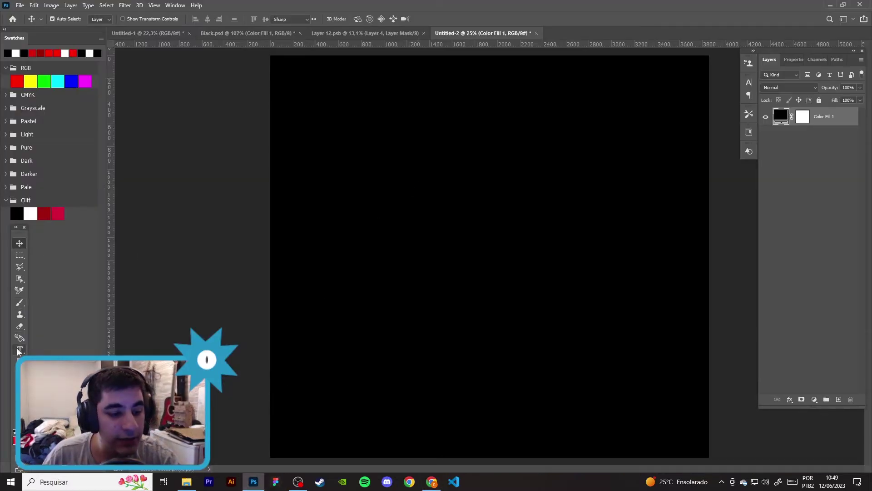
Step: Type a red 'BIG' title near the canvas top centre and nudge it slightly down
drag(614, 288, 326, 118)
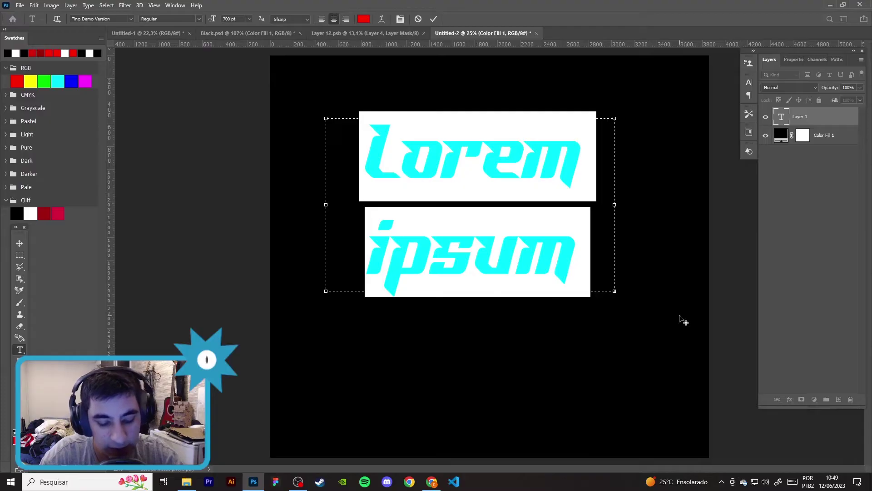
text(big)
key(BackSpace)
key(BackSpace)
key(BackSpace)
text(BIG)
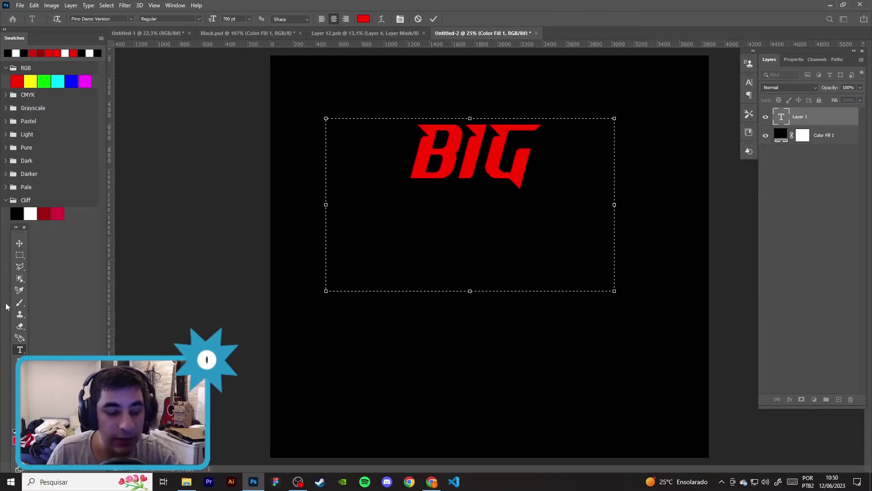
click(19, 243)
drag(492, 181, 492, 194)
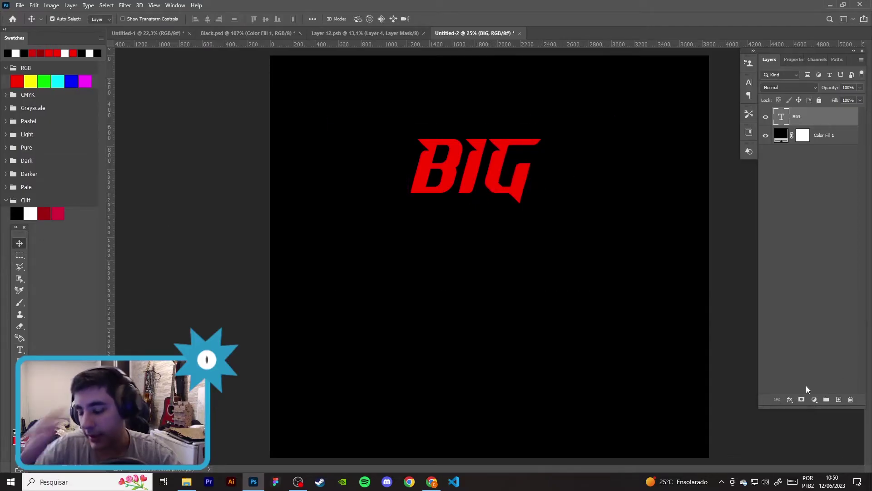
double_click(817, 120)
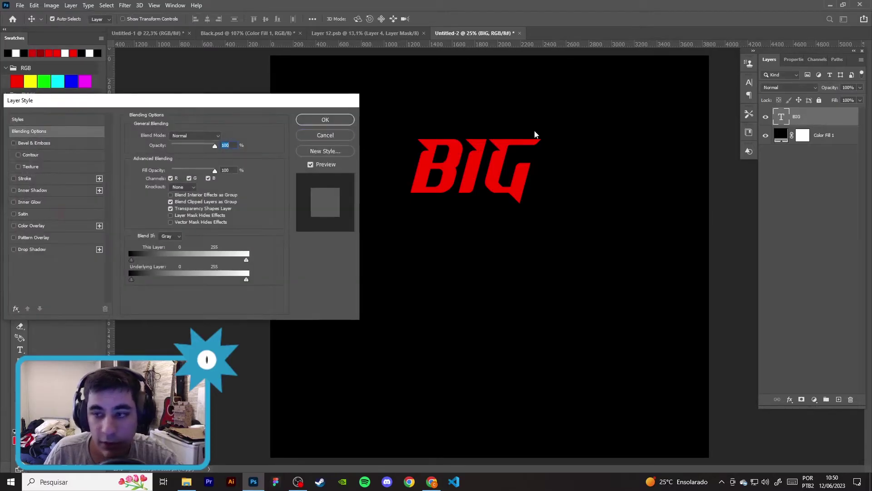
Step: Change the BIG text colour to white in the Properties panel
key(Escape)
click(796, 60)
click(836, 199)
click(94, 120)
click(299, 114)
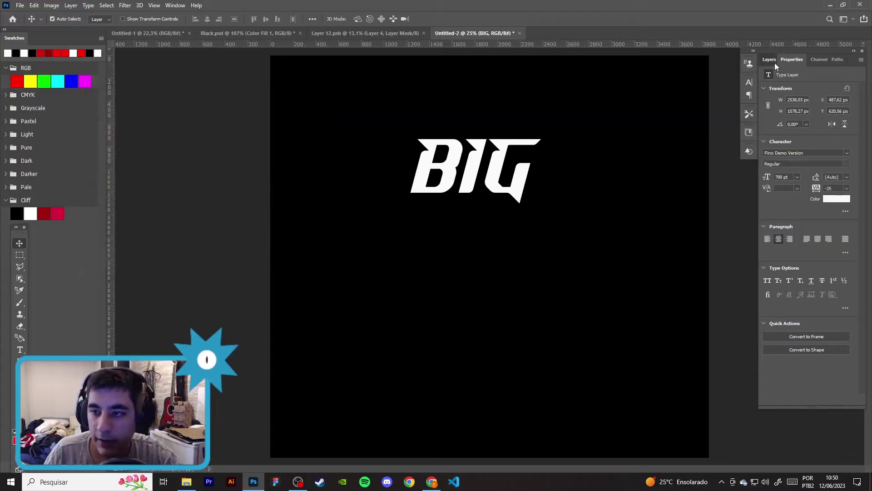
click(774, 61)
Step: Add an 18 px red Stroke effect to the BIG layer
double_click(819, 120)
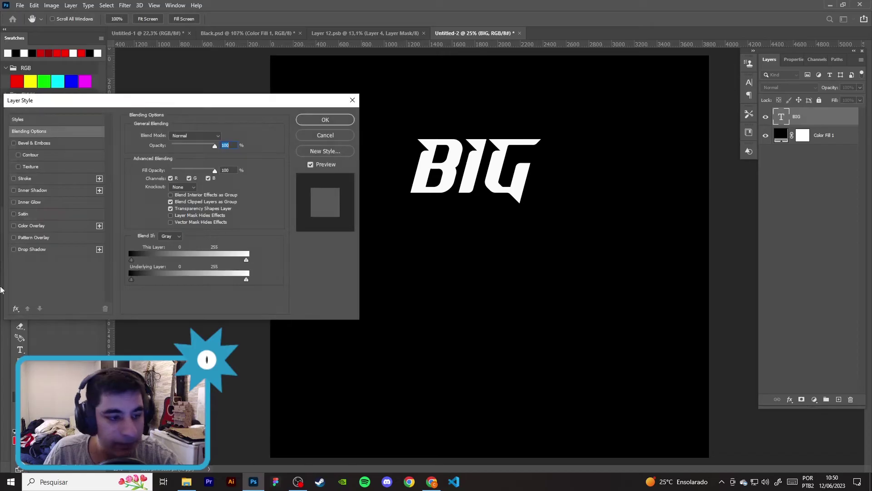
click(37, 180)
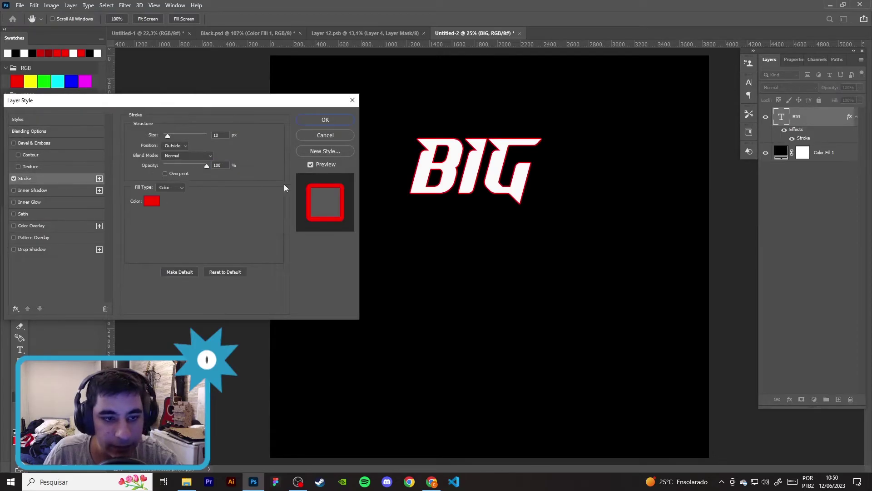
drag(168, 134, 170, 136)
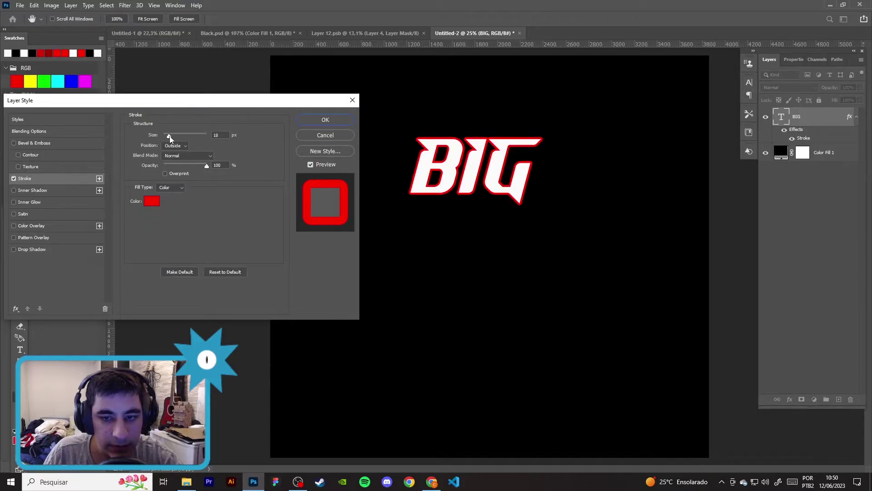
click(325, 120)
key(v)
key(ctrl+plus)
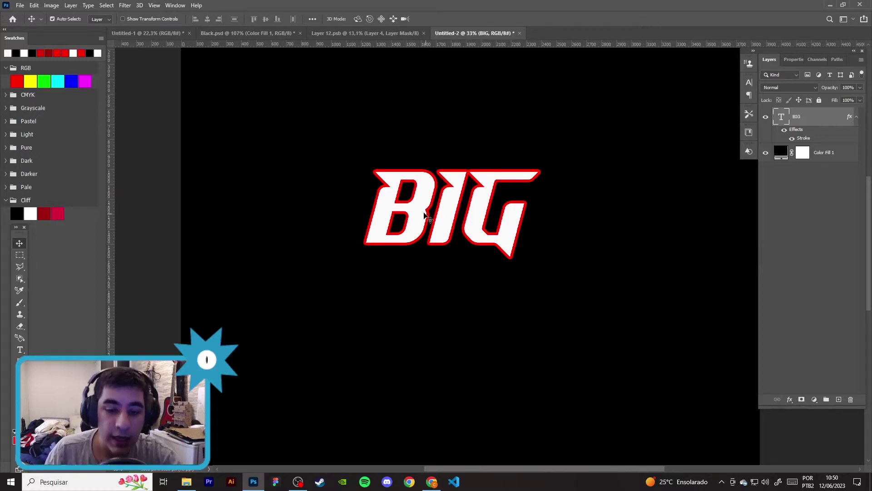
Step: Magic Wand-select the white BIG letter fill and rasterize the BIG layer
scroll(395, 180, up, 3)
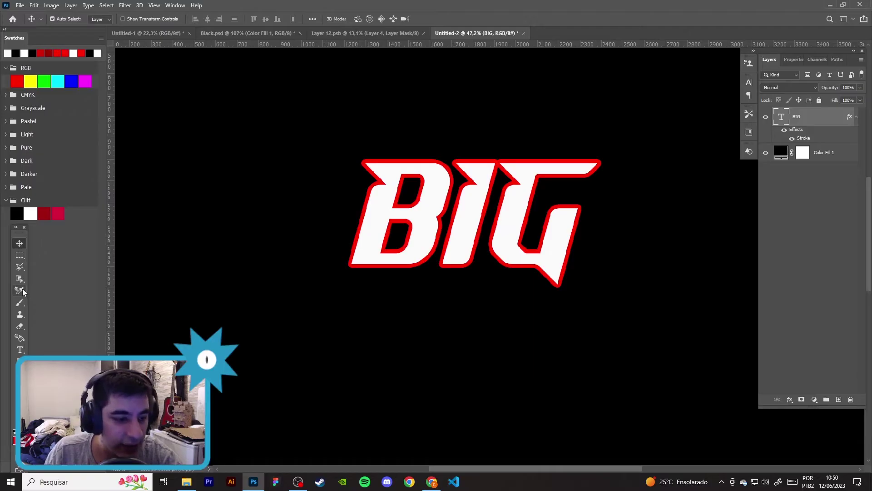
drag(24, 280, 54, 295)
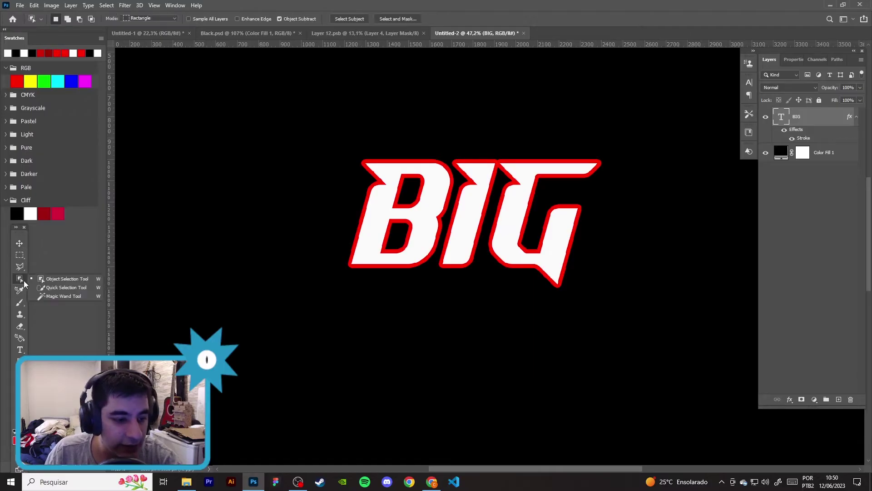
click(53, 295)
click(386, 206)
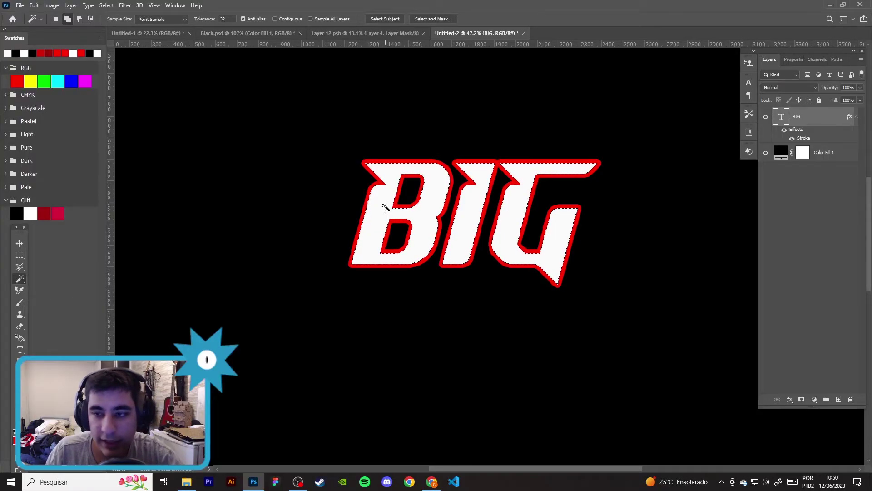
key(Delete)
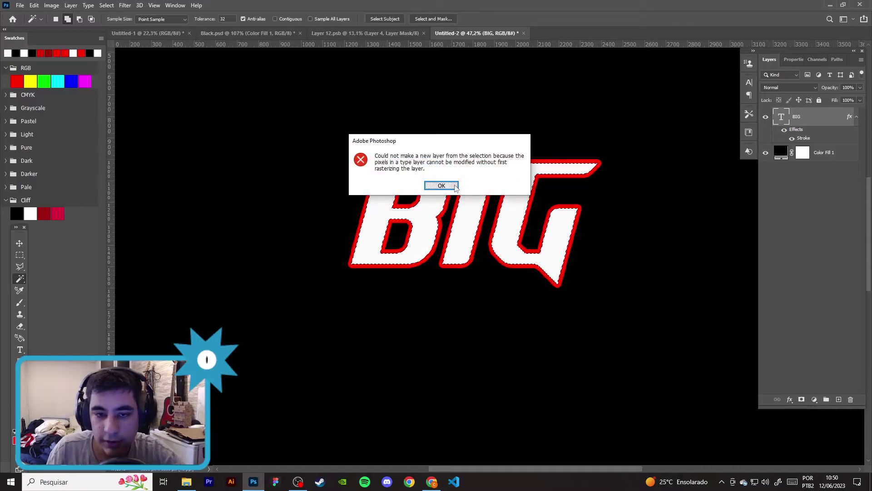
key(Return)
right_click(807, 120)
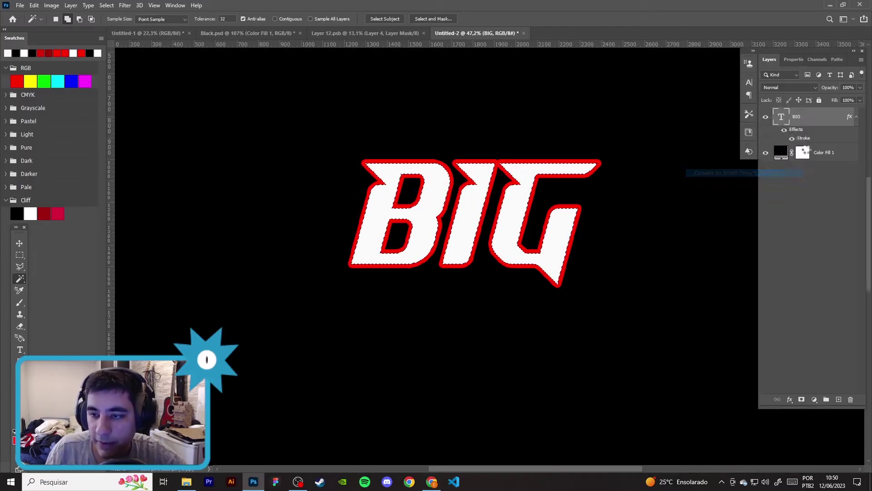
click(746, 174)
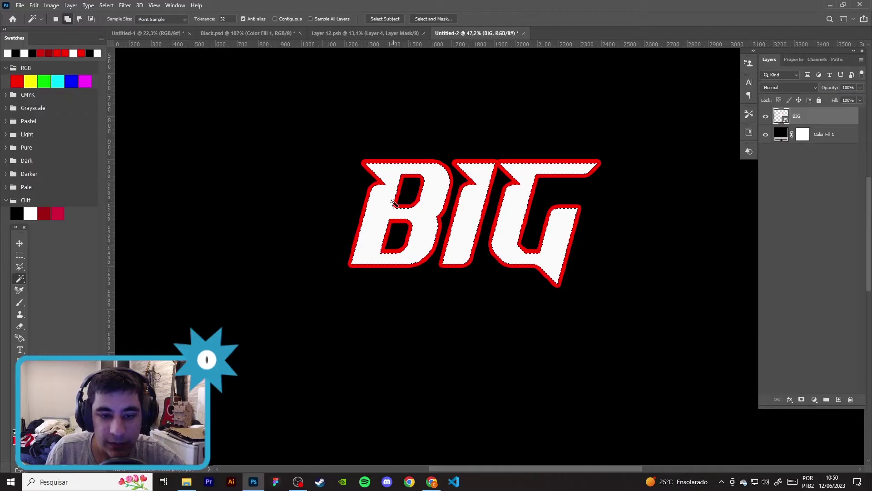
Step: Copy the white fill and red outline to separate new layers and hide the original BIG
key(ctrl+j)
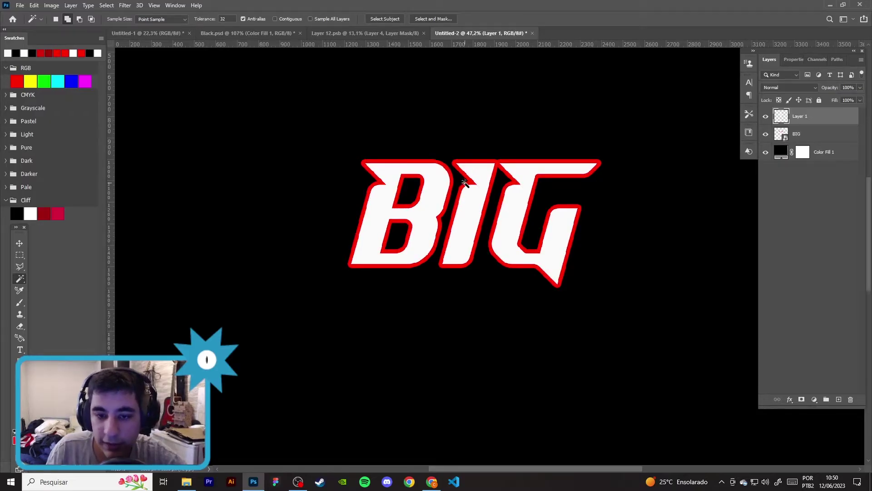
key(ctrl+j)
click(438, 181)
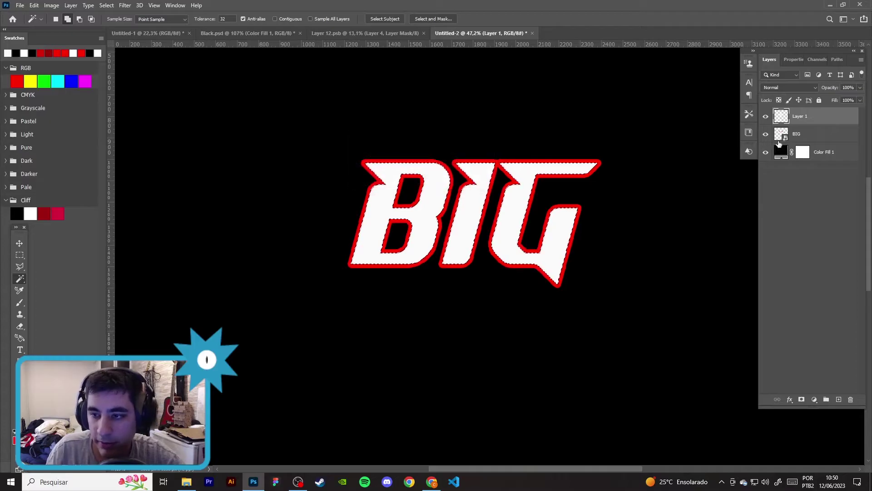
click(814, 135)
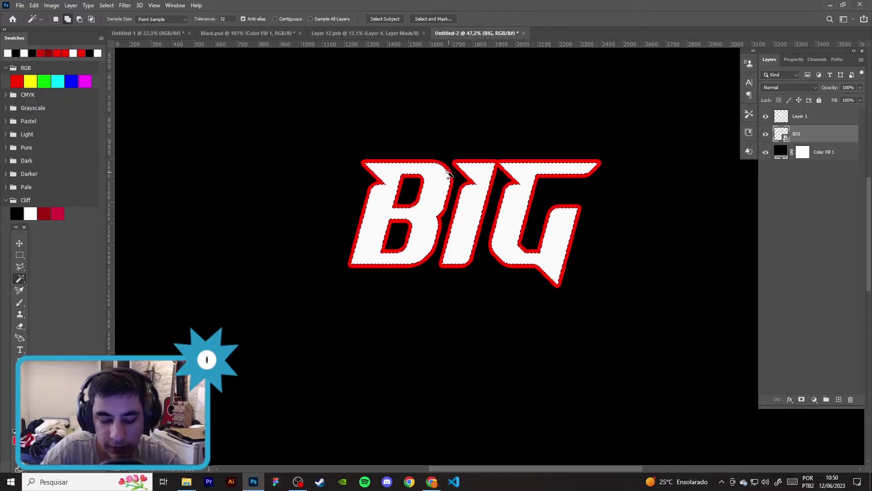
scroll(450, 155, up, 3)
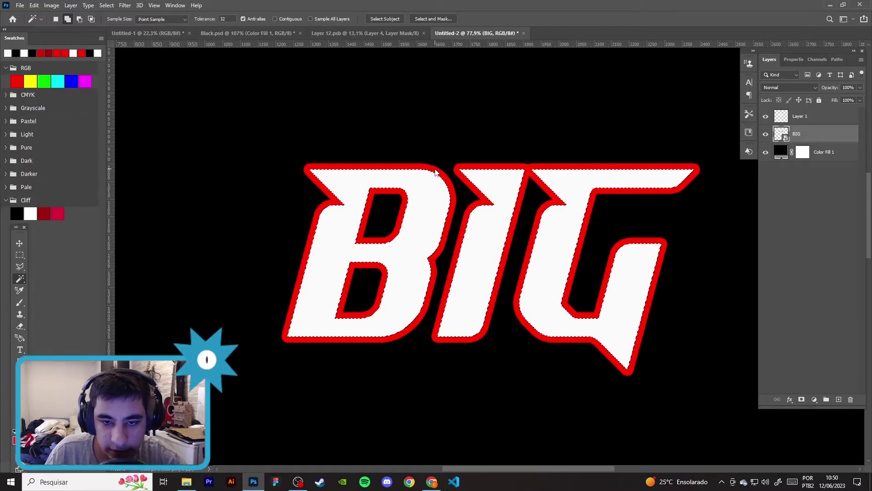
key(ctrl+j)
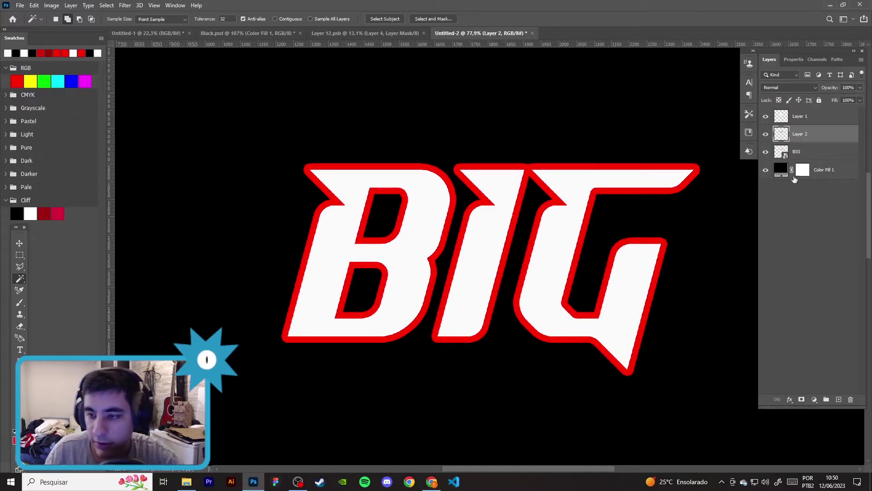
click(818, 153)
click(766, 153)
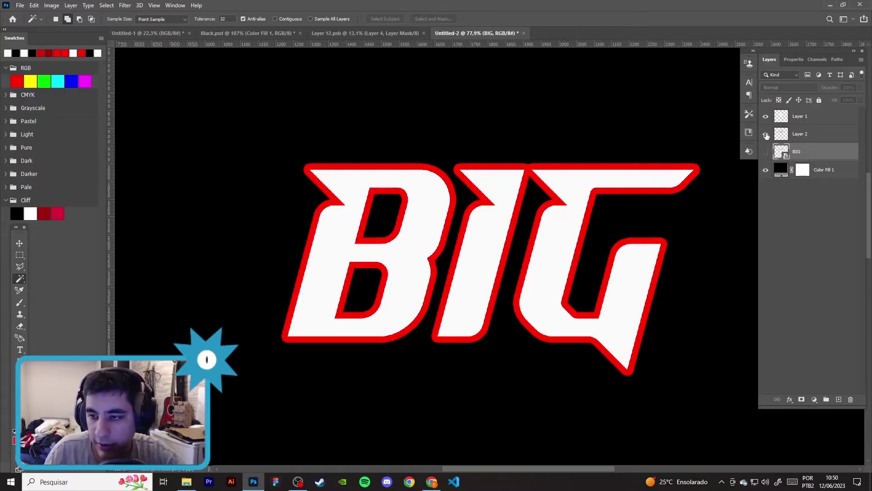
Step: Toggle the fill and outline layers to check them, then return to Google Images
click(765, 117)
click(765, 117)
click(766, 134)
click(766, 117)
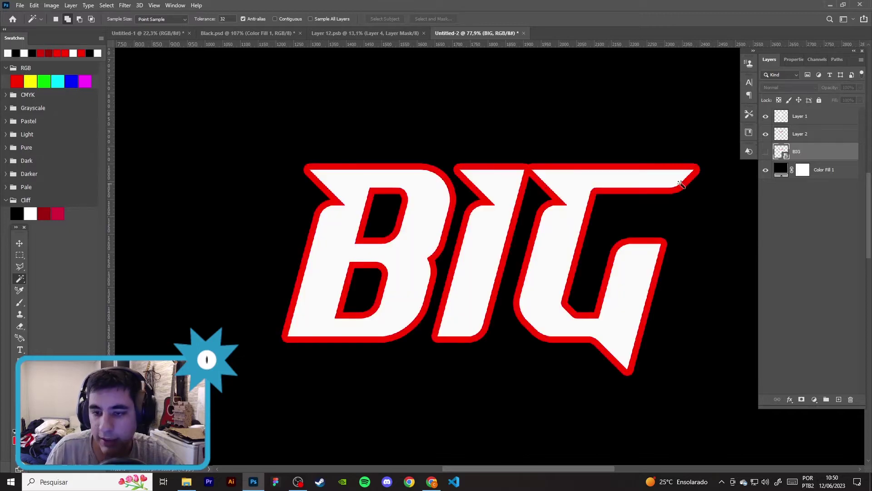
click(20, 242)
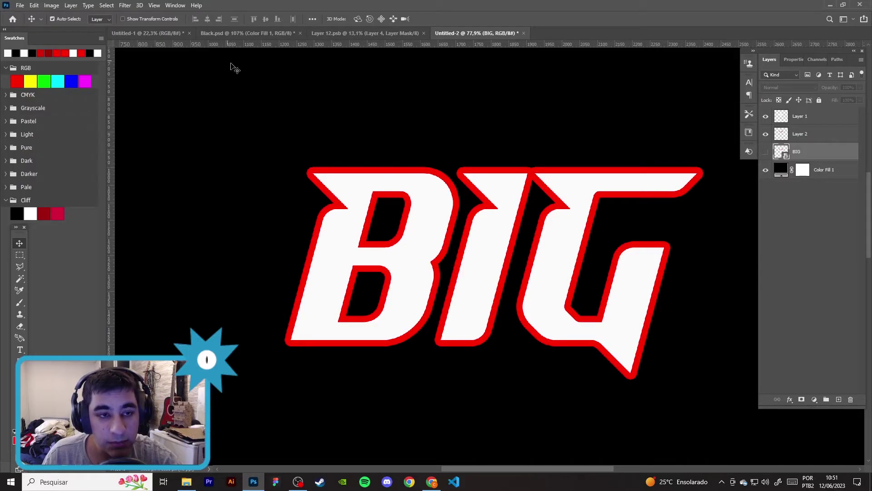
click(193, 475)
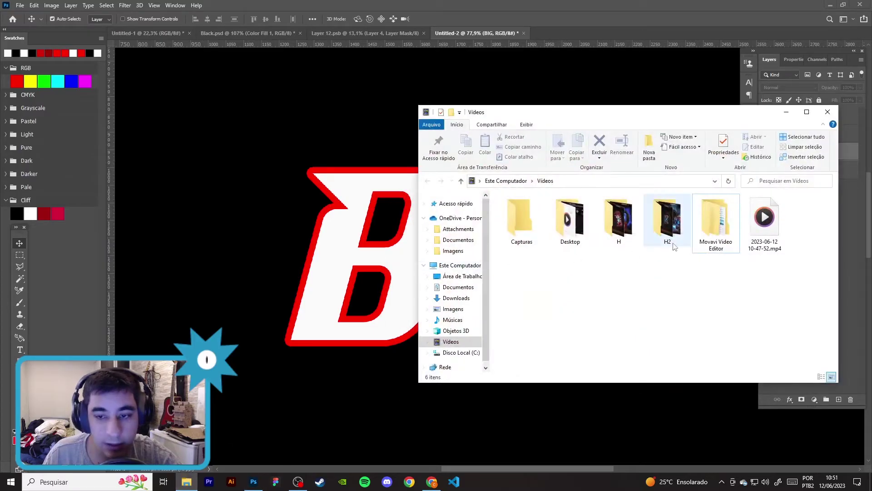
click(787, 111)
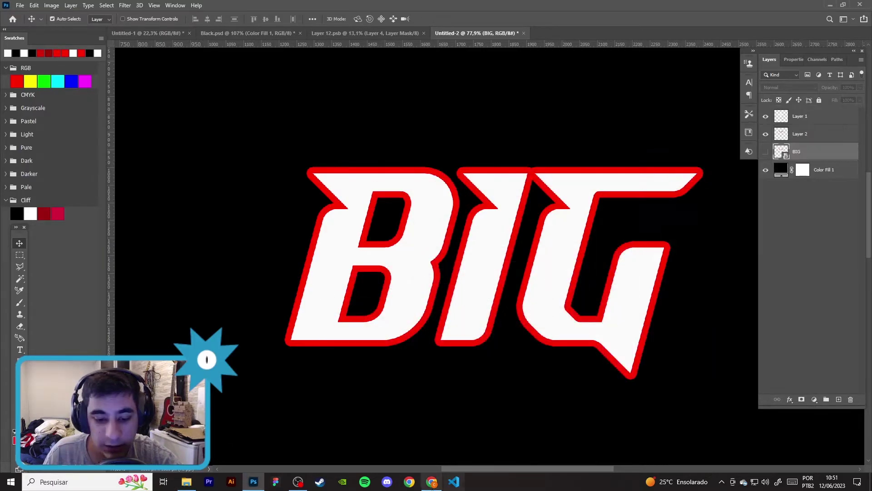
click(432, 482)
Step: Search Google Images for 'dimante texture' and preview results, abandoning the first save attempt
triple_click(232, 59)
text(diman)
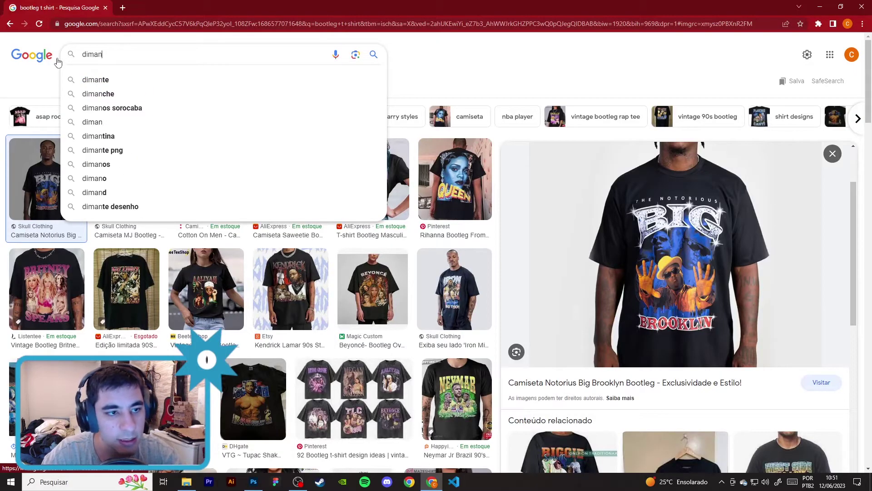
text(te )
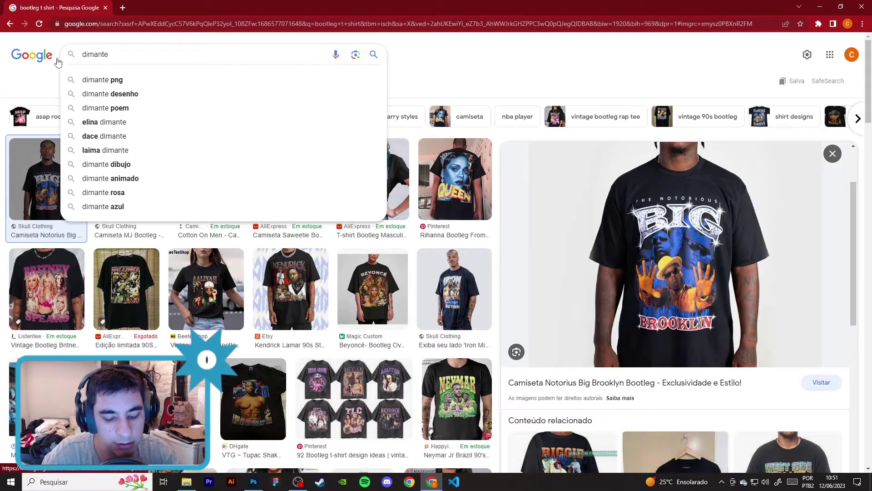
text(texture)
key(Return)
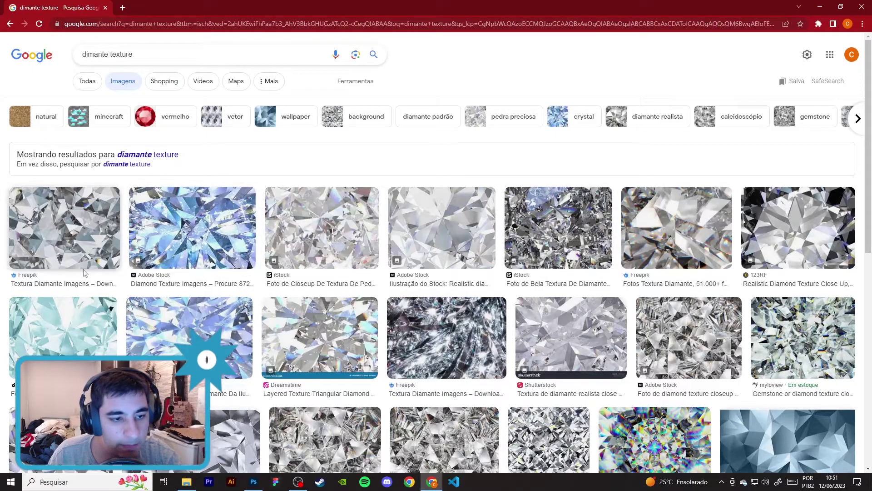
click(84, 231)
right_click(665, 192)
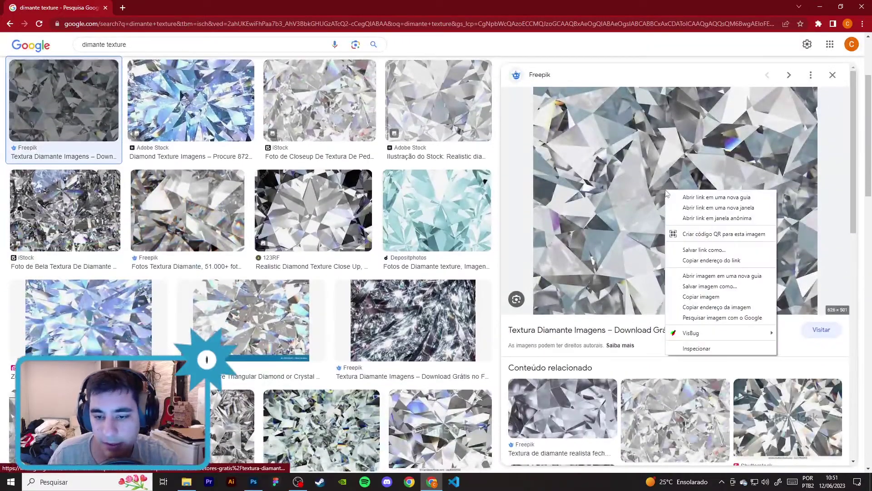
click(709, 287)
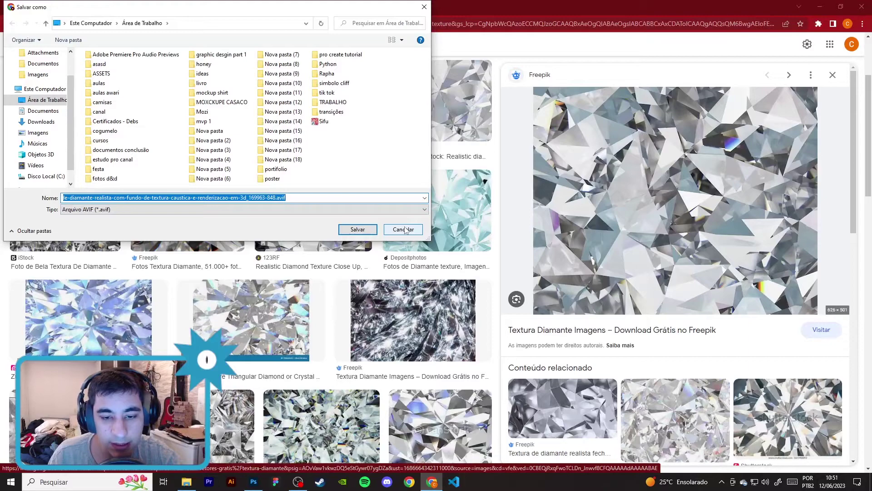
click(404, 230)
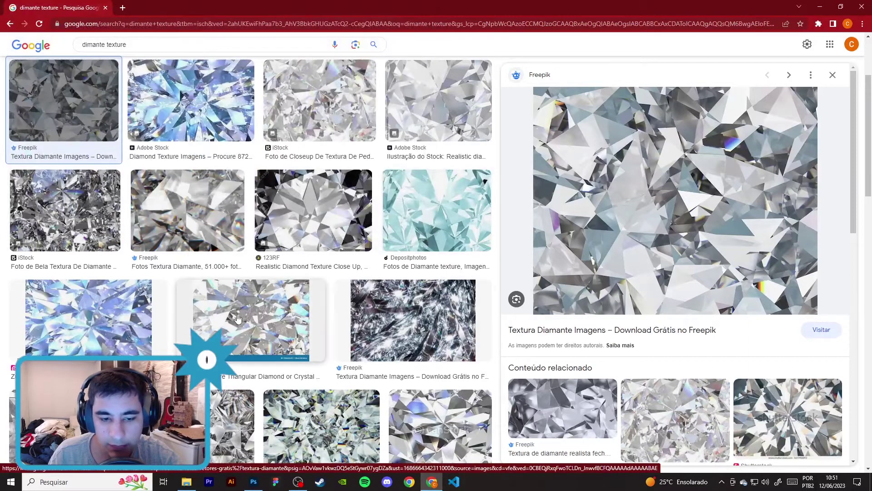
scroll(115, 231, down, 5)
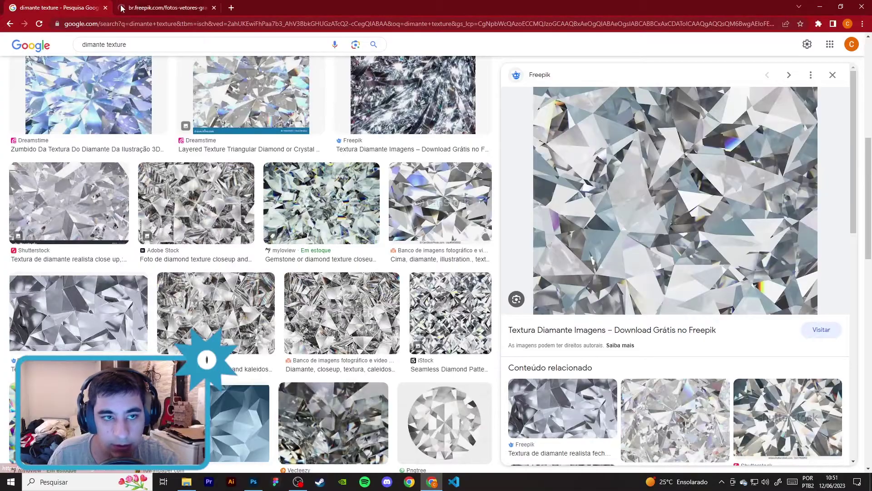
key(ctrl+w)
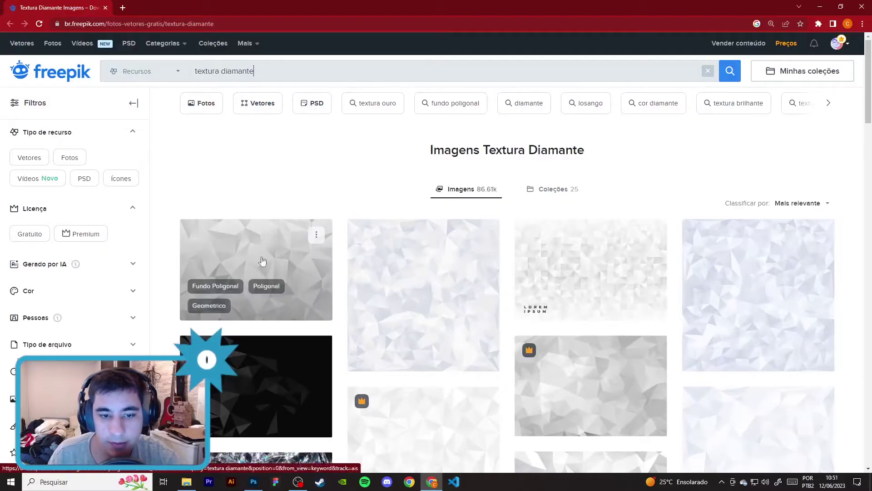
Step: Download the realistic diamond photo from Freepik and show it in the Downloads folder
click(268, 249)
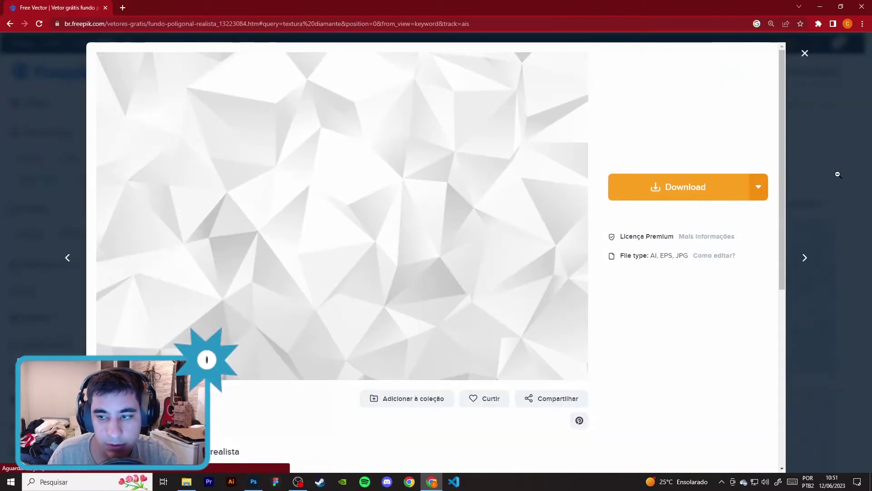
click(838, 174)
scroll(474, 253, down, 5)
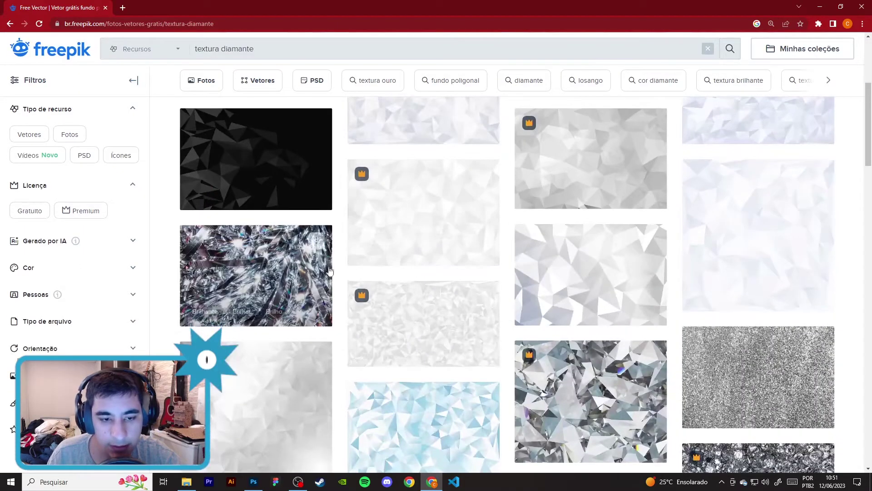
scroll(598, 283, down, 4)
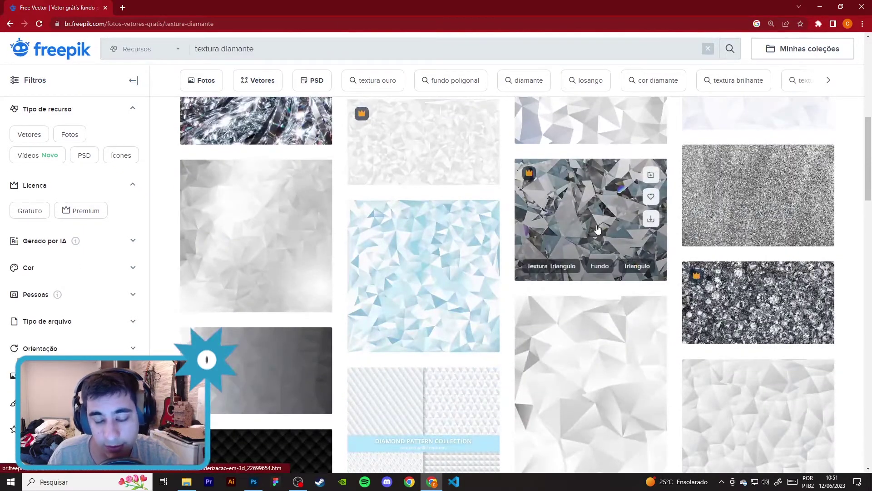
click(583, 222)
click(668, 167)
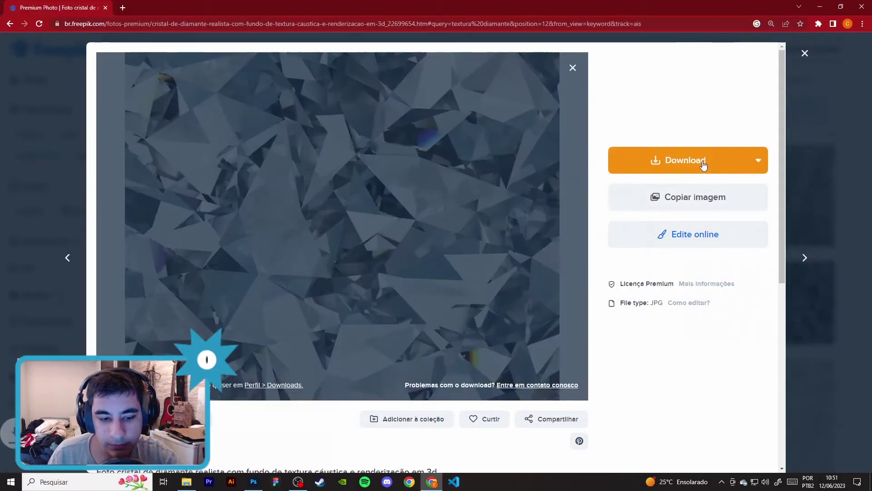
click(834, 459)
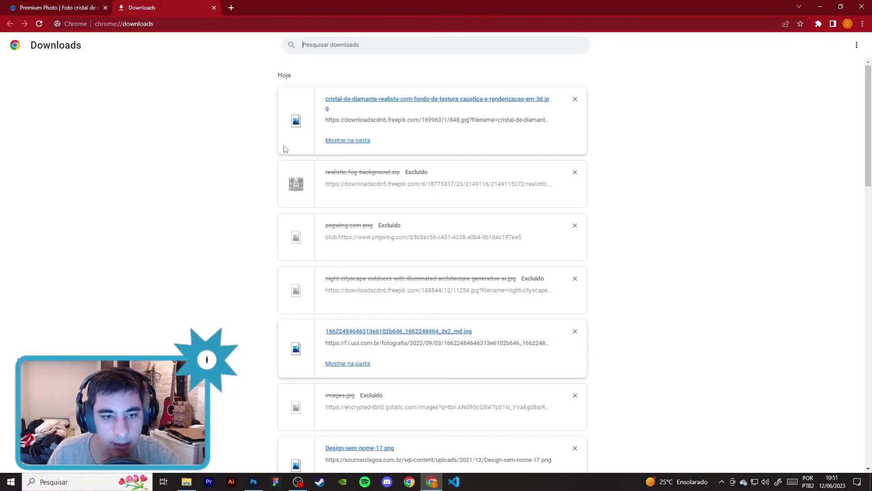
click(820, 7)
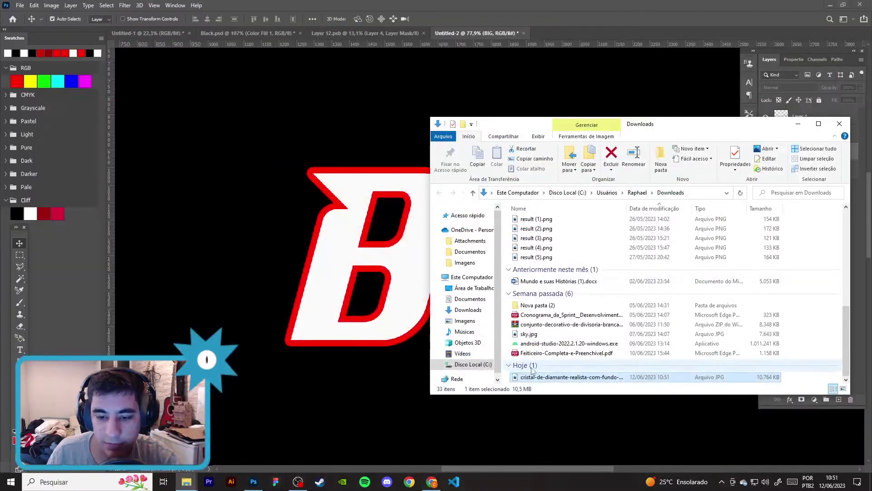
Step: Place the diamond photo into the BIG document and clip it to the plain letters layer
drag(535, 377, 260, 256)
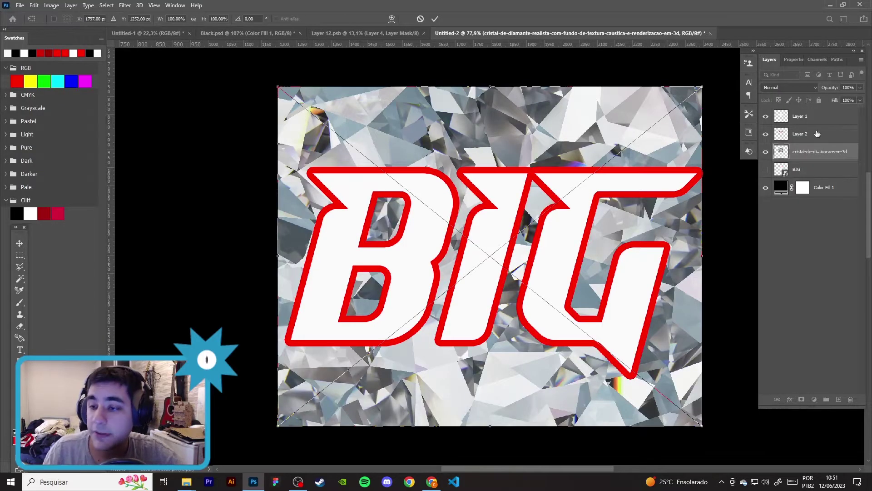
key(Return)
mouse_move(827, 155)
mouse_down()
mouse_move(815, 111)
mouse_move(781, 155)
mouse_up()
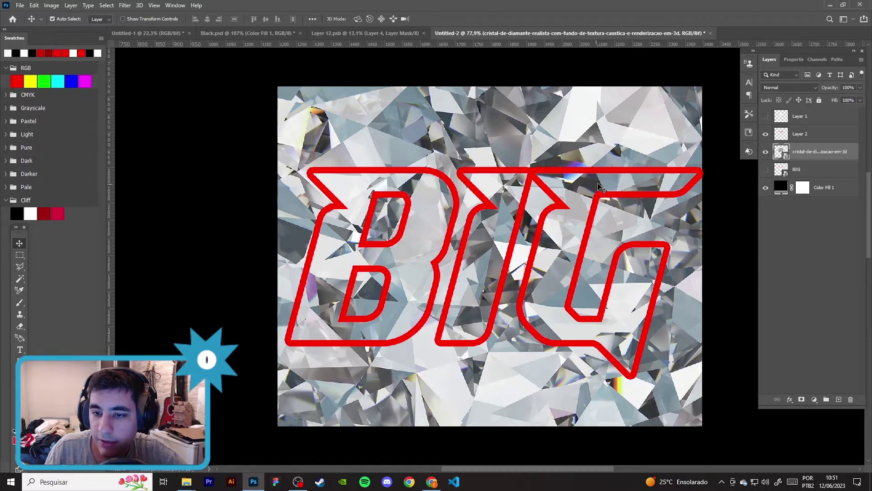
click(765, 134)
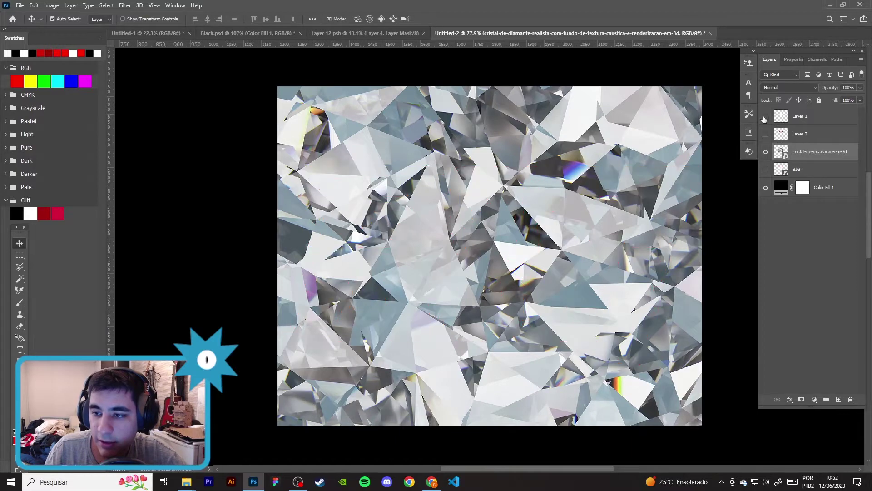
click(766, 116)
drag(795, 153, 809, 119)
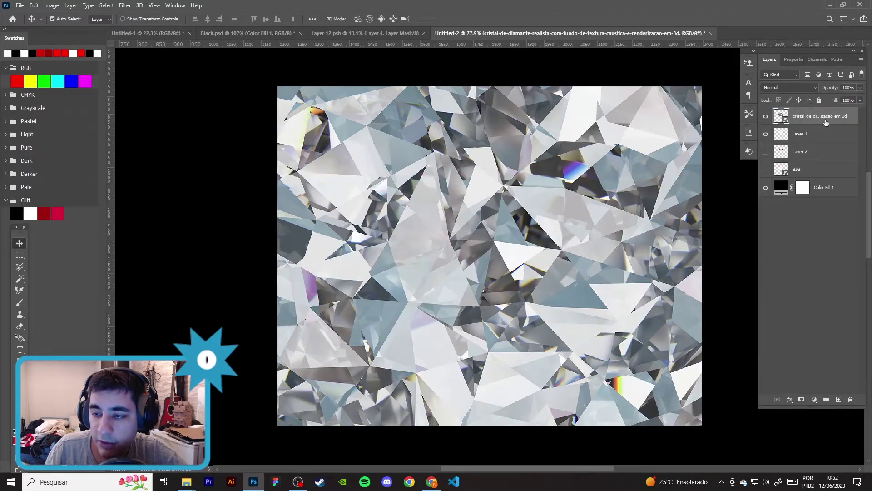
alt+click(824, 122)
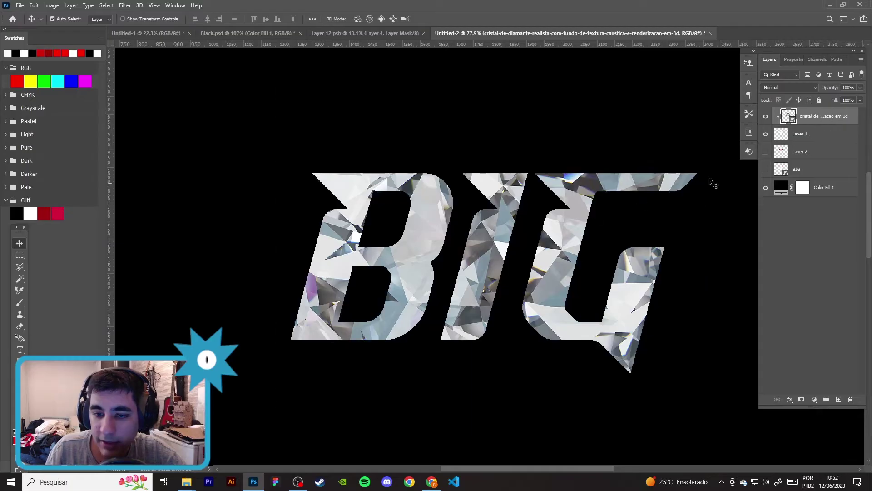
Step: Show the red outline again and delete the diamond photo layer
click(765, 152)
scroll(658, 250, down, 3)
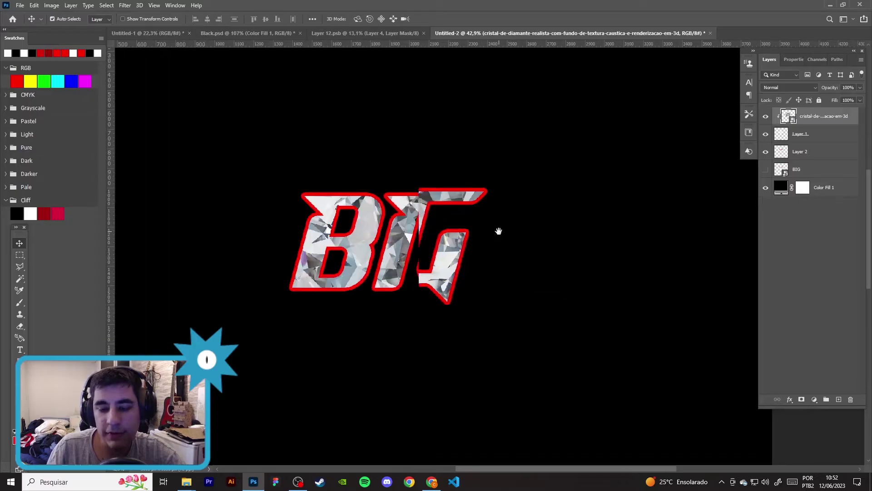
scroll(409, 241, up, 1)
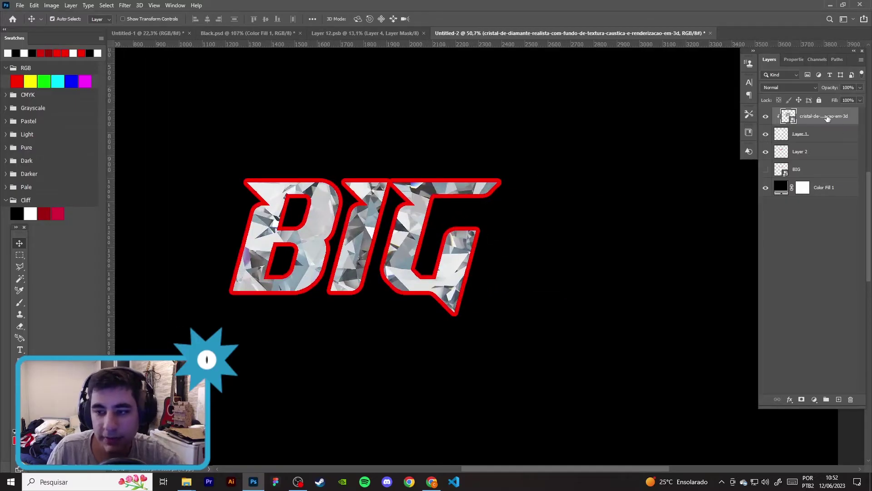
key(Delete)
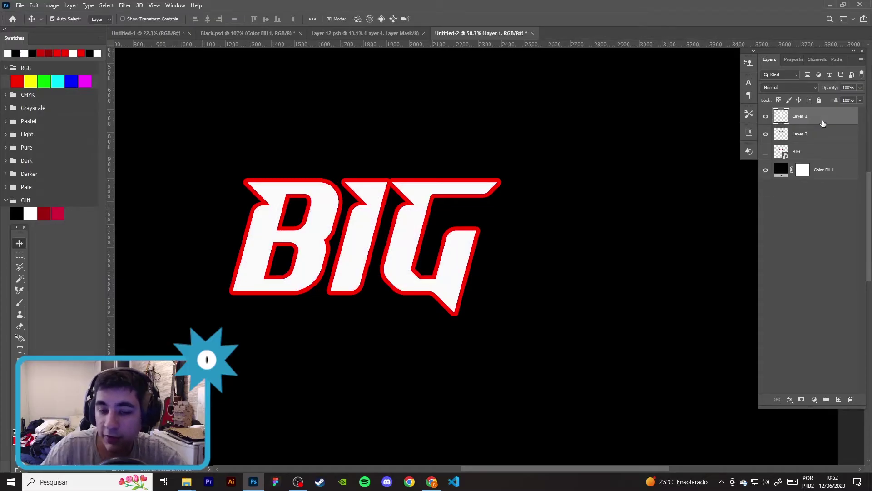
Step: Give the letters layer a diamond Pattern Overlay at 7% scale
double_click(823, 119)
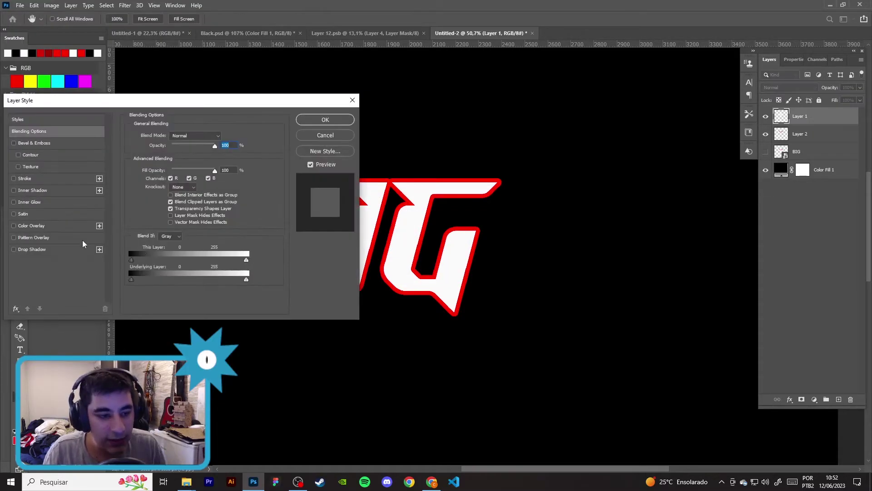
click(57, 237)
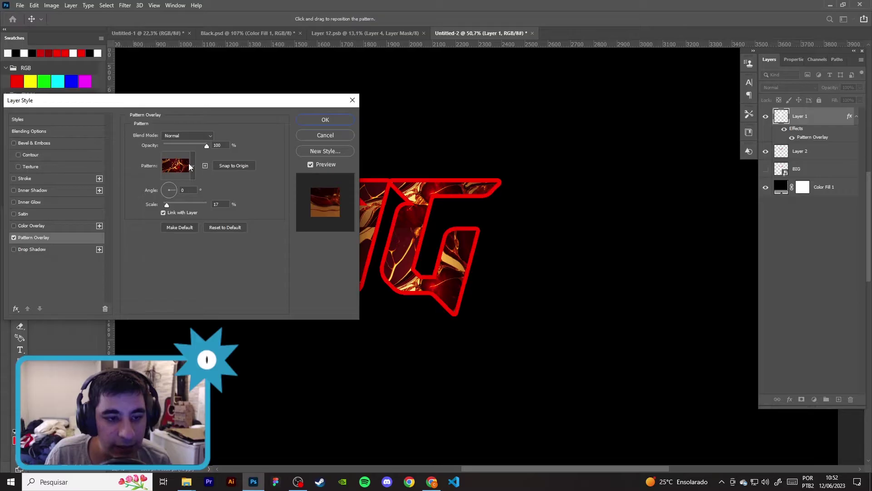
drag(249, 101, 769, 171)
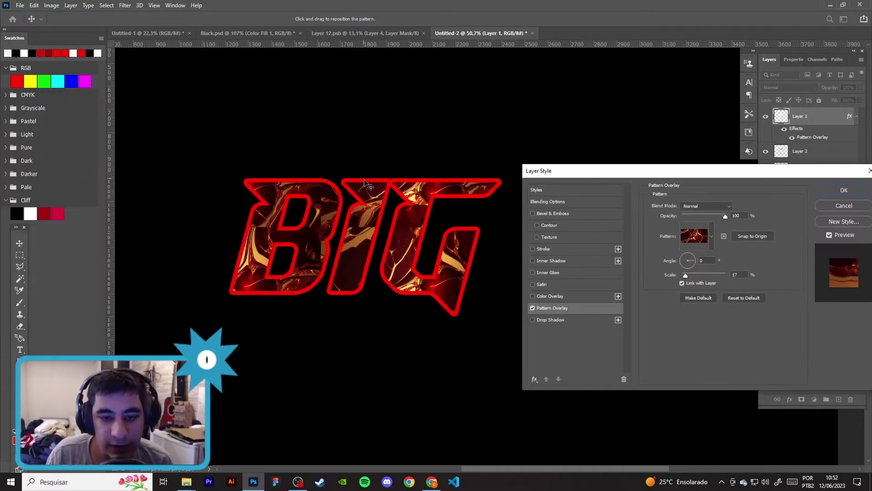
click(711, 236)
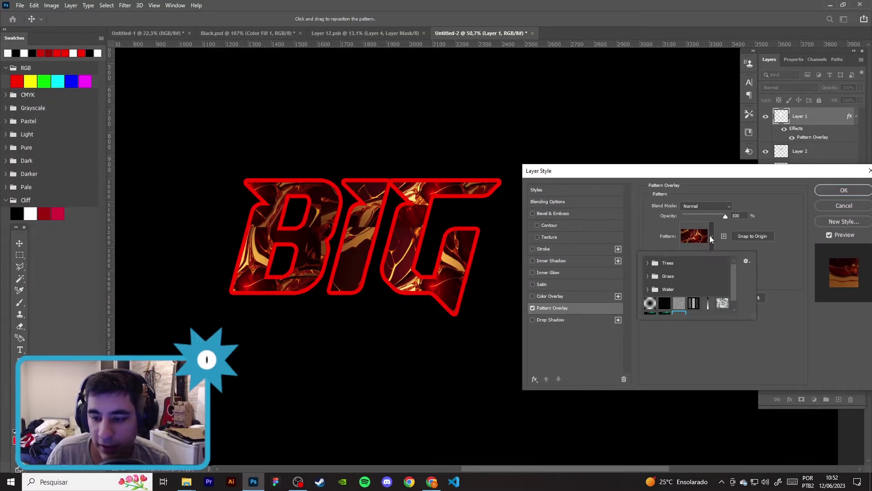
click(723, 303)
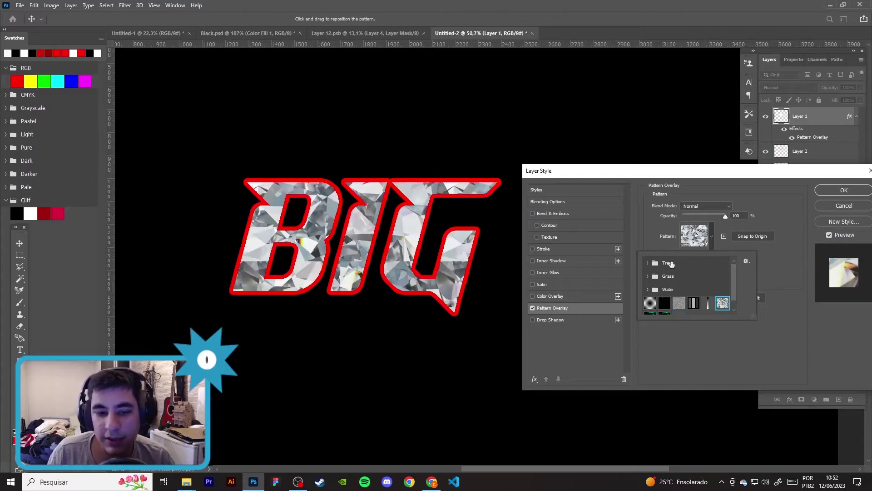
click(770, 195)
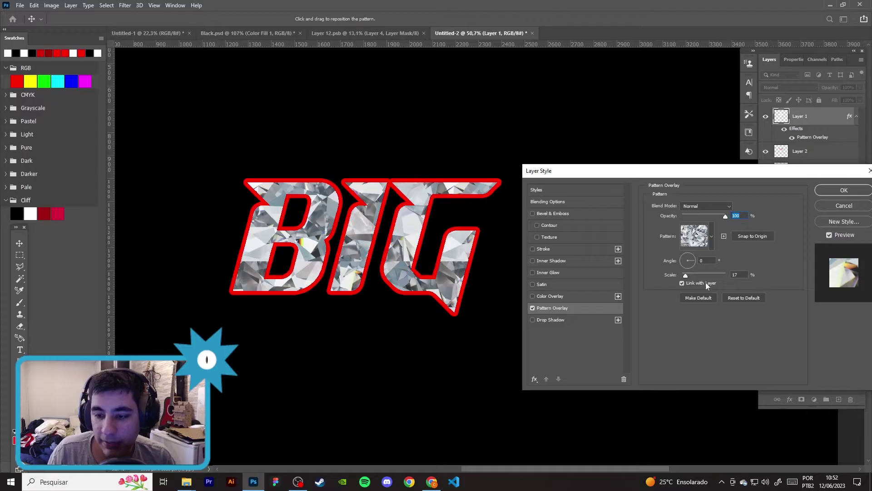
drag(685, 276, 685, 276)
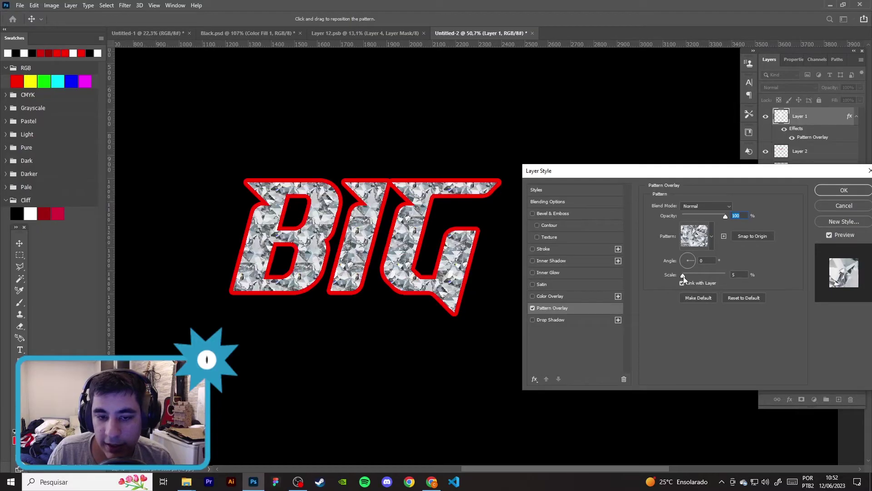
drag(683, 277, 684, 278)
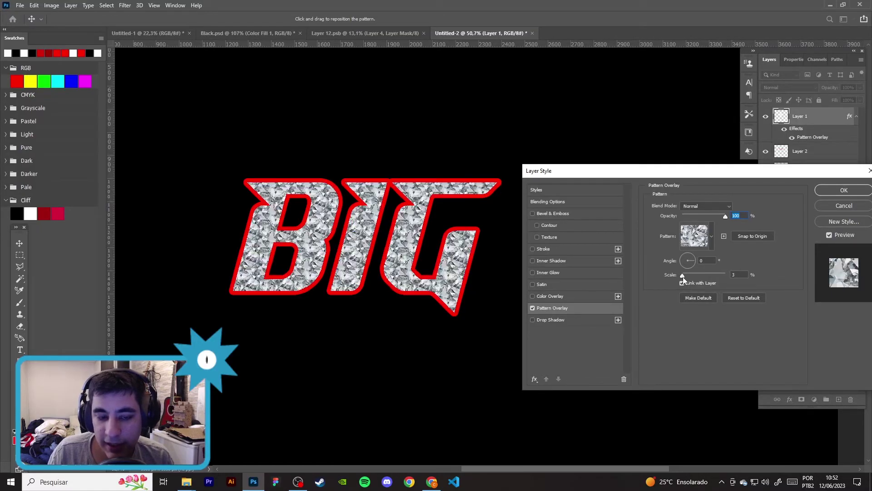
drag(753, 176, 646, 176)
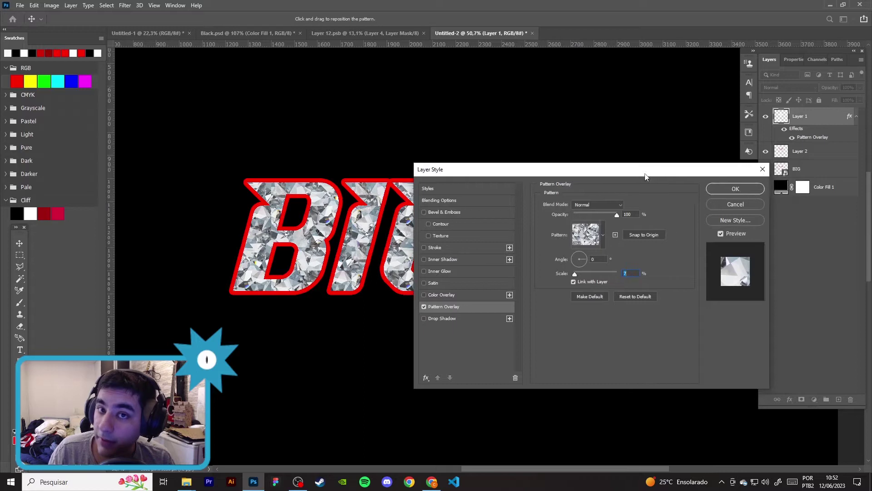
click(736, 190)
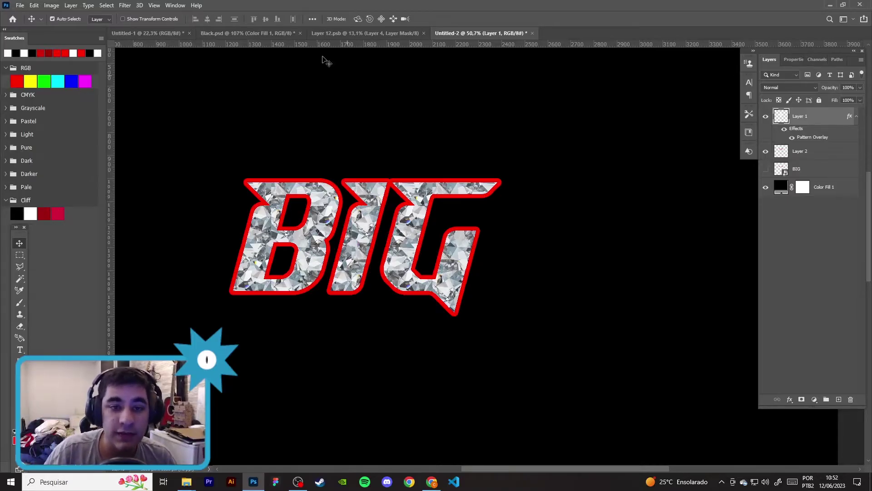
click(159, 35)
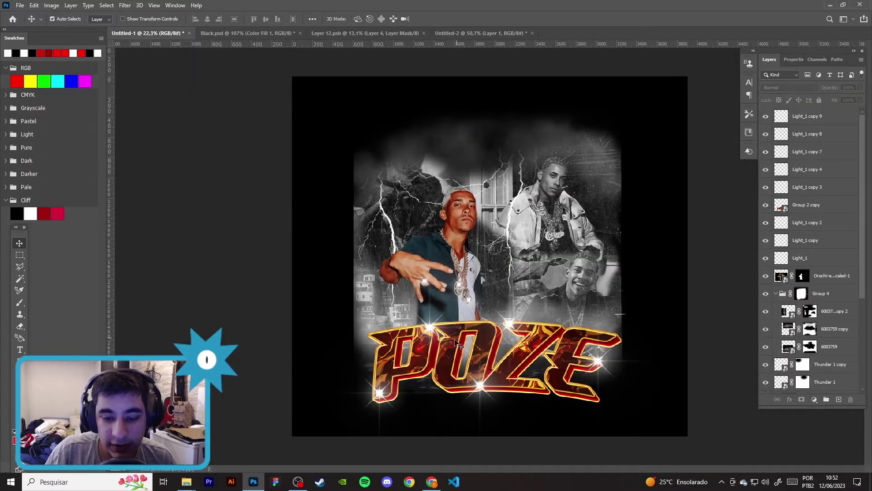
Step: In the BIG document, select outline Layer 2 and try a bevel, then undo it
click(470, 34)
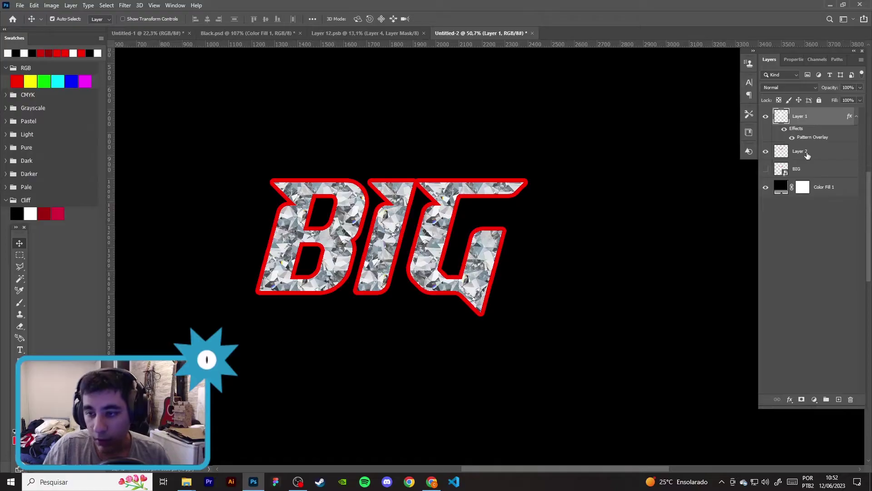
click(823, 155)
double_click(834, 157)
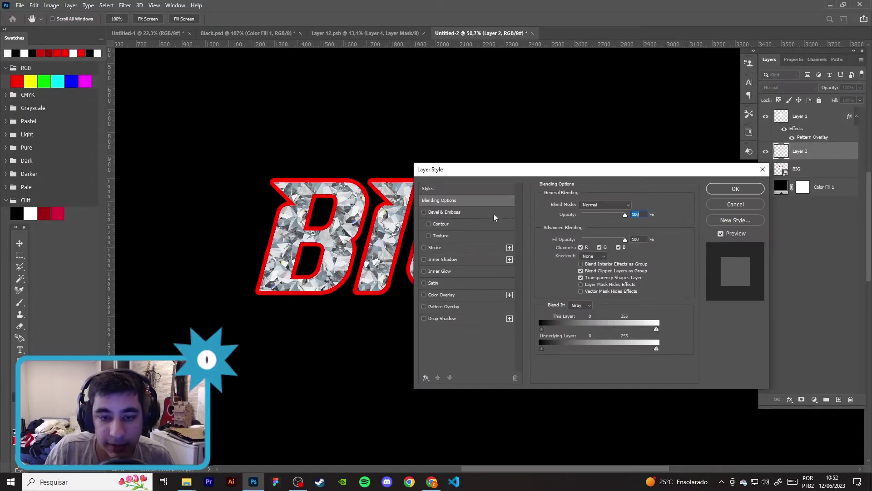
click(463, 213)
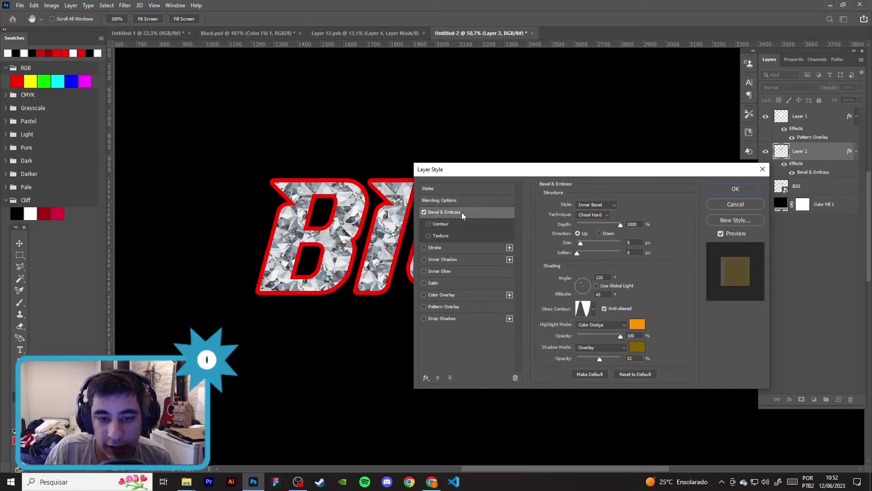
key(ctrl+z)
Step: Apply the silver preset from the Natural styles to BIG's outline layer
click(454, 200)
click(455, 191)
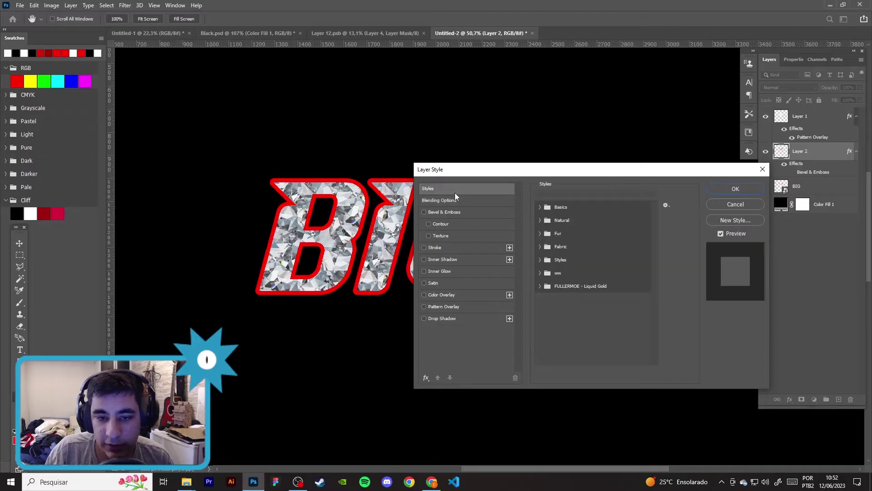
click(541, 207)
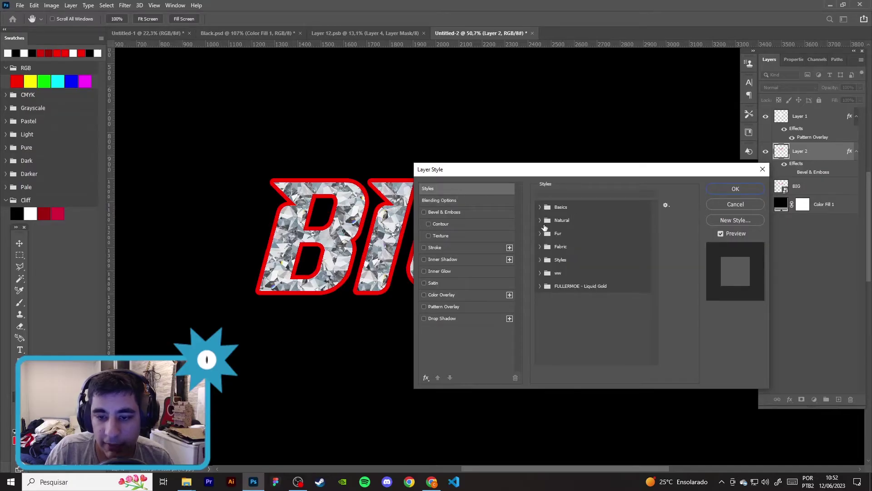
click(540, 220)
click(610, 234)
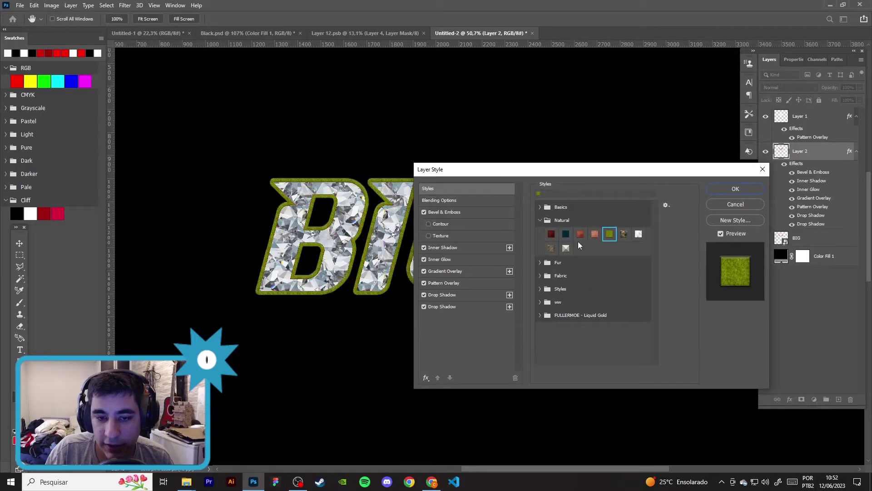
click(565, 248)
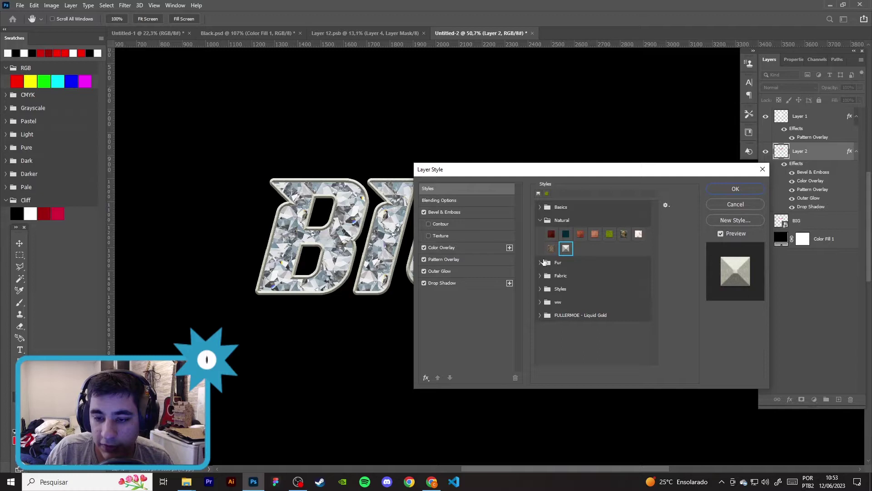
click(736, 189)
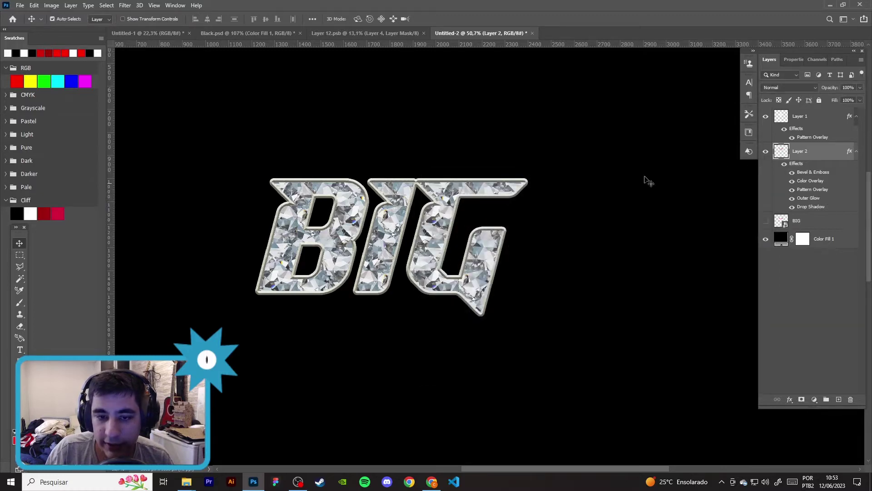
Step: Recheck the outline's layer style, then bring Chrome's downloads page to the front
double_click(835, 154)
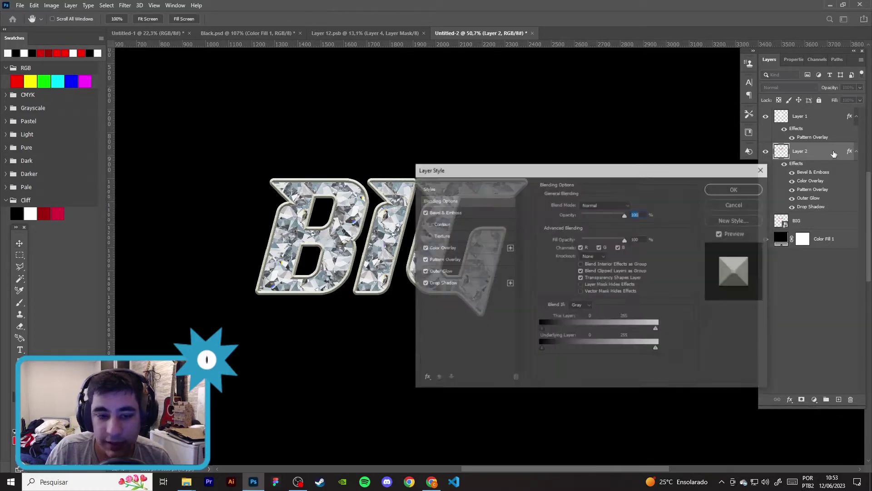
click(715, 193)
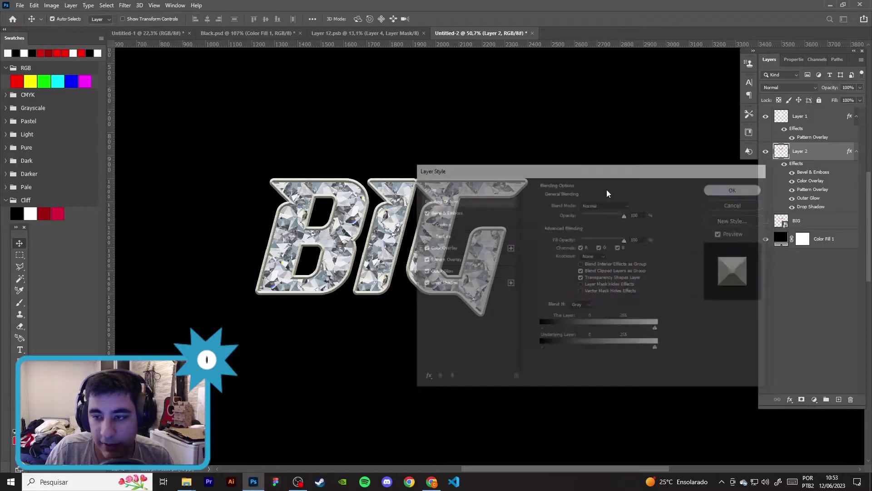
click(429, 484)
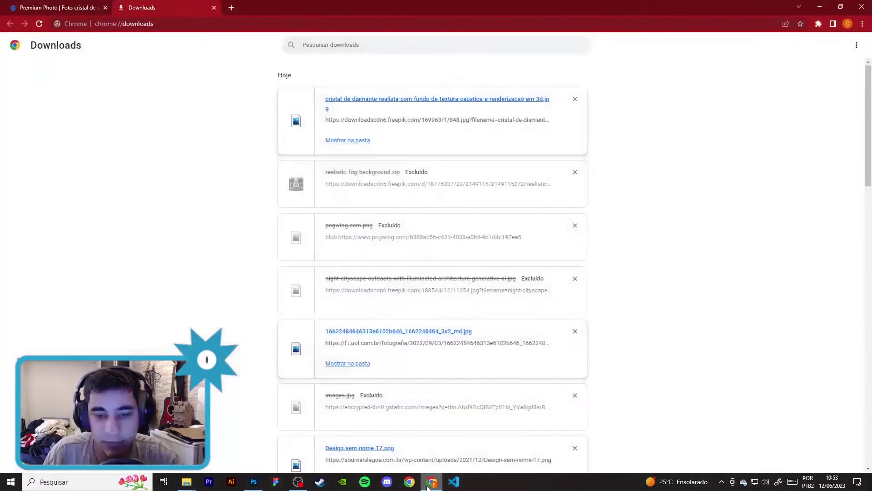
Step: Close the downloads tab and search the web for 'botlag tsthirt'
click(214, 7)
click(11, 24)
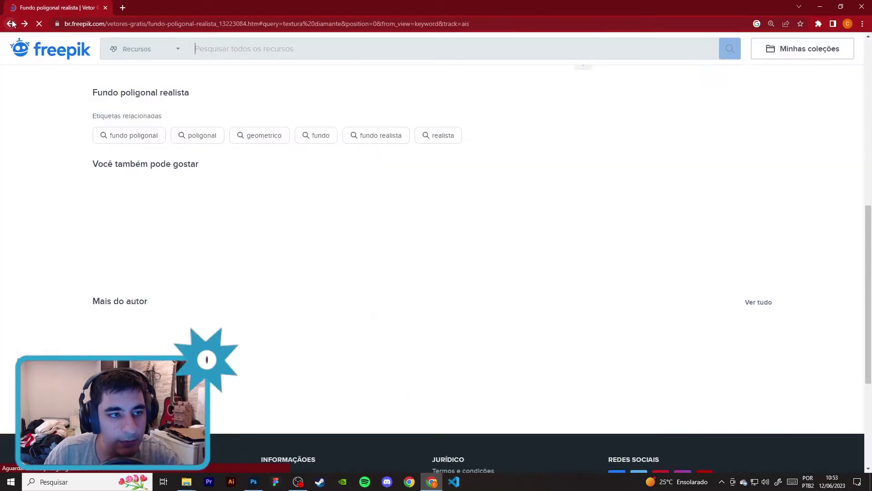
click(11, 23)
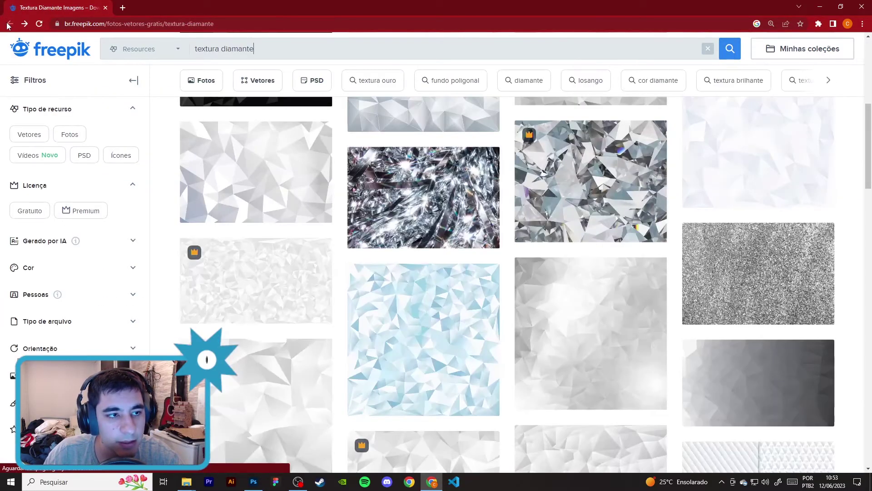
click(121, 25)
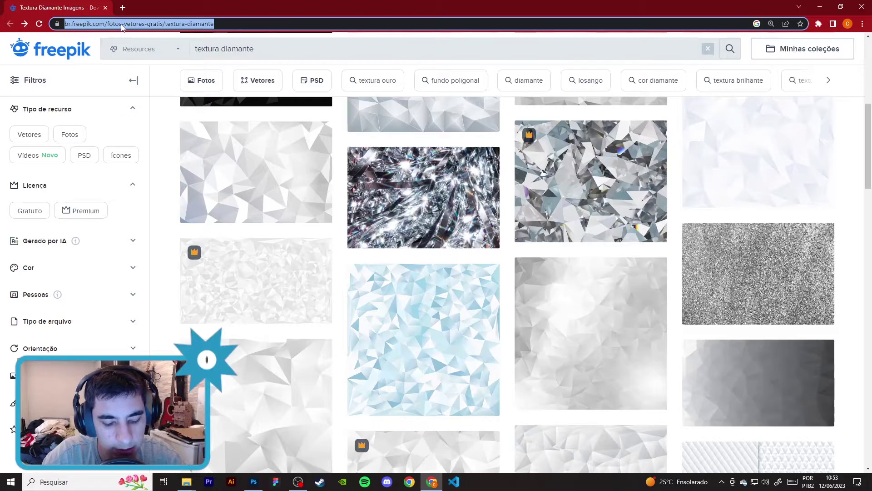
text(botlag tsthirt)
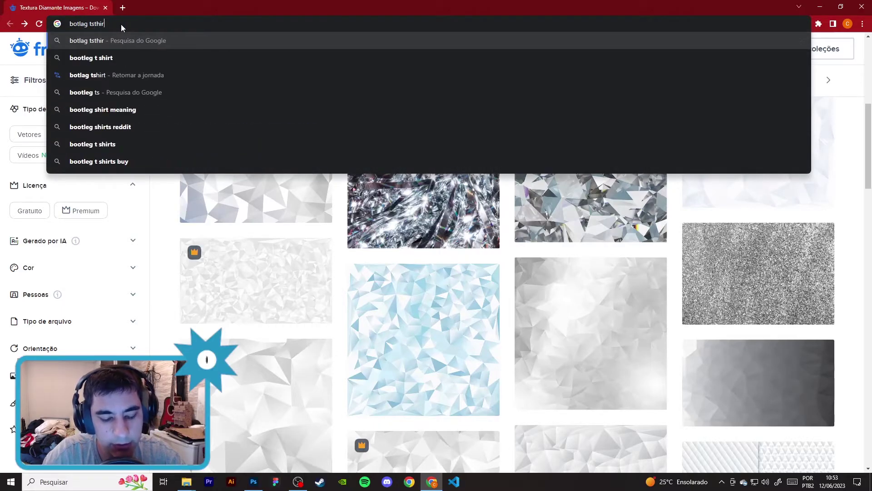
key(Return)
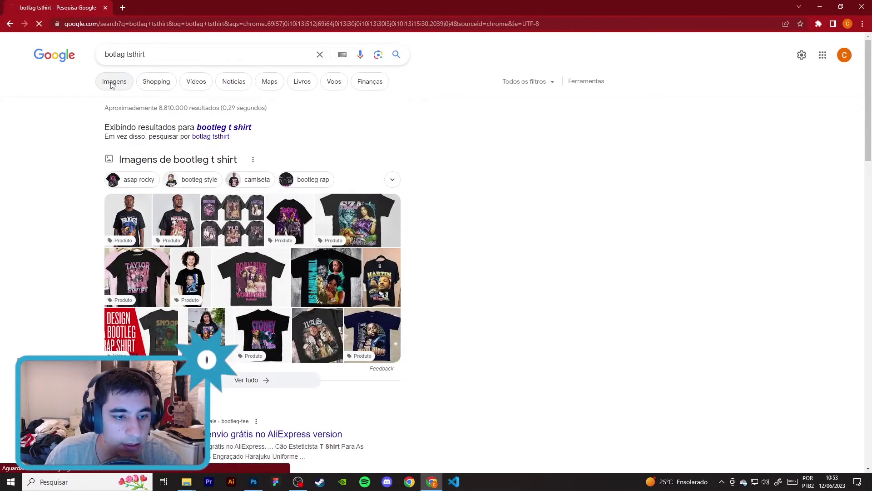
Step: Preview the Notorious BIG Brooklyn bootleg shirt in image results, then return to Photoshop
click(115, 83)
click(54, 180)
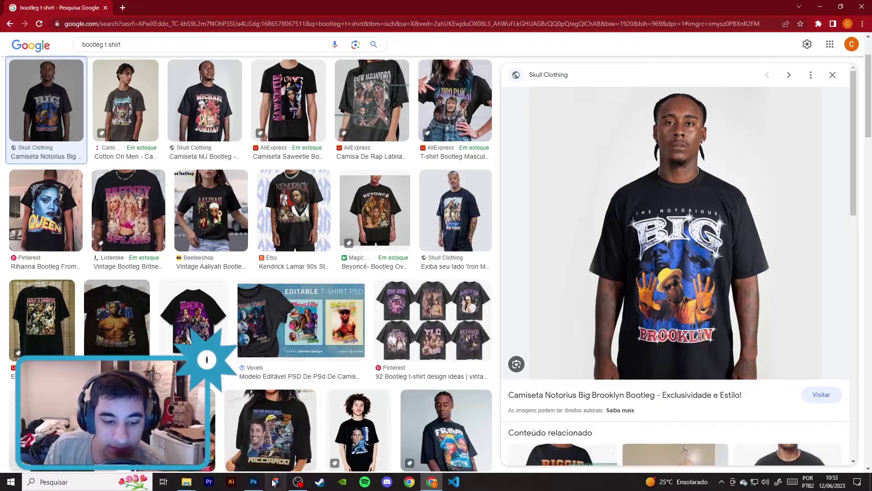
click(255, 483)
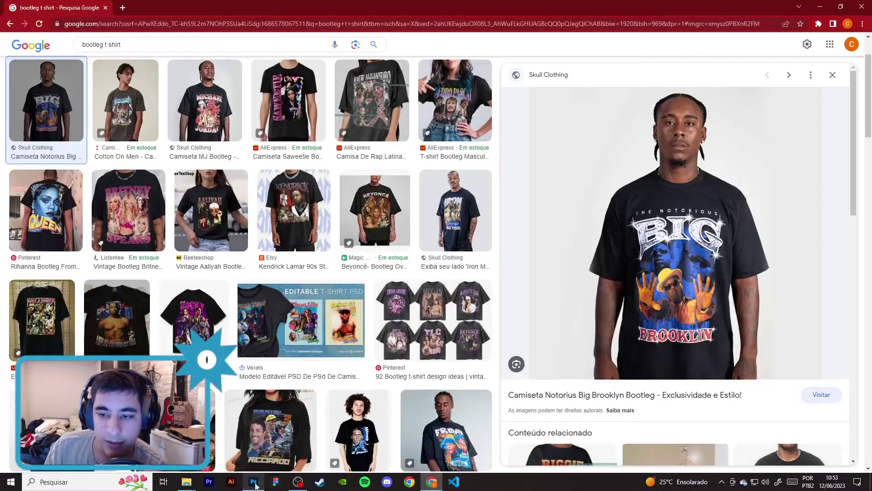
click(255, 485)
Step: Try shifting the Layer 1 diamond texture with Free Transform, then cancel it
click(420, 249)
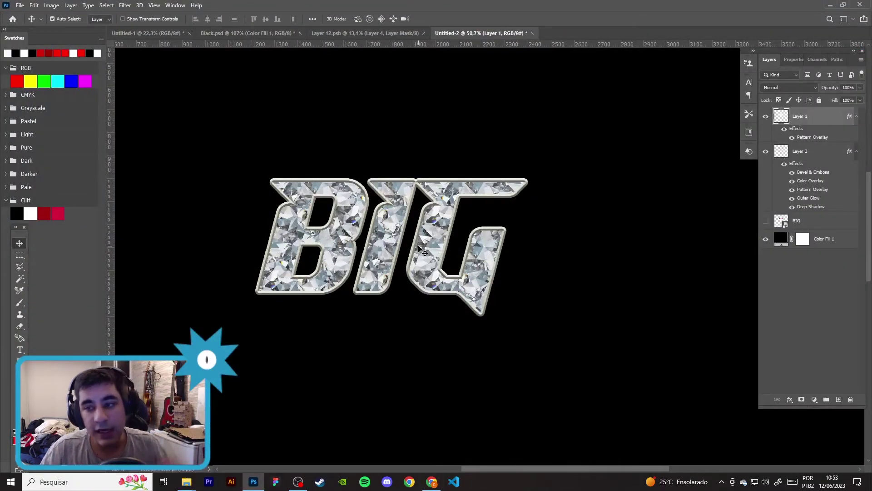
key(ctrl+t)
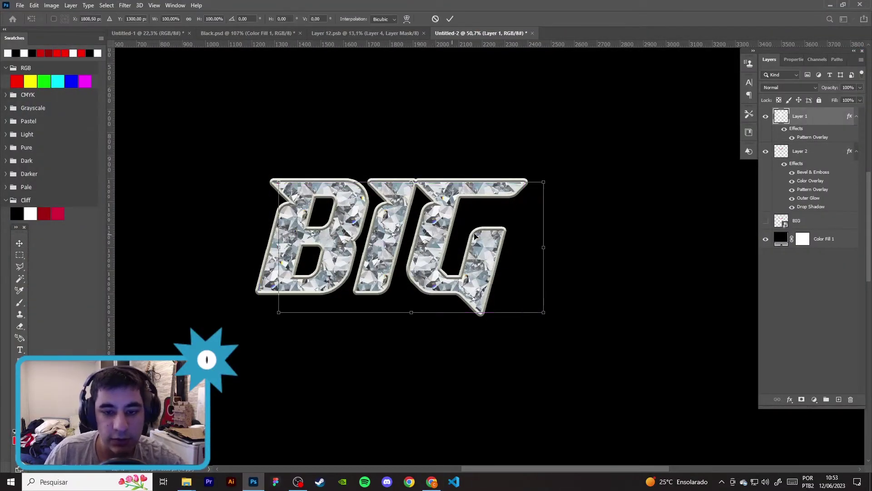
drag(420, 249, 472, 252)
key(ctrl+z)
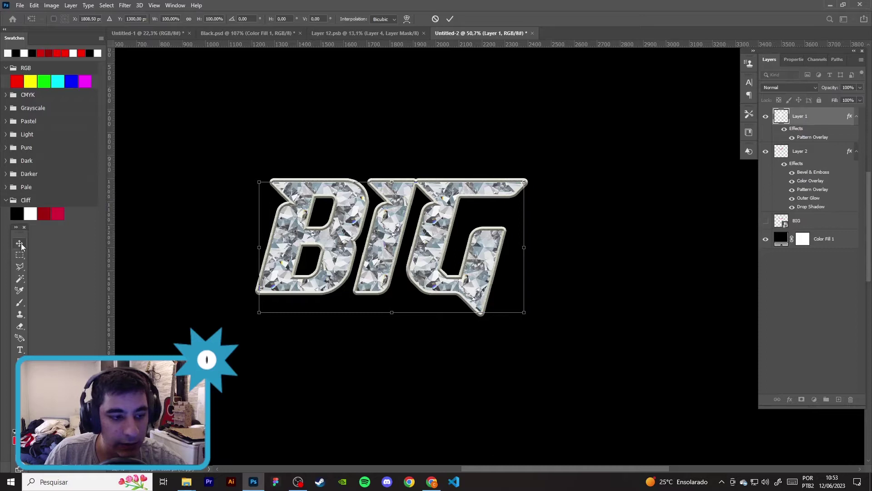
key(Return)
Step: Select Layer 1 and Layer 2 together and group them into Group 1
ctrl+click(813, 152)
right_click(813, 152)
click(758, 215)
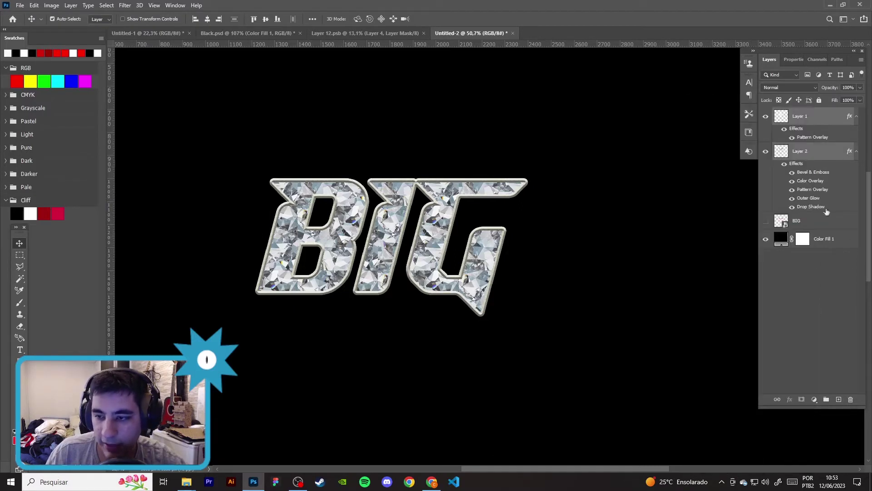
ctrl+click(812, 155)
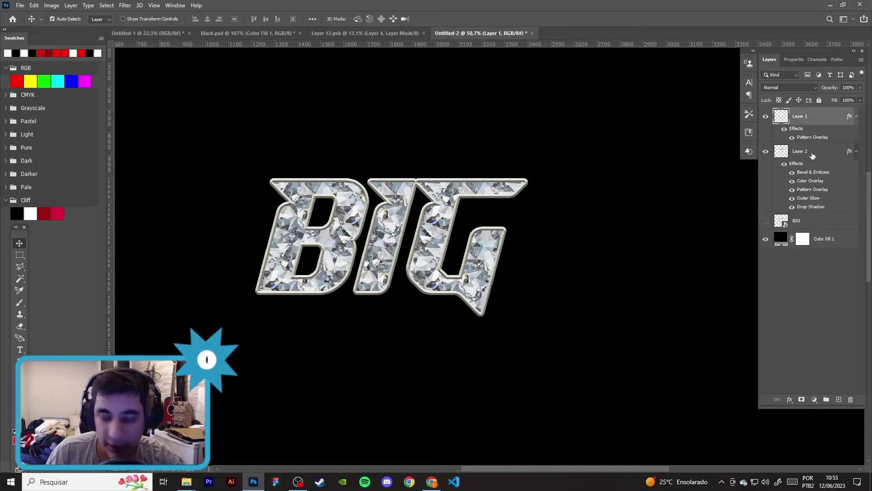
ctrl+click(812, 155)
key(ctrl+g)
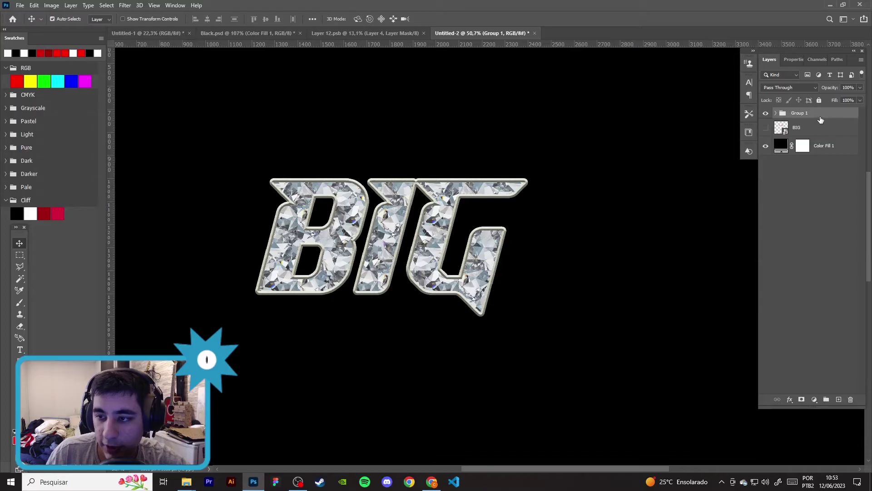
Step: Duplicate Group 1, convert the copy to a smart object, rasterize it, and offset it down-right
key(ctrl+j)
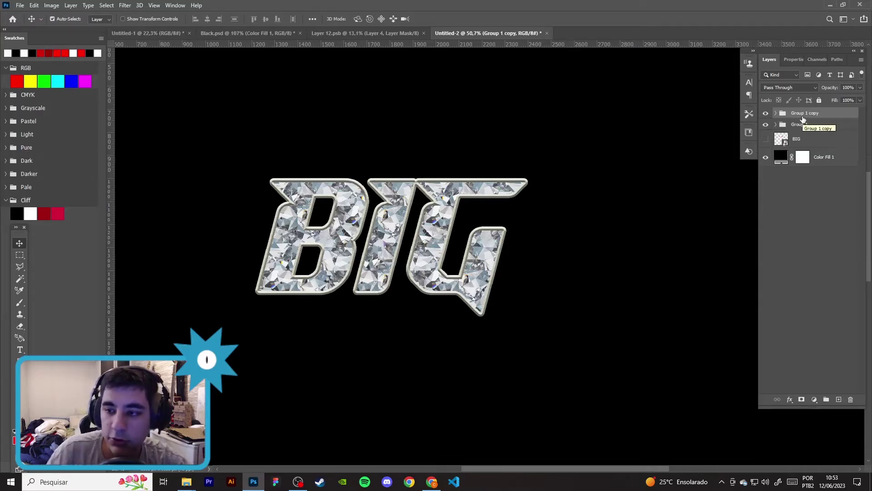
right_click(803, 116)
click(755, 229)
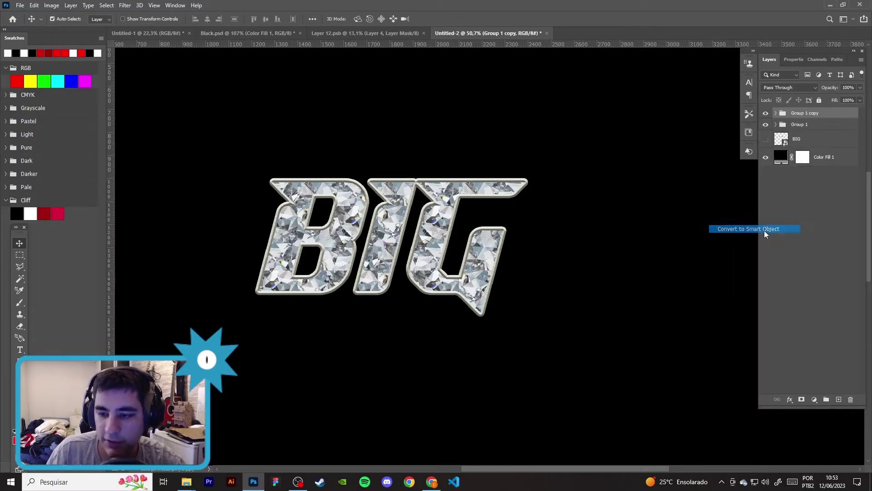
right_click(809, 124)
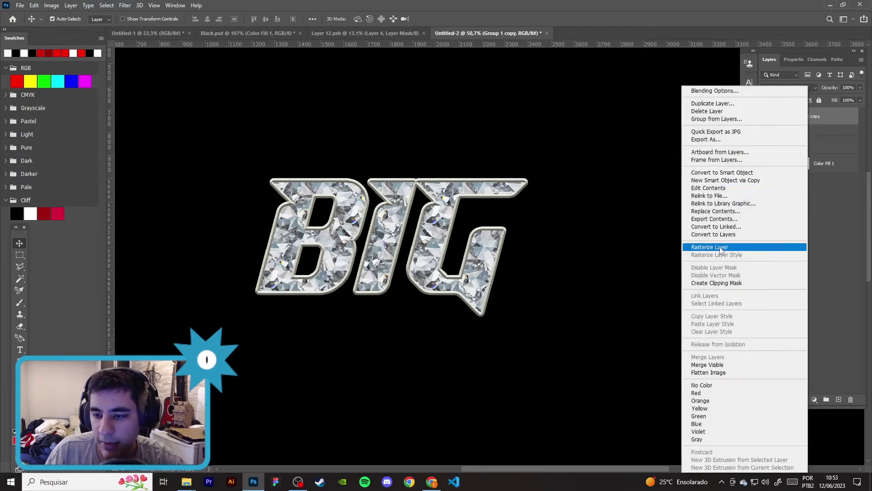
click(720, 246)
drag(454, 223, 560, 330)
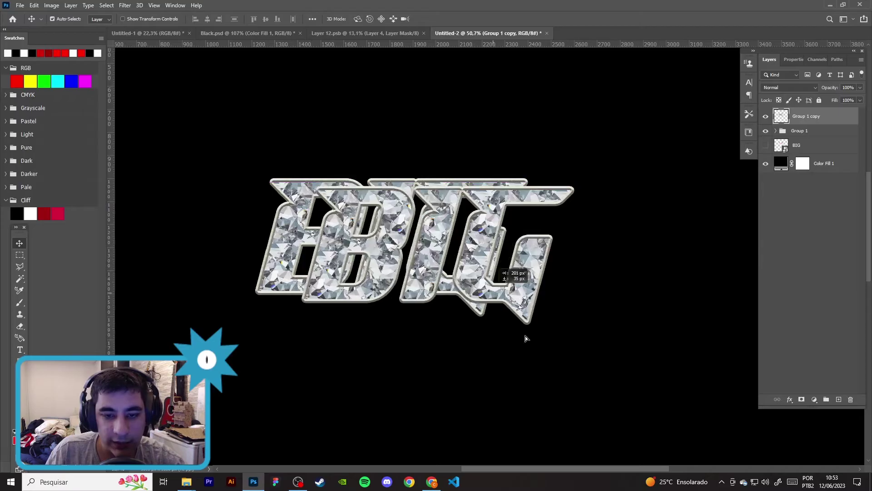
Step: Hide the original Group 1 and move the BIG copy higher on the canvas
click(767, 131)
drag(501, 334, 444, 286)
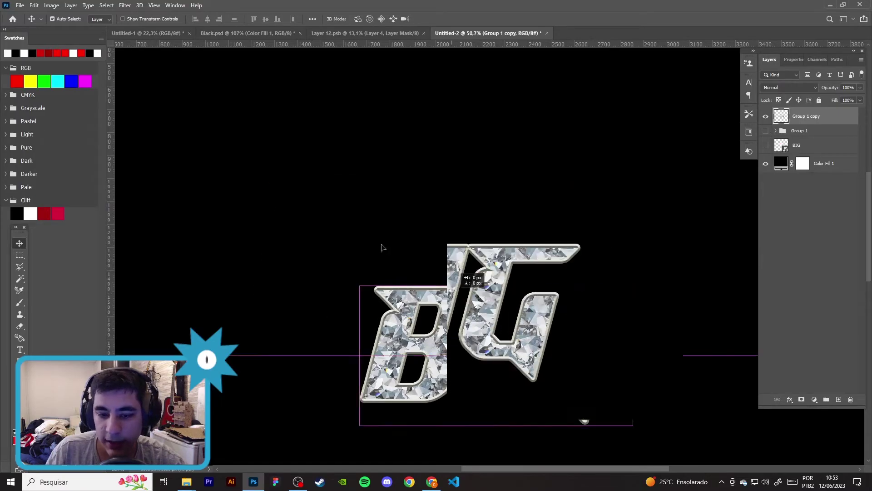
scroll(496, 318, down, 1)
scroll(499, 327, down, 1)
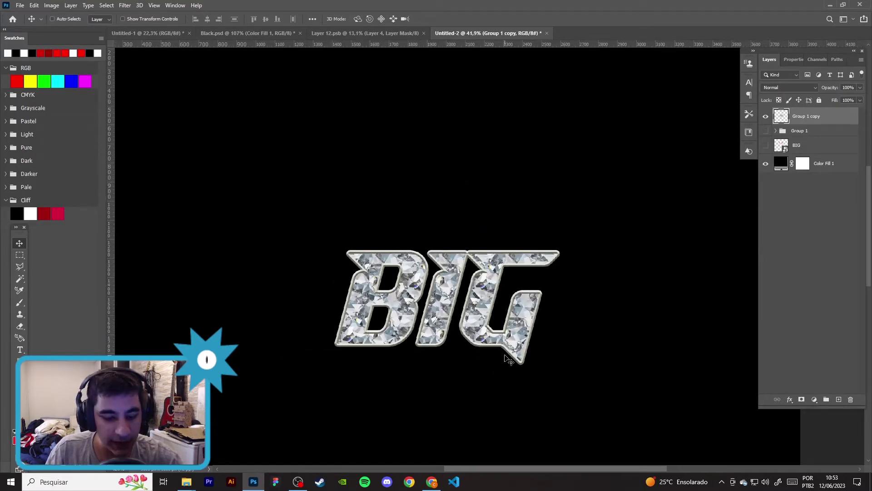
key(ctrl+t)
drag(499, 339, 497, 268)
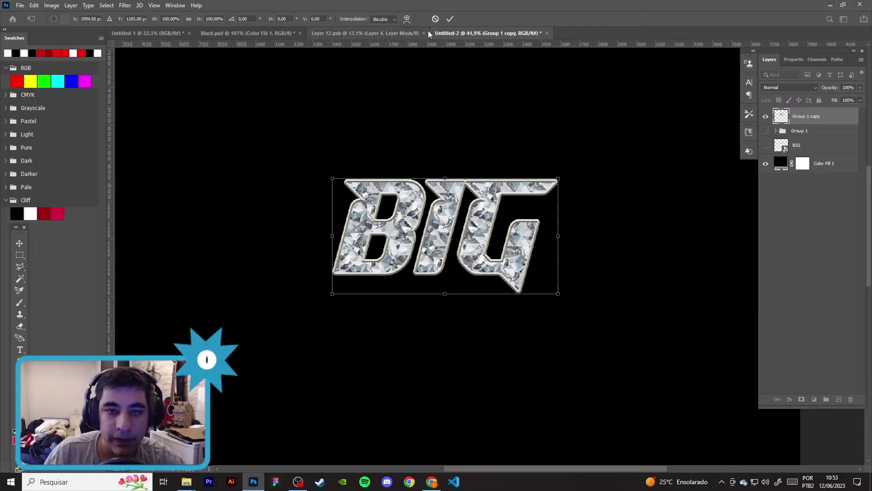
Step: Open the warp style list for the BIG copy, then close it without a preset
click(407, 19)
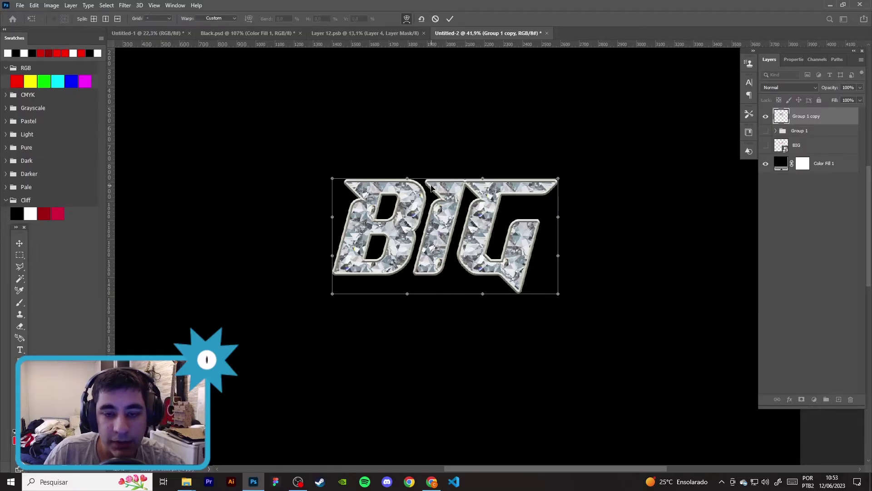
click(222, 19)
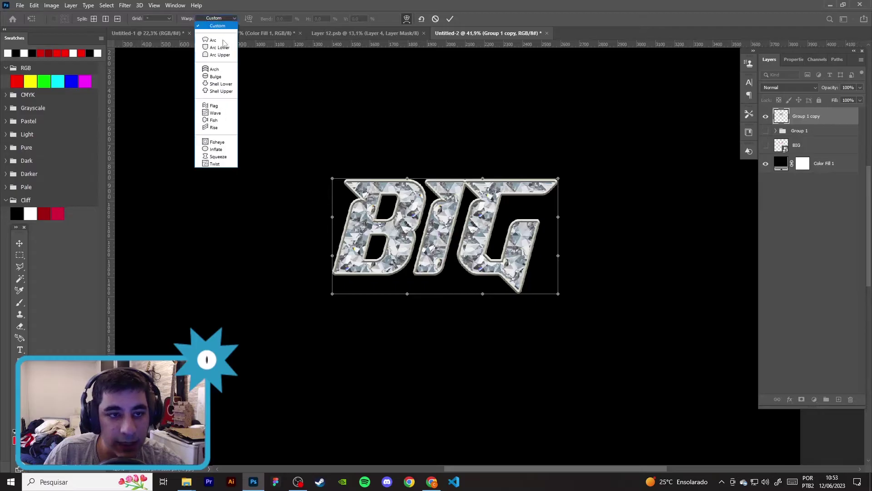
click(393, 4)
click(450, 18)
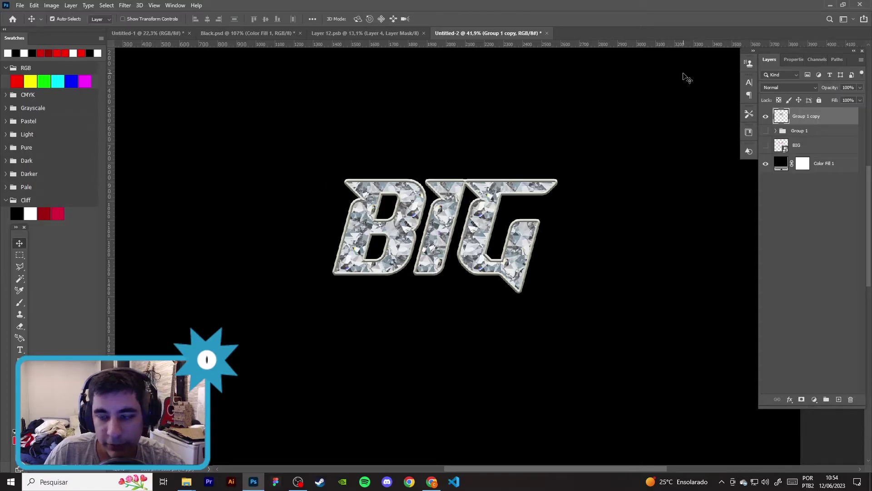
Step: Warp the BIG copy into an Arch with bend reduced to about 25, then view the shirt reference
key(ctrl+t)
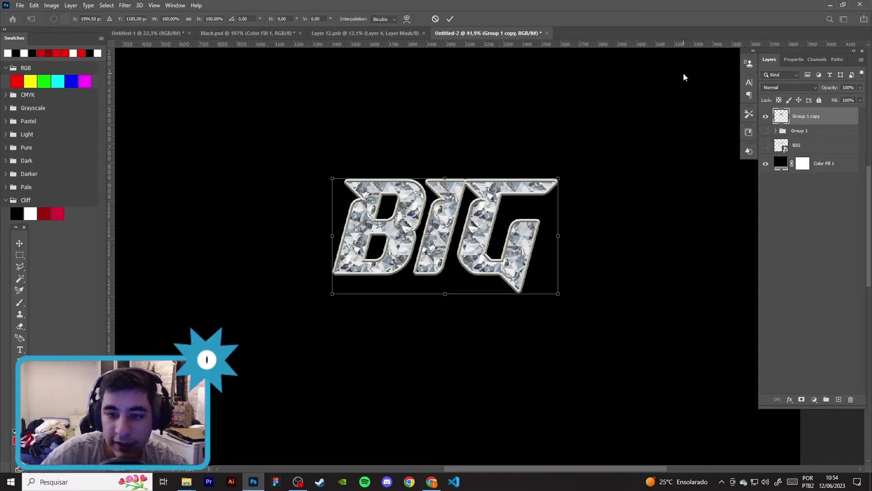
click(407, 19)
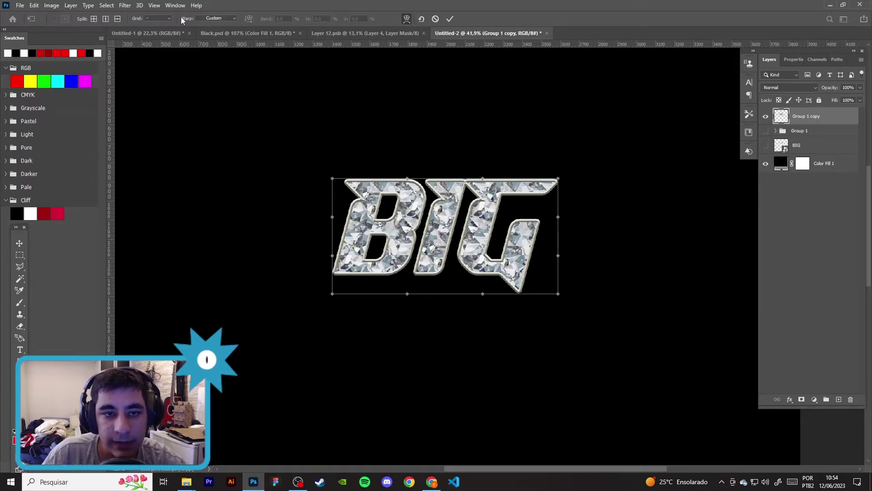
click(213, 18)
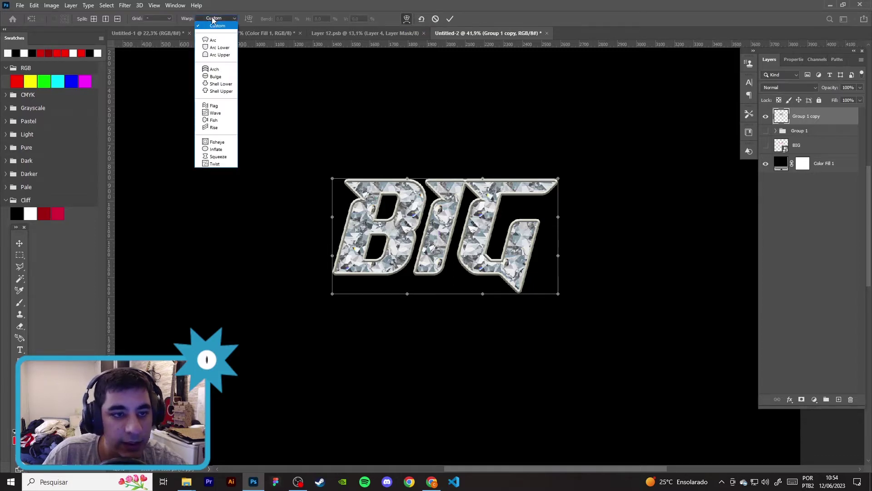
click(216, 70)
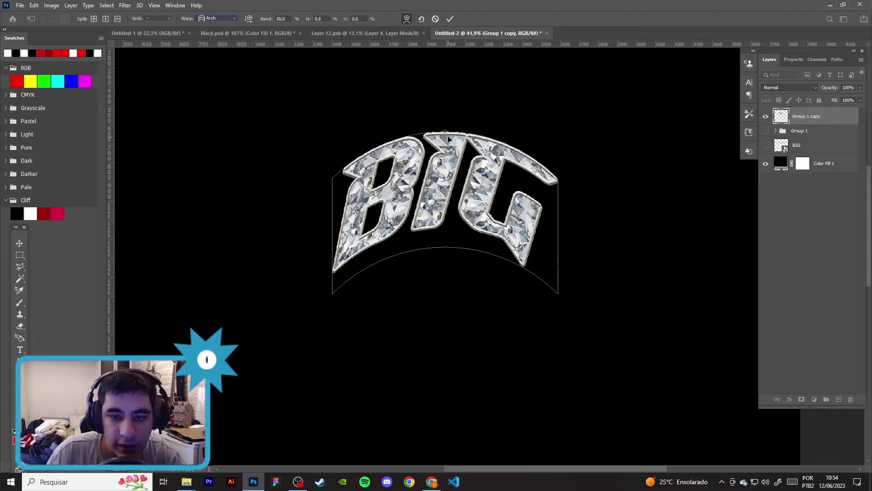
drag(448, 138, 444, 158)
key(Return)
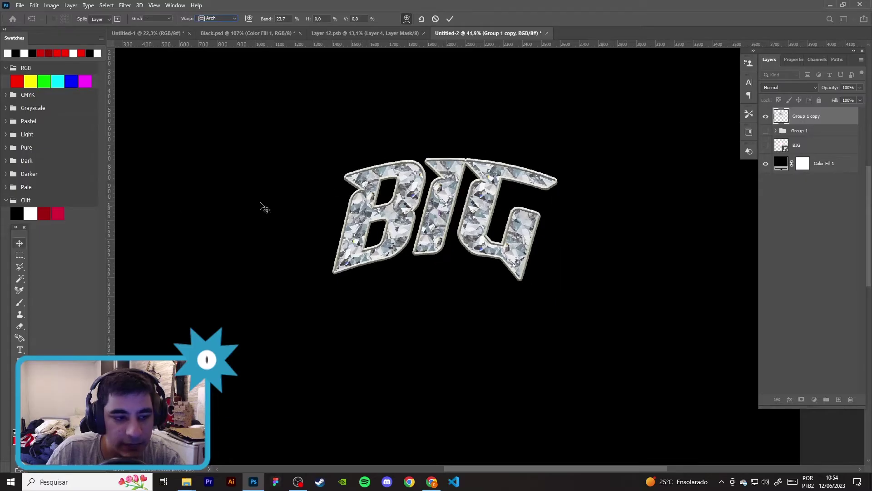
click(432, 482)
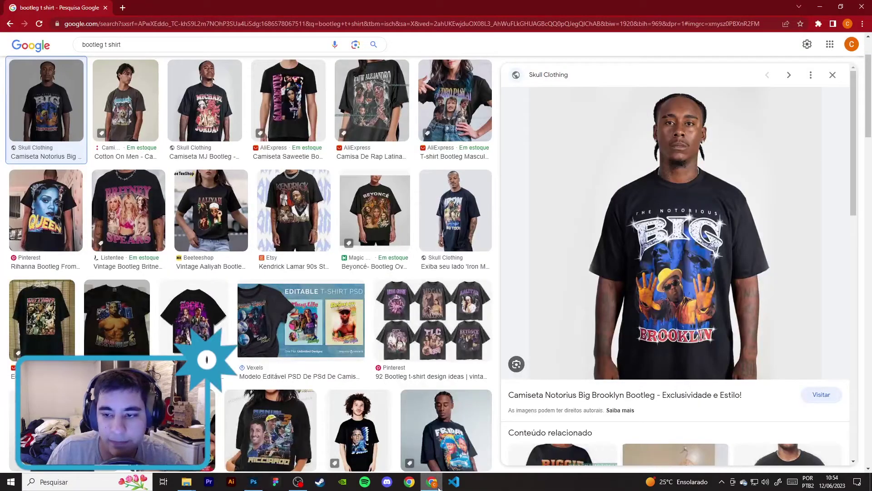
Step: Try the Fish and Arch warp presets on the BIG title, then undo them
click(437, 484)
key(ctrl+t)
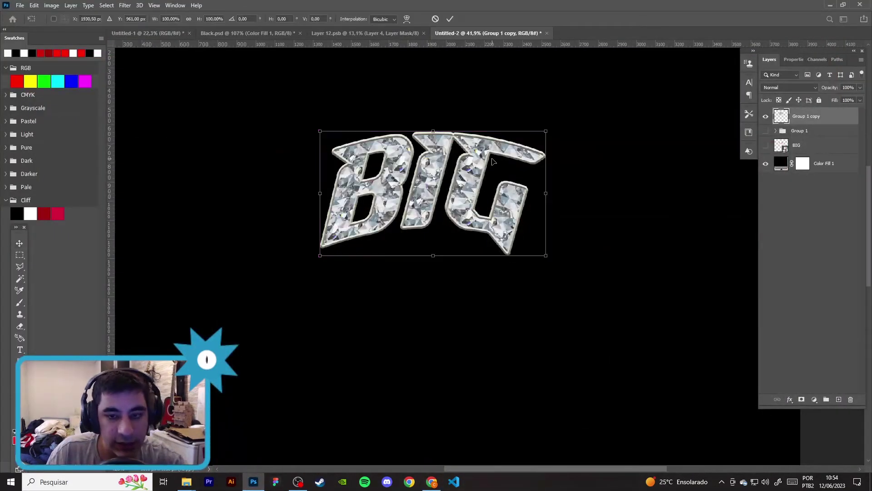
click(407, 19)
click(214, 18)
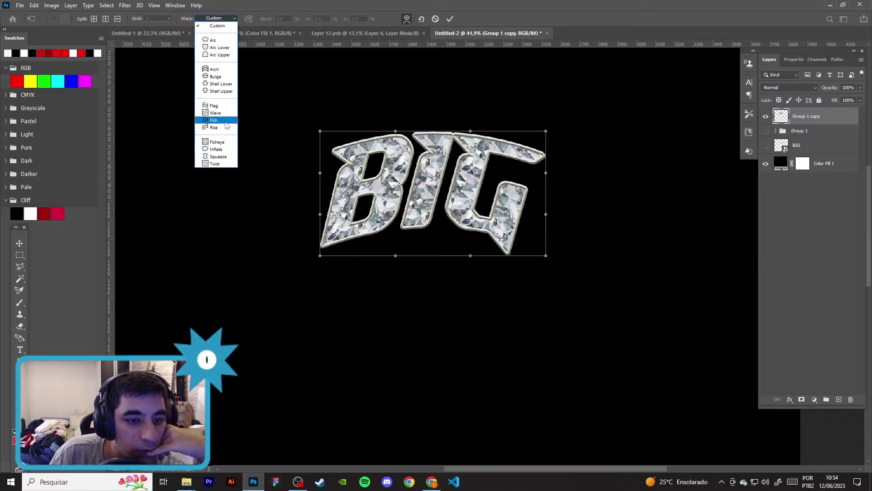
click(215, 120)
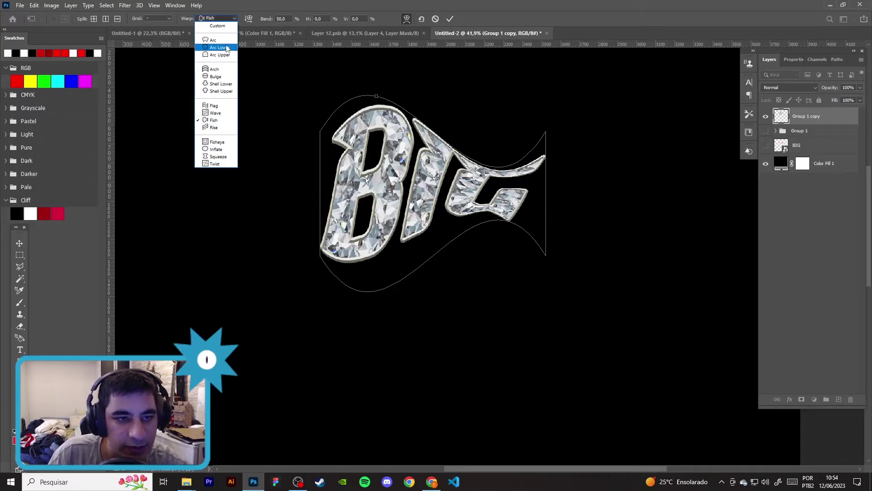
click(223, 69)
click(450, 19)
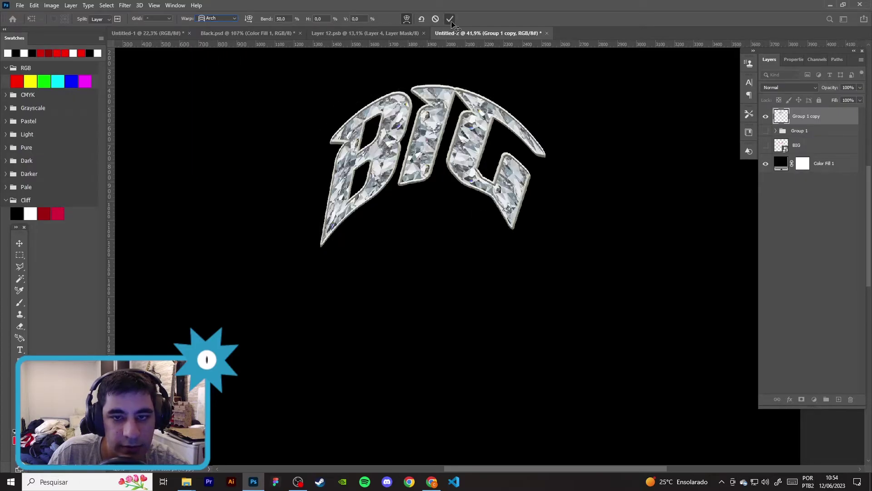
key(ctrl+z)
Step: Move the BIG title lower and custom-warp its bottom corners outward so the base flares
drag(477, 168, 478, 188)
key(ctrl+t)
right_click(471, 200)
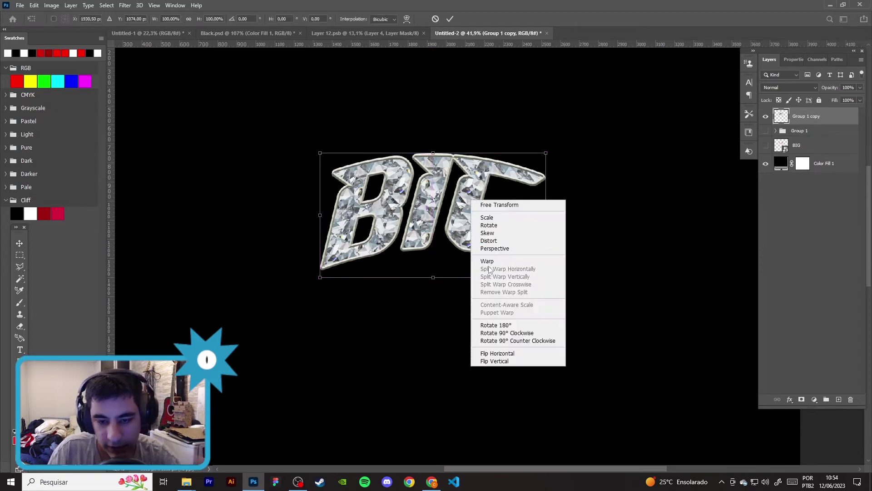
click(487, 262)
drag(319, 278, 302, 305)
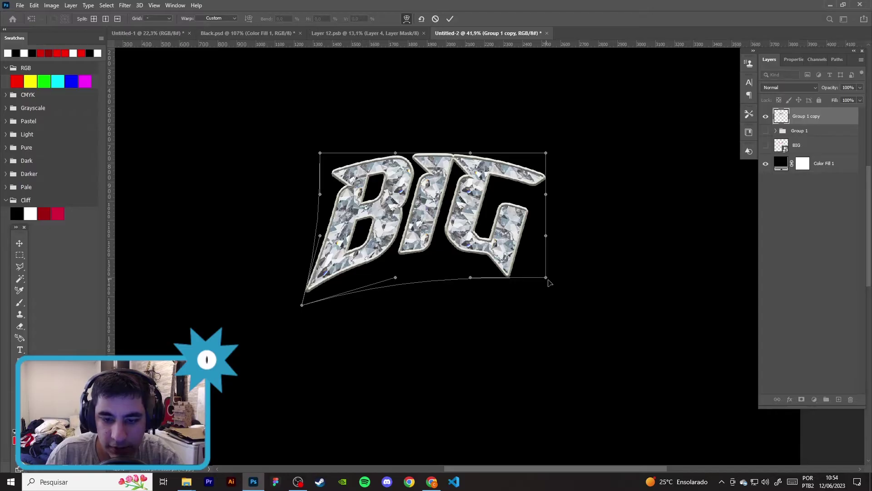
drag(547, 278, 580, 318)
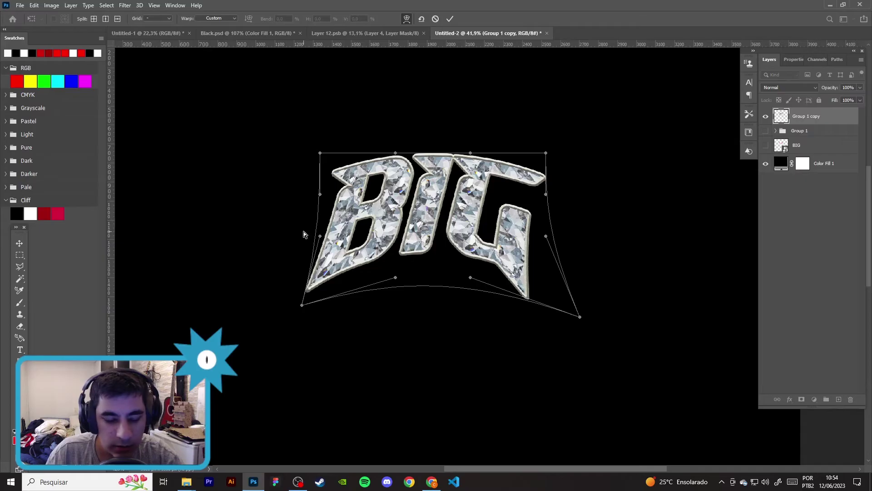
Step: Stretch the BIG title wider and larger and commit the transform
key(ctrl+z)
key(ctrl+z)
key(ctrl+z)
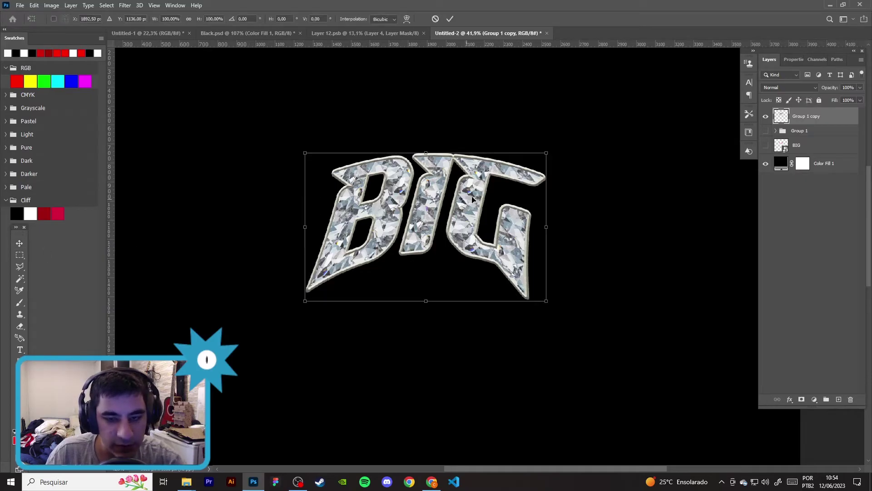
drag(547, 241, 556, 227)
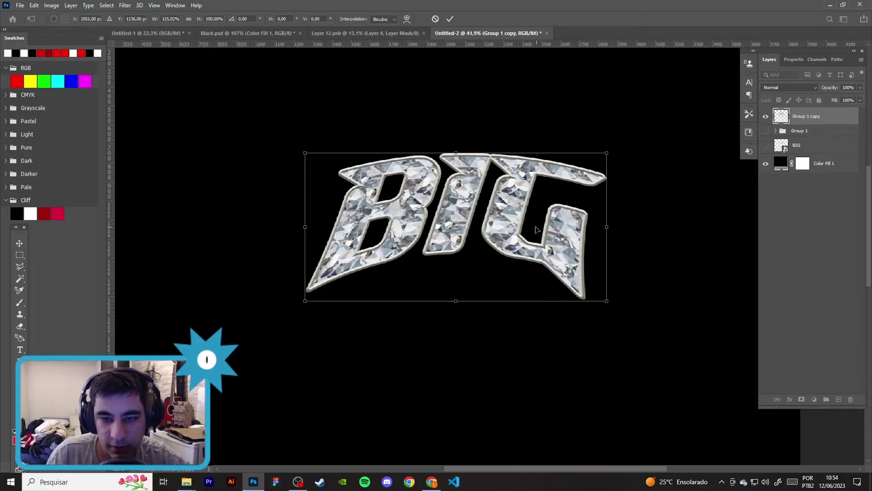
drag(558, 153, 584, 141)
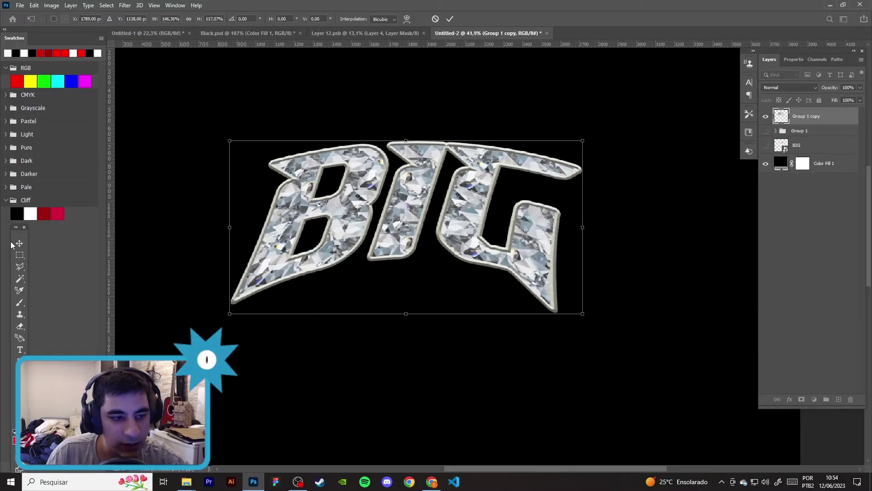
key(Return)
Step: Revert the BIG title to its unwarped version, enlarge it, and centre it on the canvas
scroll(470, 223, down, 1)
scroll(480, 216, down, 2)
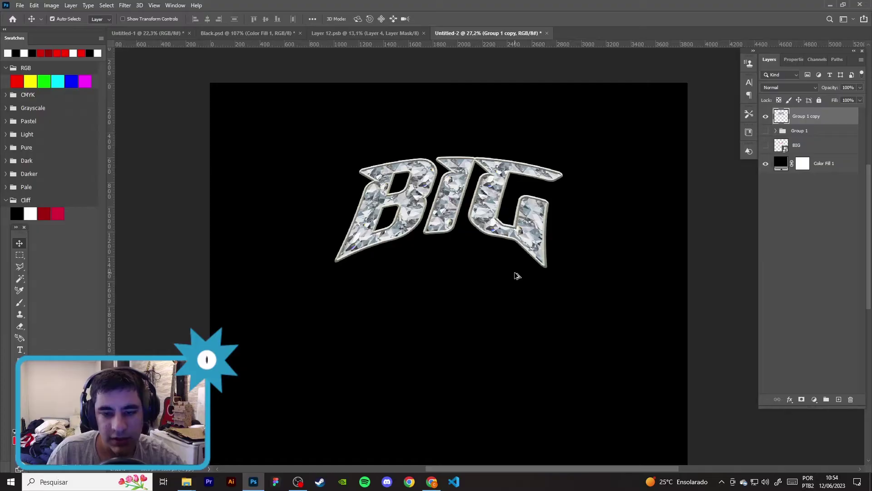
key(ctrl+z)
key(ctrl+z)
key(ctrl+z)
key(ctrl+z)
key(ctrl+z)
key(ctrl+z)
key(ctrl+z)
key(ctrl+z)
key(ctrl+z)
key(ctrl+t)
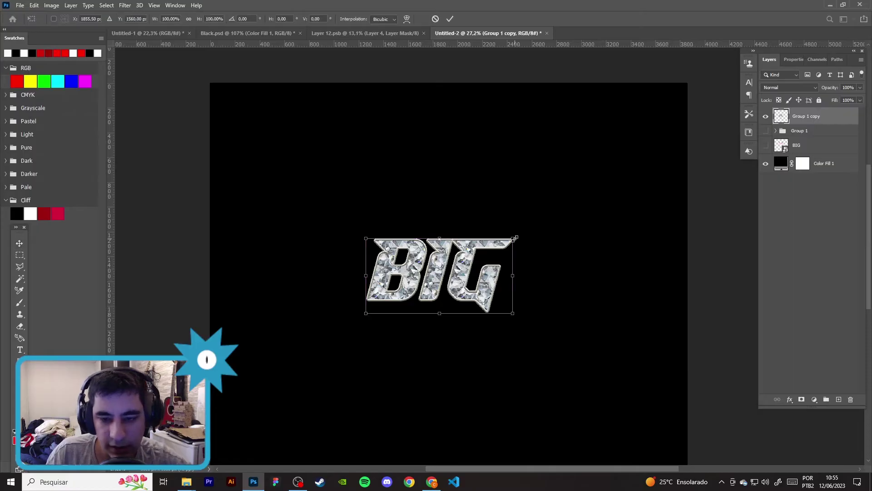
drag(516, 238, 591, 208)
key(Return)
drag(466, 268, 469, 253)
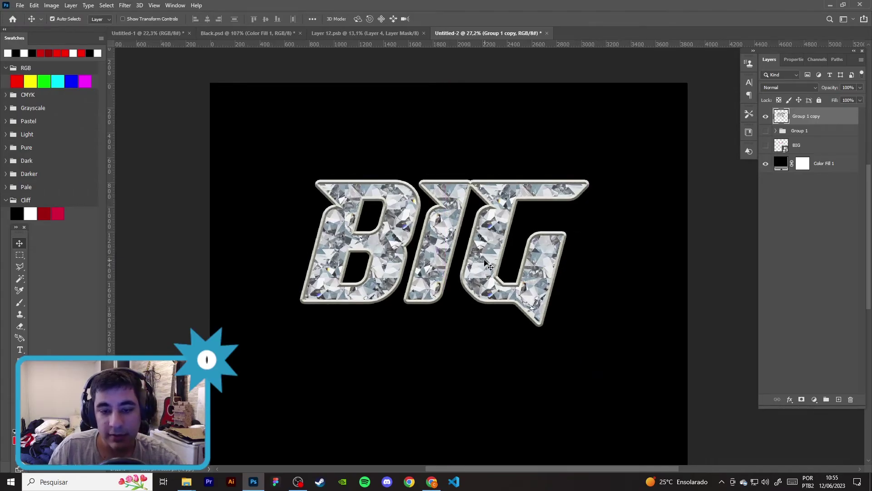
Step: Start another transform of the title, then bring up the bootleg t-shirt references
scroll(493, 271, down, 1)
scroll(495, 275, up, 2)
key(ctrl+t)
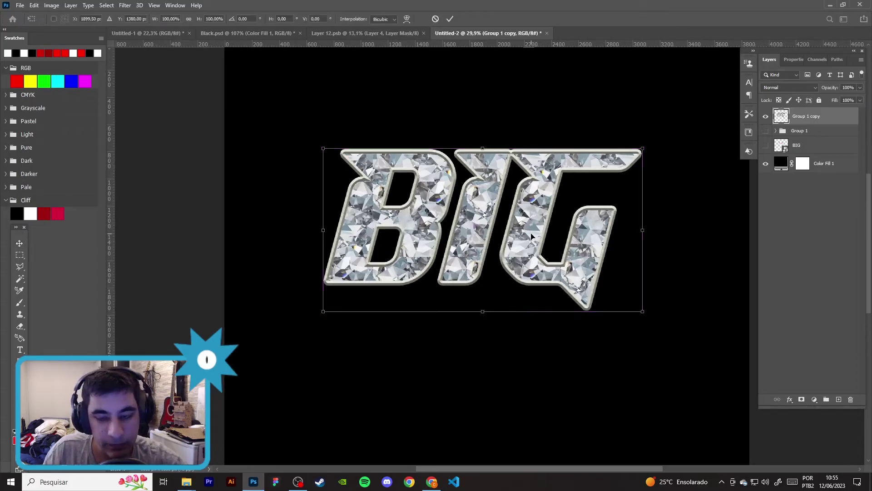
click(433, 483)
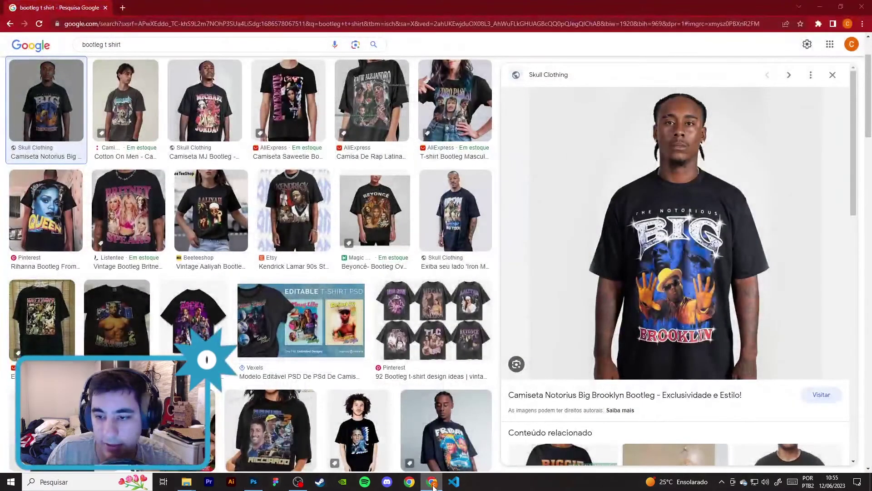
Step: Back in Photoshop, choose Warp from the BIG title's Free Transform context menu
click(434, 485)
right_click(527, 235)
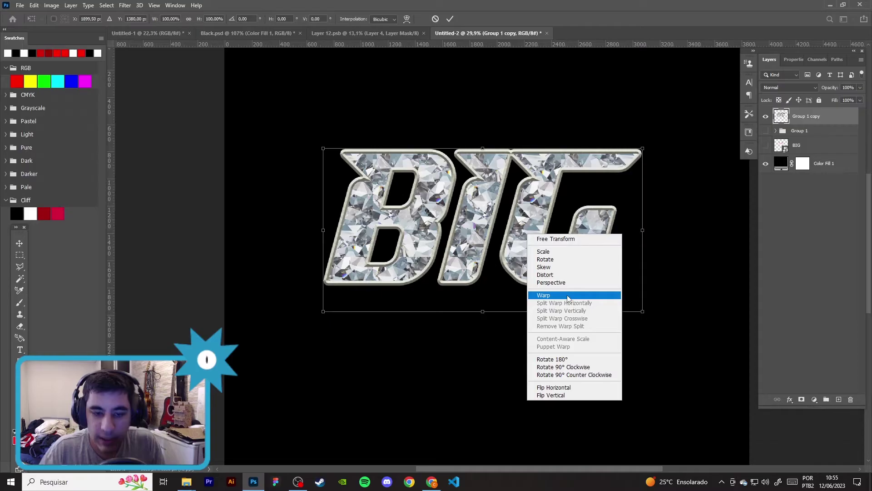
click(567, 296)
Step: Tilt the BIG title slightly, undo it, commit the transform, and compare with the shirt reference
drag(495, 361, 494, 362)
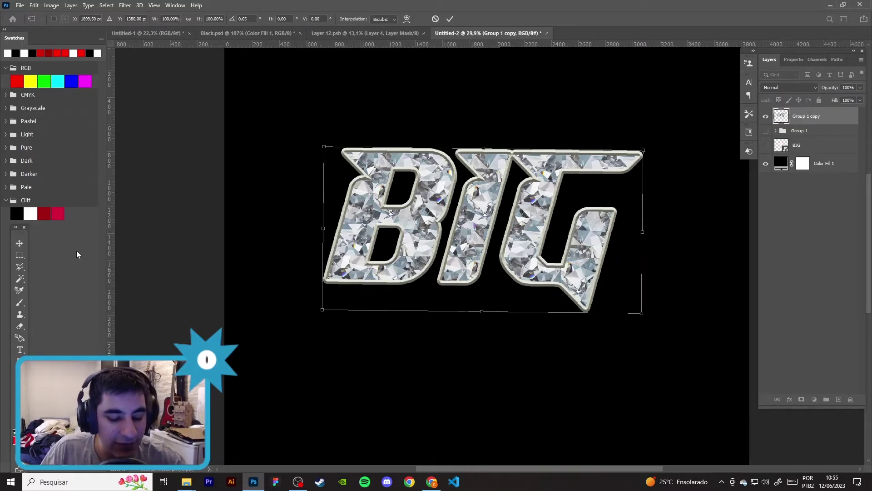
key(ctrl+z)
click(431, 477)
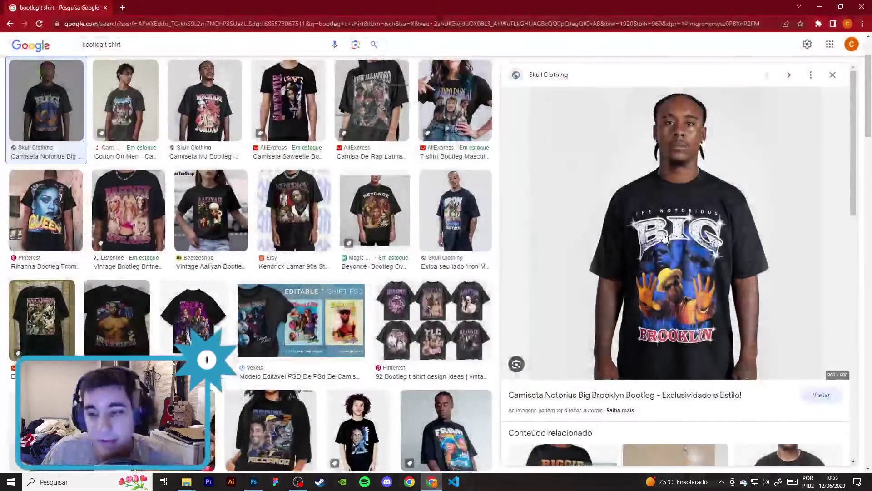
click(431, 482)
click(321, 288)
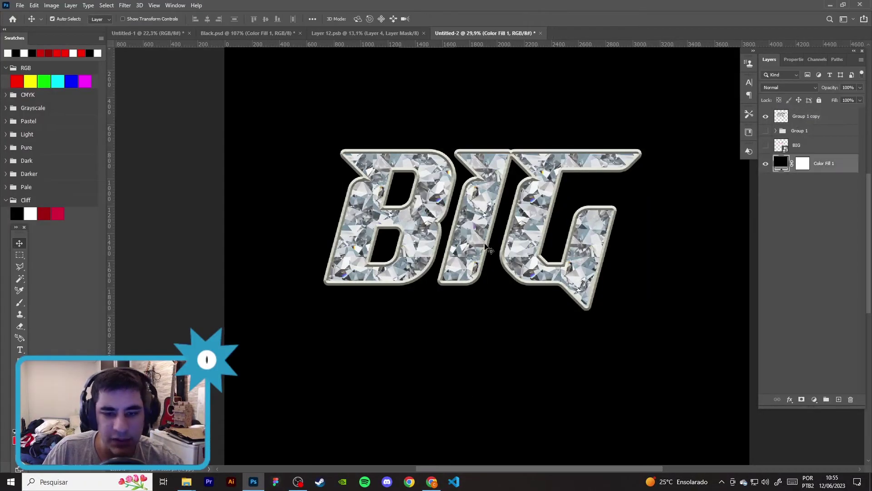
click(432, 482)
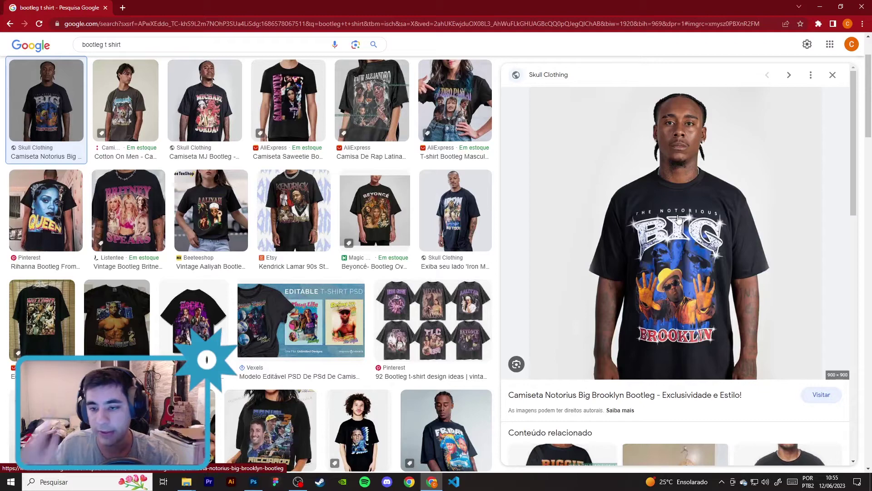
Step: Nudge Group 1 copy up and scale it to 74.67%, then view the image results
click(253, 482)
drag(536, 200, 530, 184)
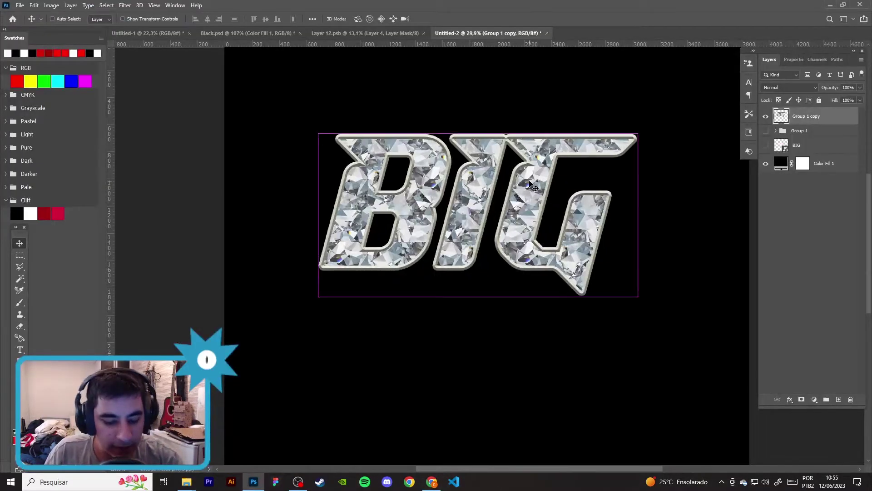
key(ctrl+t)
drag(638, 133, 597, 155)
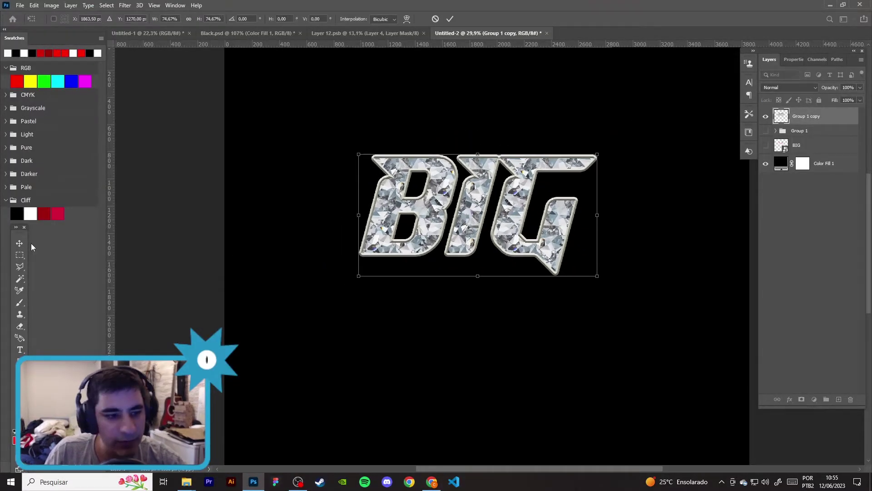
key(Return)
click(432, 482)
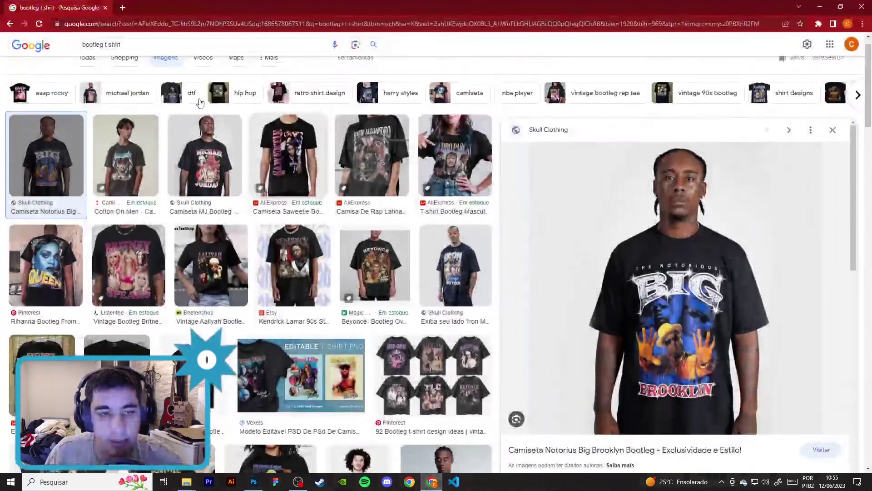
Step: Search Google Images for 'notorious big' limited to images larger than 2MP
scroll(200, 102, up, 1)
click(154, 57)
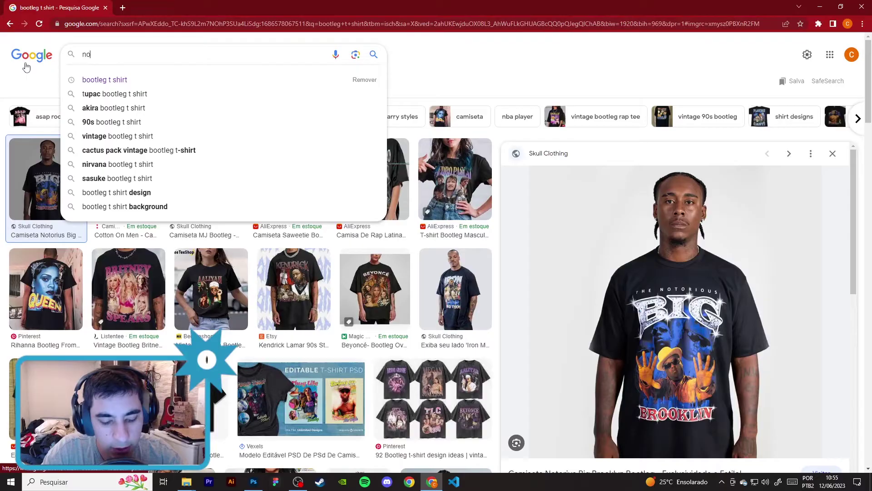
text(torius big)
key(Return)
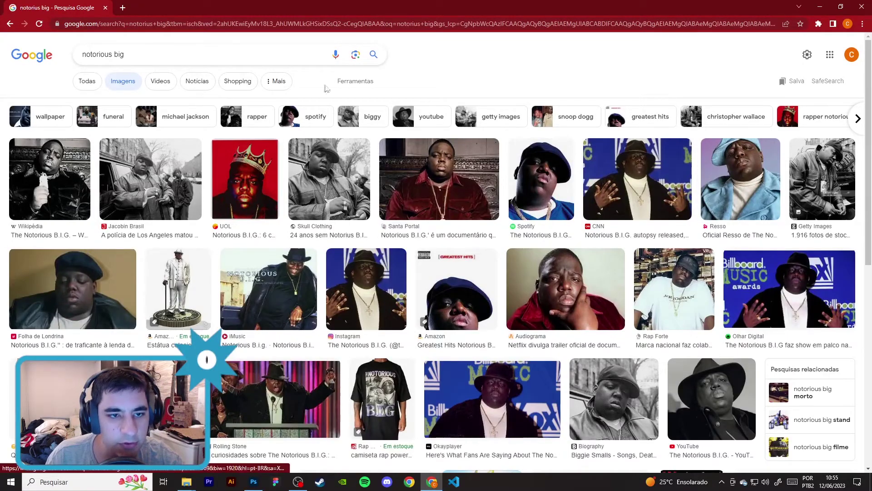
click(343, 86)
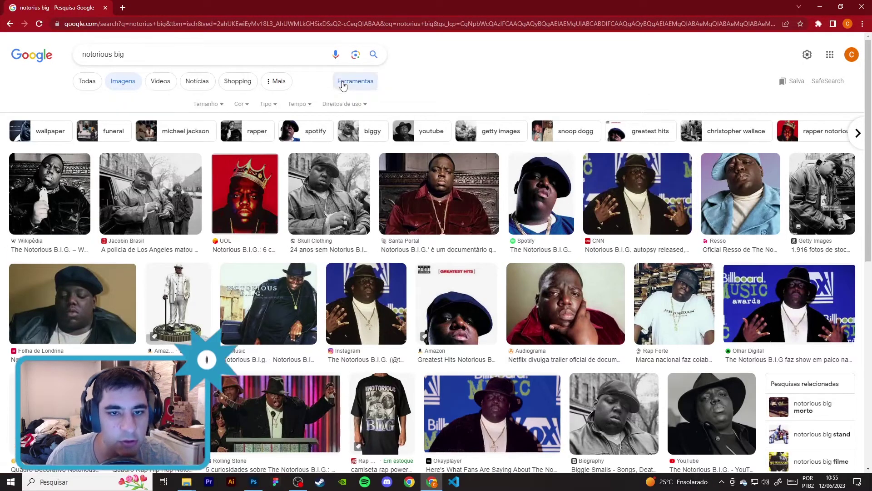
click(223, 107)
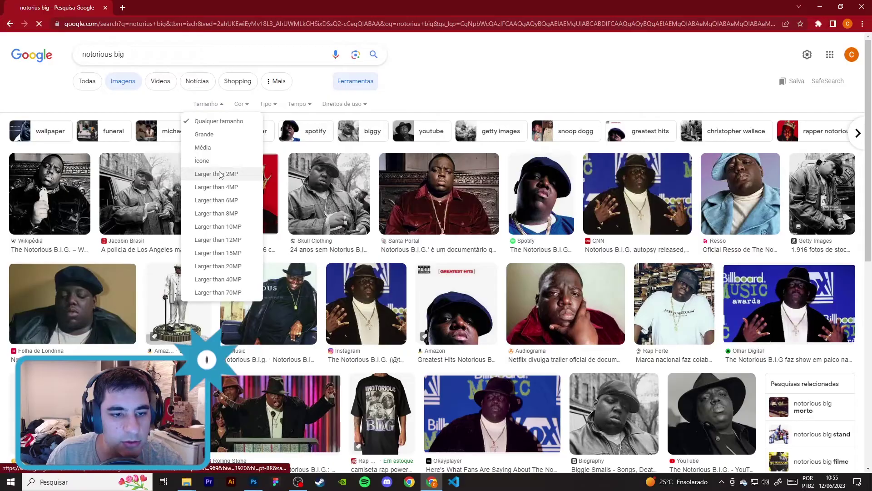
click(221, 174)
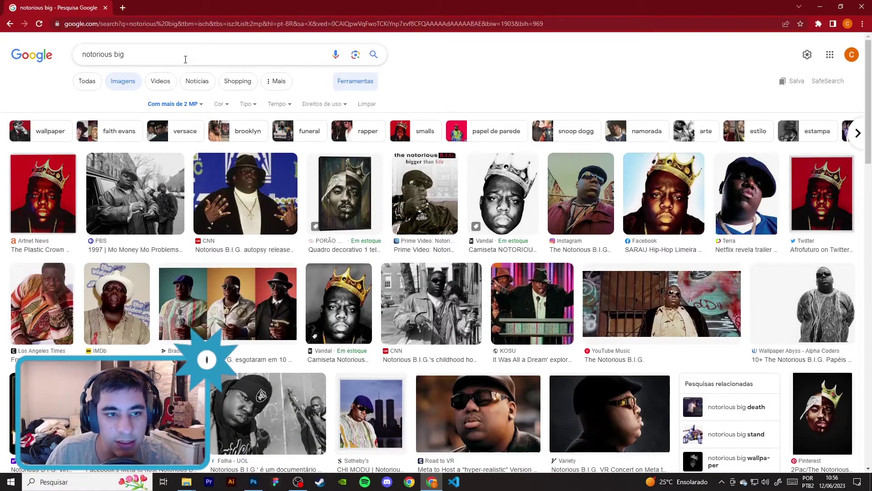
Step: Refine the search to 'notorious big png' and preview the hands-up Biggie PNG
click(185, 59)
text(png)
key(Return)
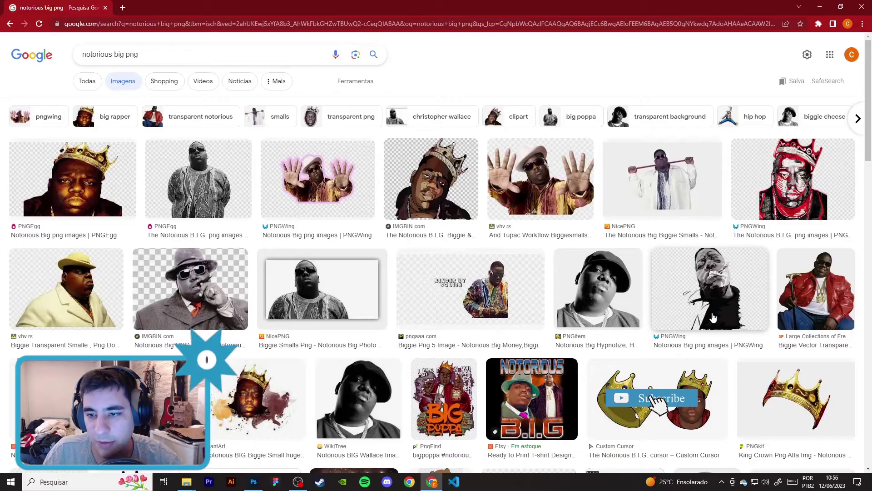
click(544, 186)
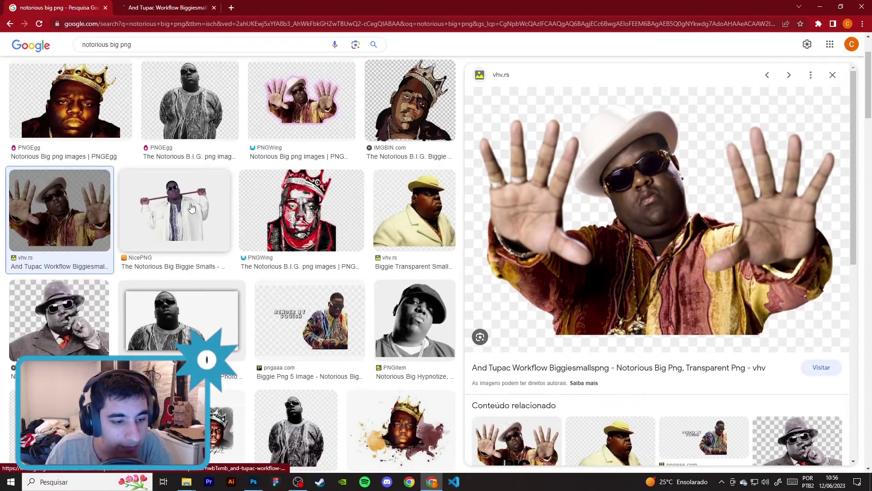
Step: Open the red-jacket Biggie's source page, then switch to the hands-up Biggie page on vhv.rs
scroll(191, 208, down, 4)
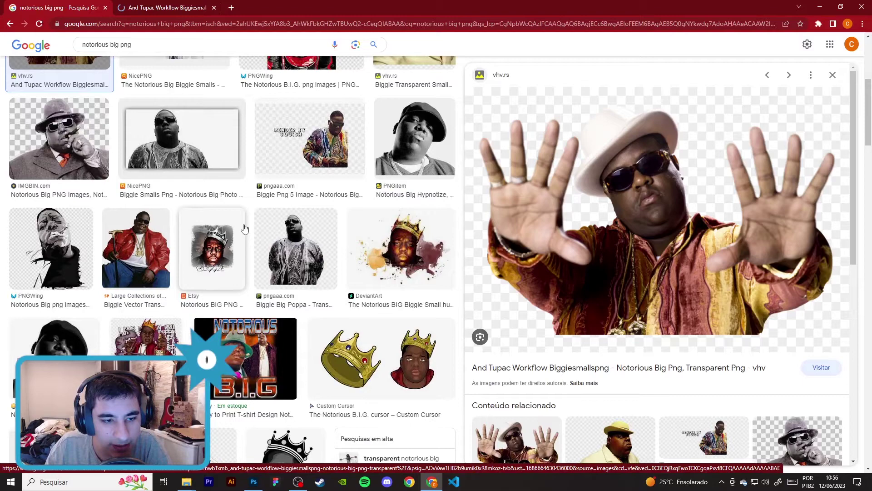
click(131, 240)
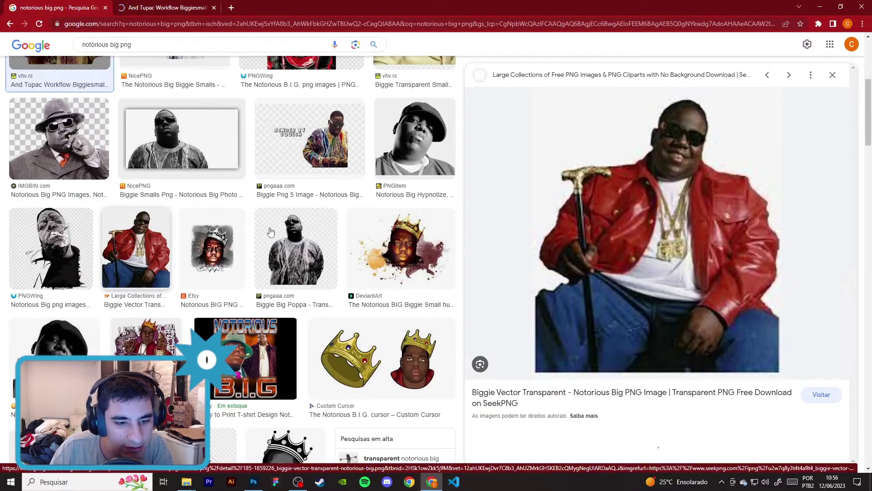
click(698, 233)
key(ctrl+Tab)
scroll(363, 236, down, 2)
scroll(363, 237, down, 3)
scroll(363, 237, down, 4)
scroll(411, 232, up, 6)
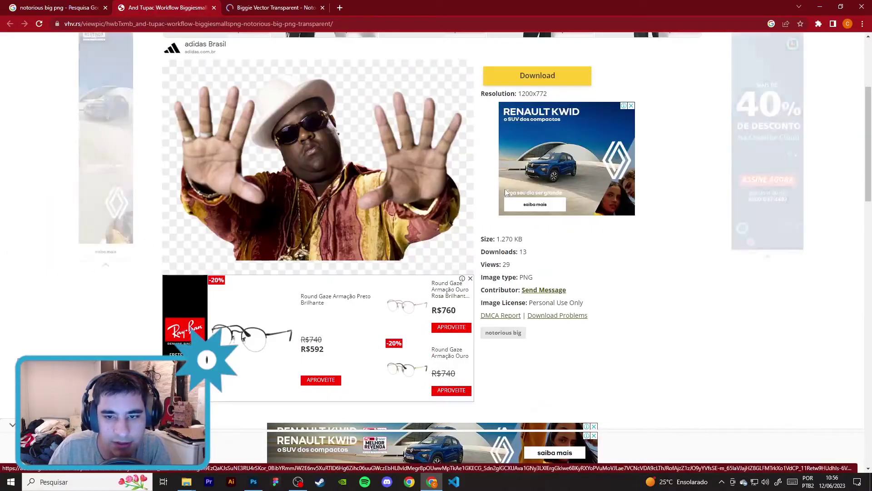
Step: Download the hands-up Biggie PNG from vhv.rs, getting past the ad
click(528, 77)
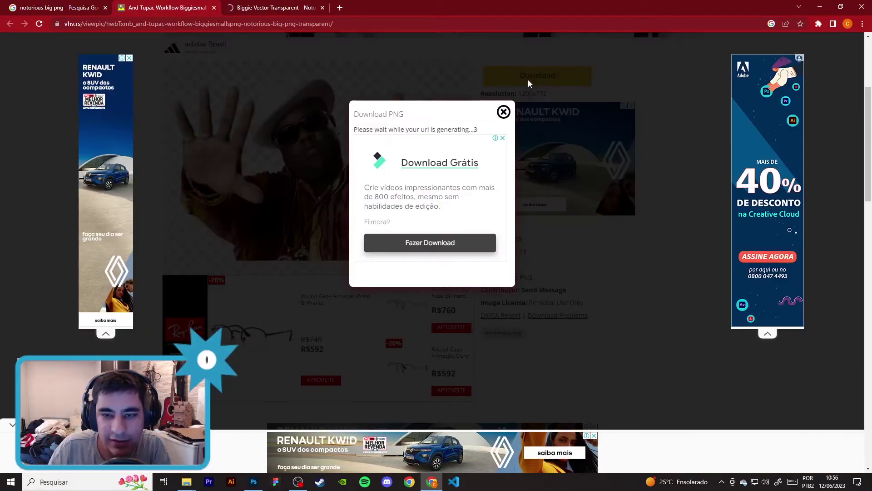
click(453, 241)
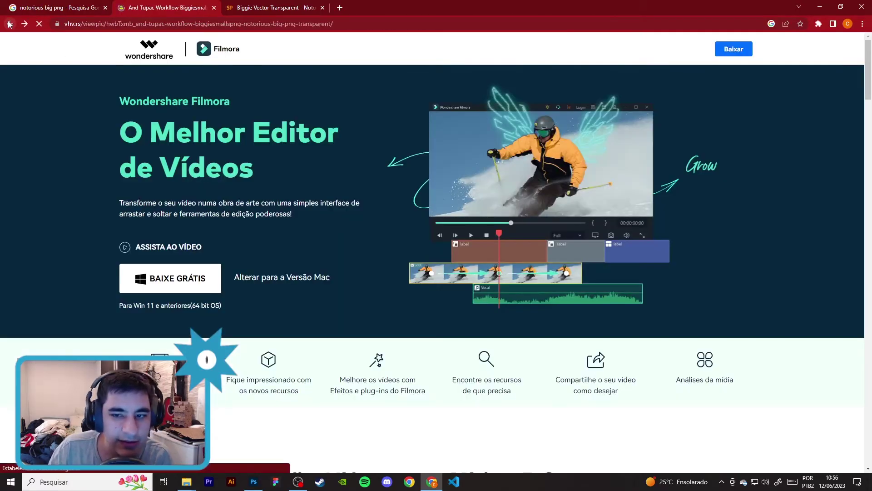
click(10, 23)
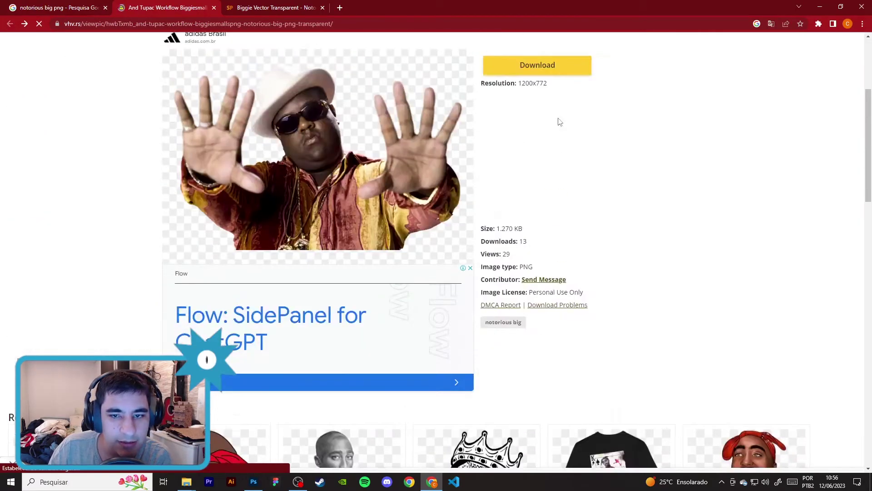
click(538, 66)
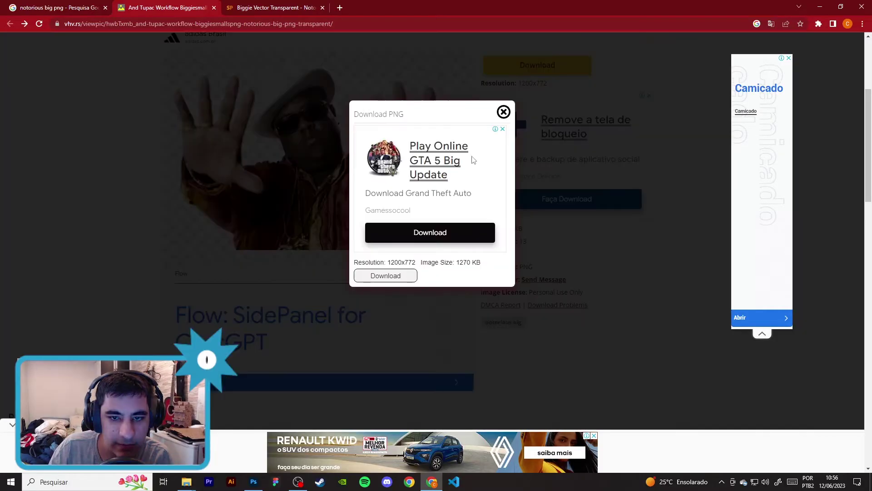
click(386, 276)
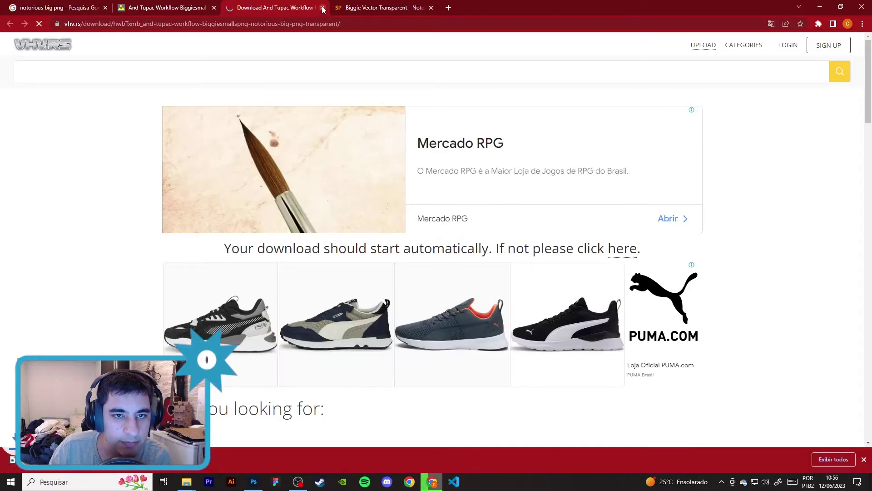
Step: Close the download page and show Daco_5052139.png in its folder from the downloads list
click(323, 9)
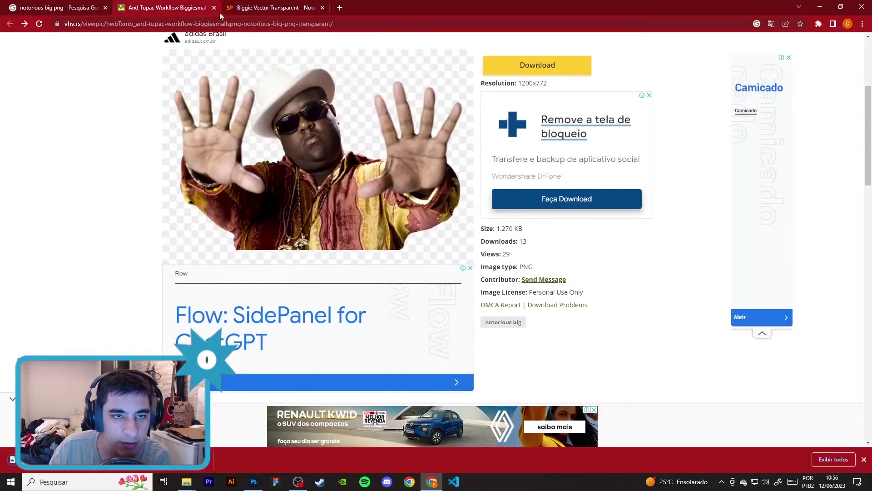
click(834, 459)
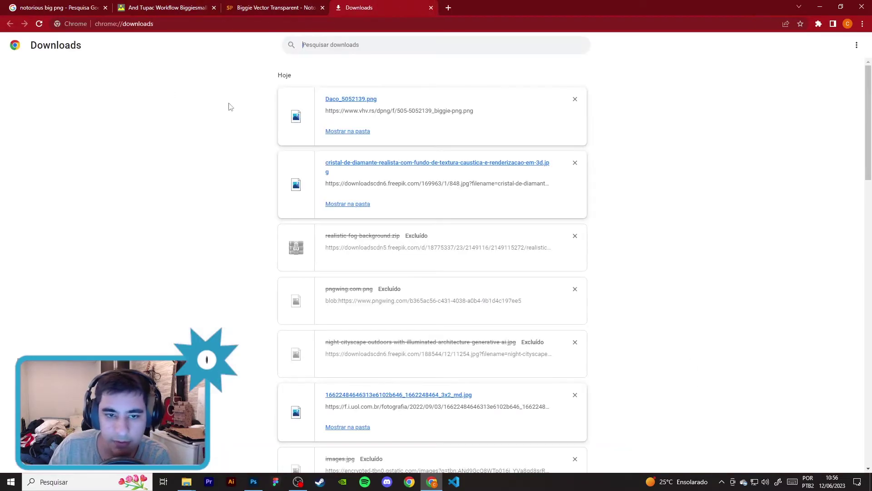
click(332, 130)
Step: Place Daco_5052139.png, the hands-up Biggie photo, on the canvas and enlarge it over the BIG title
click(820, 6)
drag(403, 366, 404, 366)
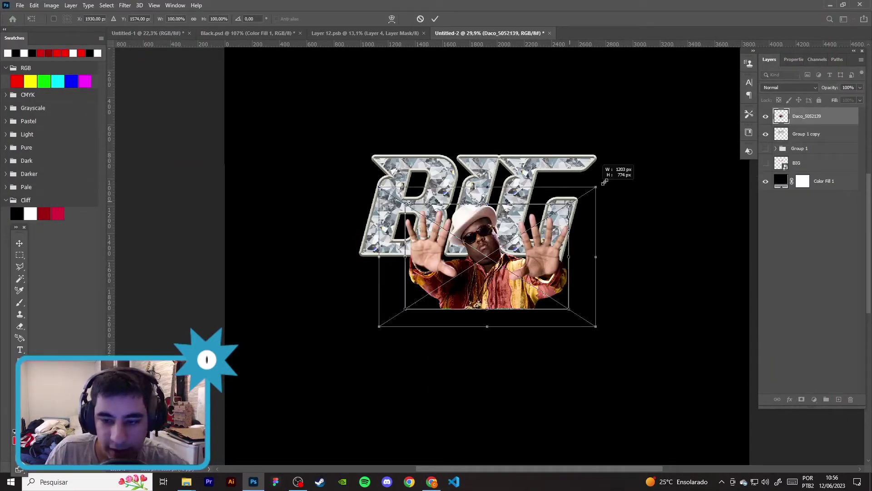
drag(569, 203, 675, 132)
scroll(495, 299, down, 2)
key(Return)
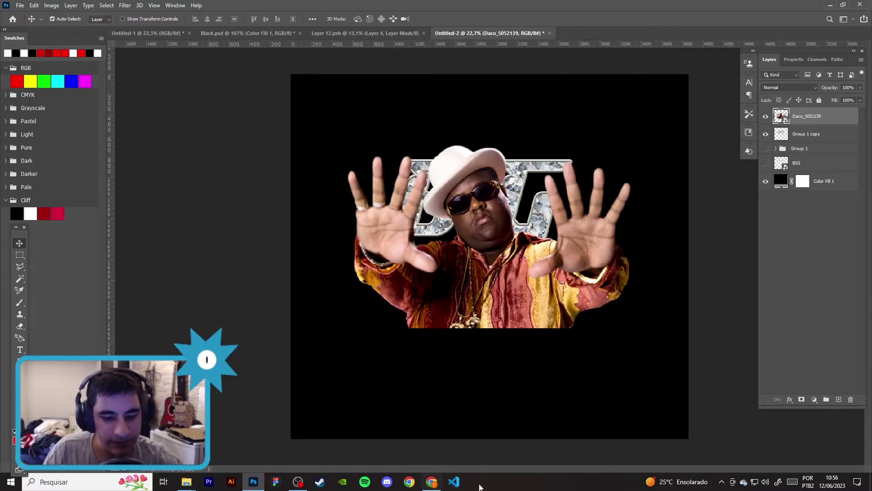
click(431, 482)
click(49, 5)
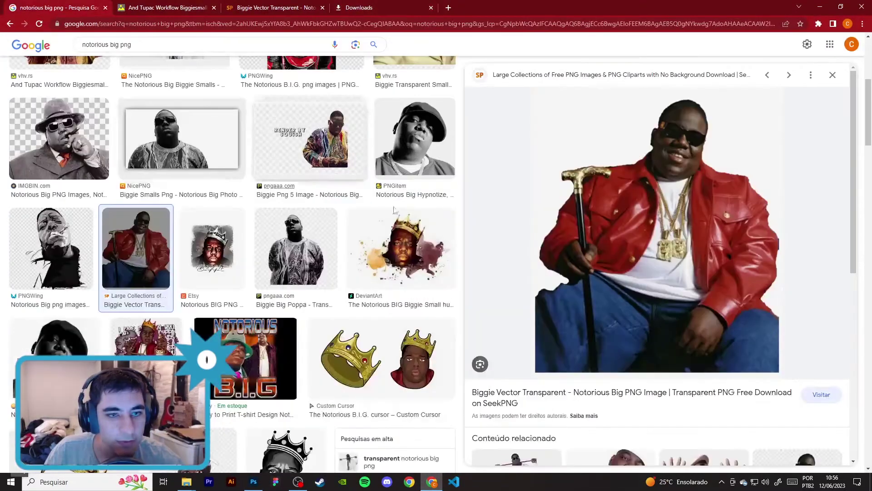
Step: Revisit the SeekPNG and vhv.rs Biggie pages, then go back to the bootleg t shirt results
scroll(263, 166, up, 5)
click(10, 25)
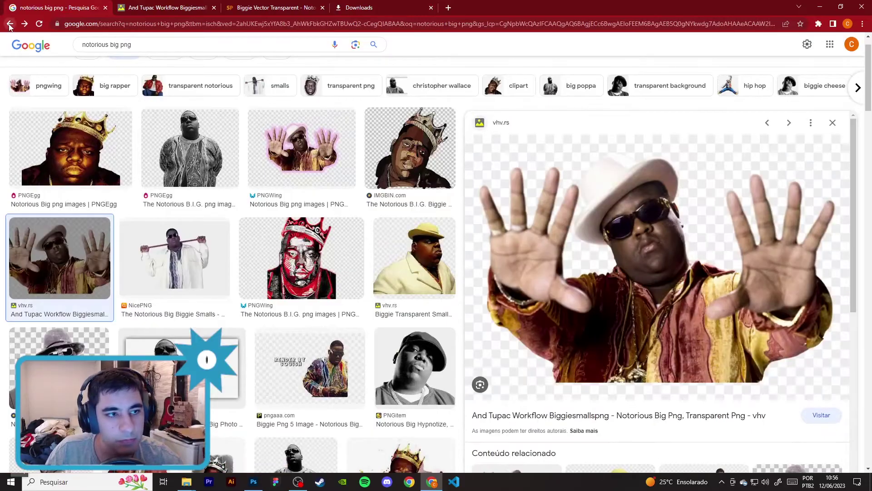
click(252, 5)
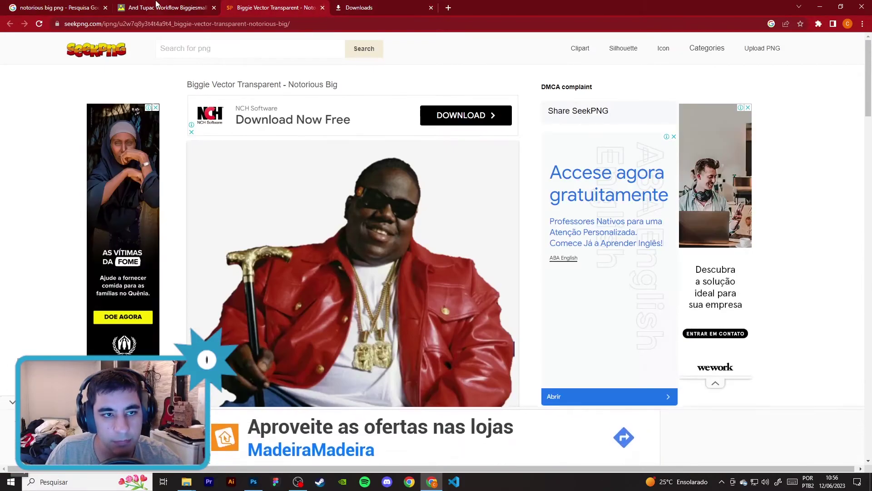
click(209, 9)
scroll(299, 182, down, 1)
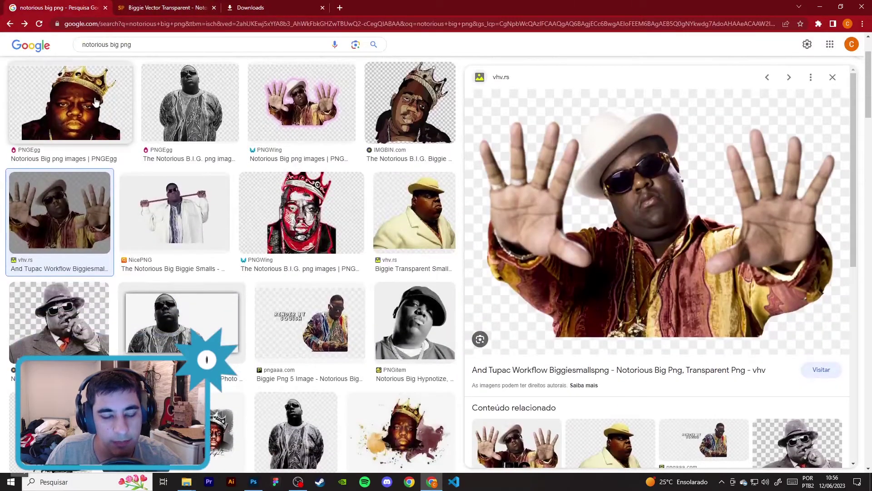
click(10, 26)
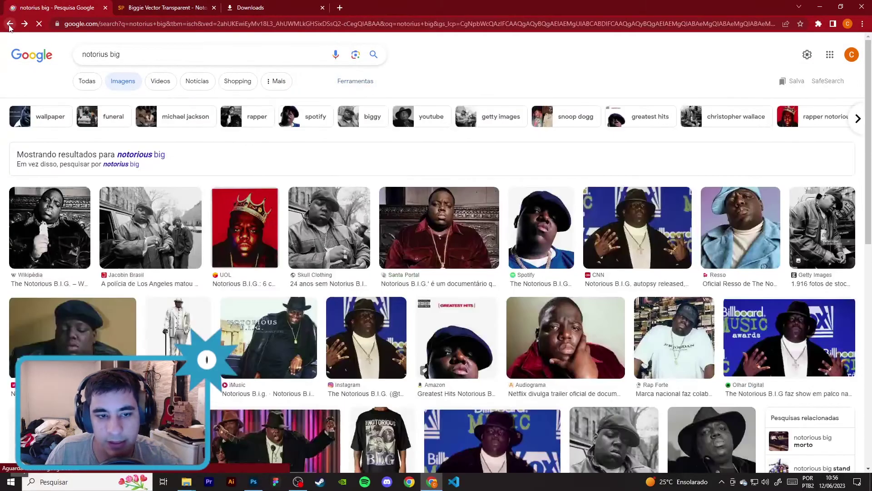
click(10, 25)
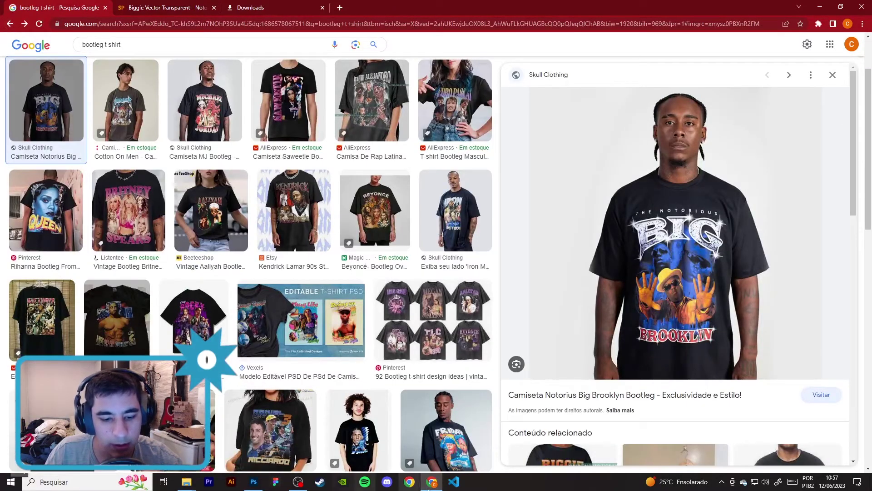
click(434, 486)
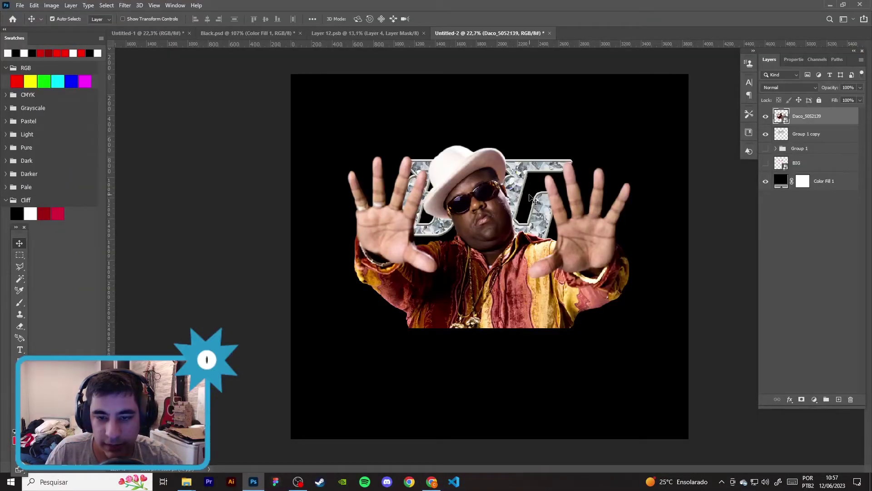
Step: Put the Biggie photo layer behind the BIG title and shrink the photo beneath it
drag(520, 202, 516, 175)
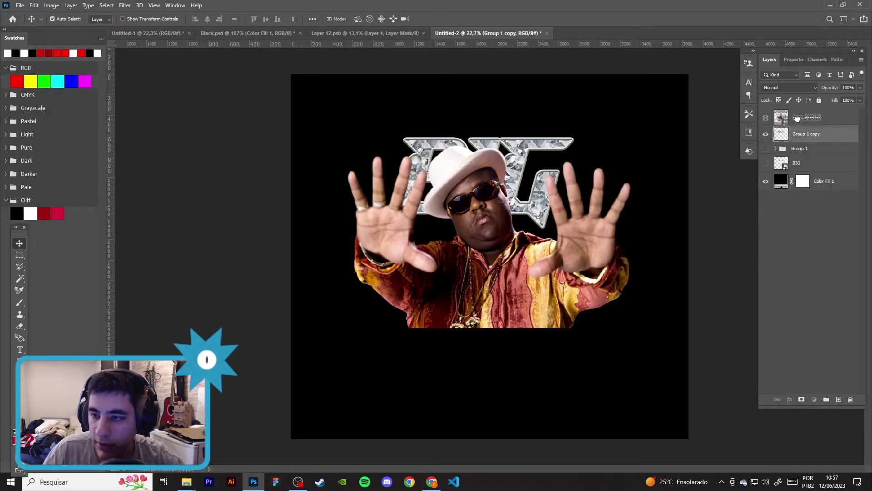
drag(798, 119, 800, 138)
key(ctrl+t)
drag(544, 280, 588, 287)
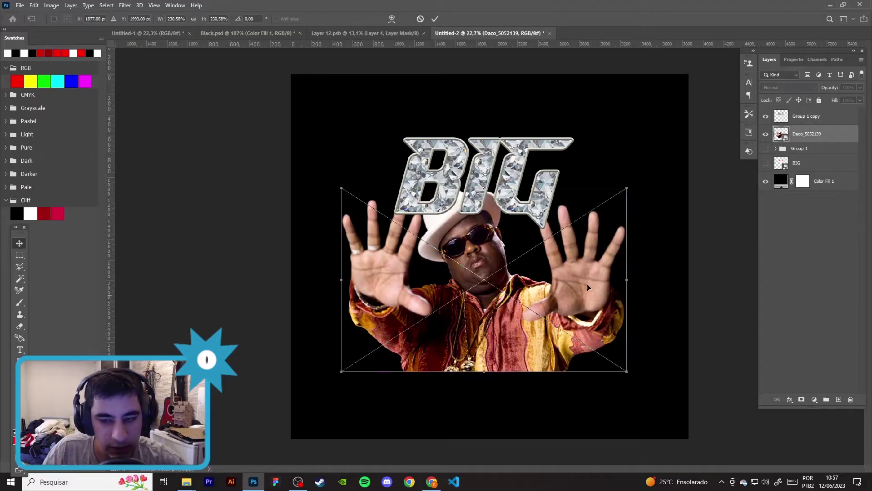
drag(627, 188, 575, 222)
drag(537, 313, 545, 332)
key(Return)
Step: Move the BIG title up and enlarge it to about 143%
drag(481, 182, 482, 163)
key(ctrl+t)
drag(574, 118, 613, 98)
drag(564, 141, 571, 152)
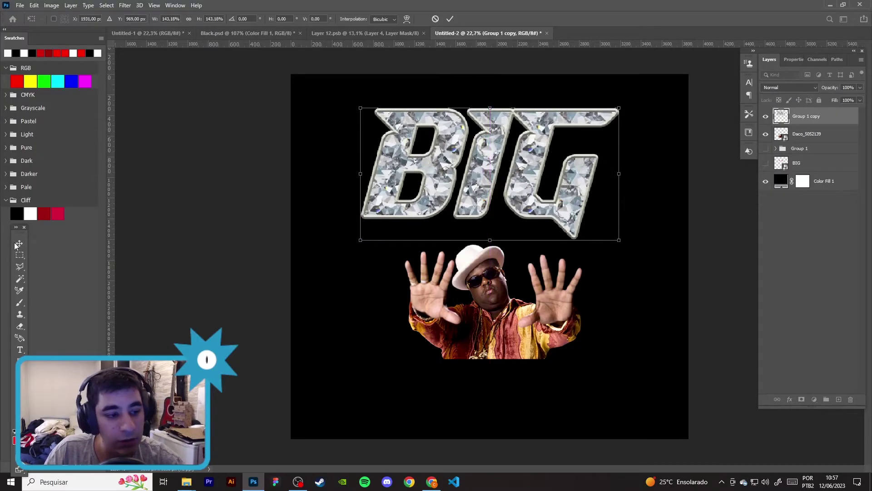
click(14, 246)
Step: Shift the photo lower and shrink the BIG title to about 63%, centred
drag(472, 315, 468, 325)
click(519, 209)
key(ctrl+t)
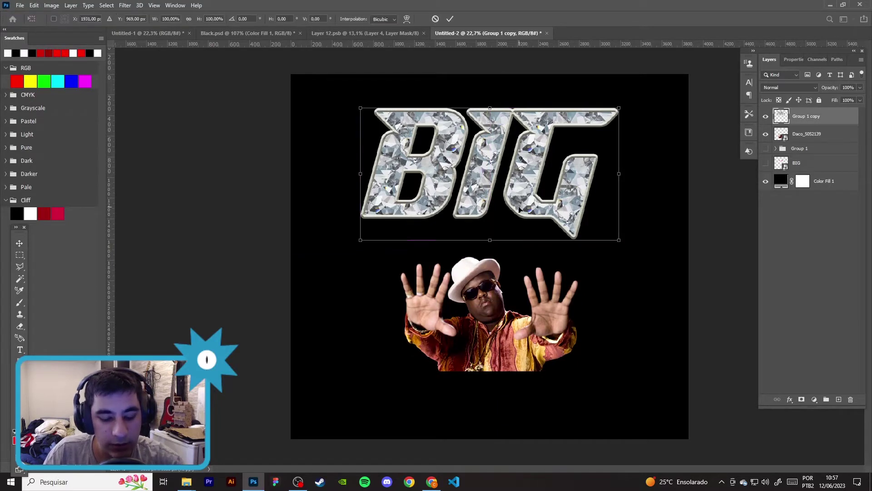
drag(618, 109, 571, 132)
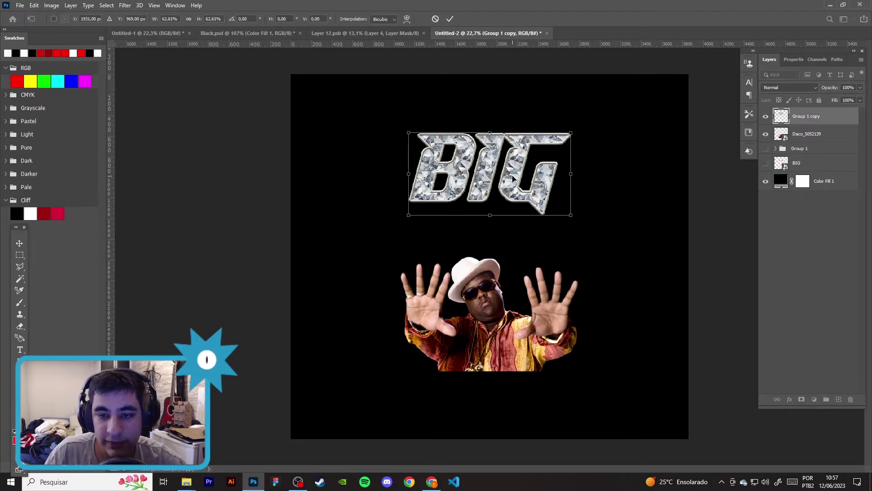
drag(513, 178, 513, 169)
click(18, 245)
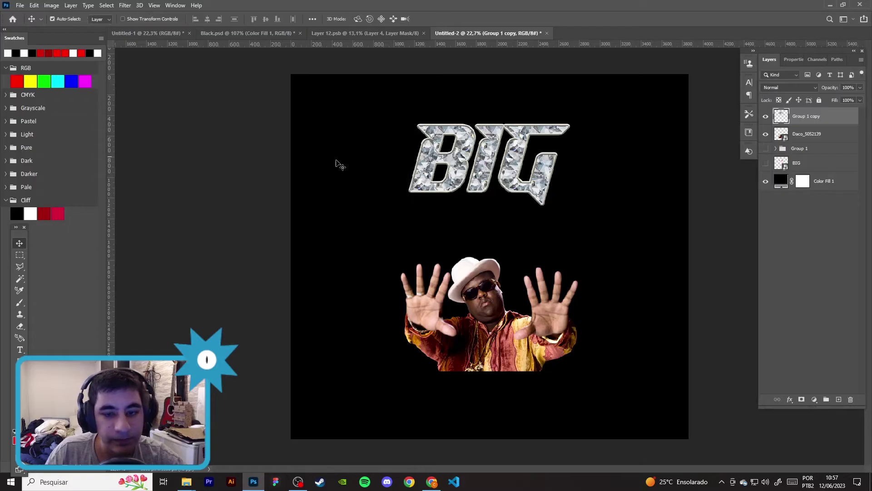
Step: Position the BIG title over the photo's lower edge, with the photo sitting above
drag(480, 178, 475, 307)
mouse_move(483, 364)
mouse_down()
mouse_move(483, 302)
mouse_move(489, 327)
mouse_up()
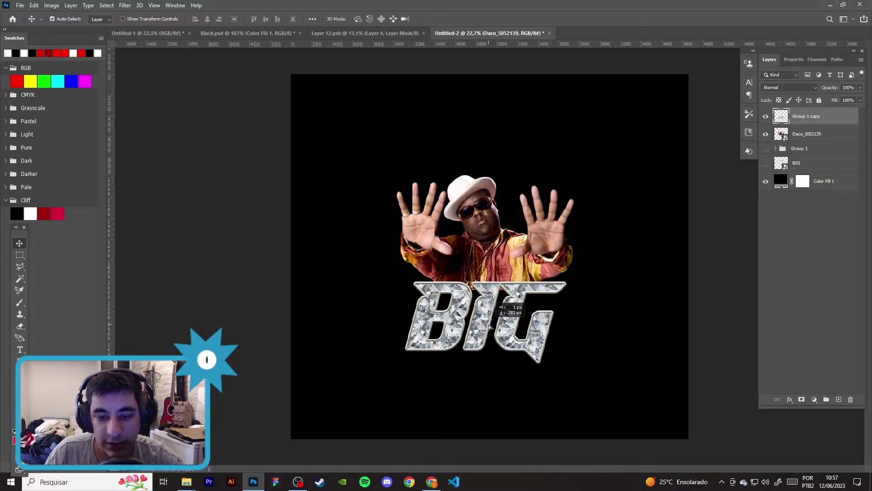
drag(486, 260, 486, 260)
click(431, 482)
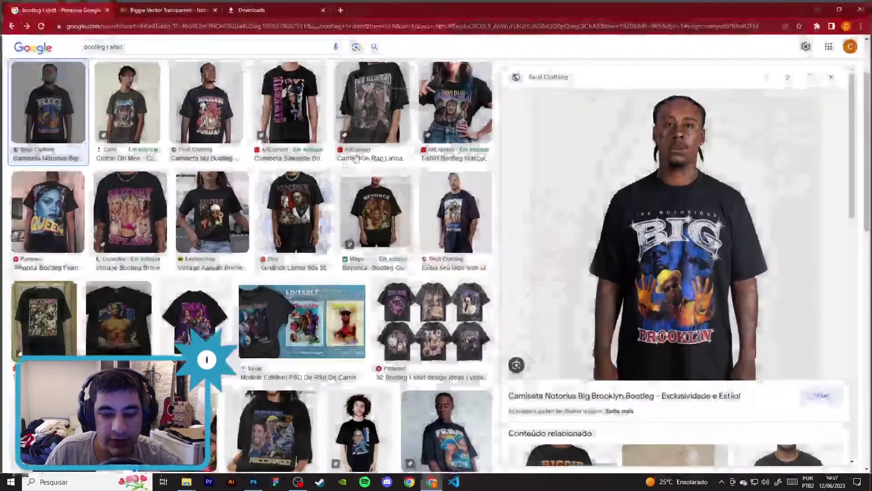
Step: Browse the SeekPNG red-jacket Biggie vector page alongside the bootleg shirt results
key(ctrl+Tab)
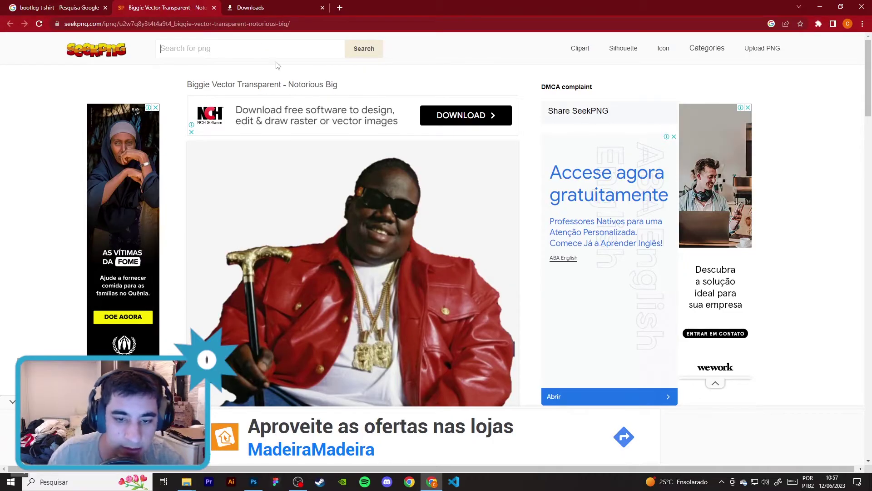
scroll(578, 248, down, 6)
key(ctrl+shift+Tab)
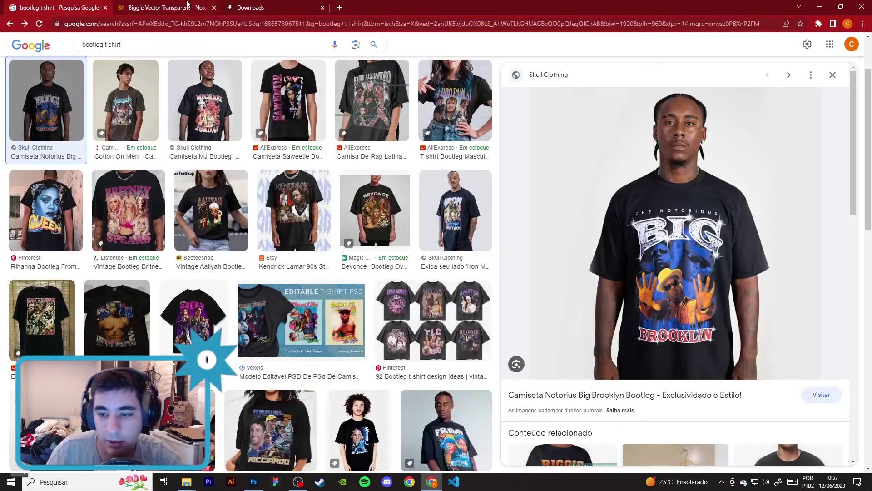
click(187, 4)
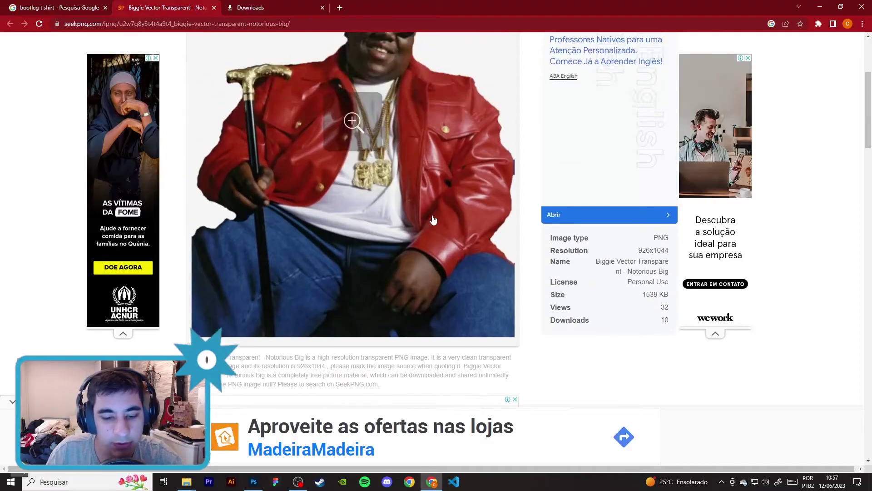
scroll(454, 223, down, 5)
scroll(455, 223, down, 3)
scroll(379, 203, down, 1)
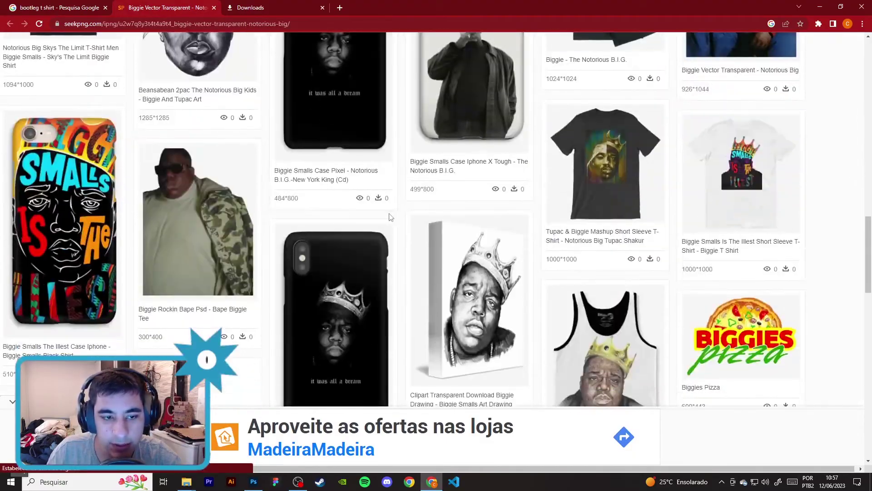
scroll(371, 227, down, 6)
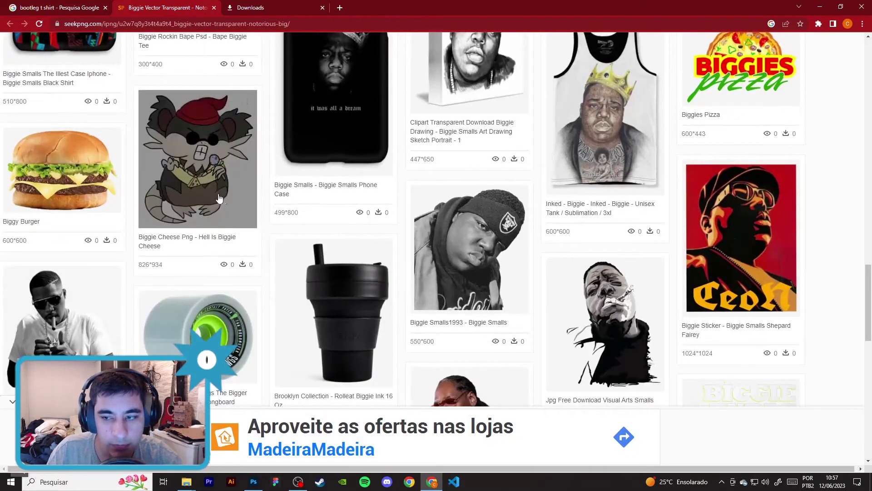
scroll(230, 233, down, 3)
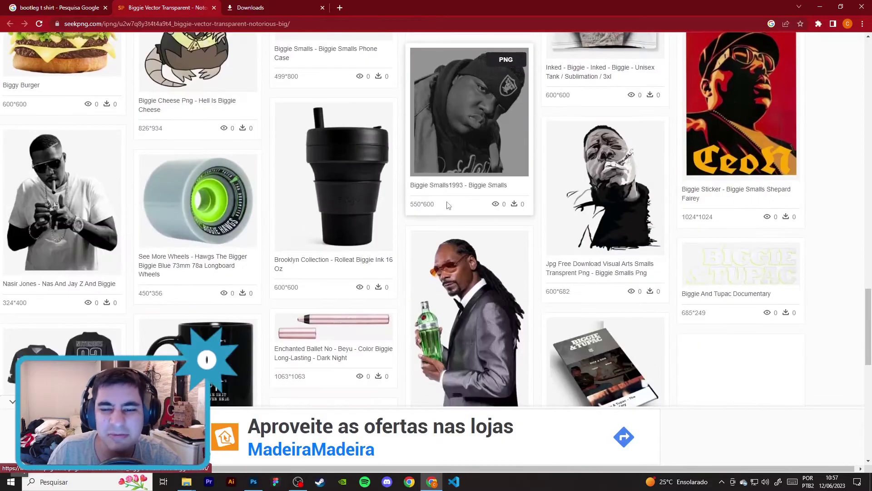
scroll(272, 218, down, 4)
scroll(358, 192, up, 15)
scroll(358, 192, up, 10)
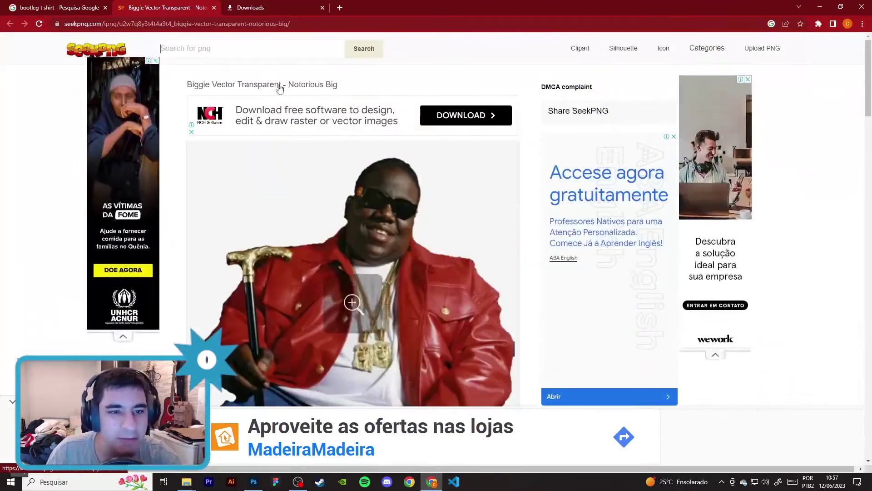
Step: Search SeekPNG for 'big' and then for 'notorius big'
click(245, 52)
text(big)
key(Return)
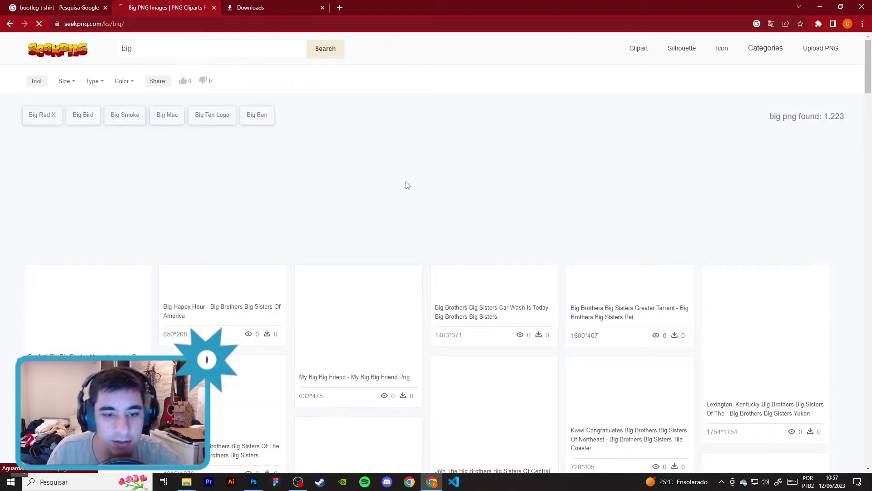
scroll(398, 119, down, 3)
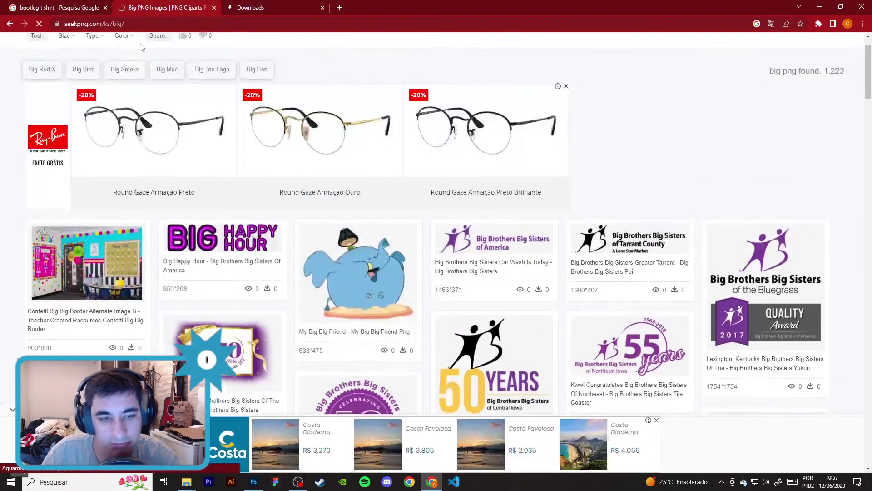
text(no)
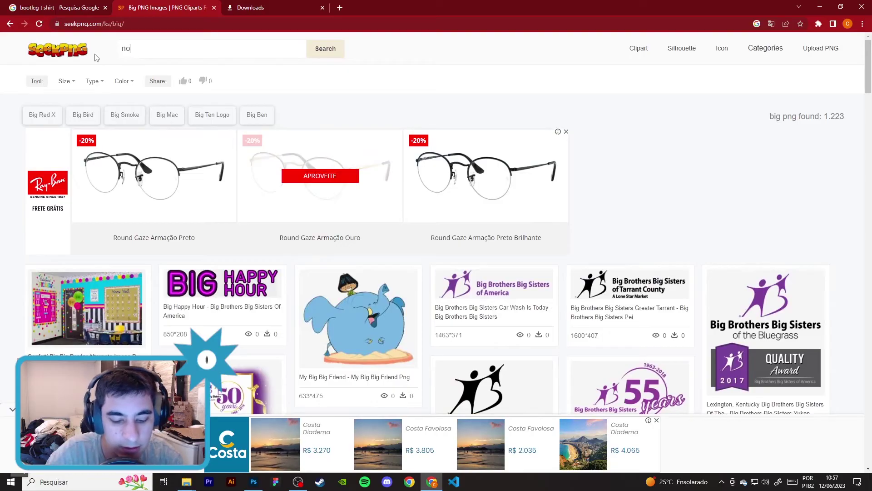
text(torius big)
key(Return)
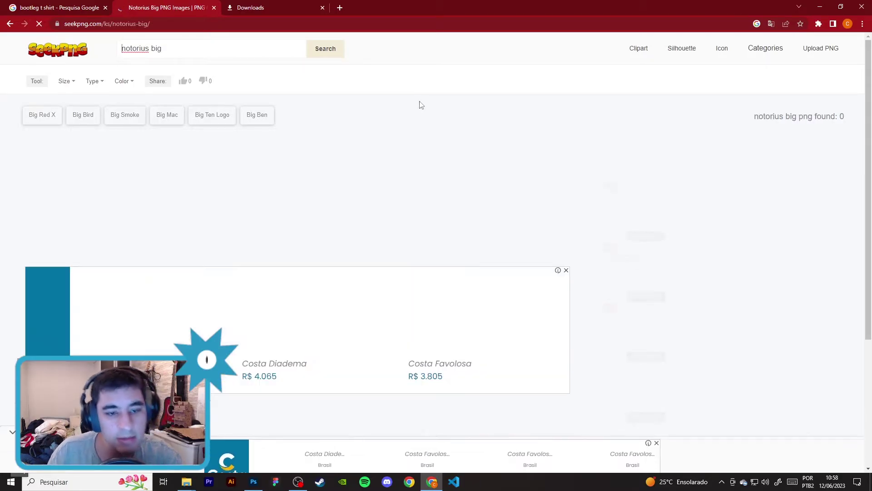
scroll(409, 97, down, 4)
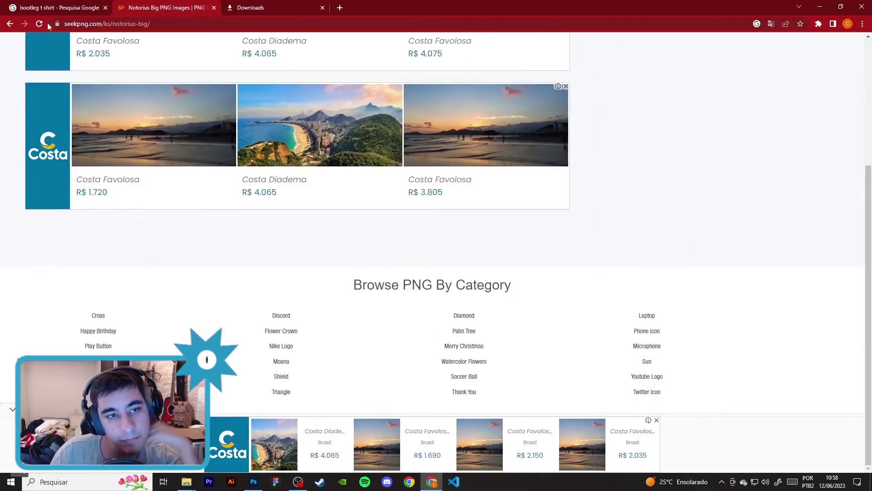
Step: Return to the Biggie Vector Transparent page, look it over, and close its tab
click(10, 24)
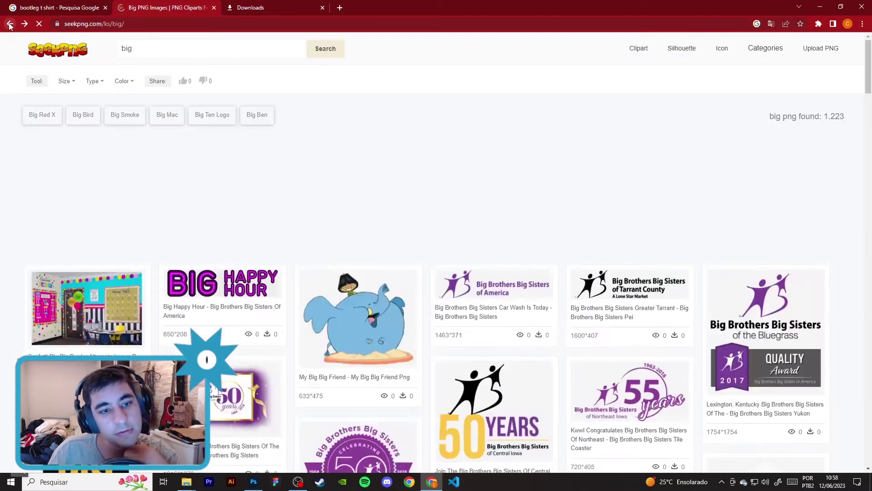
click(9, 24)
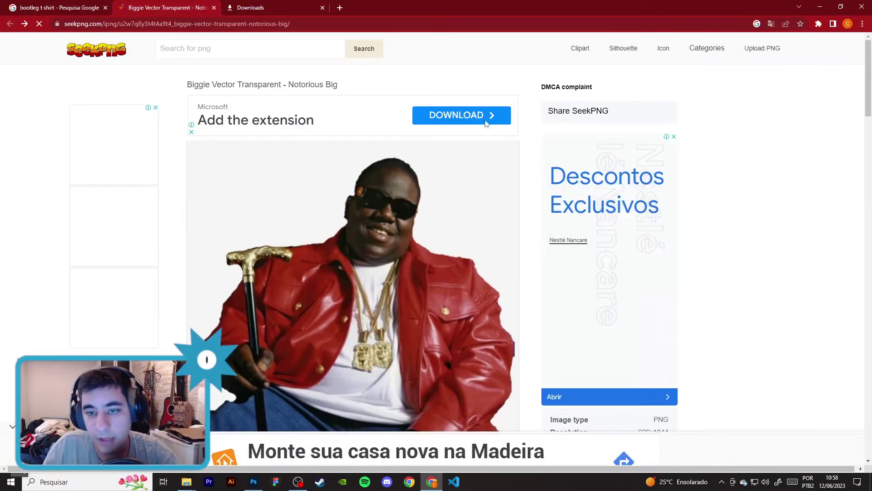
scroll(564, 160, down, 5)
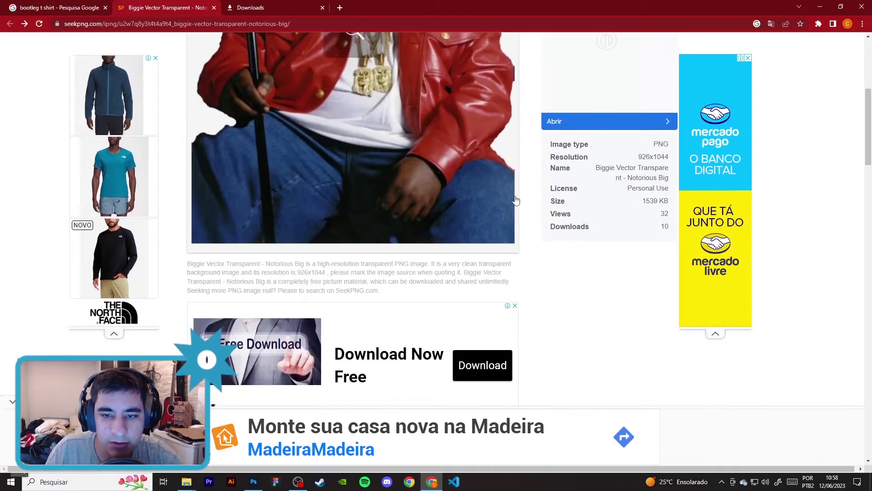
scroll(505, 216, down, 4)
scroll(479, 247, down, 4)
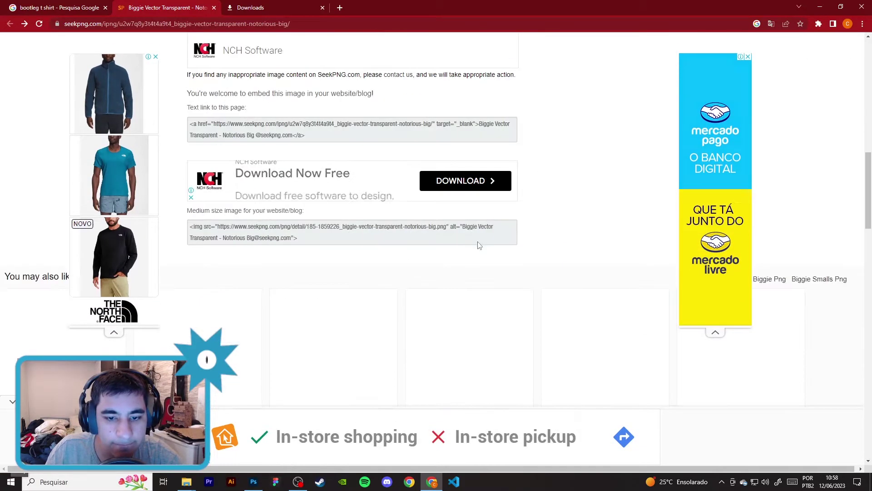
click(214, 8)
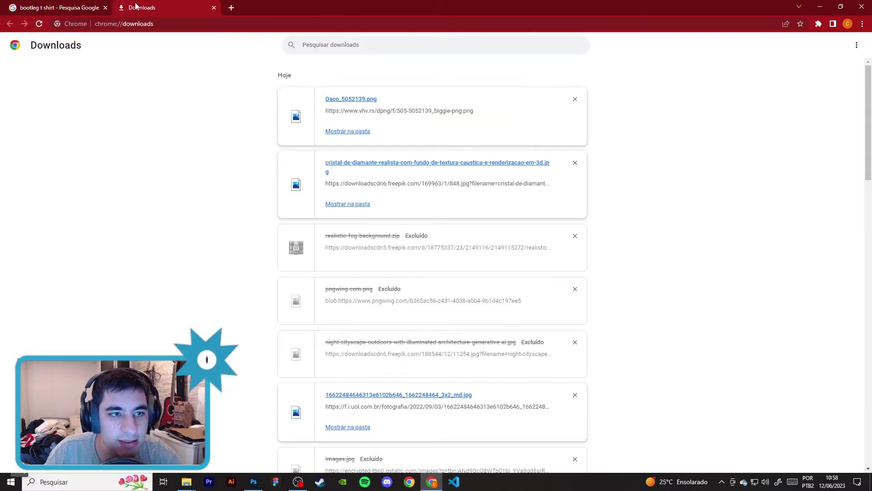
Step: Search Google for 'notorius big' and show the image results
click(61, 6)
click(168, 5)
click(164, 23)
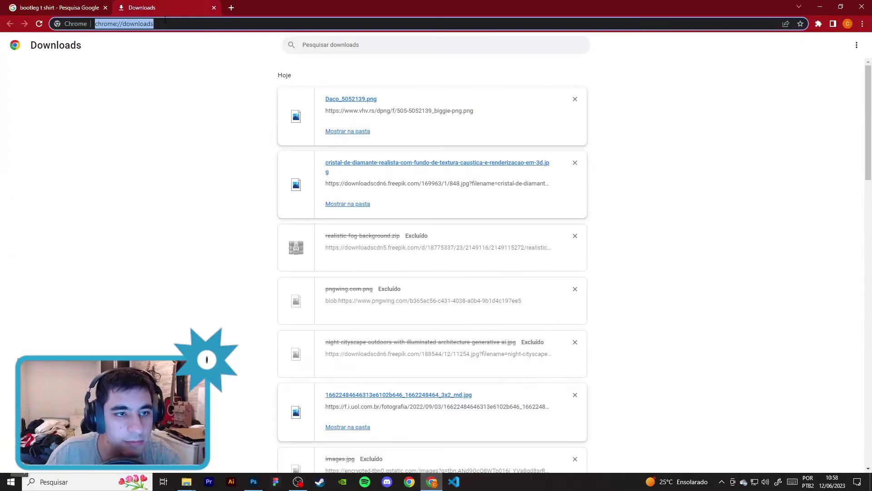
text(notorius big)
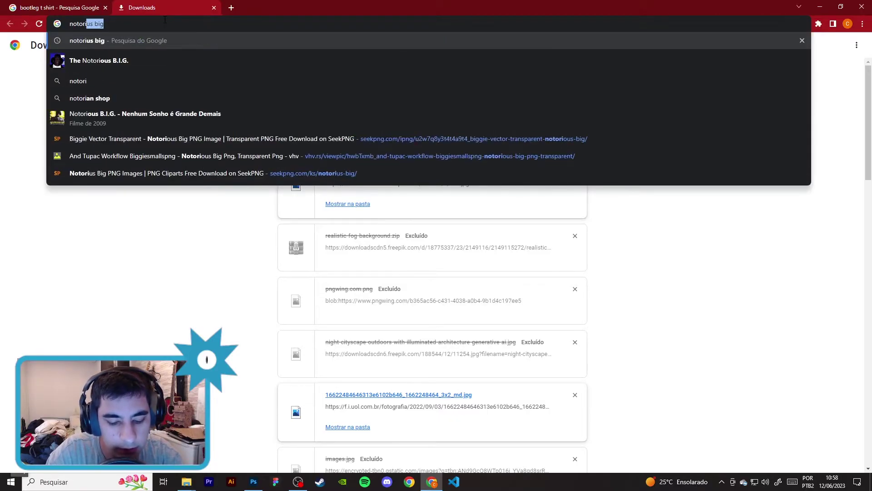
key(Return)
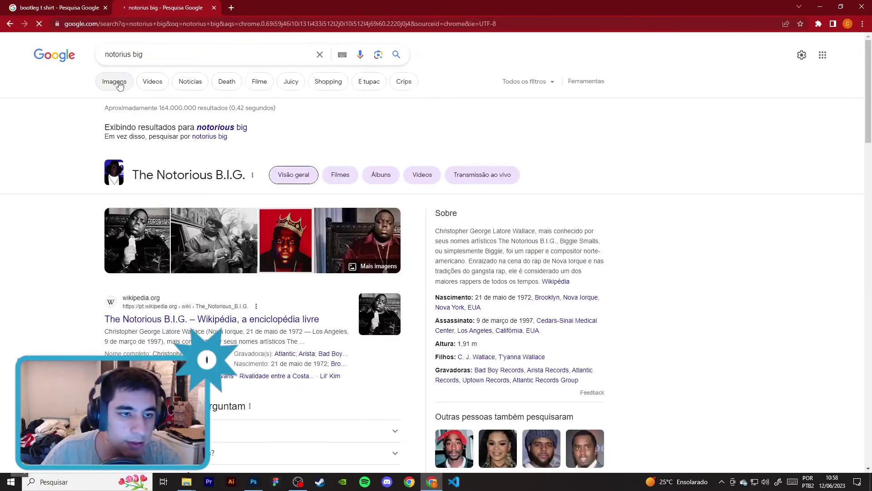
click(120, 87)
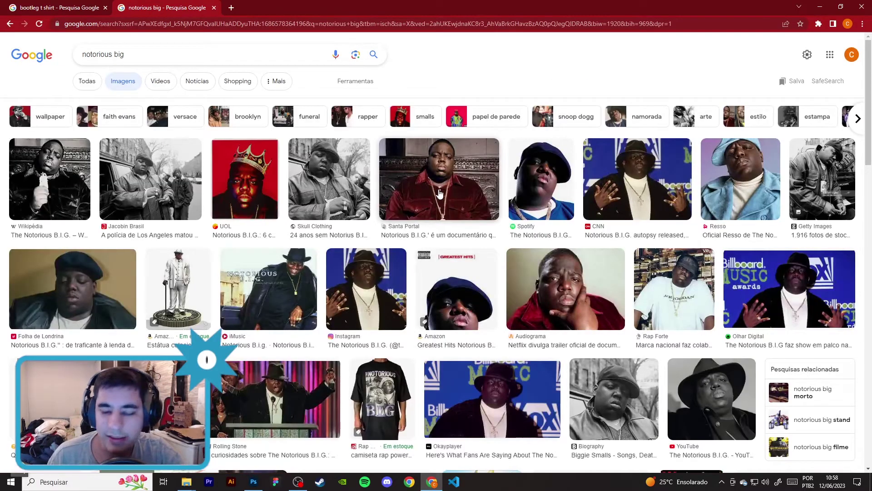
Step: Save the black-and-white Jacobin Brasil street photo of Biggie
click(150, 179)
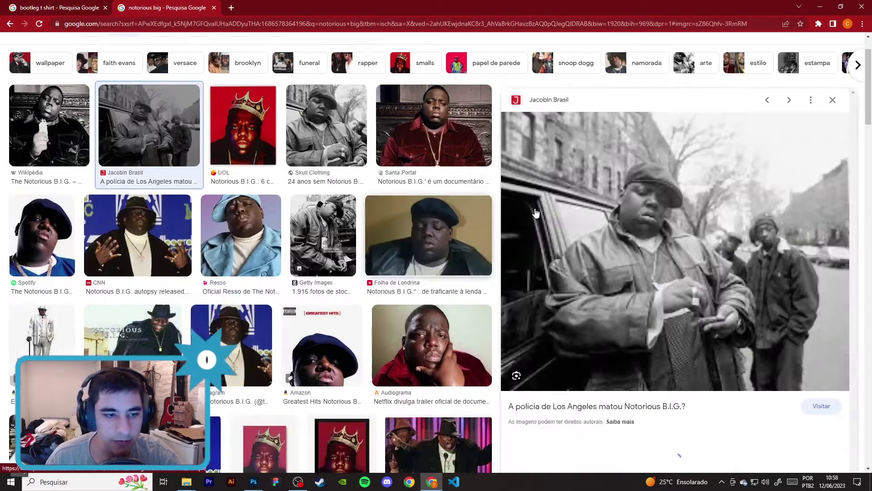
right_click(698, 199)
click(729, 293)
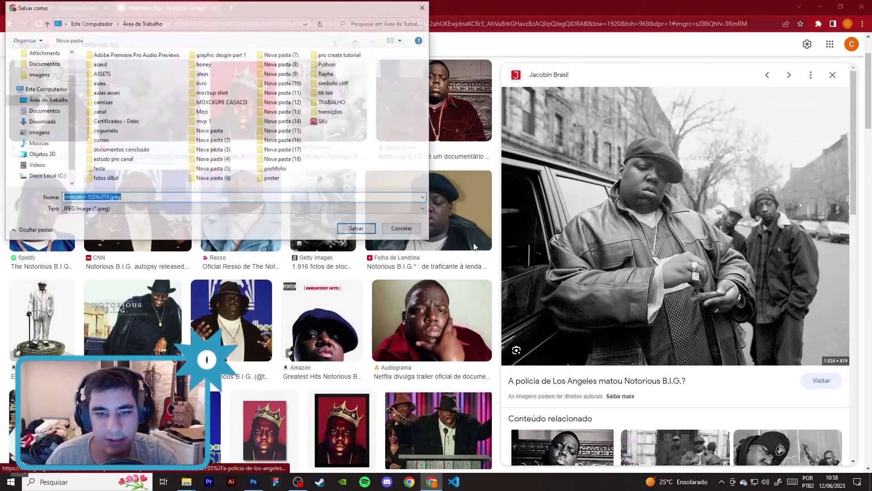
click(358, 229)
Step: Browse further results and save the red Vagalume photo of Biggie
scroll(409, 237, down, 2)
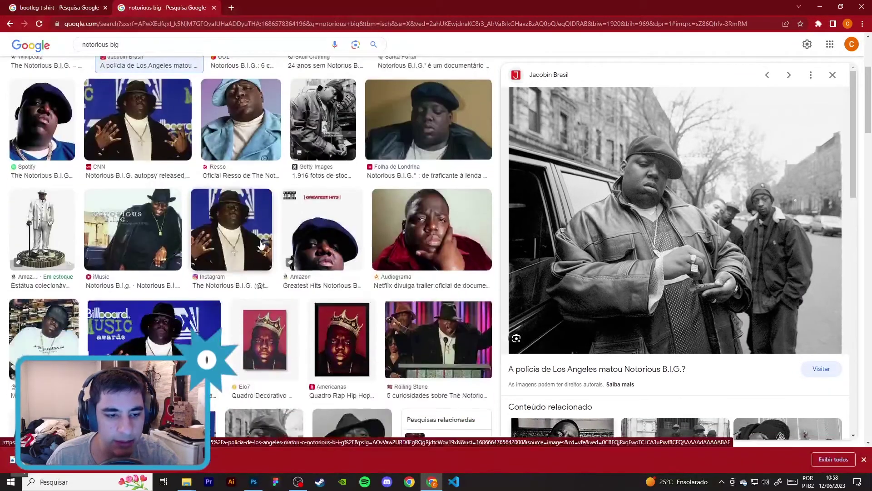
scroll(436, 237, down, 2)
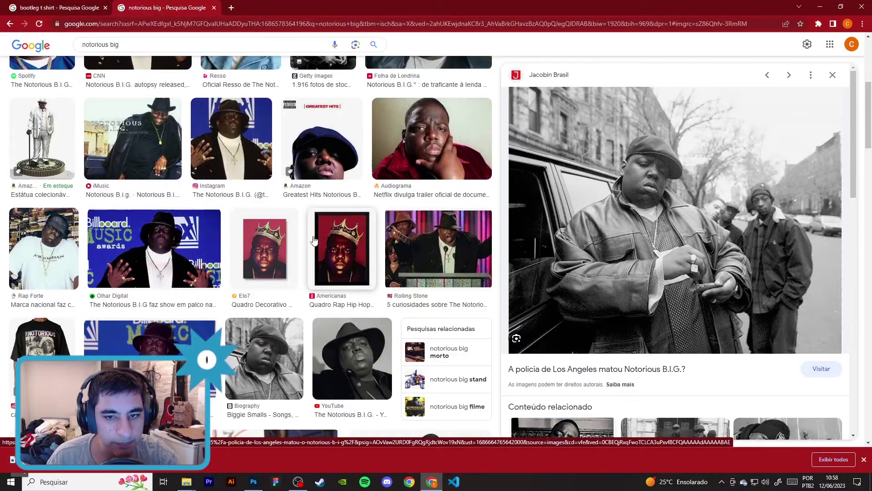
scroll(232, 311, up, 4)
scroll(194, 314, up, 2)
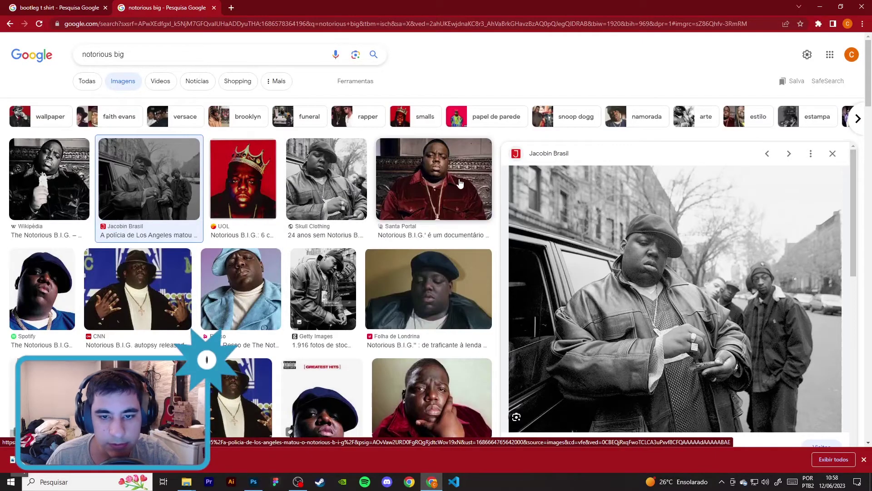
scroll(341, 200, down, 10)
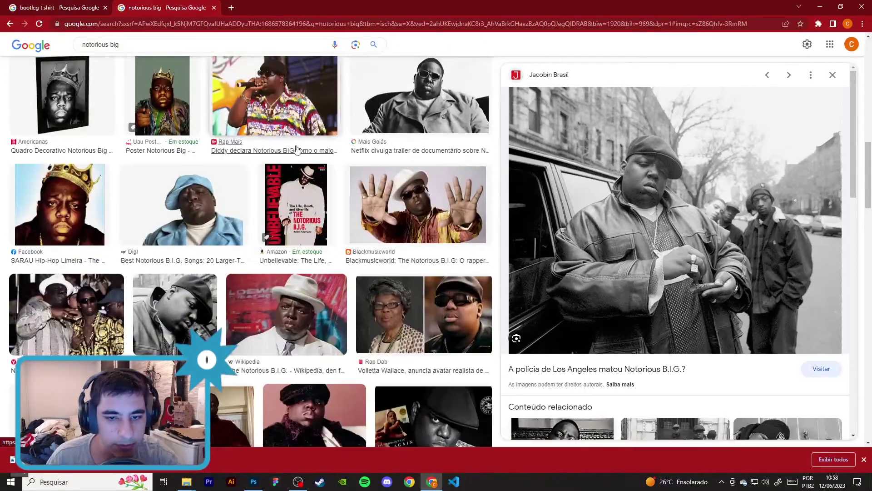
scroll(318, 218, down, 2)
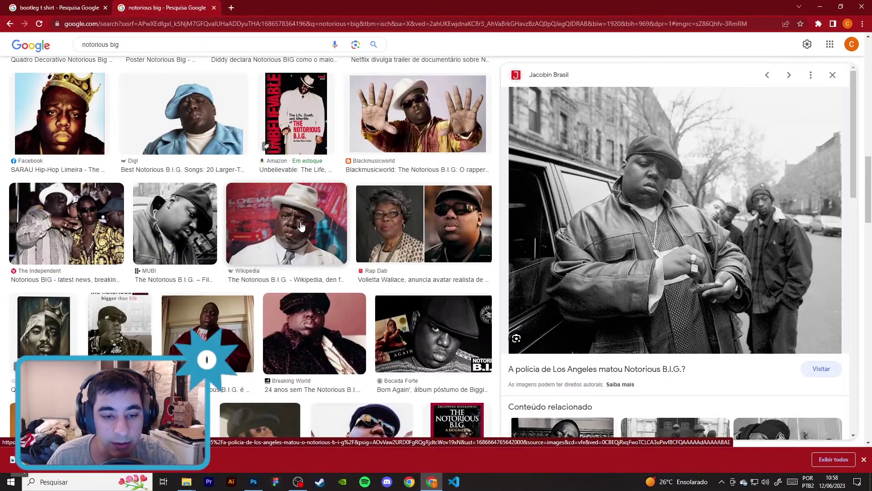
scroll(305, 259, down, 2)
click(219, 240)
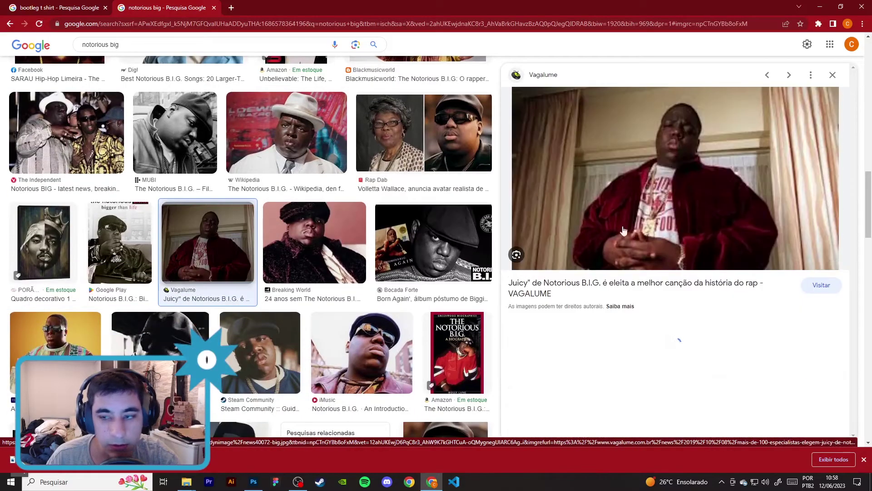
right_click(700, 180)
click(722, 275)
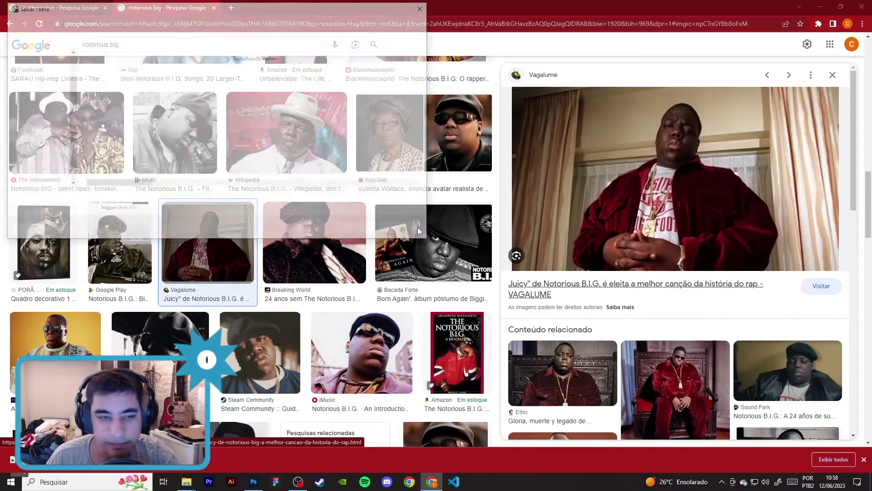
click(358, 229)
key(alt+Tab)
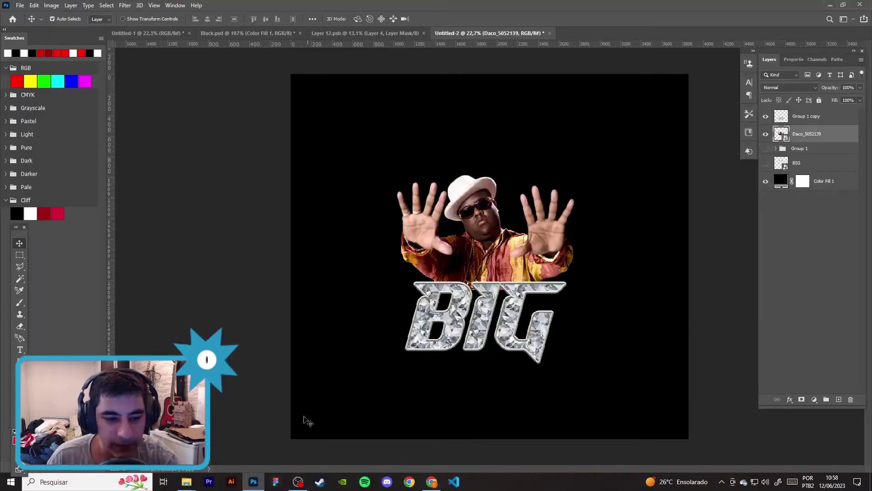
Step: Place the downloaded photos on the canvas, enlarging the black-and-white one to about 270%
click(251, 483)
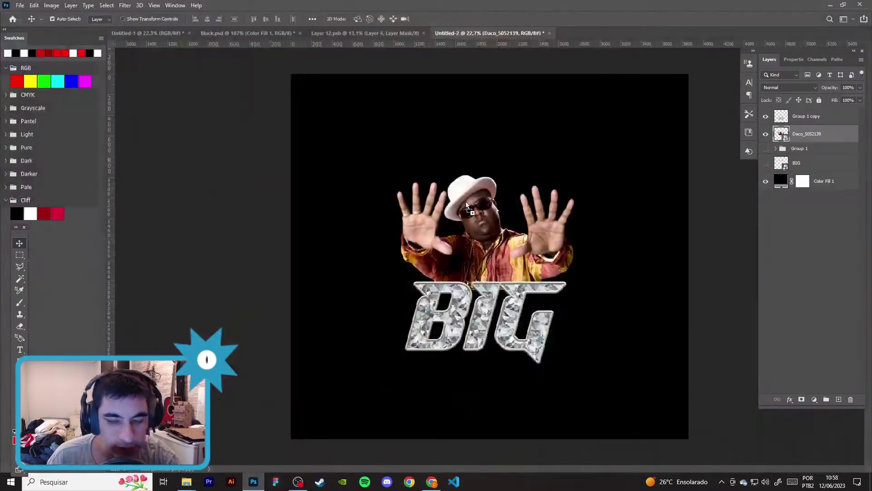
drag(254, 482, 465, 200)
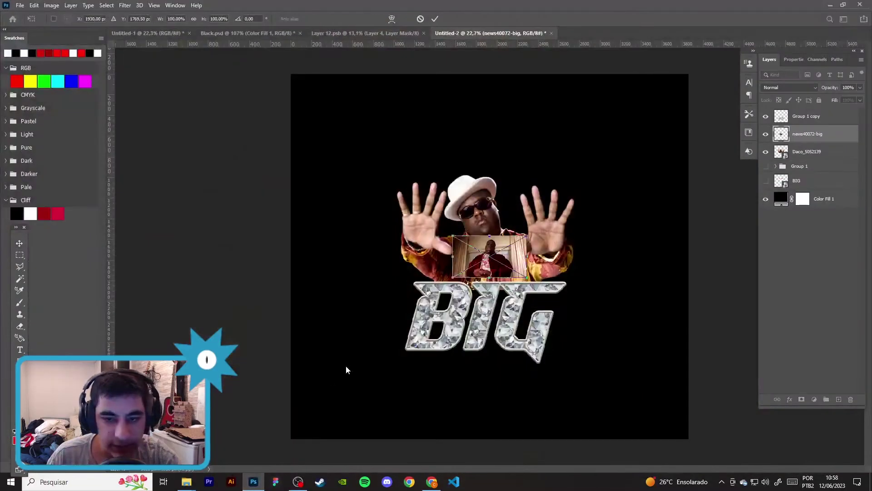
click(254, 482)
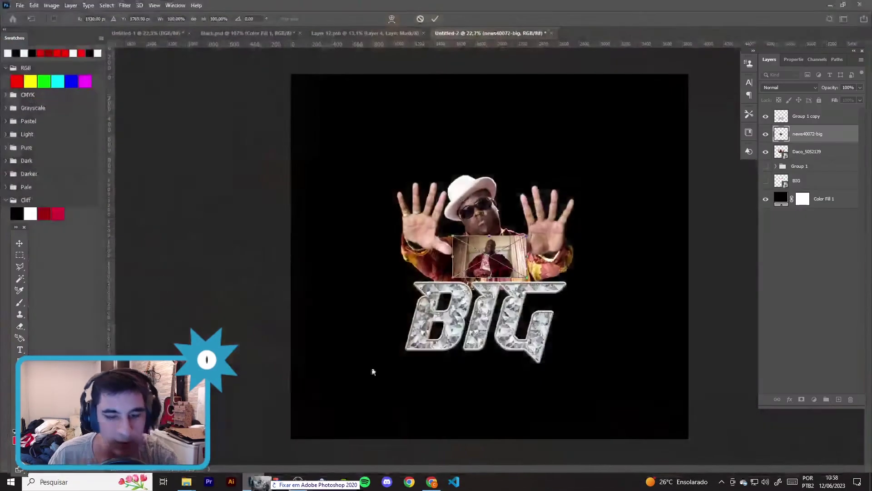
drag(249, 473, 469, 264)
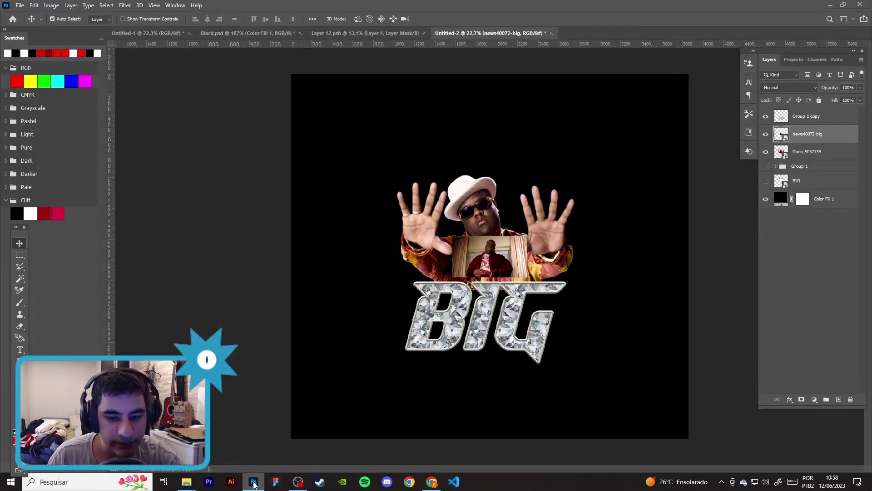
click(253, 482)
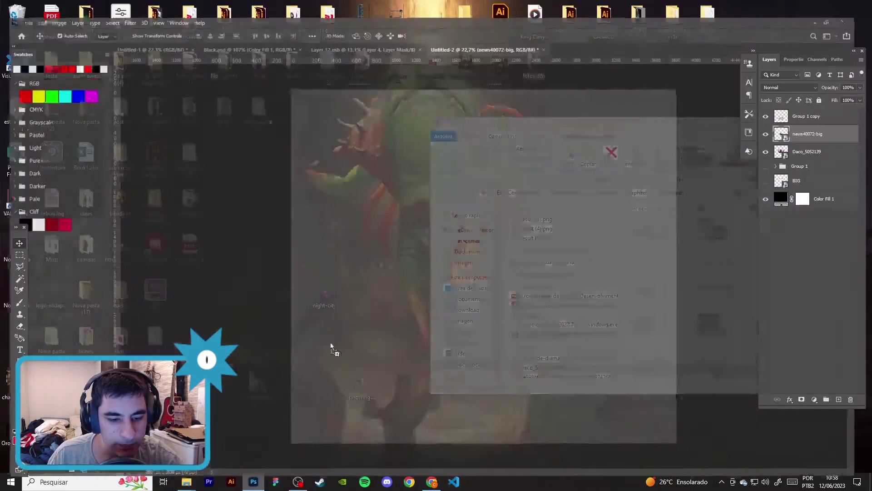
drag(258, 382, 442, 209)
drag(531, 224, 610, 186)
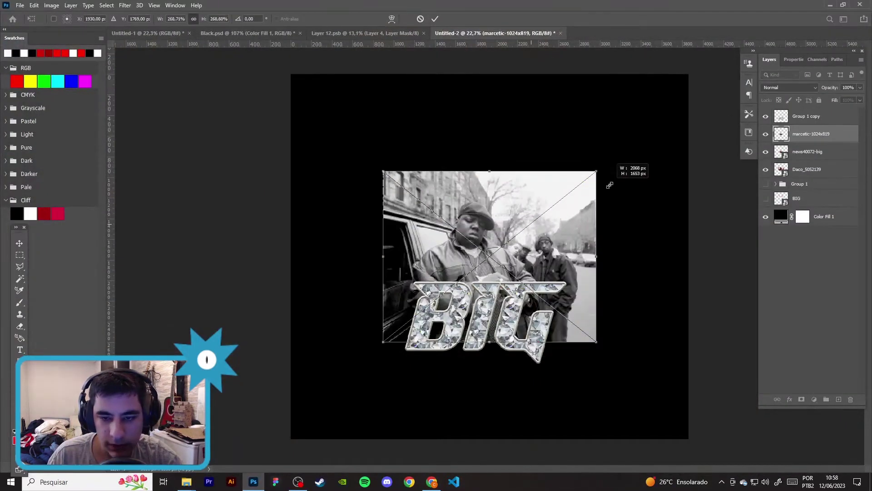
click(14, 244)
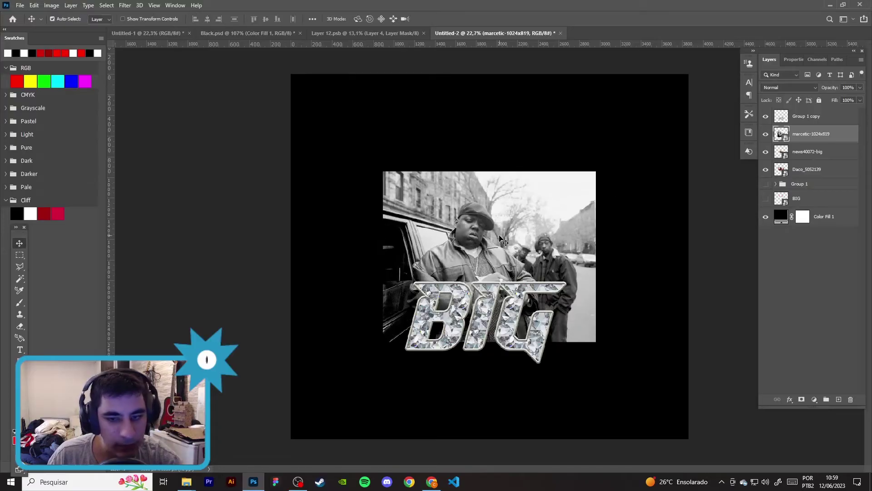
Step: Restack the hands-up photo on top and reposition it and the black-and-white photo
drag(809, 169, 811, 141)
click(811, 169)
mouse_move(531, 239)
mouse_down()
mouse_move(521, 340)
mouse_move(521, 330)
mouse_up()
drag(527, 255, 529, 272)
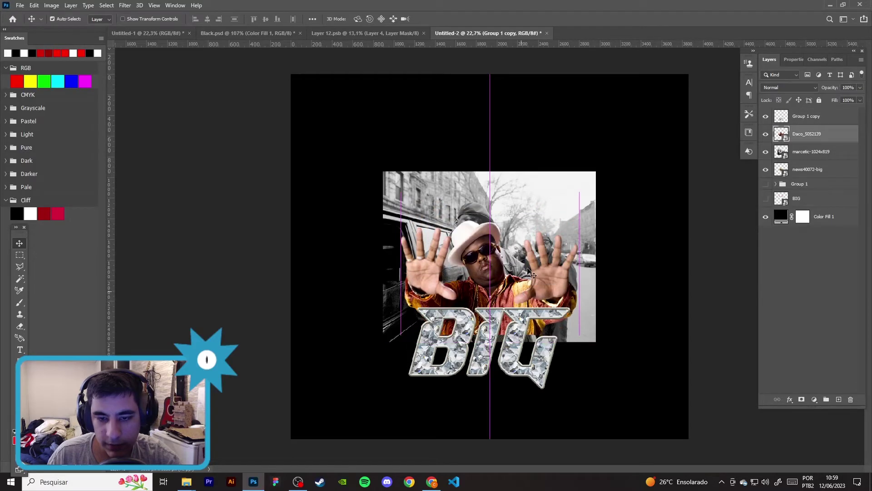
drag(586, 291, 541, 254)
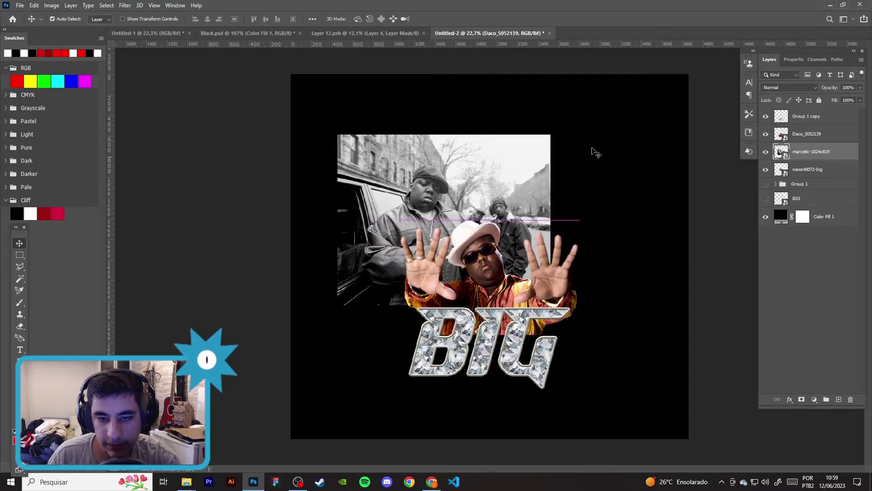
Step: Move the colour indoor photo above the black-and-white one, enlarged and shifted up-right
drag(816, 169, 811, 153)
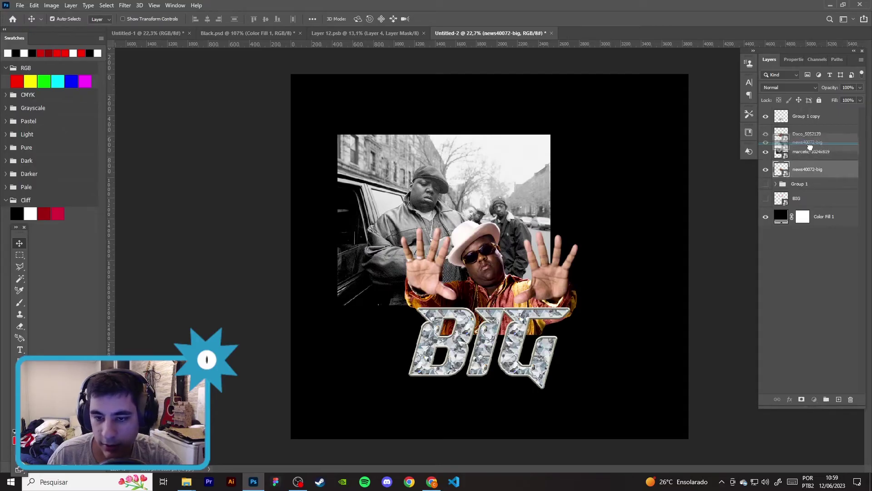
key(ctrl+t)
drag(525, 240, 579, 224)
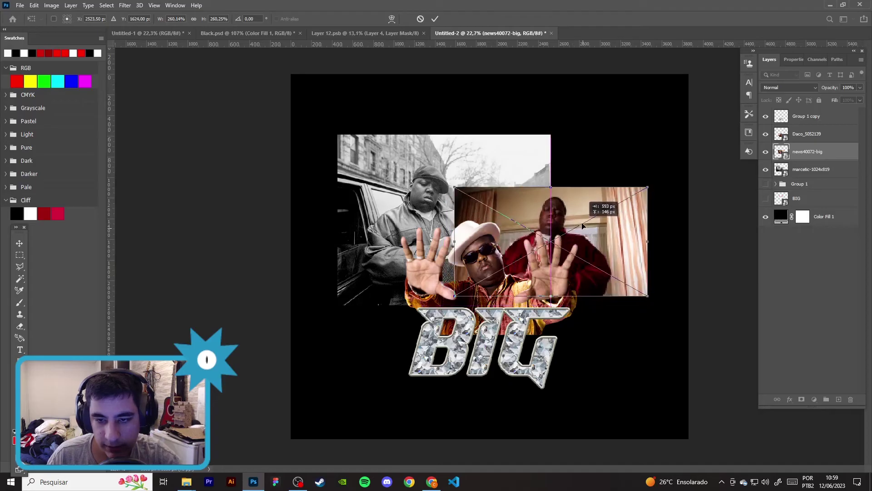
key(Return)
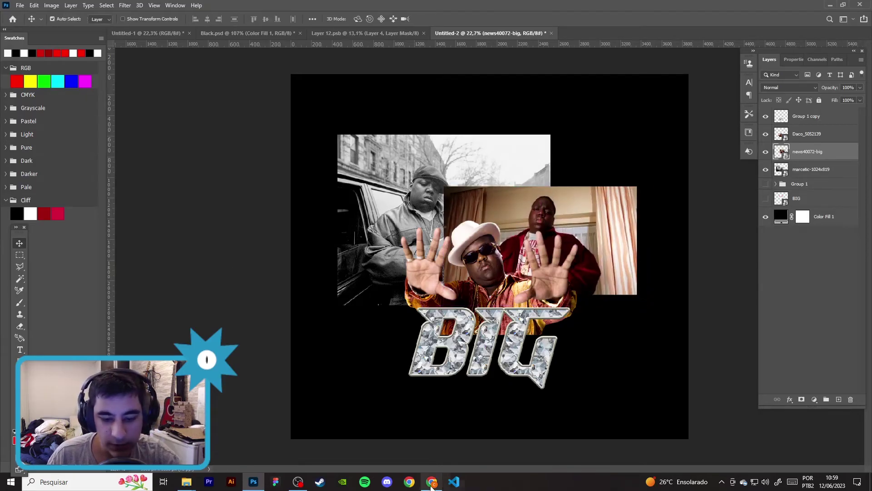
Step: Check the bootleg t shirt references in the browser and return to the collage
click(431, 481)
key(ctrl+Tab)
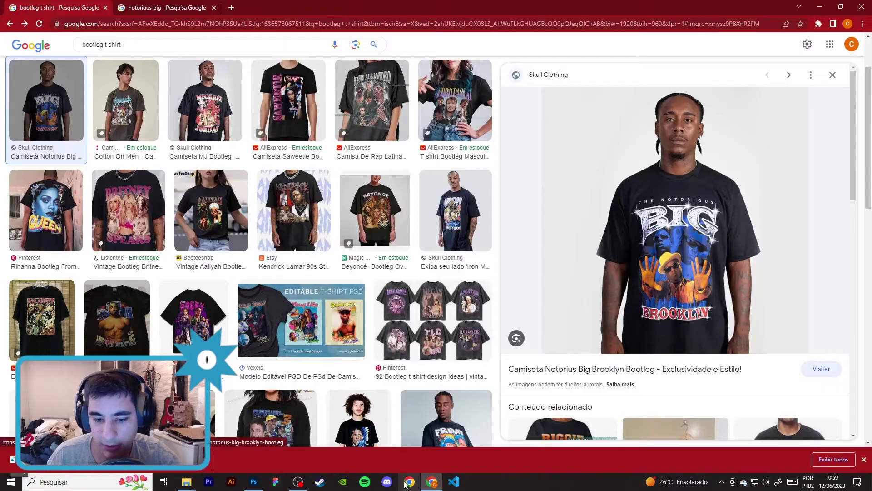
click(432, 482)
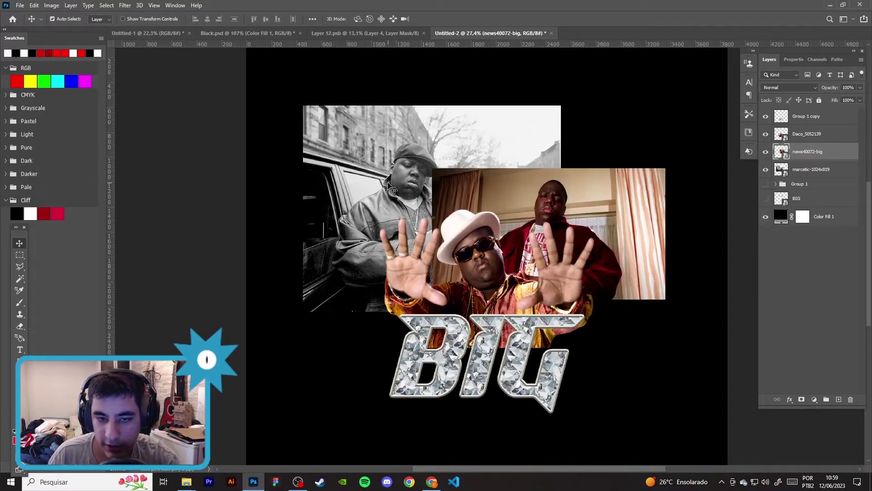
Step: Select the man in the black-and-white photo layer with Object Selection
click(389, 184)
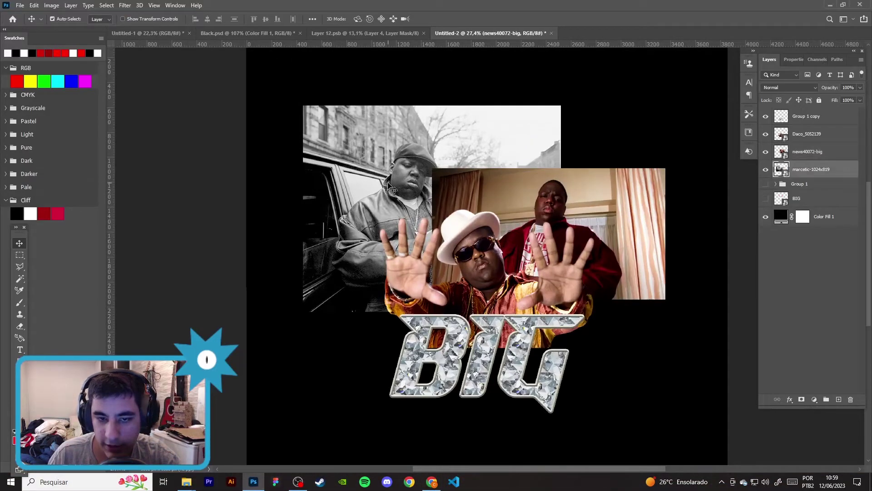
click(21, 279)
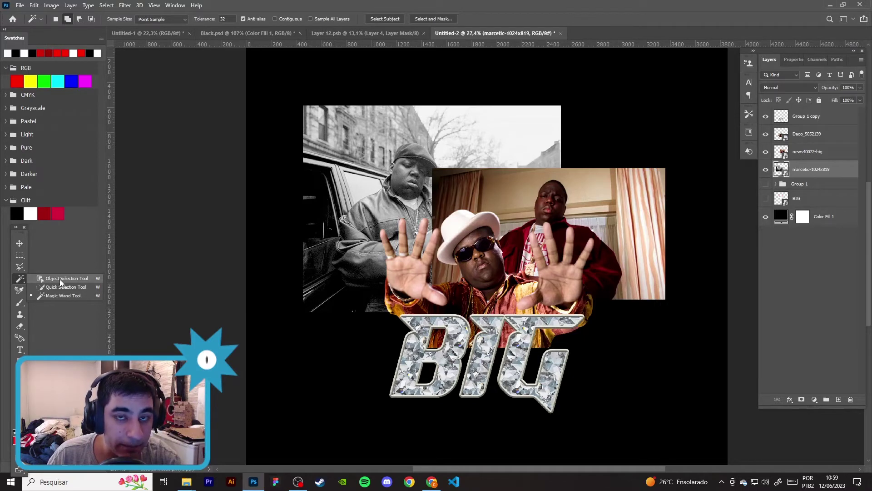
click(61, 280)
drag(316, 117, 522, 330)
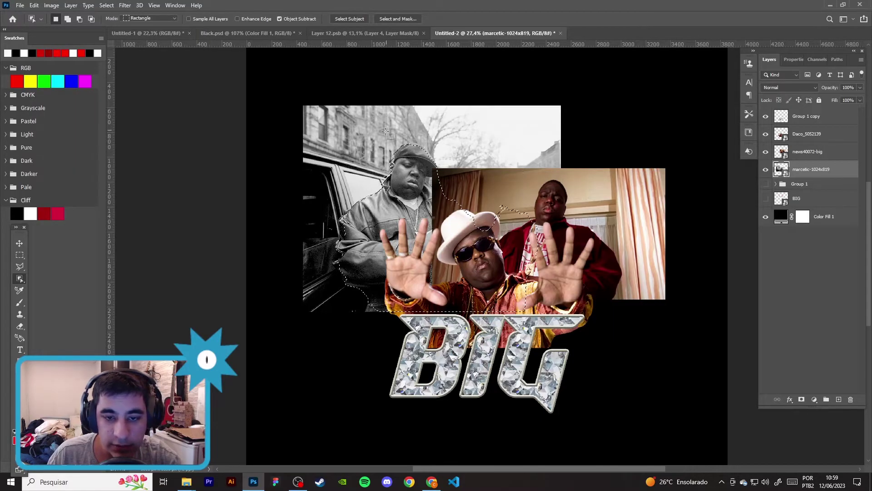
scroll(441, 250, up, 2)
scroll(440, 250, up, 3)
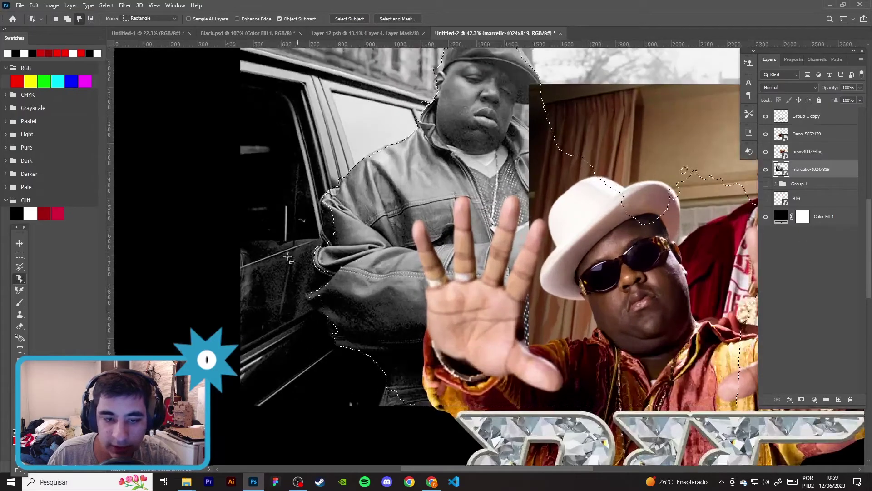
Step: Refine the selection with the freehand Lasso and add a layer mask from it
click(20, 267)
click(52, 269)
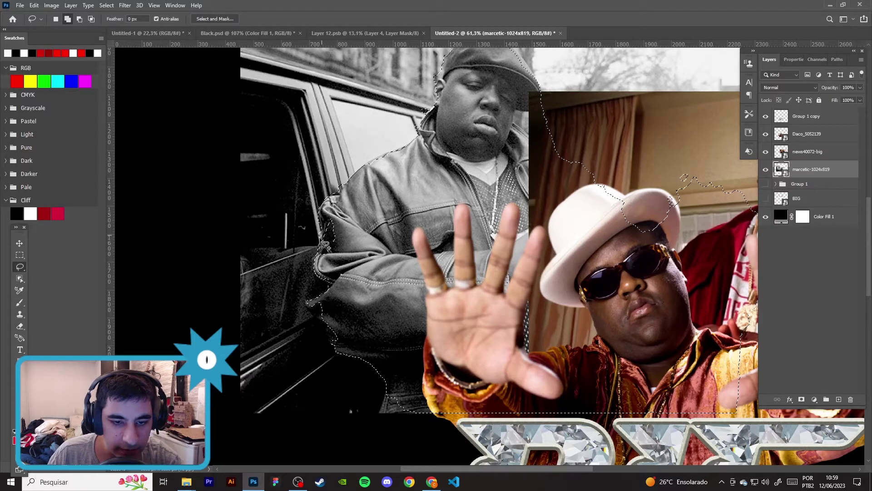
scroll(341, 286, up, 2)
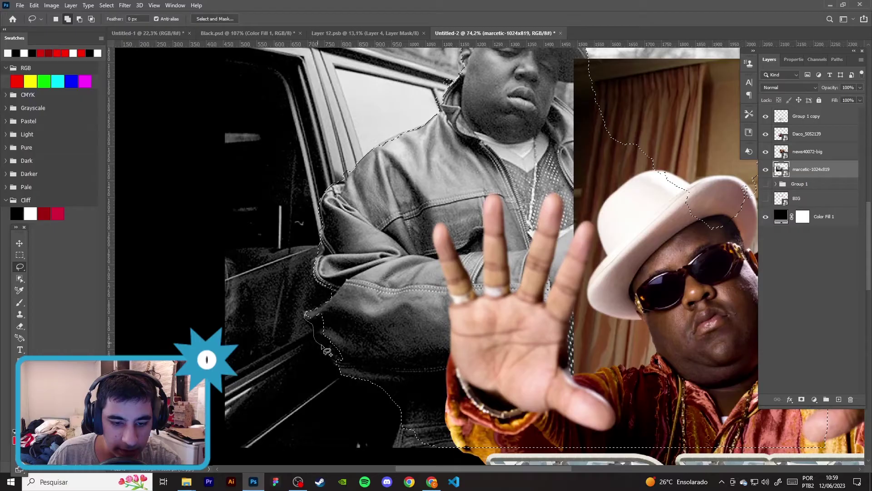
scroll(382, 314, down, 2)
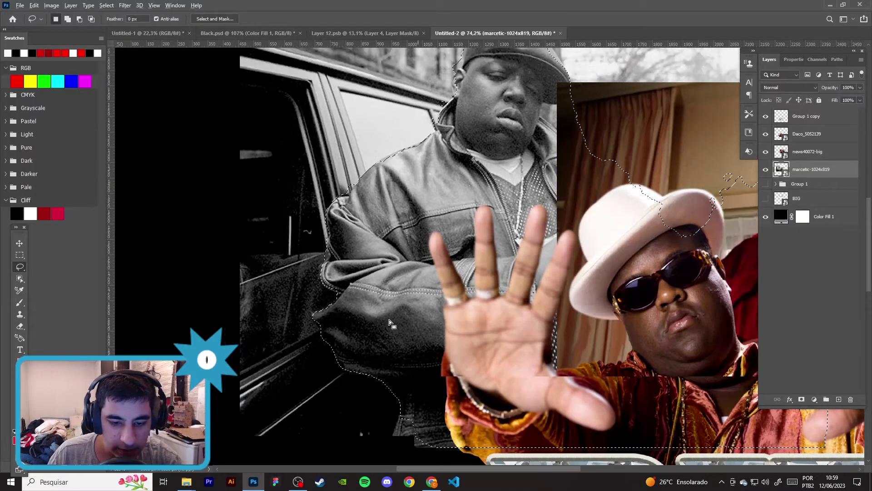
scroll(389, 320, down, 2)
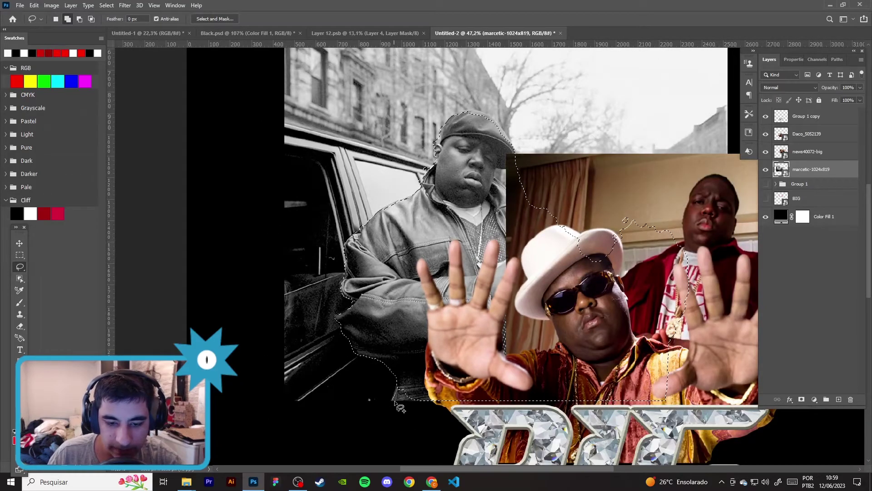
click(802, 399)
Step: Switch to a smaller Brush to refine the mask around the cap edge
scroll(527, 283, down, 5)
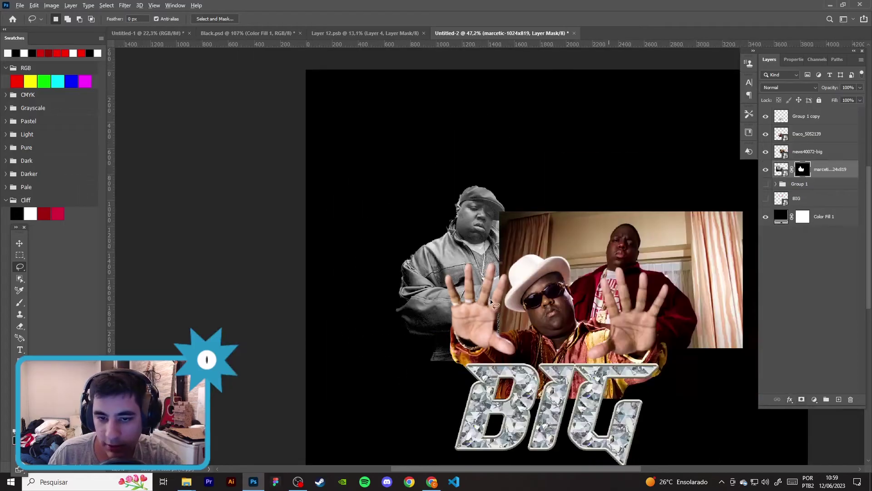
scroll(527, 282, up, 2)
scroll(500, 255, up, 3)
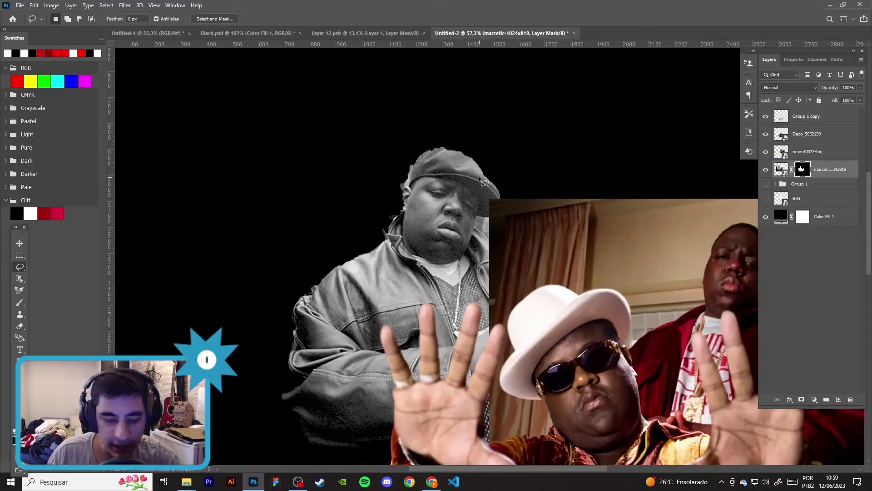
key(b)
scroll(473, 195, up, 3)
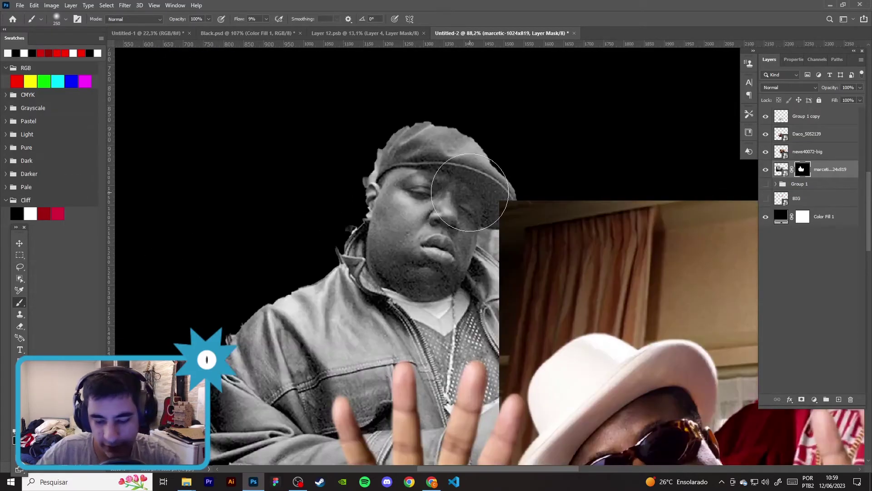
key(bracketleft)
key(bracketleft)
key(bracketleft)
key(bracketleft)
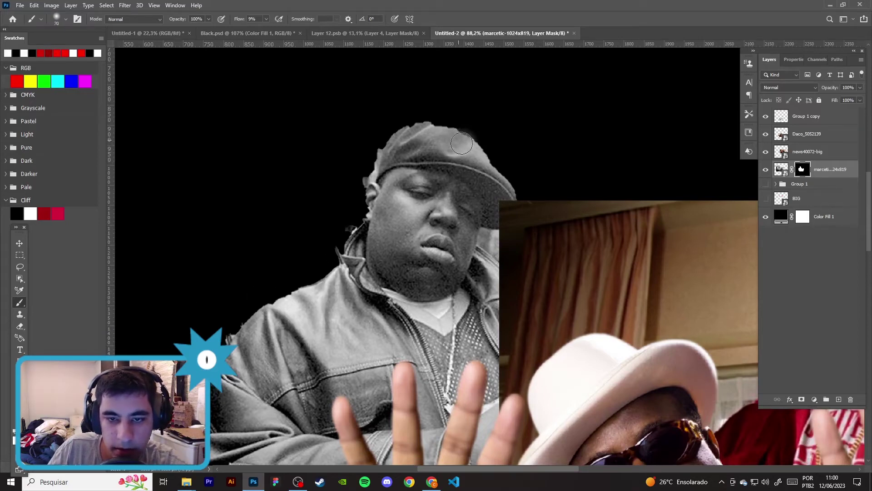
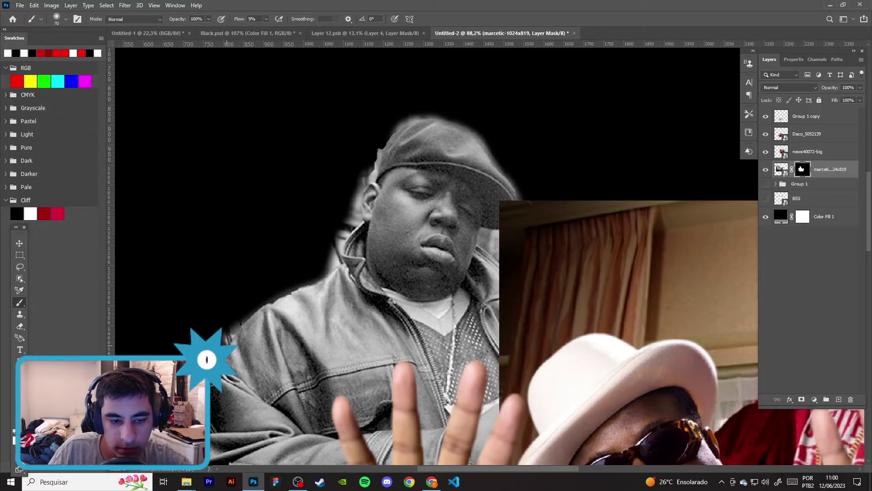
Step: Mask the room background out of the red-jacket news40072-big photo, keeping only the figures
scroll(436, 254, down, 3)
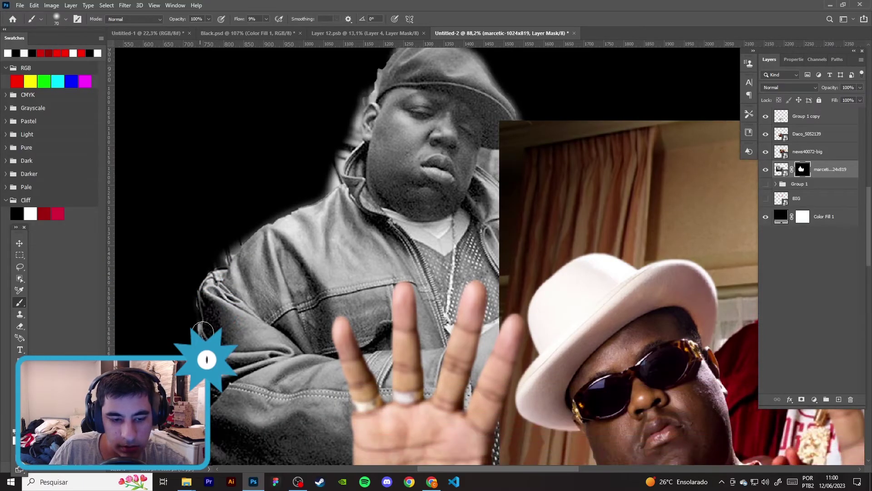
scroll(204, 328, down, 1)
scroll(321, 335, down, 5)
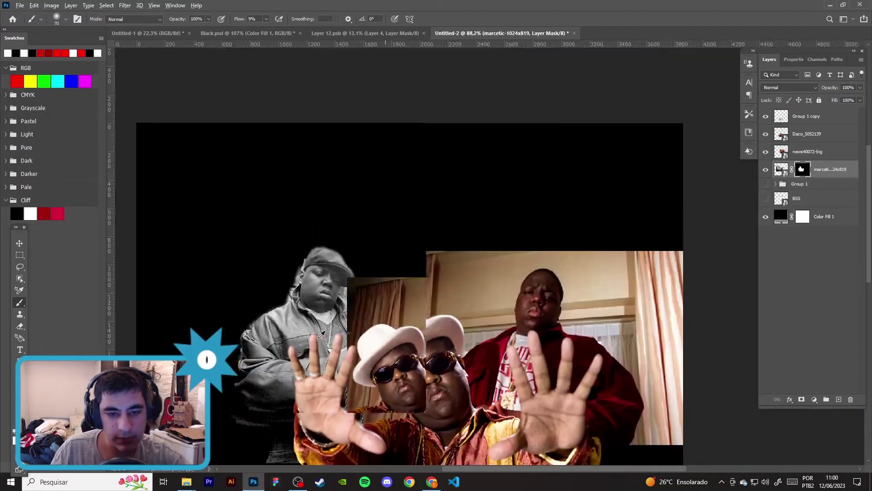
scroll(364, 329, up, 2)
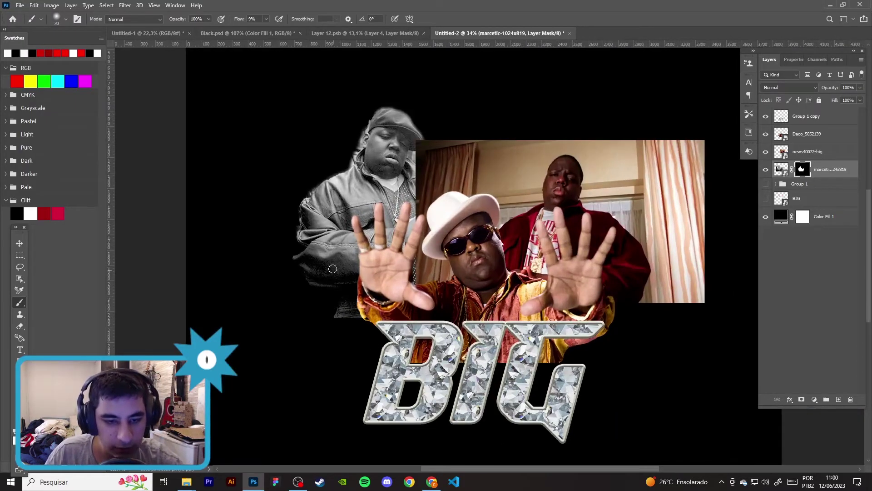
scroll(354, 227, down, 1)
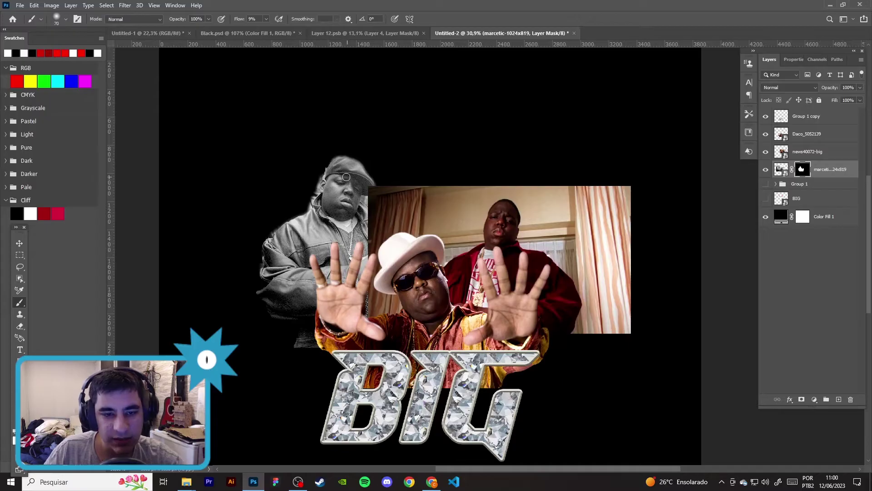
scroll(342, 195, up, 1)
scroll(342, 195, up, 1)
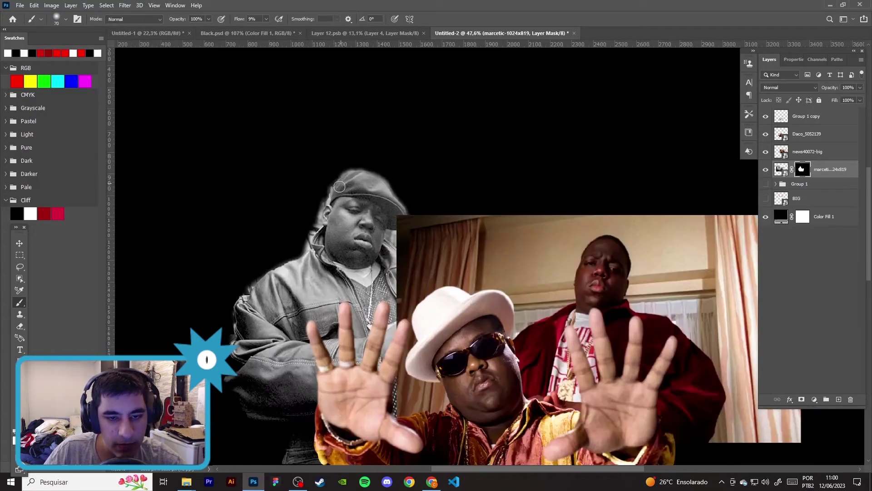
scroll(330, 208, down, 2)
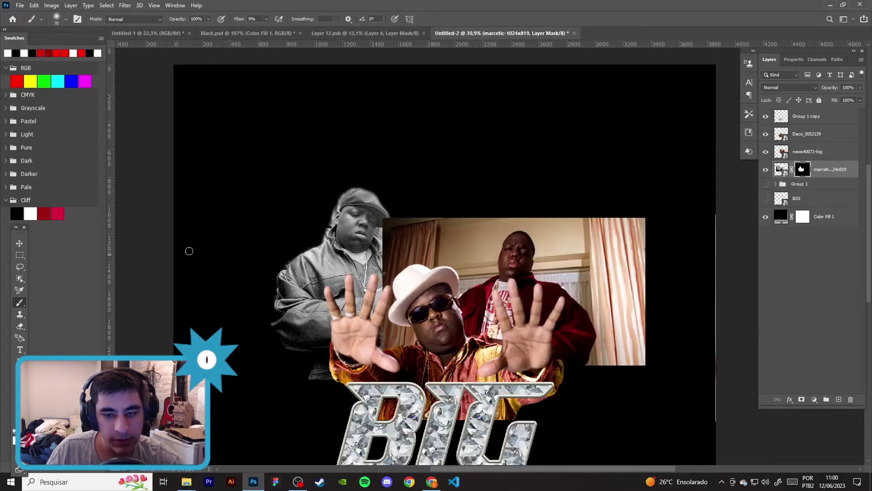
click(19, 245)
click(558, 249)
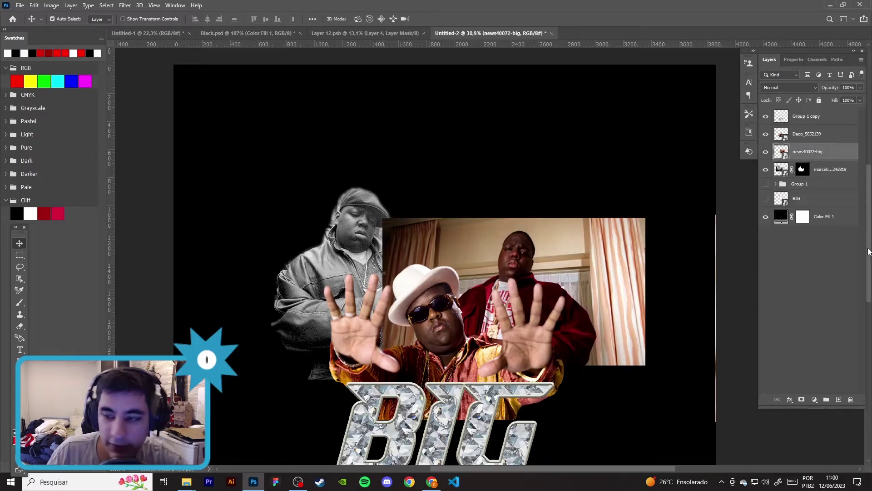
click(22, 279)
drag(614, 222, 428, 380)
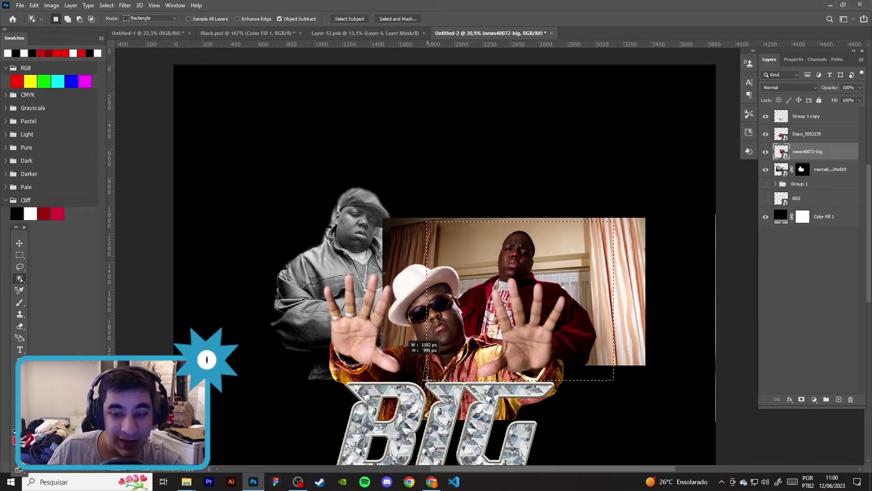
click(801, 400)
Step: Nudge the greyscale photo right and down, closer to the other figures
click(19, 245)
scroll(554, 272, down, 3)
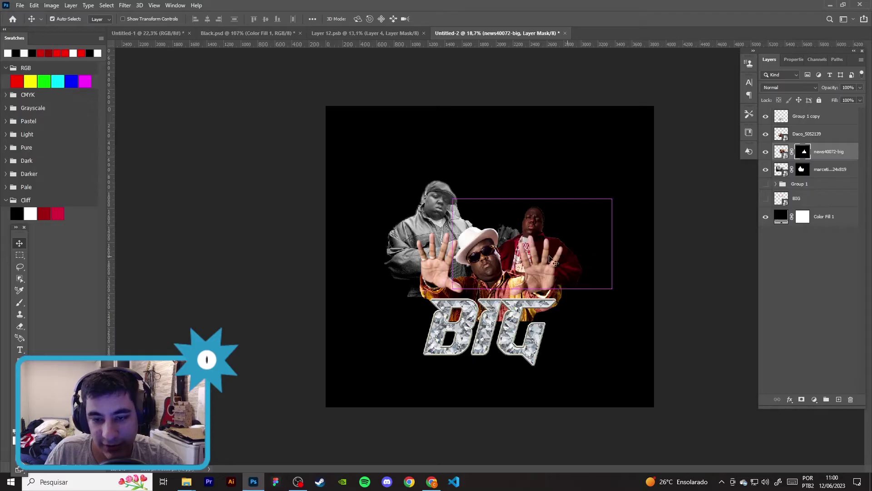
drag(434, 227, 452, 239)
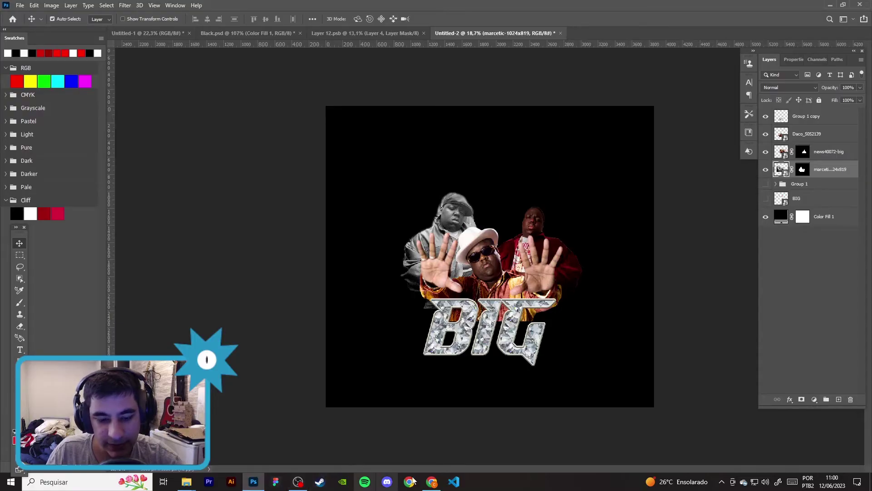
click(432, 482)
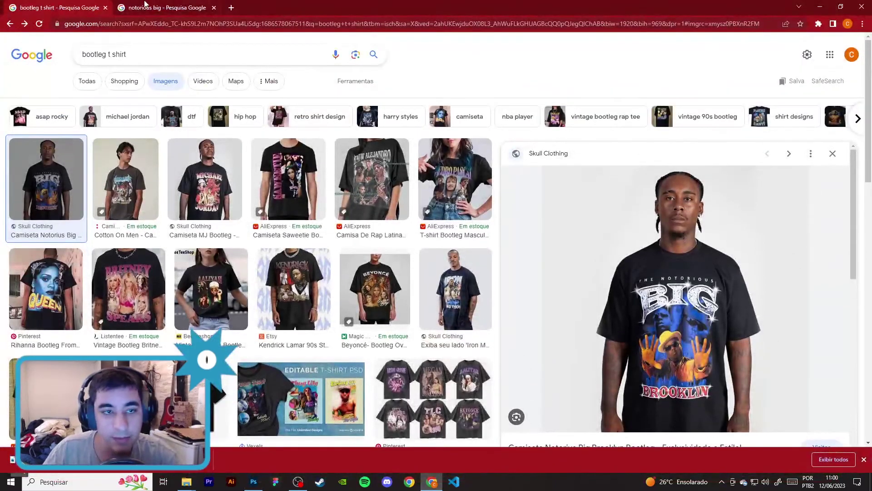
Step: Open a bootleg shirt result in a new tab and search Google for 'notorius big'
middle_click(202, 168)
click(168, 7)
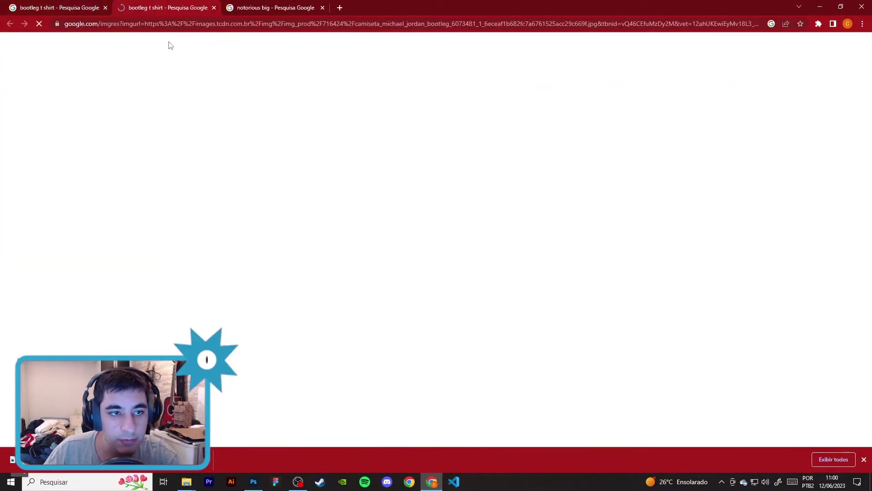
click(252, 28)
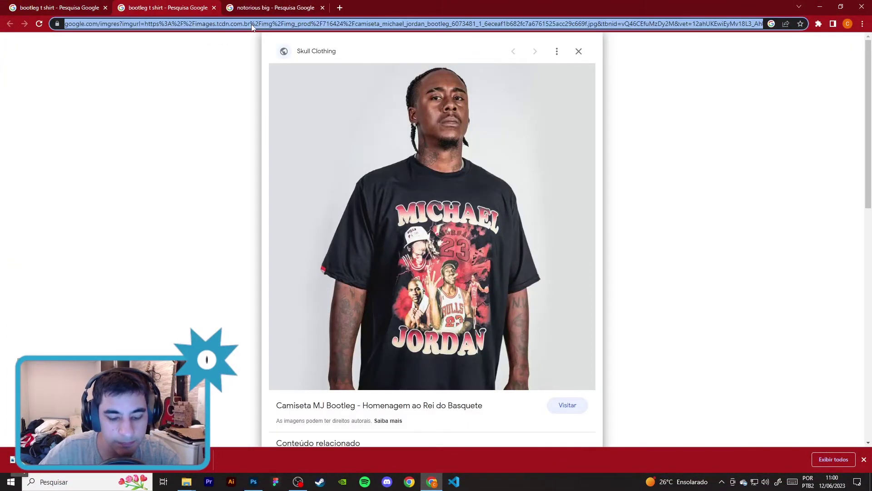
text(b)
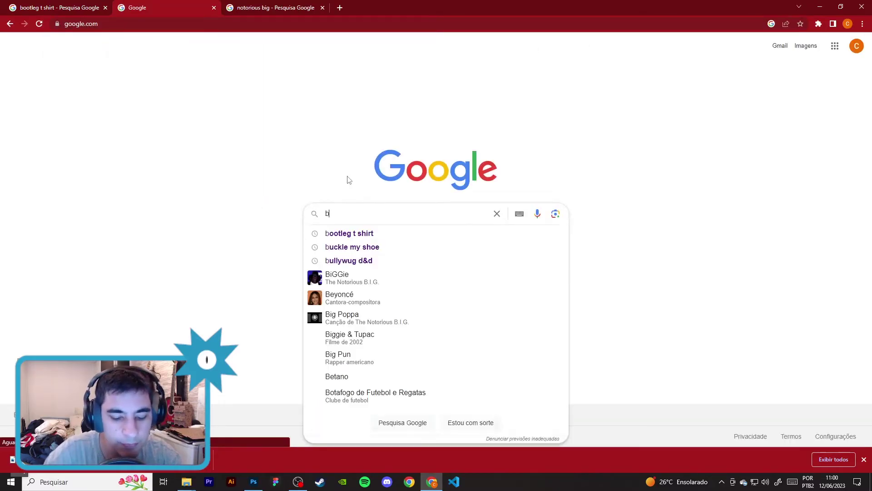
text(oot)
key(BackSpace)
key(BackSpace)
key(BackSpace)
text(no)
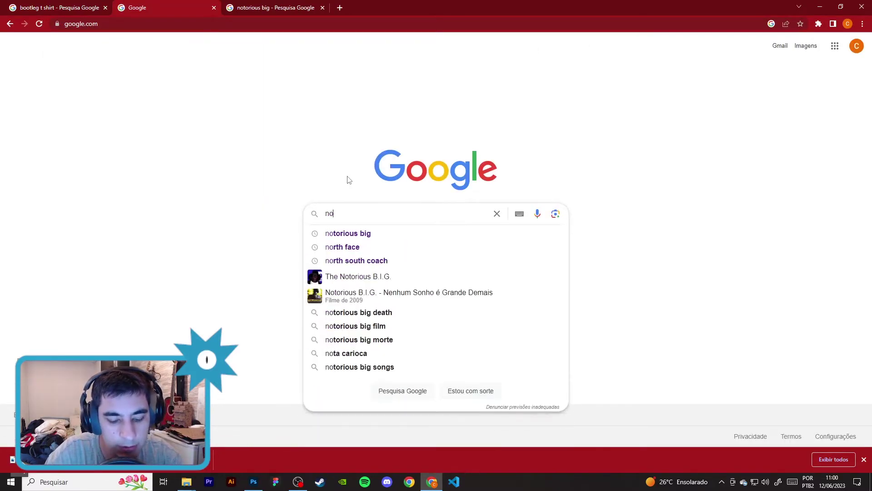
text(torius)
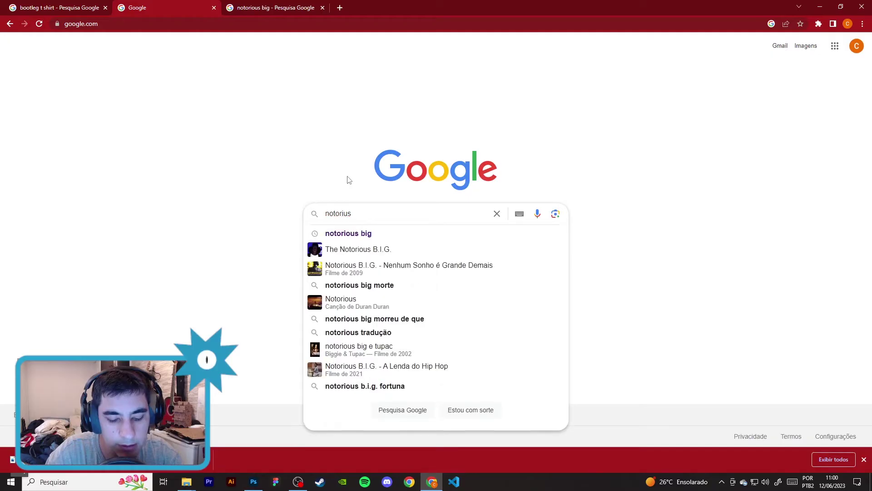
text( big)
key(Return)
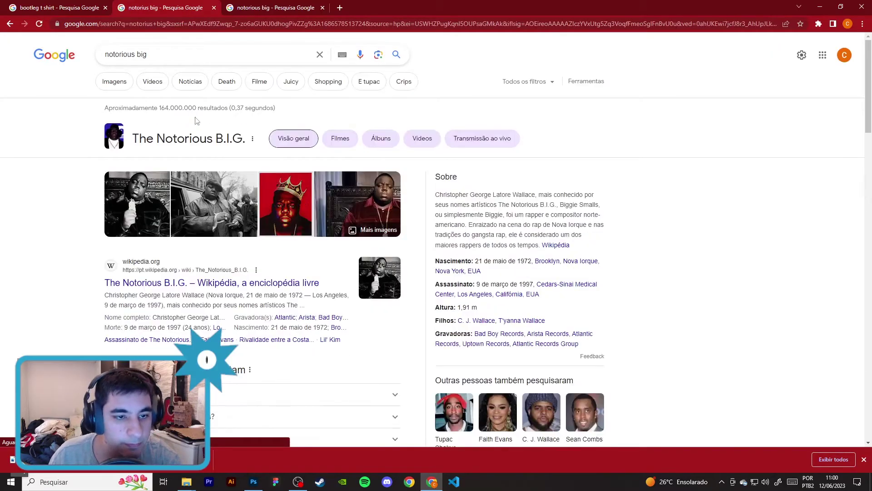
Step: Browse the Notorious B.I.G. image results and rerun the image search
click(113, 82)
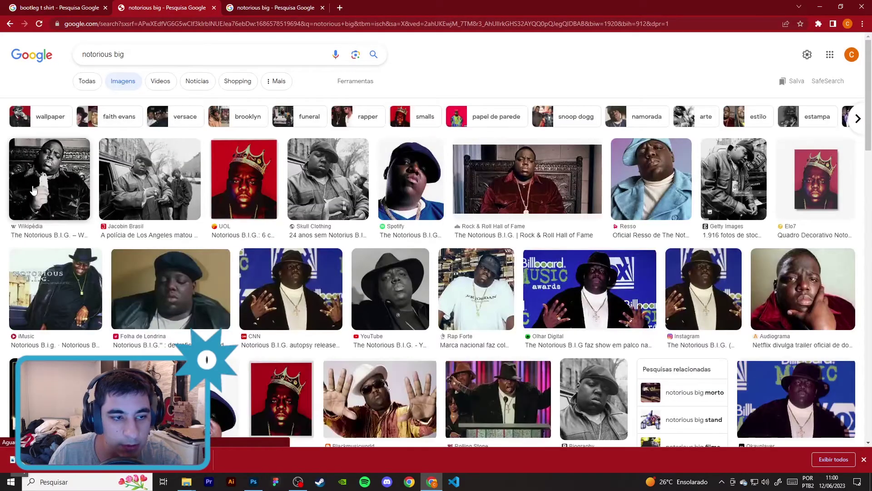
click(60, 181)
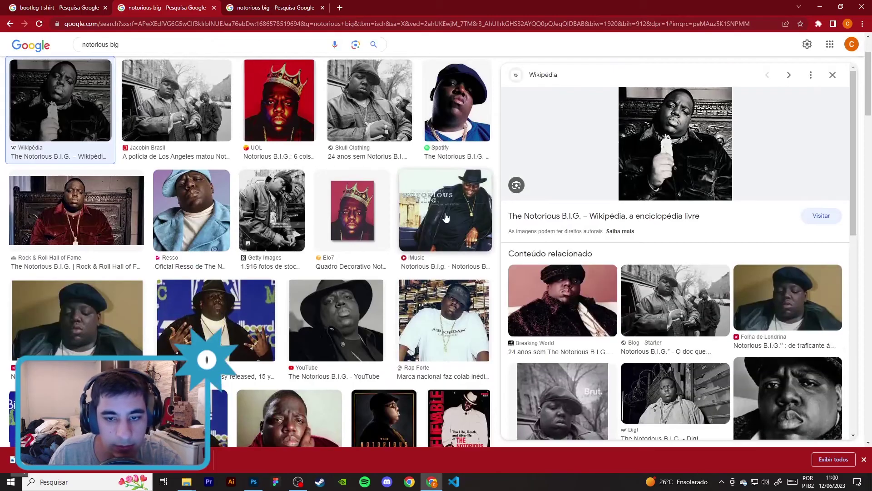
scroll(477, 244, down, 2)
scroll(690, 288, down, 3)
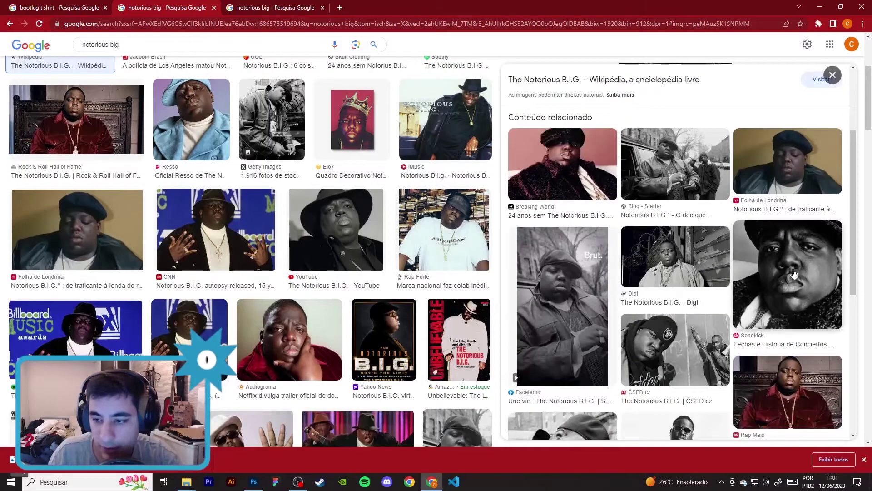
scroll(690, 288, down, 4)
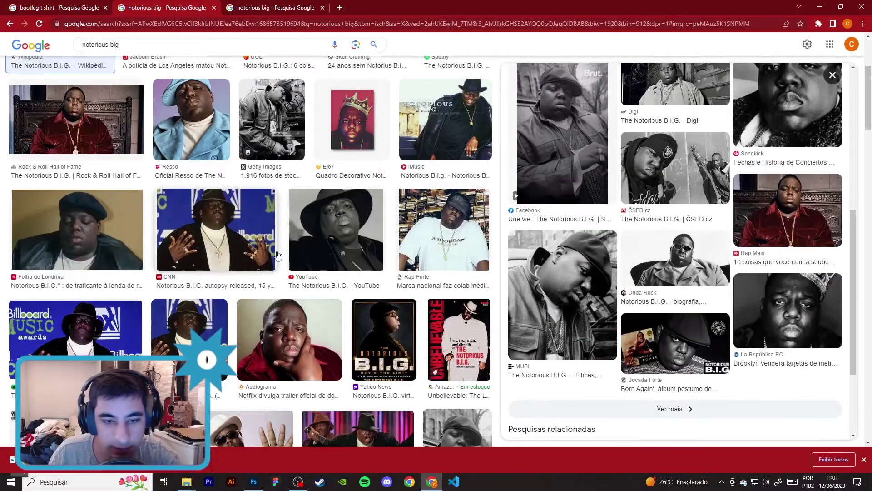
scroll(386, 268, down, 4)
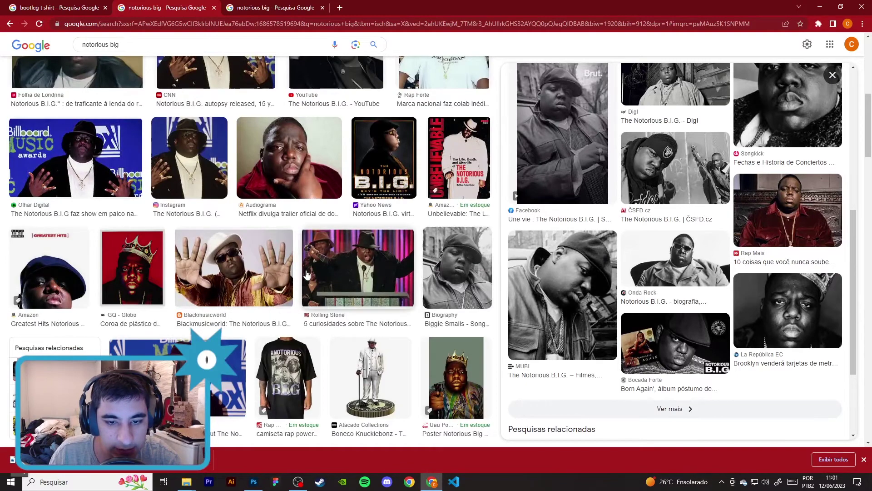
scroll(386, 269, down, 4)
click(152, 40)
text(p)
key(Return)
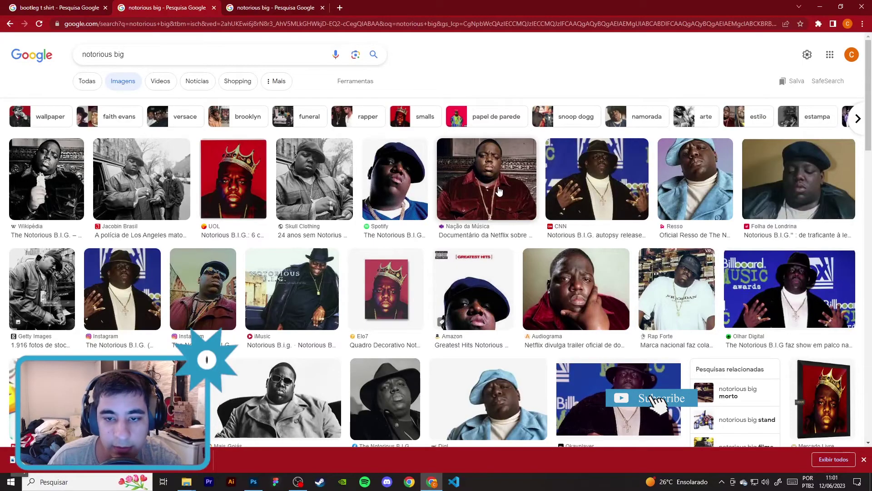
Step: Preview the red-velvet throne photo of Biggie and save it to disk
click(499, 191)
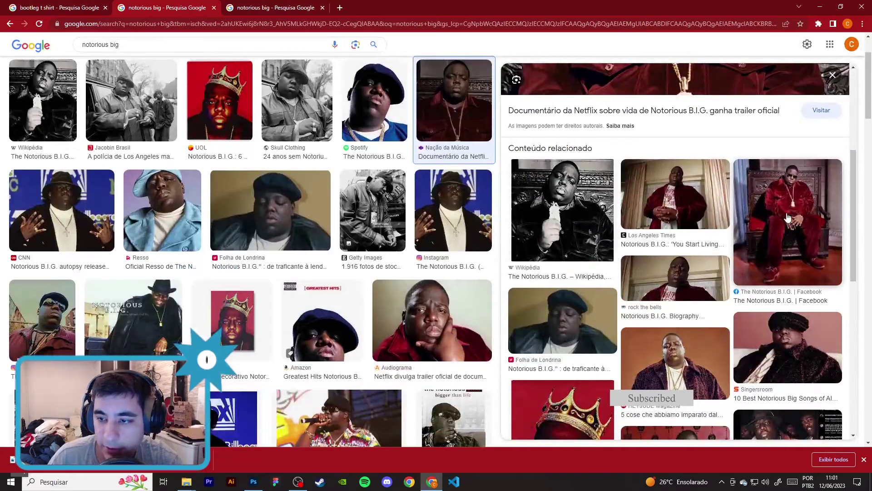
click(788, 218)
right_click(691, 191)
click(732, 291)
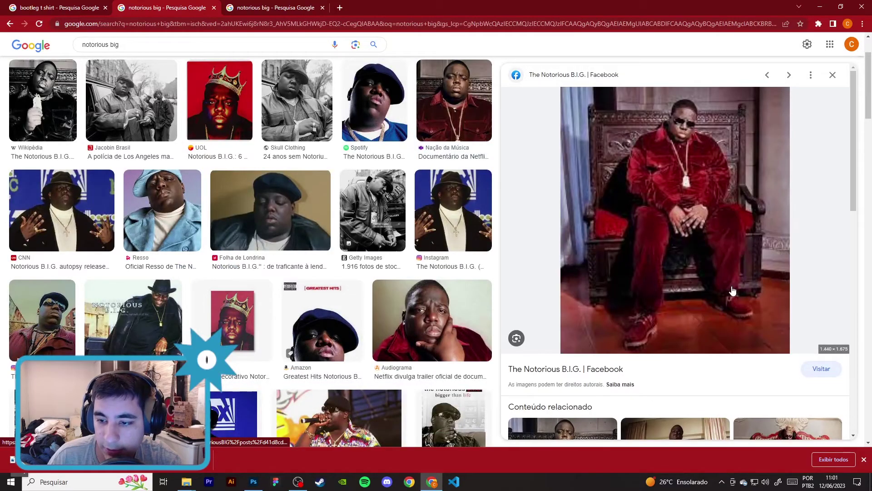
click(349, 233)
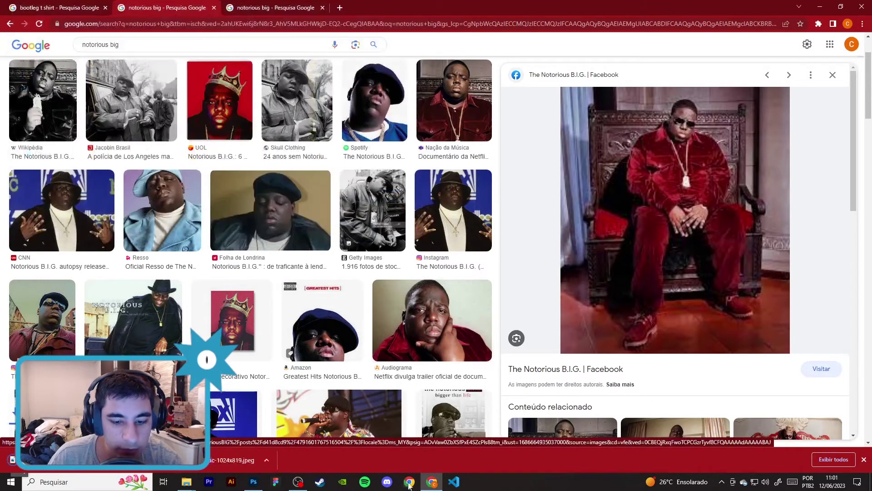
click(254, 481)
Step: Place the saved throne photo, enlarge it and move it behind the cut-out figures
click(254, 482)
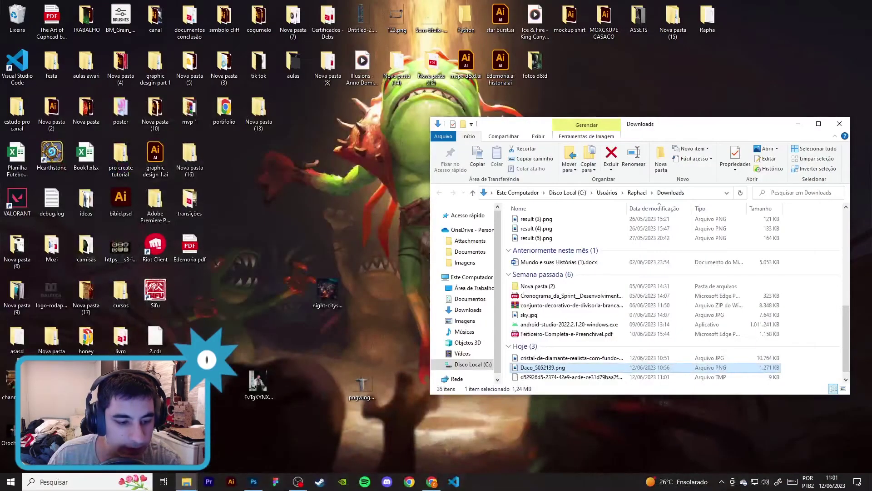
mouse_move(220, 429)
mouse_down()
mouse_move(362, 331)
mouse_move(501, 212)
mouse_up()
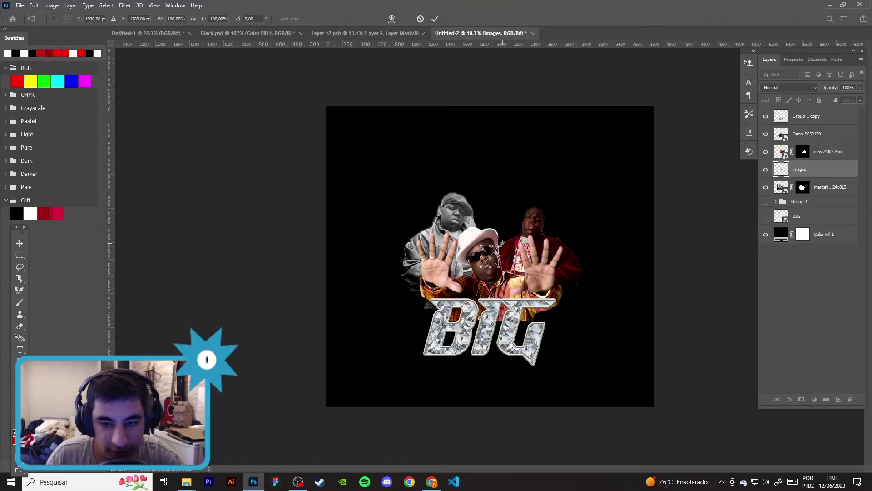
drag(499, 246, 563, 170)
mouse_move(533, 214)
mouse_down()
mouse_move(541, 194)
mouse_move(533, 194)
mouse_up()
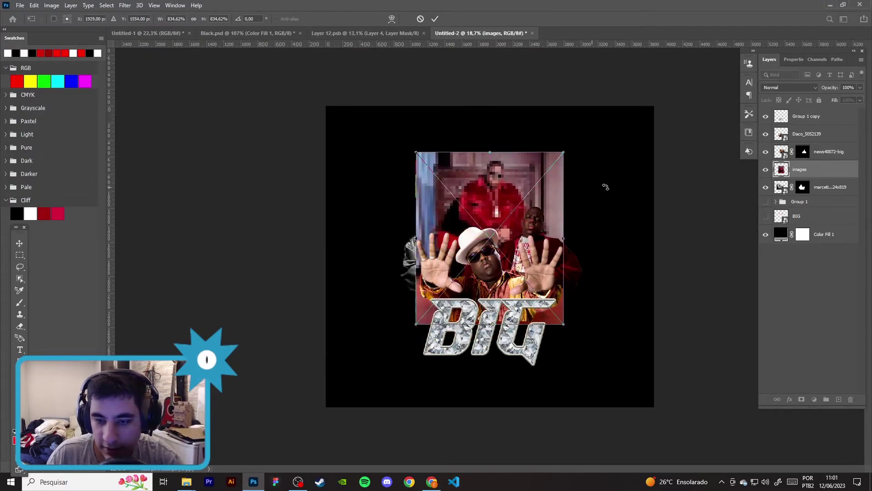
drag(813, 181, 813, 197)
drag(540, 204, 538, 198)
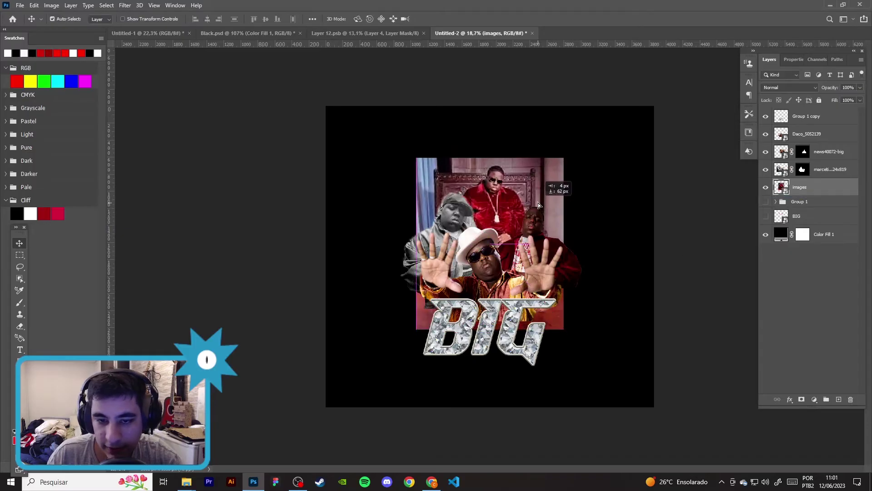
Step: Delete the throne photo layer and minimize Photoshop
scroll(537, 191, up, 2)
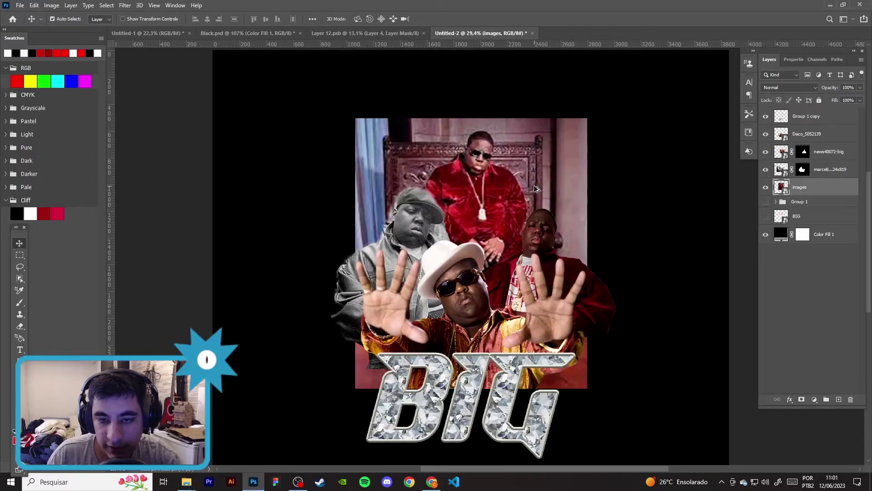
key(Delete)
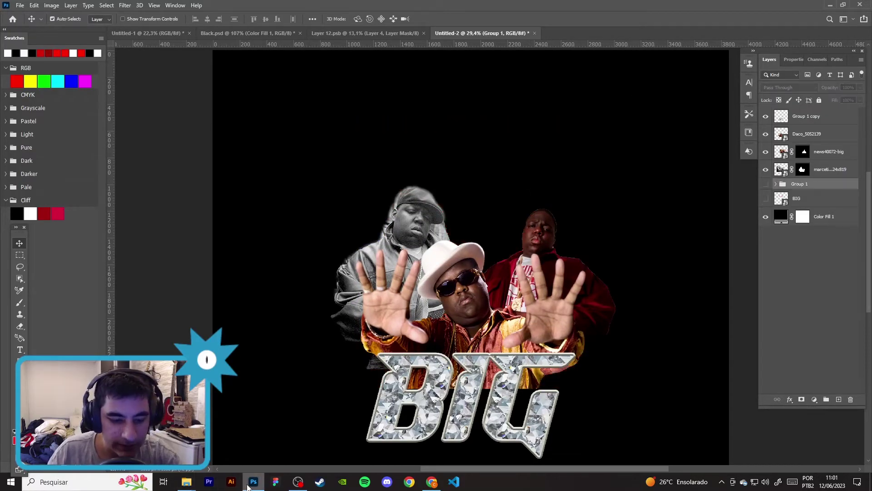
click(249, 484)
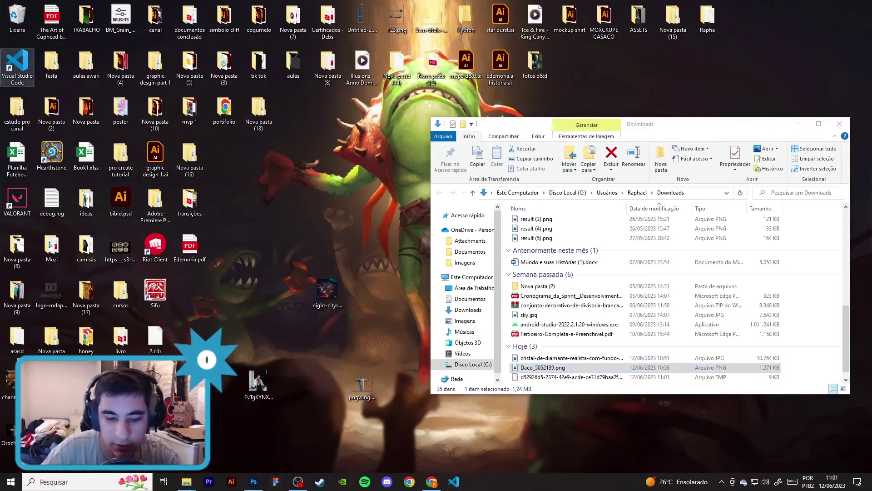
Step: Filter the Notorious B.I.G. image results to images larger than 2 MP
click(431, 481)
scroll(444, 355, down, 2)
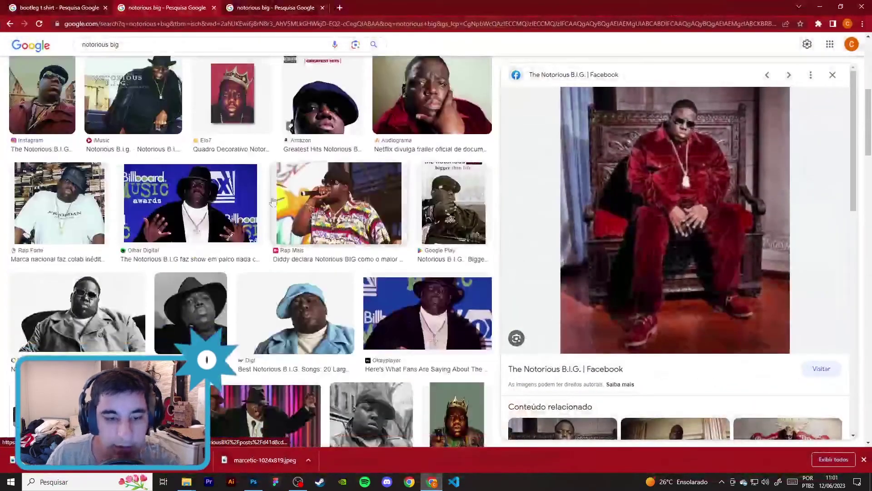
scroll(409, 273, up, 3)
scroll(347, 99, up, 1)
click(355, 81)
click(207, 102)
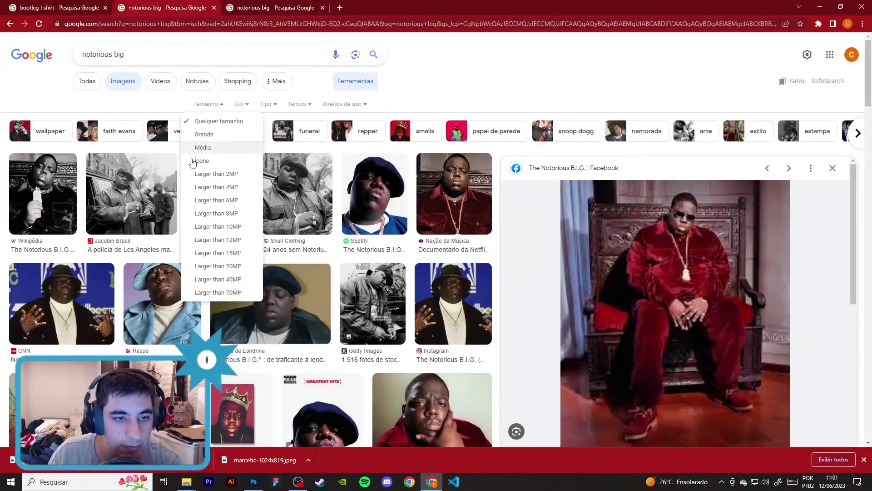
click(209, 175)
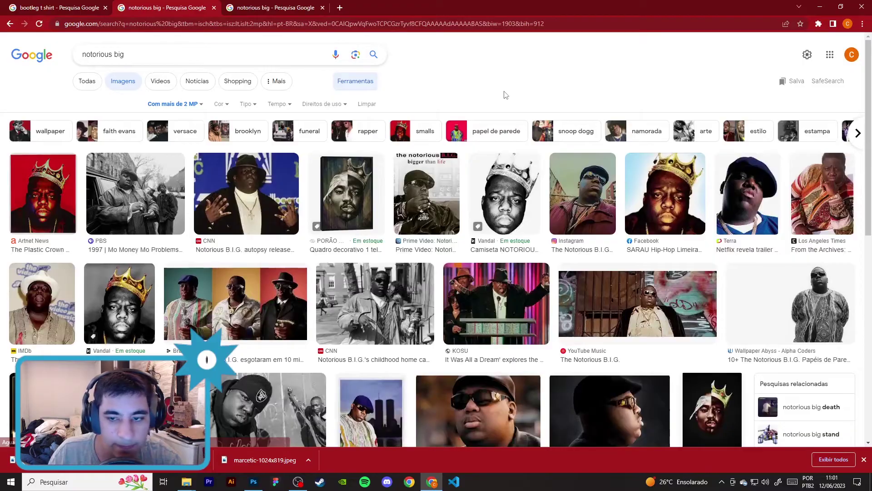
Step: Preview several large results, ending on the YouTube Music graffiti-wall photo
click(582, 191)
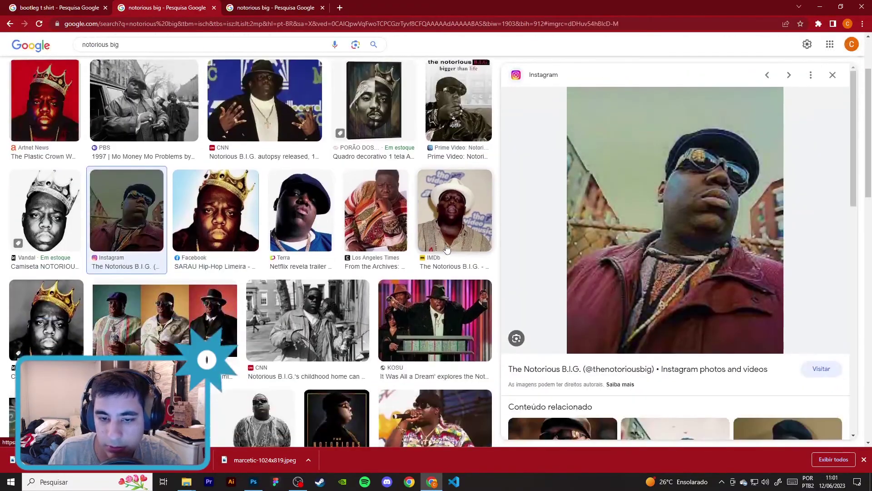
scroll(472, 237, down, 3)
scroll(564, 244, down, 5)
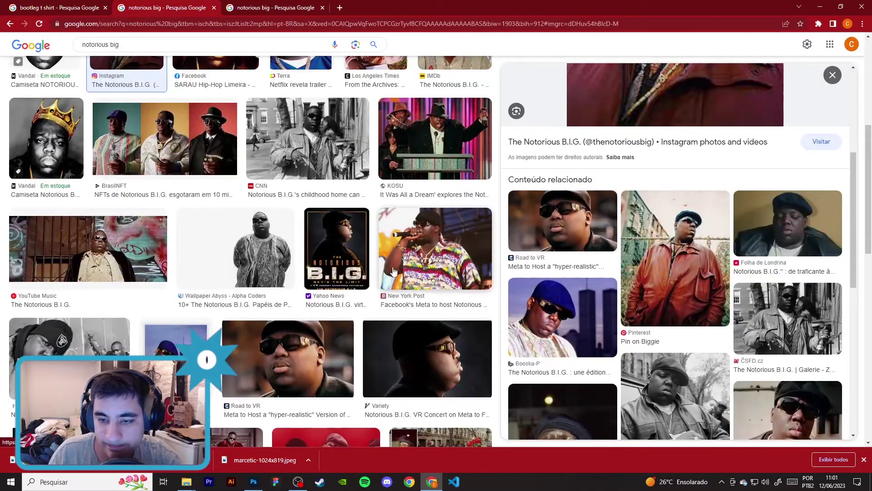
scroll(414, 302, down, 4)
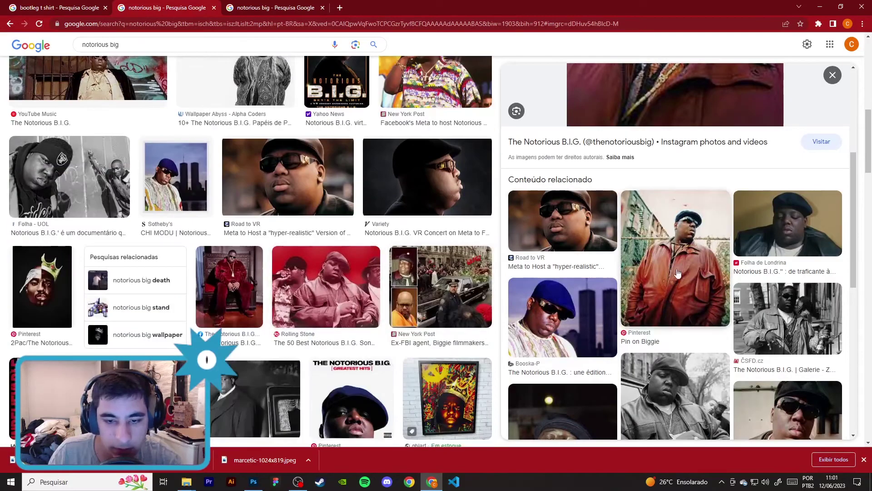
scroll(668, 271, down, 5)
scroll(248, 227, down, 4)
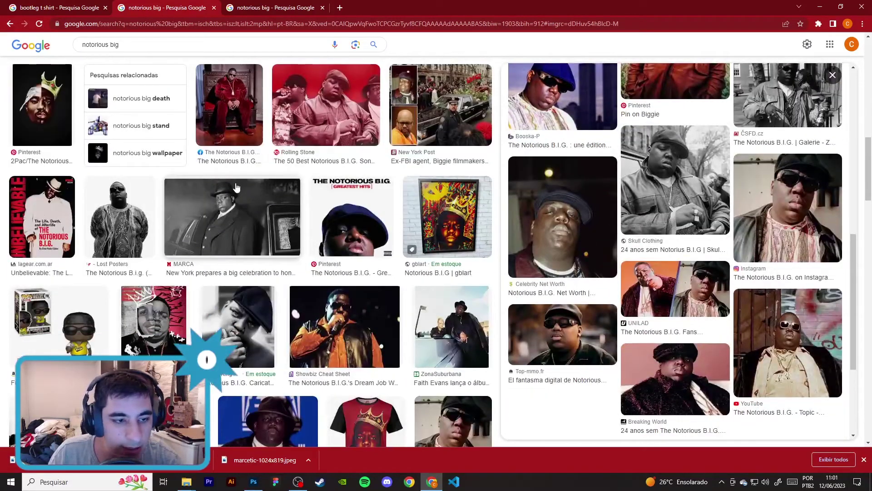
scroll(218, 213, down, 3)
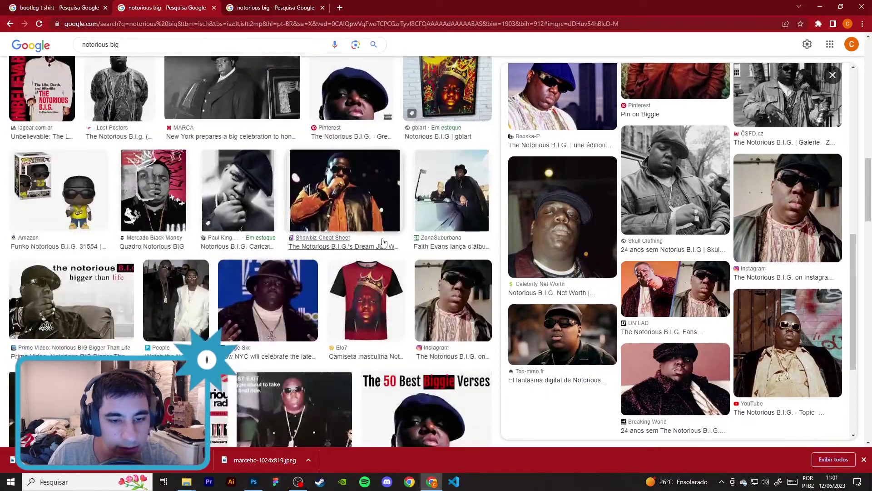
click(338, 203)
scroll(327, 232, down, 5)
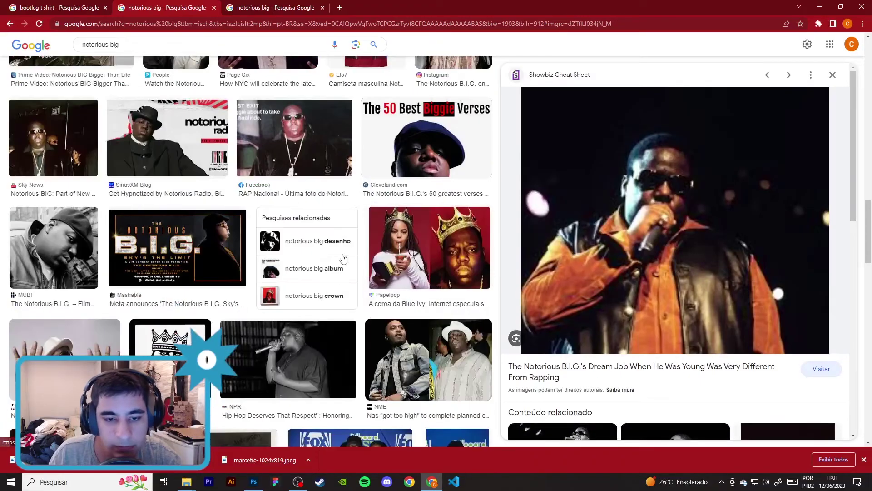
scroll(318, 263, up, 2)
scroll(318, 264, up, 4)
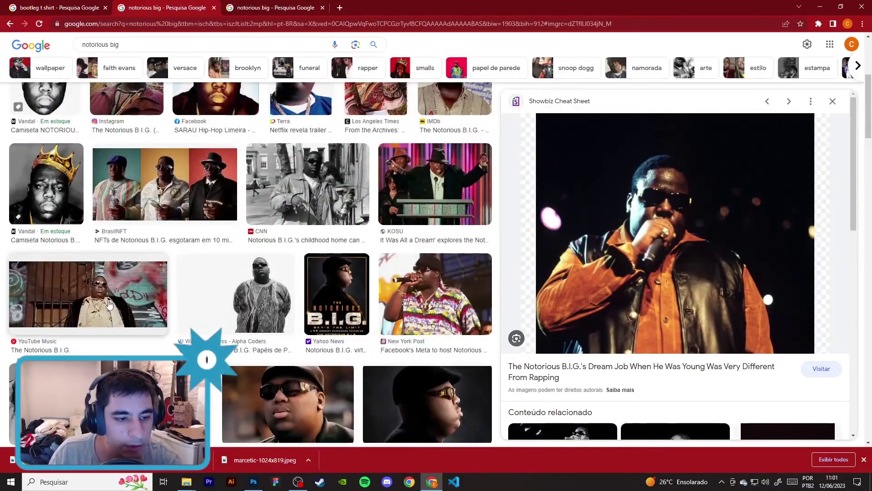
click(88, 293)
Step: Save the Musicboard graffiti-wall photo to the desktop and drag it into Photoshop
right_click(700, 182)
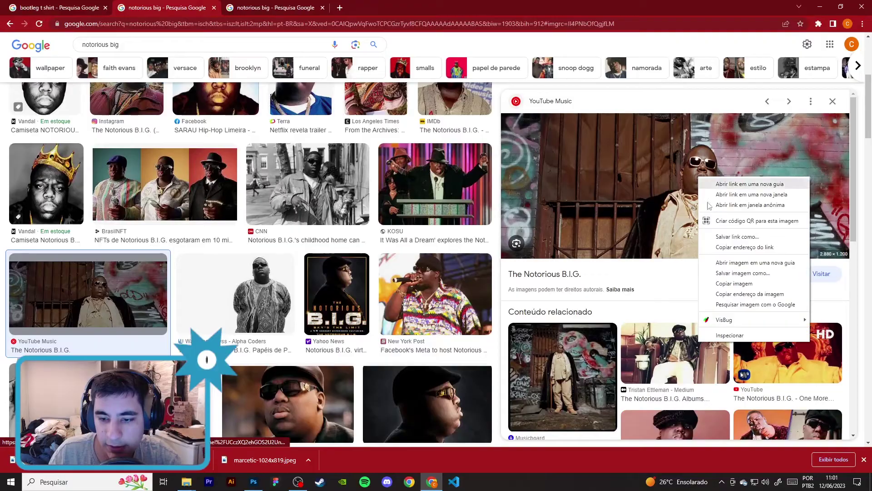
click(563, 377)
right_click(675, 215)
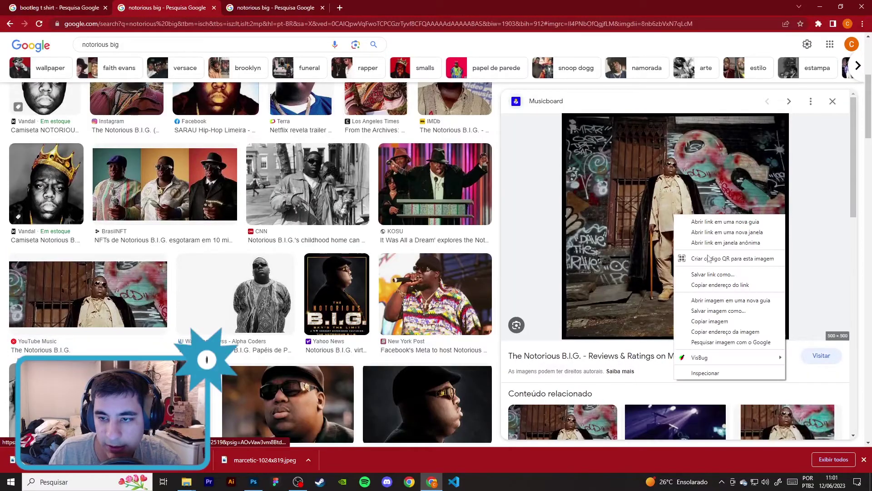
click(717, 310)
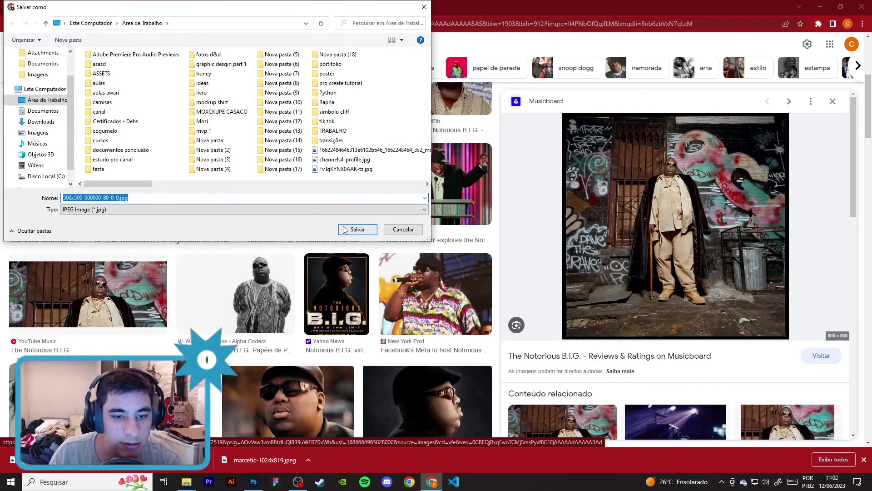
click(344, 229)
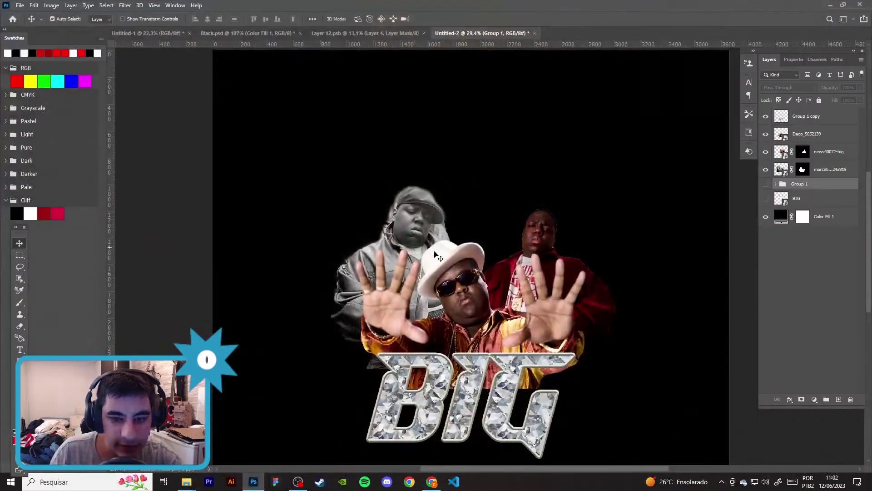
mouse_move(543, 367)
mouse_down()
mouse_move(470, 258)
mouse_move(596, 122)
mouse_up()
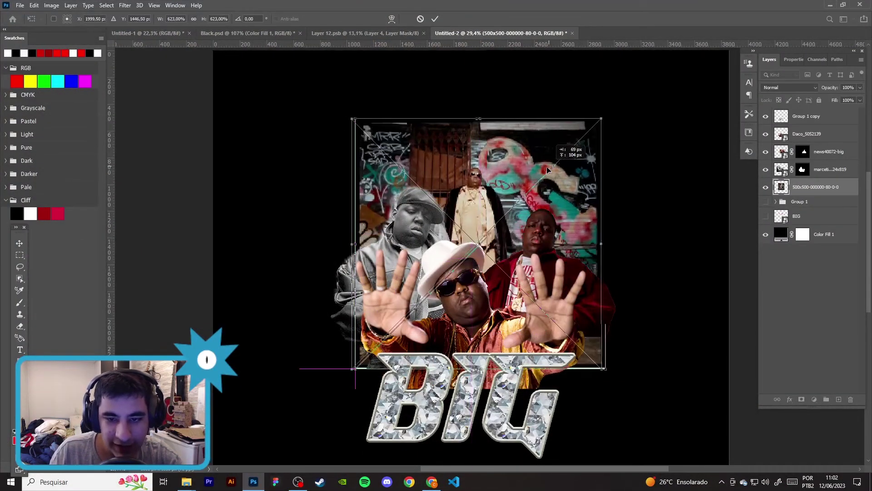
Step: Position the graffiti photo behind the figures and paint its bottom edge away on the mask
click(19, 244)
drag(491, 182, 491, 201)
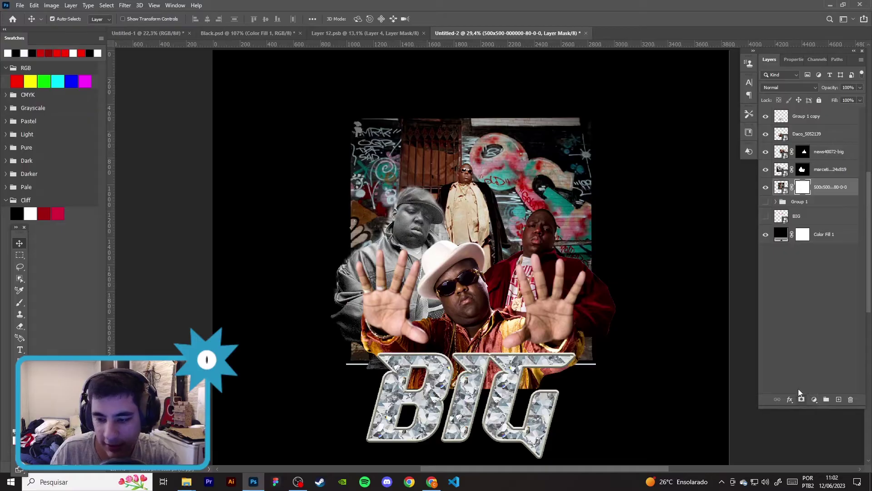
key(b)
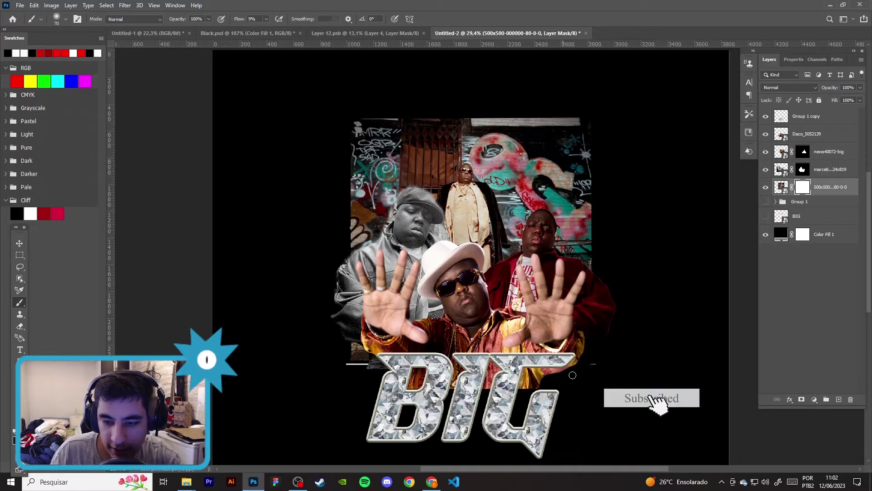
drag(339, 359, 375, 362)
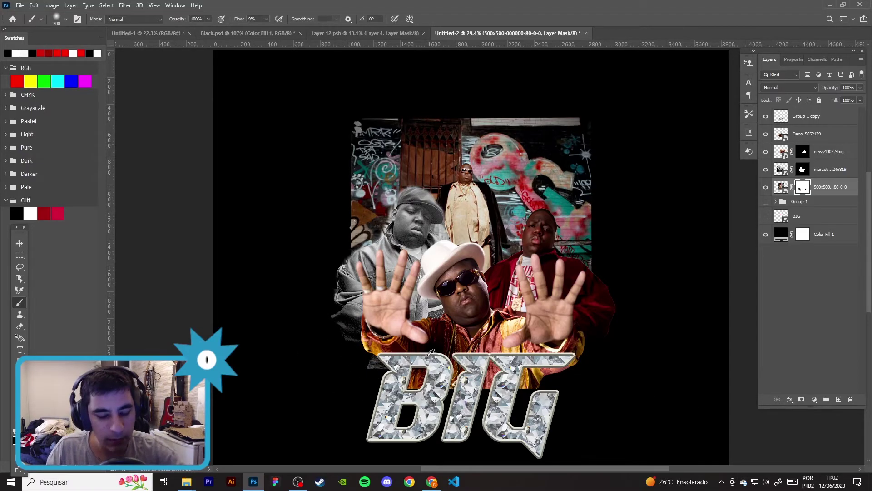
Step: Return to the browser's bootleg t shirt image results
scroll(432, 353, down, 2)
scroll(590, 300, up, 2)
click(430, 481)
click(59, 8)
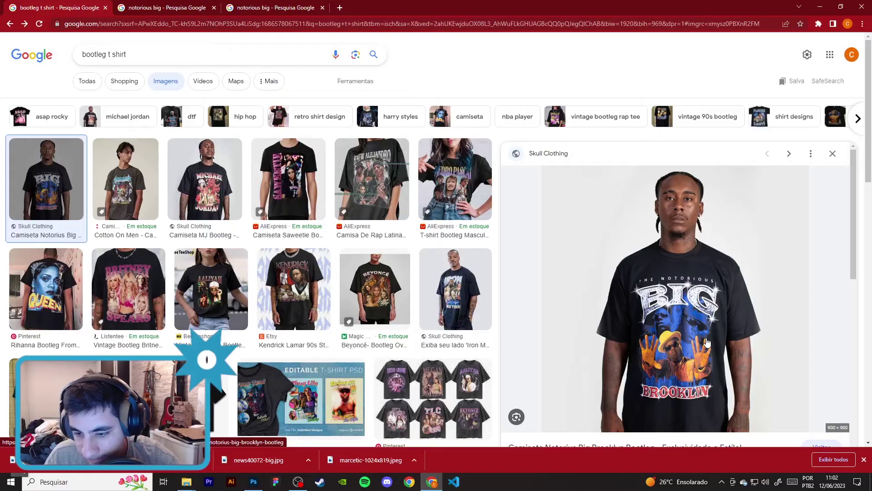
Step: Go to Freepik and search it for Brooklyn vector art
scroll(727, 346, down, 3)
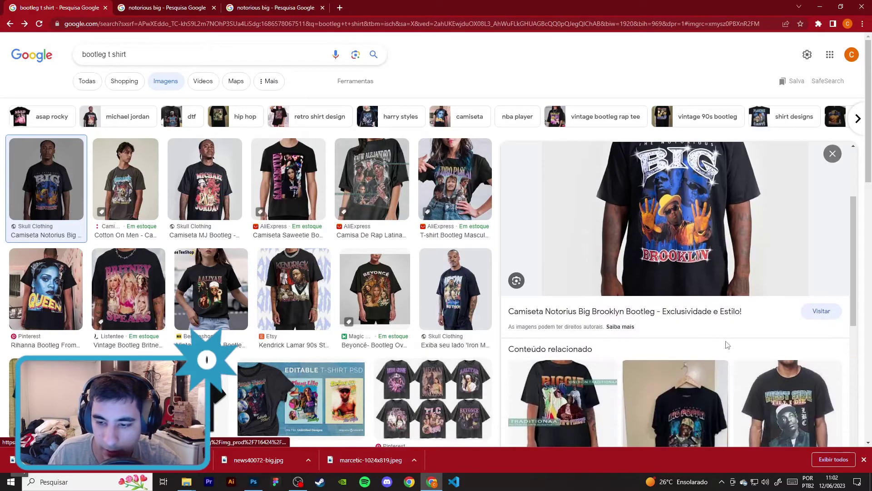
scroll(676, 274, up, 1)
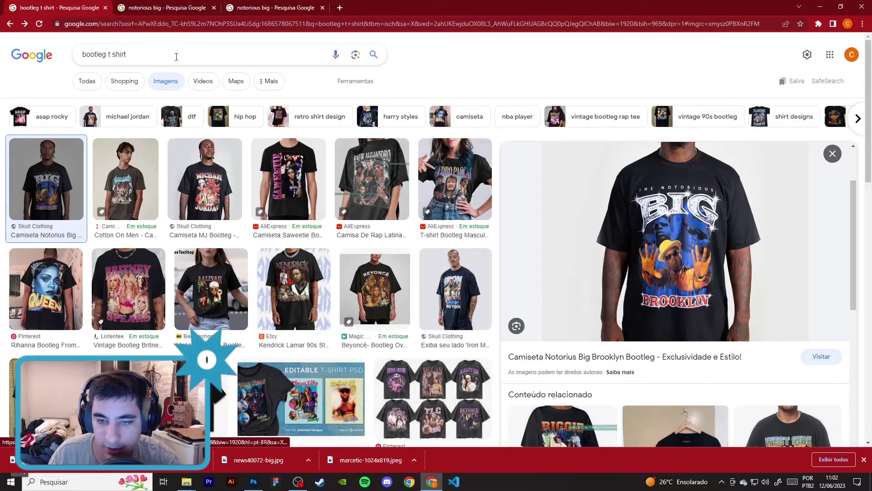
click(138, 22)
text(freepik.com)
key(Return)
text(broklyn vec)
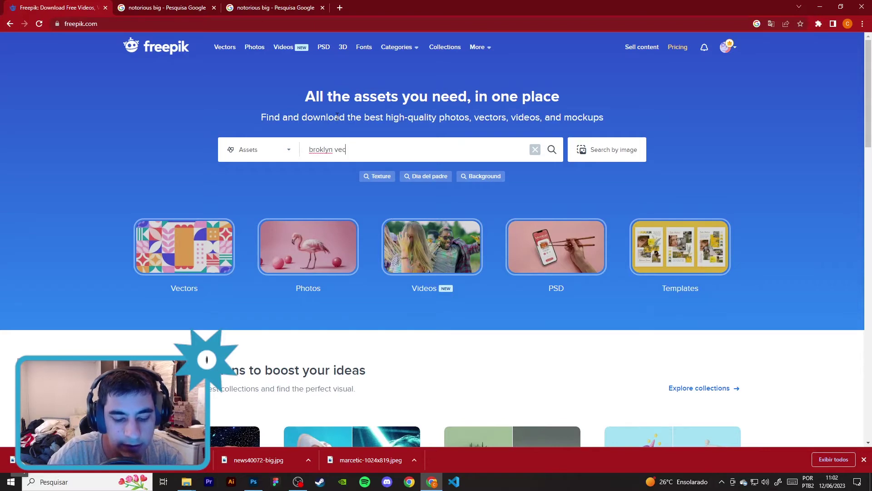
text(tor)
key(Return)
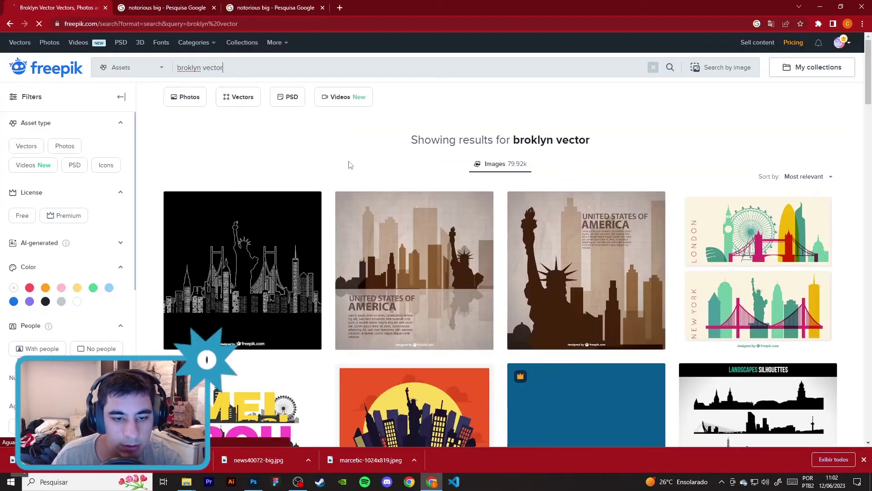
Step: Return to the bootleg t shirt results and replace the query with 'brooklyn png'
scroll(351, 165, down, 4)
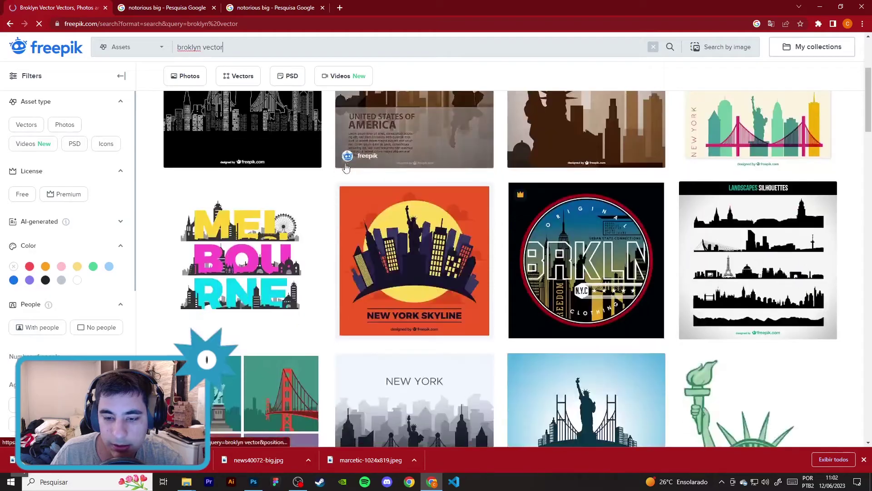
click(10, 24)
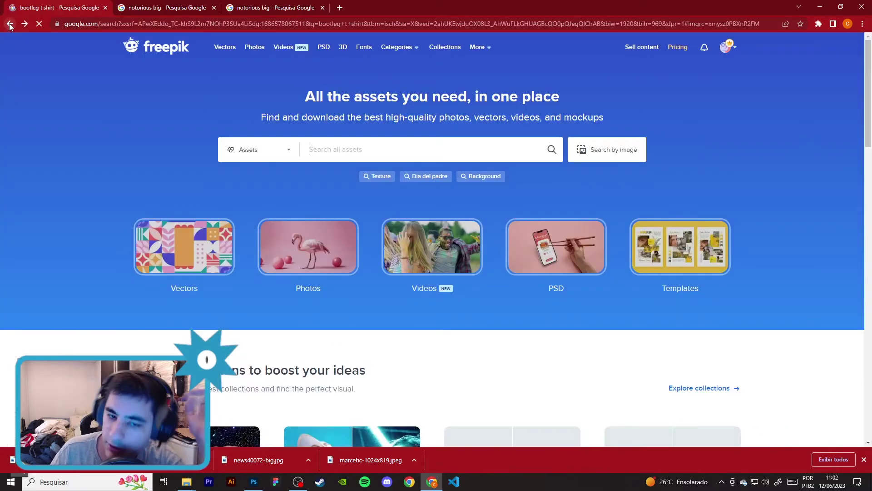
click(10, 24)
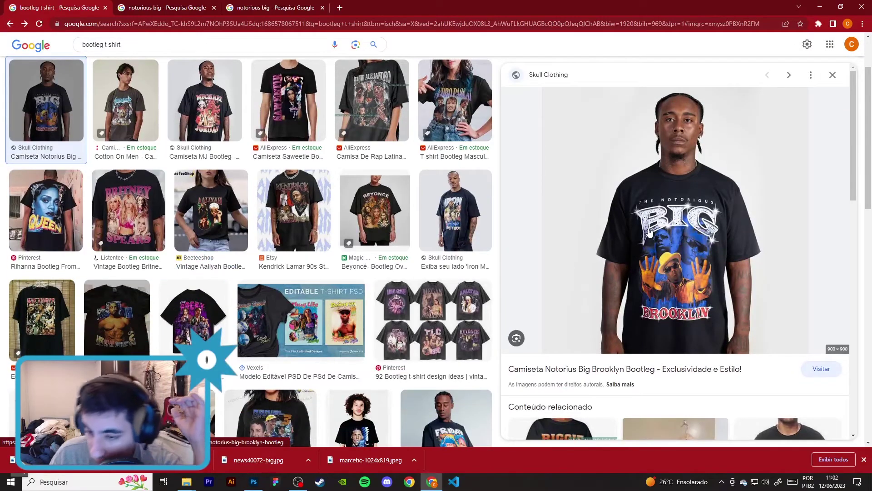
scroll(200, 82, up, 2)
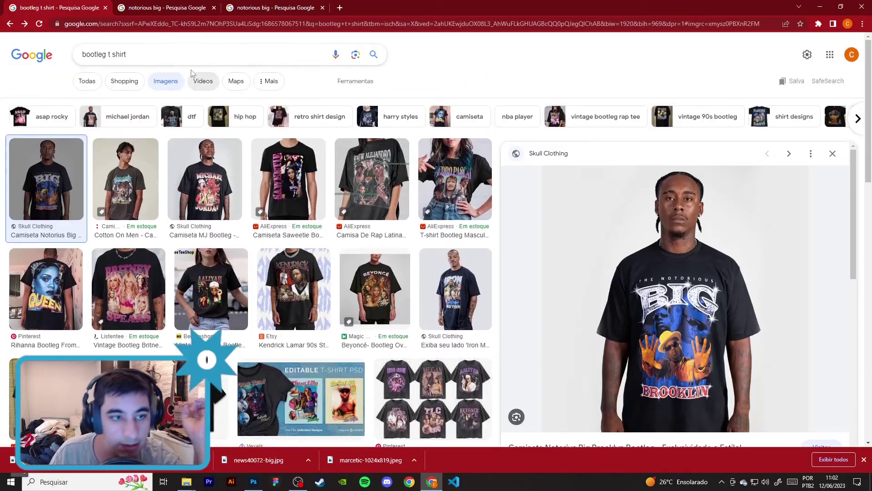
triple_click(187, 58)
text(b)
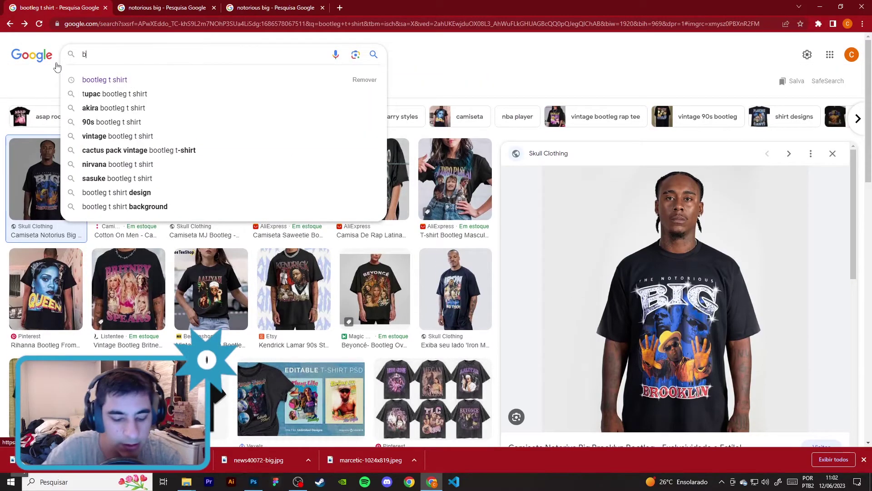
text(rooklyn png)
Step: Search 'brooklyn png' and open the PNG Arts Brooklyn Bridge skyline page
key(Return)
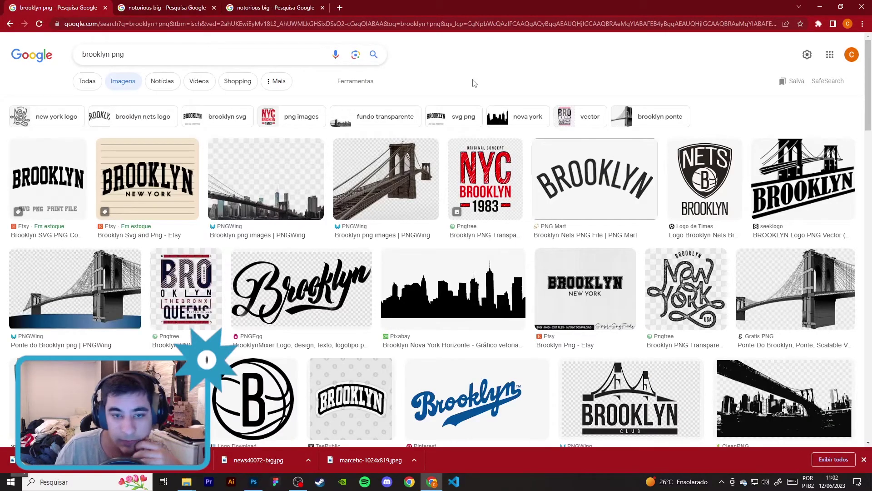
scroll(363, 182, down, 2)
scroll(318, 227, down, 1)
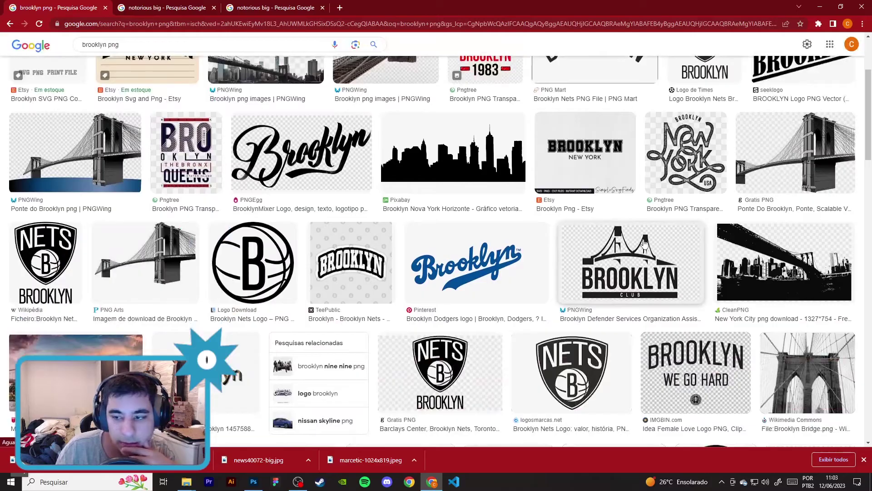
scroll(267, 275, down, 2)
scroll(267, 274, down, 5)
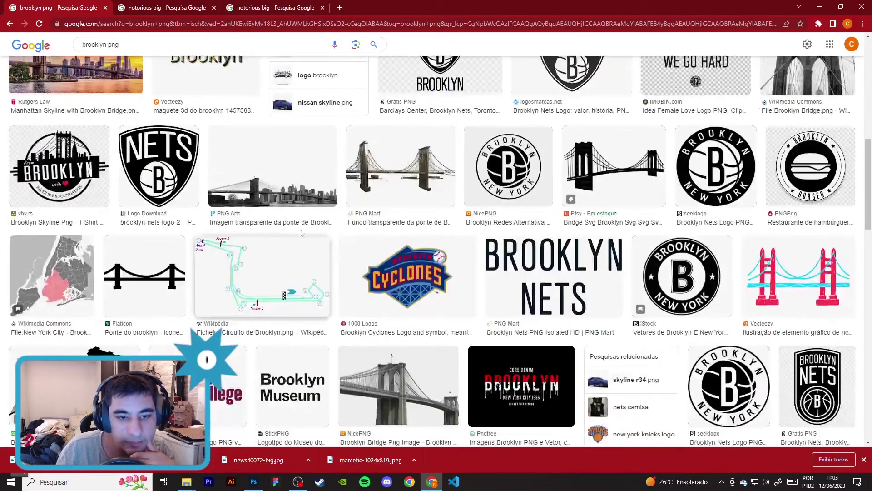
click(320, 198)
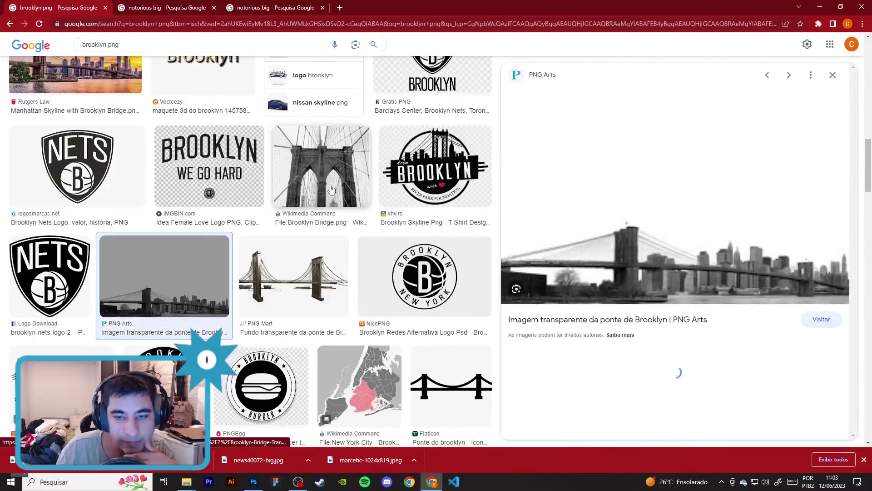
click(668, 253)
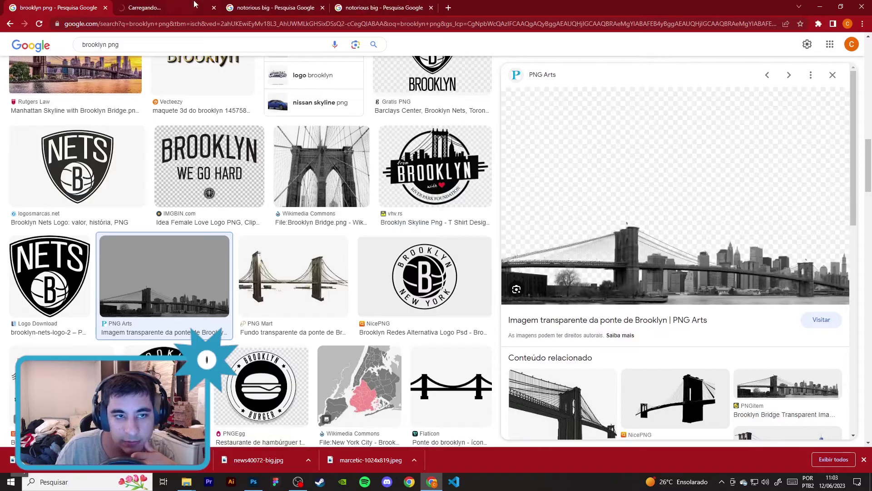
click(190, 6)
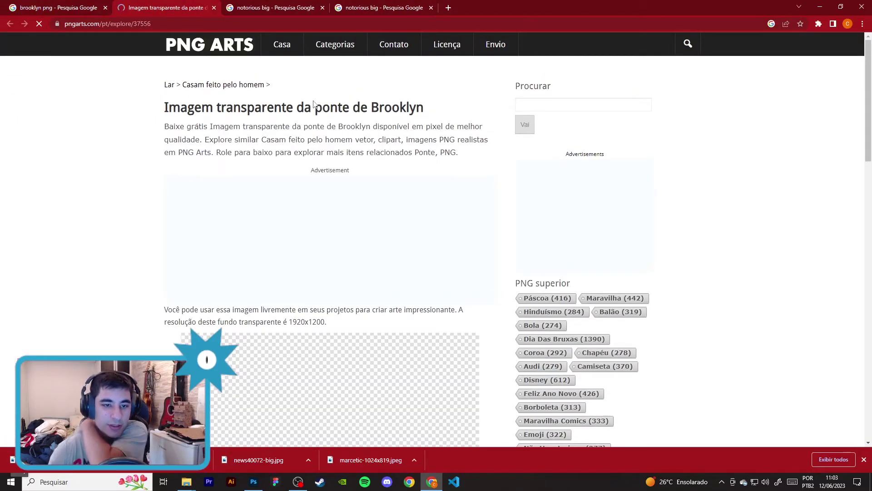
Step: Download the bridge PNG and drag it from its folder onto the Photoshop canvas
scroll(438, 245, down, 5)
scroll(446, 267, down, 4)
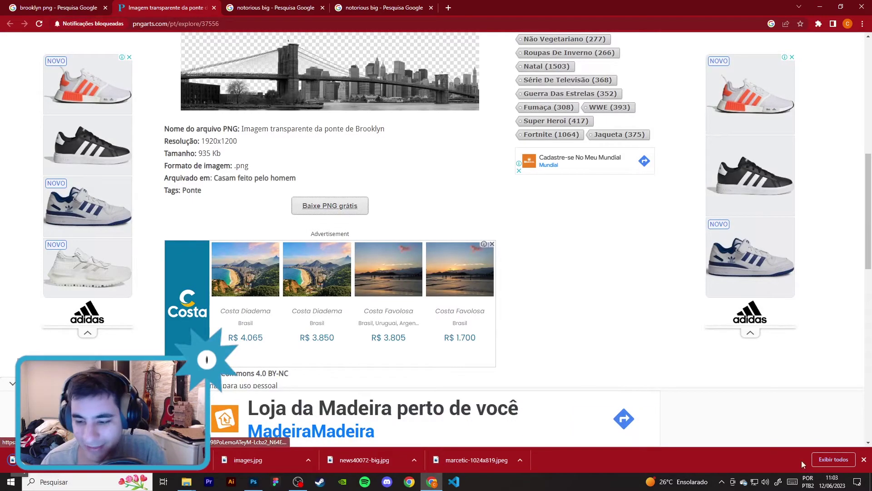
click(834, 459)
click(348, 131)
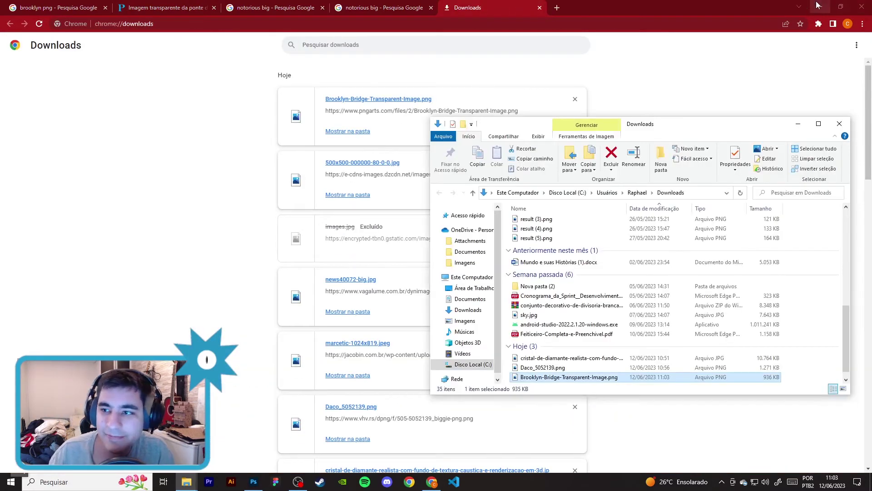
click(817, 6)
drag(569, 377, 502, 323)
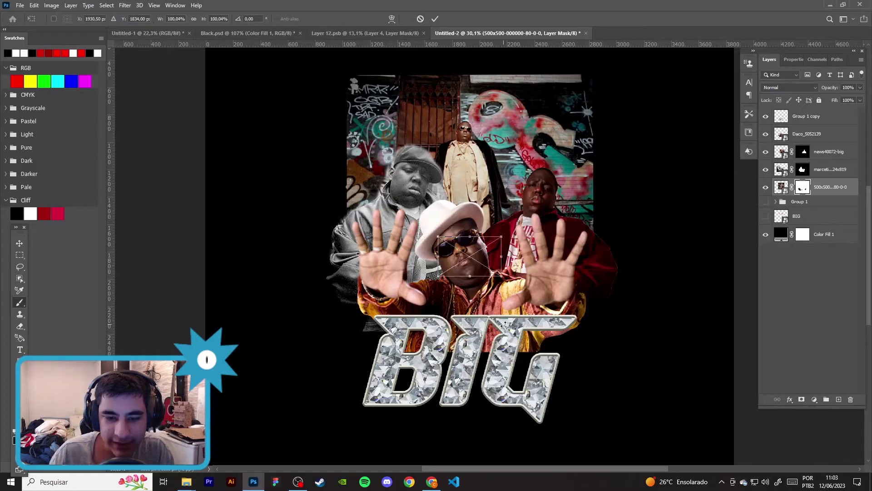
Step: Move the bridge layer to the top and enlarge it to about 397%
mouse_move(813, 189)
mouse_down()
mouse_move(808, 105)
mouse_move(808, 112)
mouse_up()
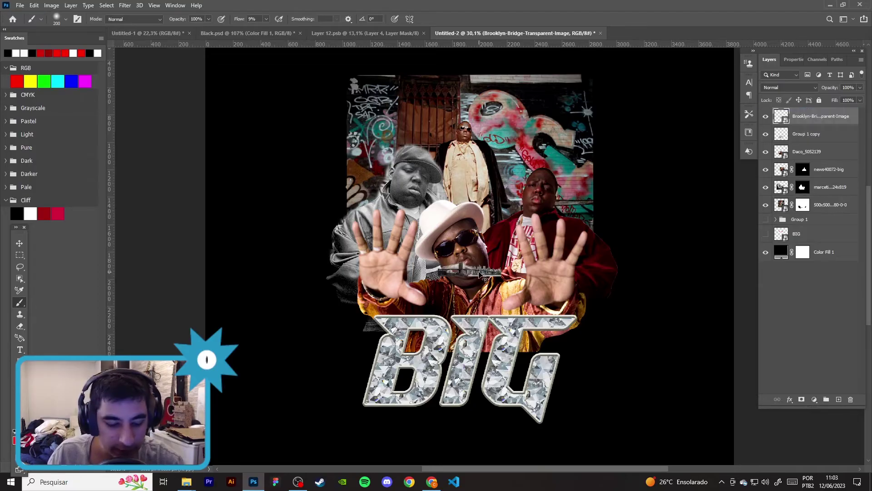
key(ctrl+t)
drag(502, 237, 596, 178)
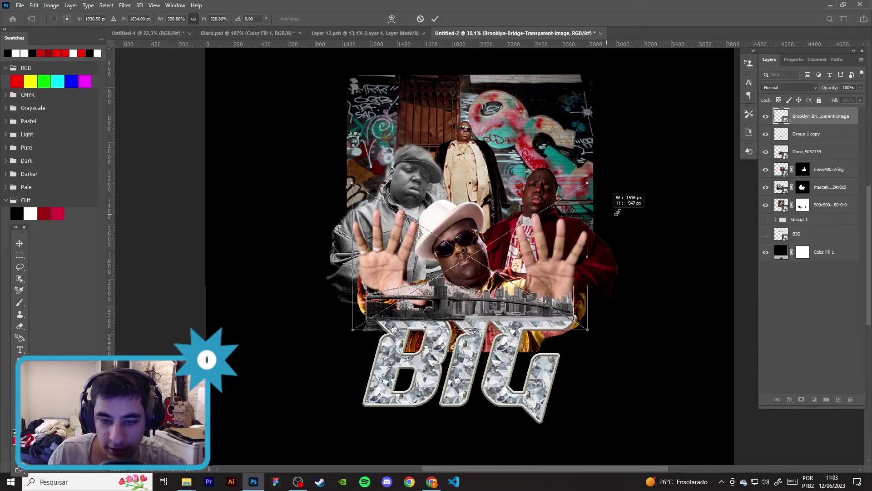
Step: Move the diamond BIG layer to the top and delete the red-and-white BIG text layer
drag(807, 237, 815, 117)
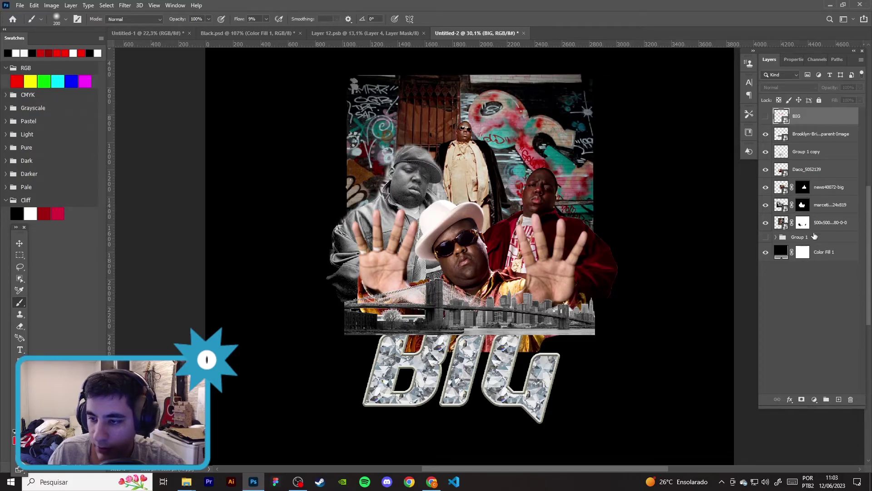
click(793, 157)
click(765, 156)
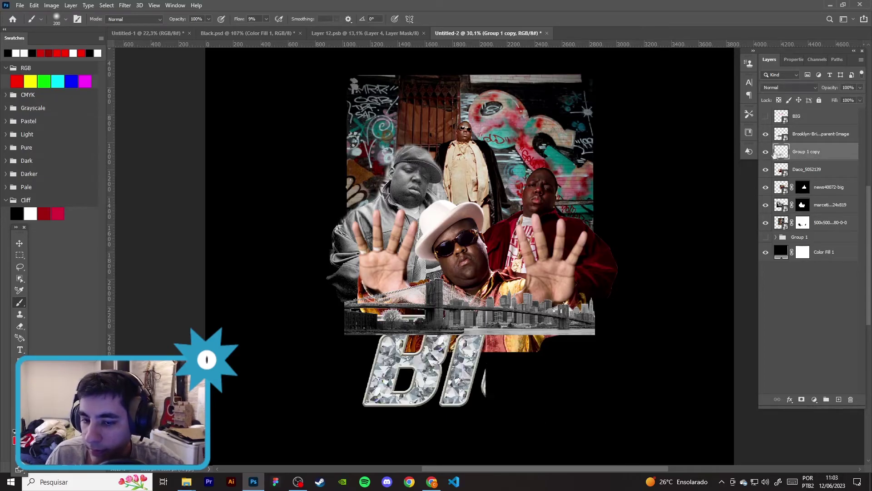
drag(800, 152, 789, 137)
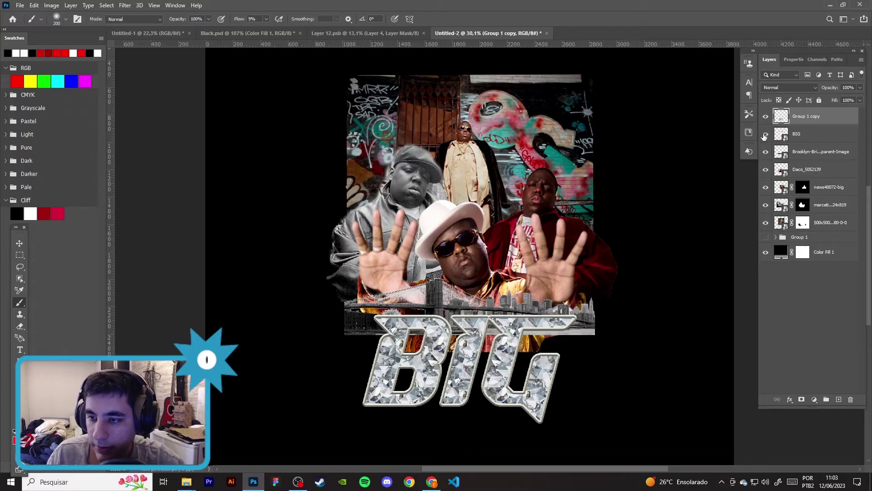
click(766, 135)
click(809, 134)
key(Delete)
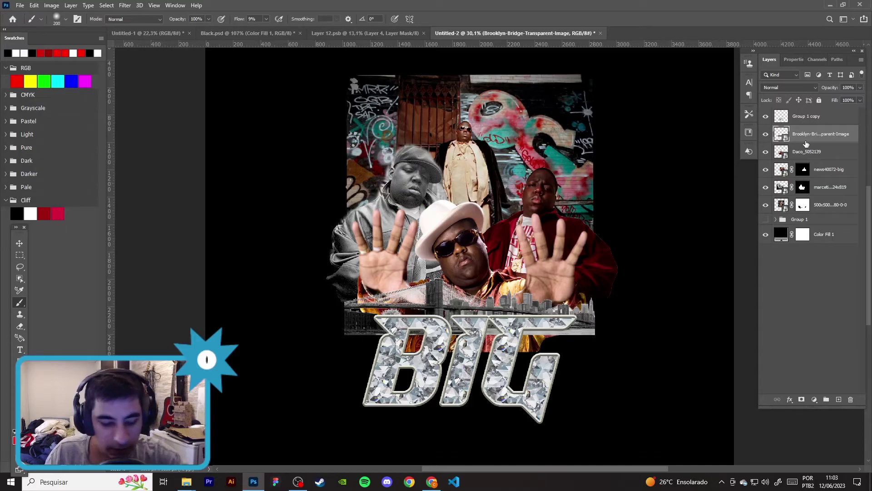
Step: Resize the bridge to about 306% just above BIG, then lower the diamond BIG slightly
key(ctrl+t)
drag(592, 179, 563, 199)
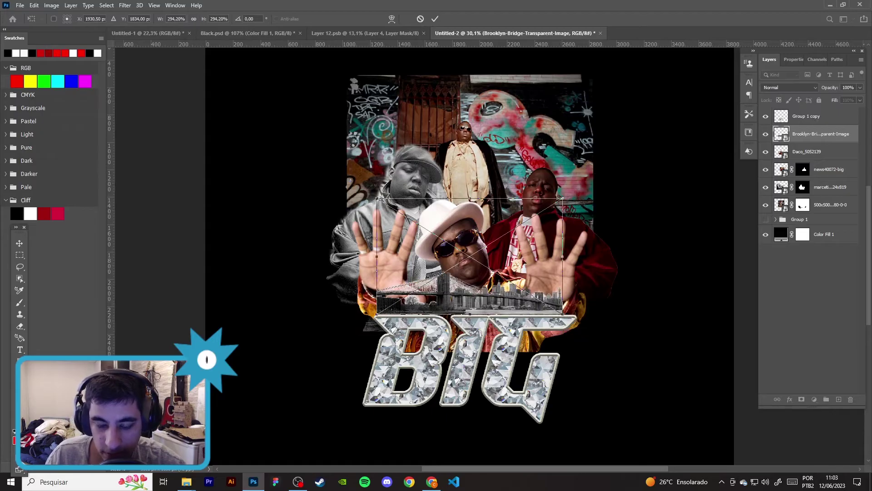
drag(520, 279, 522, 291)
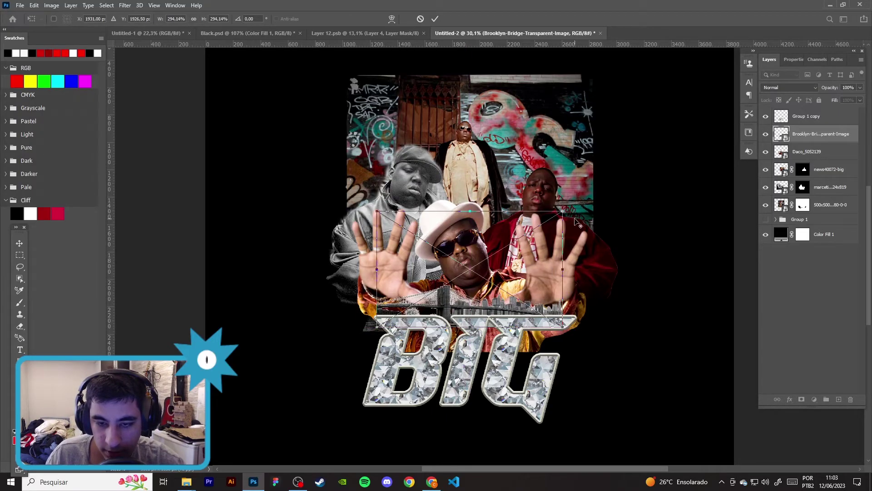
drag(565, 213, 569, 209)
drag(542, 240, 547, 246)
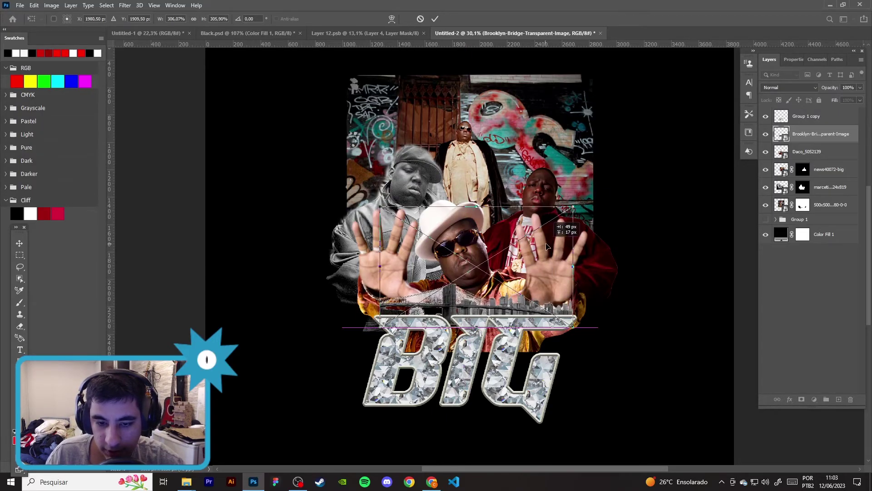
key(Return)
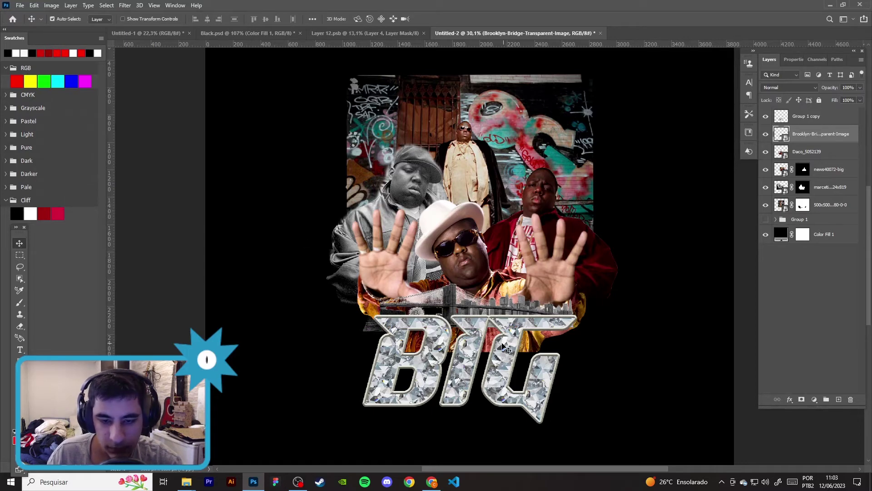
drag(503, 344, 504, 344)
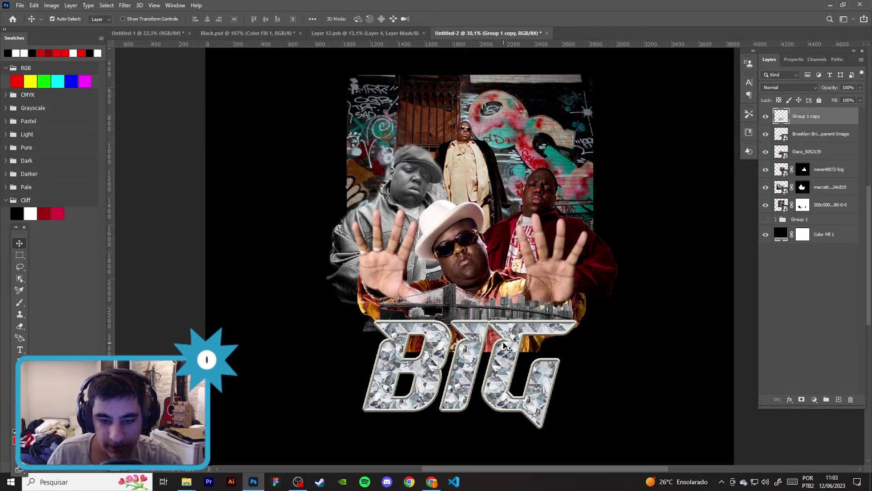
key(ctrl+t)
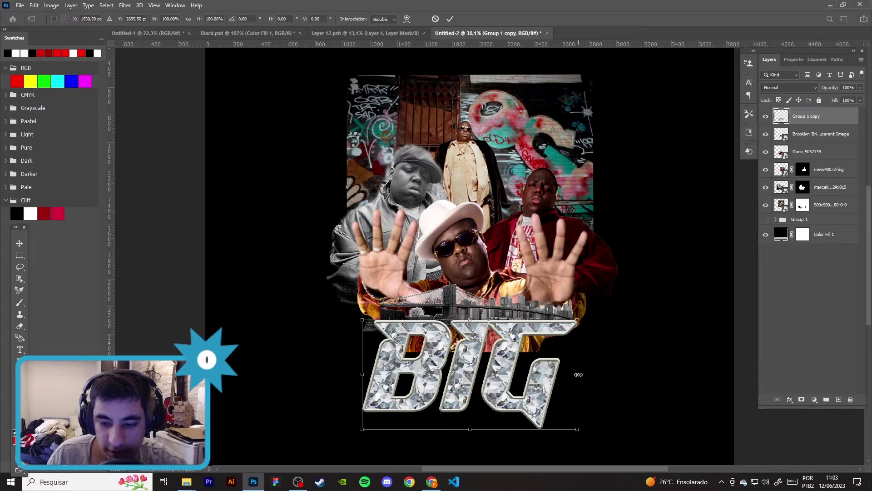
Step: Widen the BIG lettering, then review the bootleg t-shirt references in the browser
drag(578, 374, 605, 375)
drag(361, 374, 321, 373)
drag(495, 365, 503, 360)
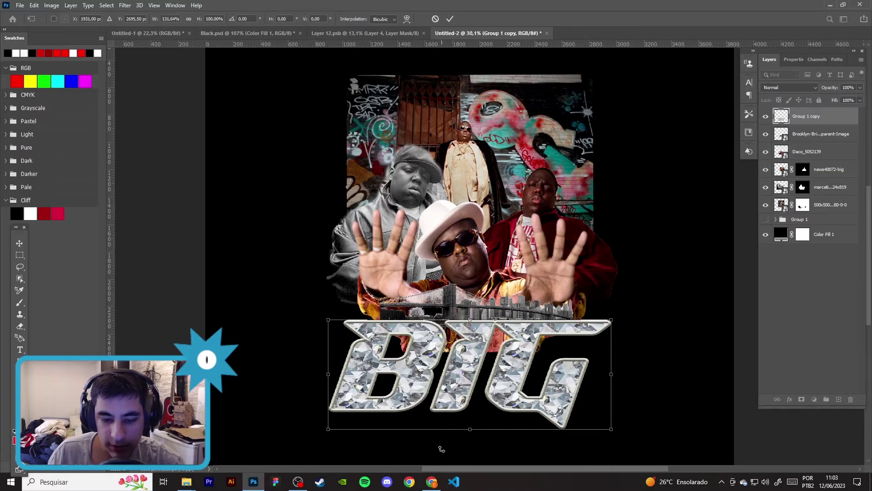
click(431, 482)
click(68, 8)
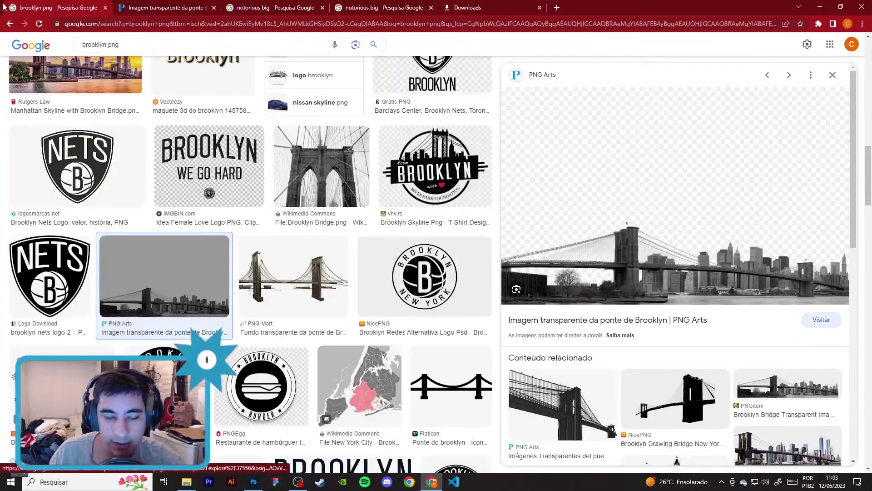
click(10, 23)
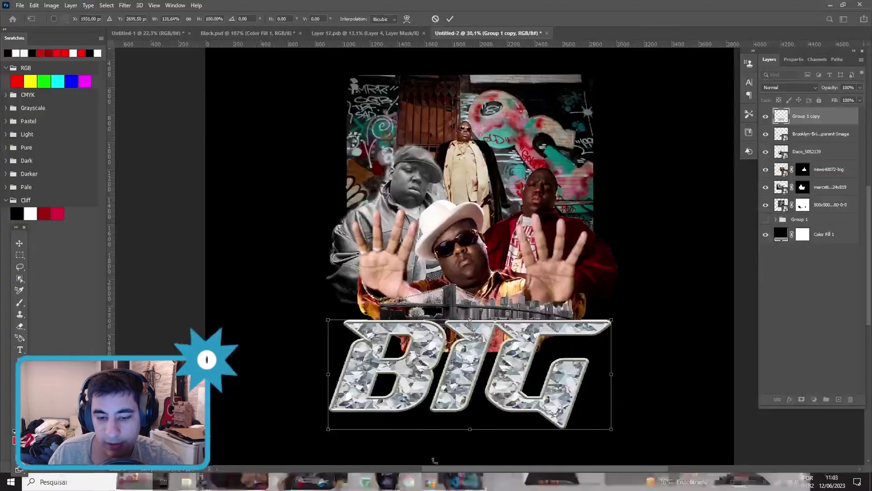
click(253, 482)
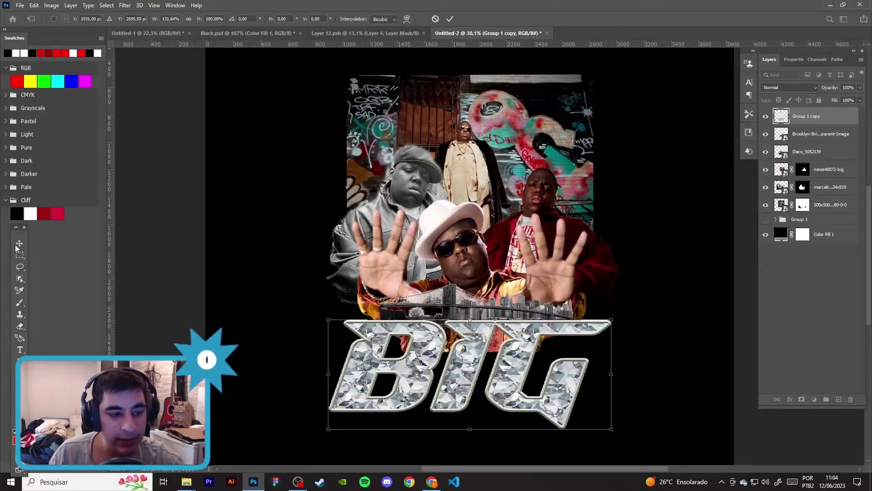
Step: Narrow the BIG lettering slightly from both sides and commit the transform
drag(332, 377, 339, 377)
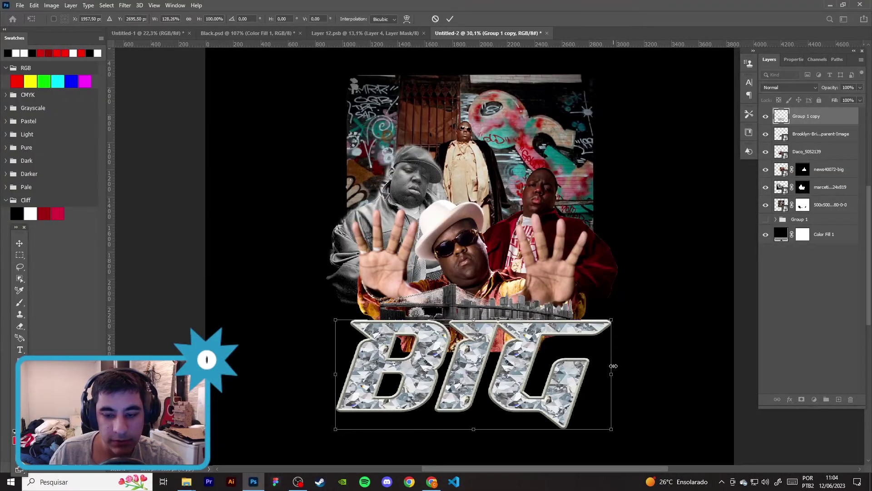
drag(613, 376, 609, 376)
click(19, 244)
Step: Nudge the Brooklyn skyline down-right and stretch it wider on both sides
drag(453, 298, 475, 313)
key(ctrl+t)
drag(570, 269, 593, 272)
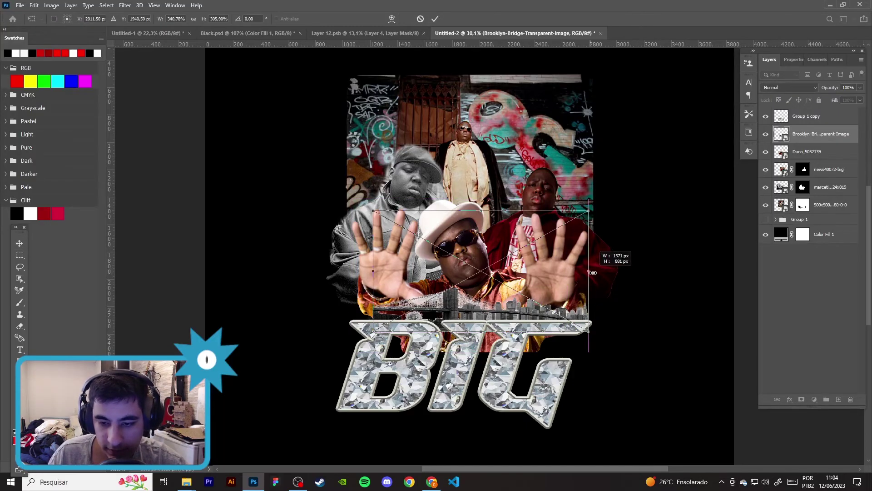
drag(373, 281, 347, 282)
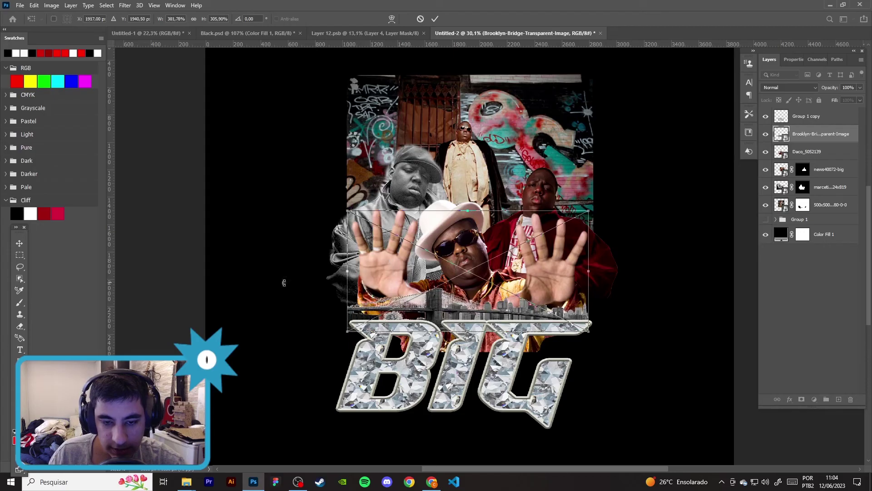
drag(343, 263, 338, 271)
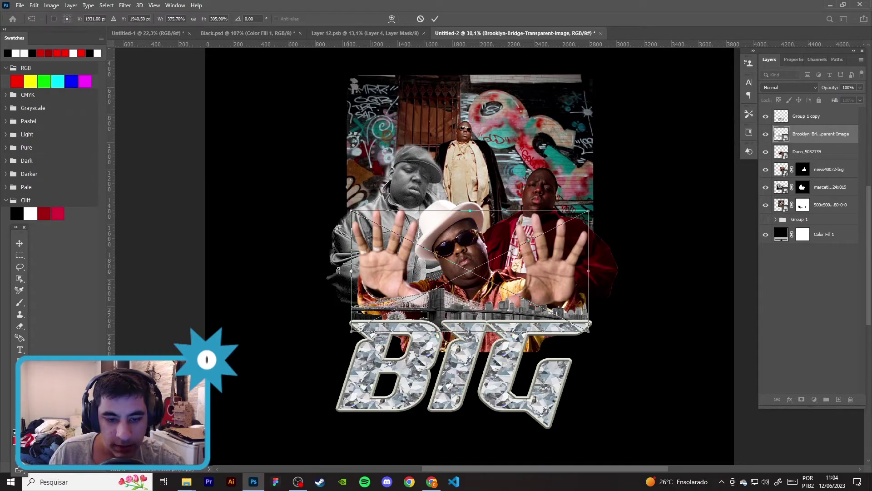
Step: Commit the skyline resize, mask the Brooklyn-Bridge layer and paint black over its left end
key(Return)
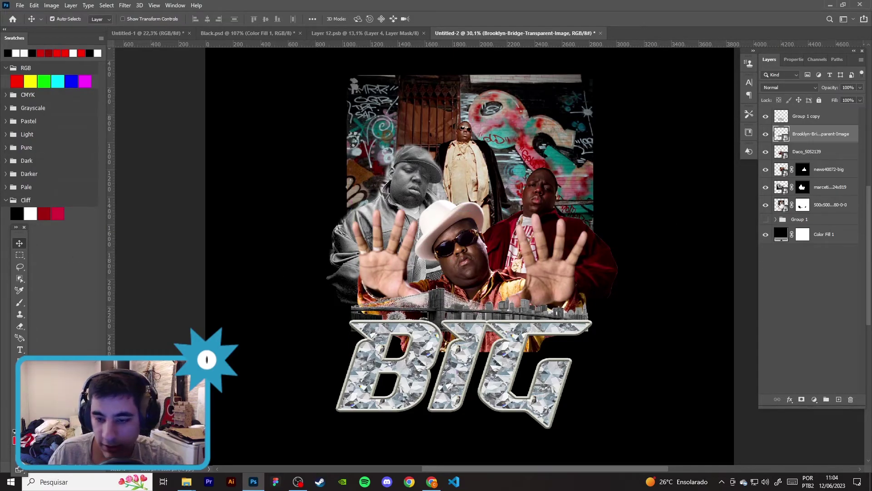
click(803, 400)
key(b)
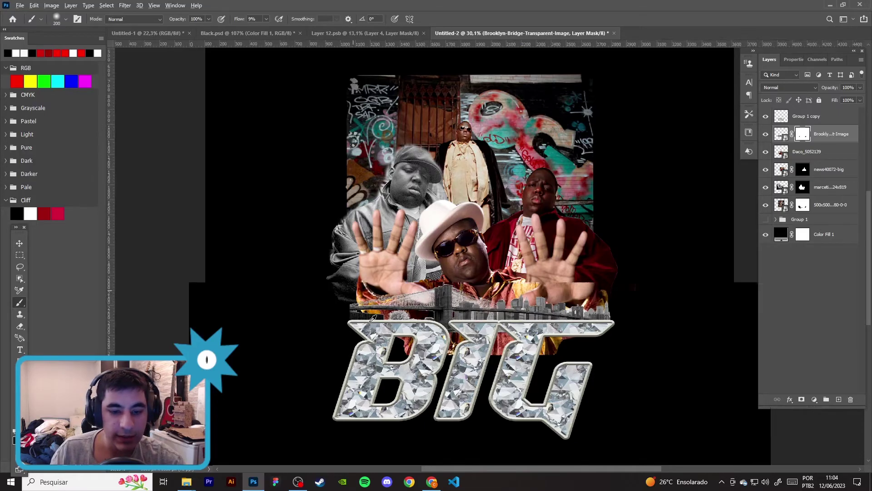
scroll(383, 319, up, 2)
drag(331, 303, 338, 330)
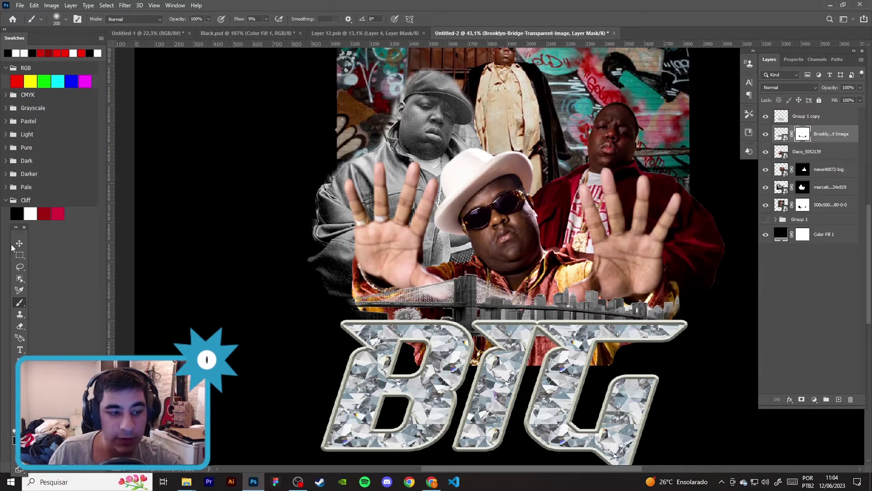
key(v)
scroll(455, 278, down, 2)
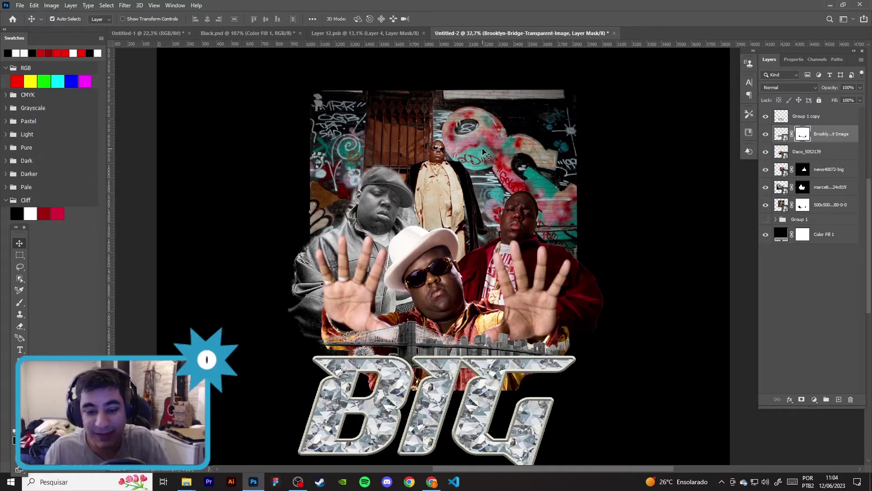
Step: Copy the Light_1 copy 7 sparkle from the POZE artwork onto the BIG lettering
click(146, 32)
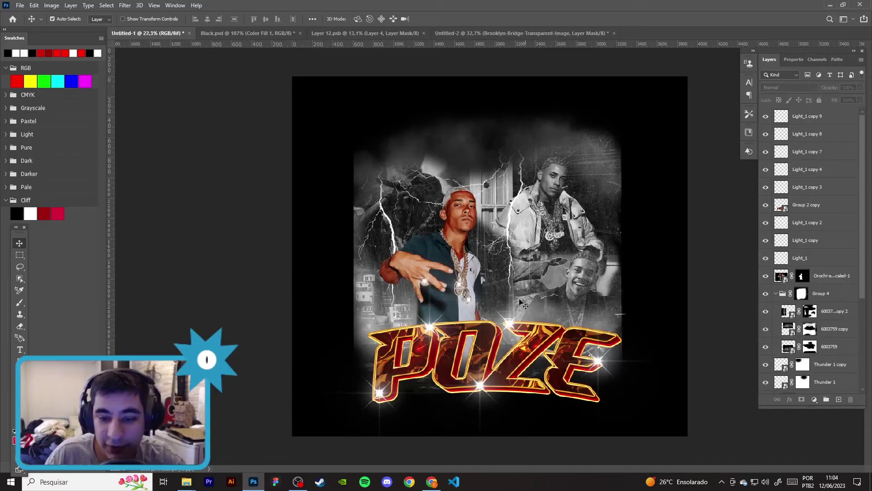
click(380, 394)
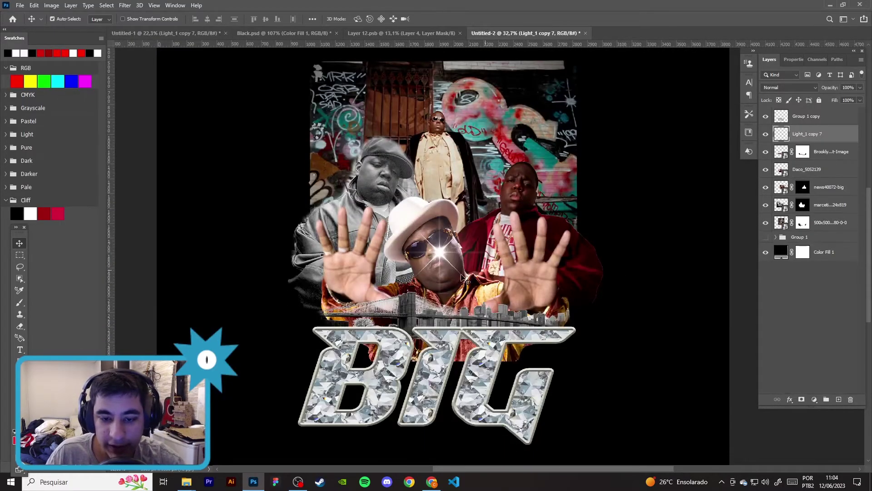
mouse_move(559, 41)
mouse_down()
mouse_move(379, 301)
mouse_move(181, 293)
mouse_up()
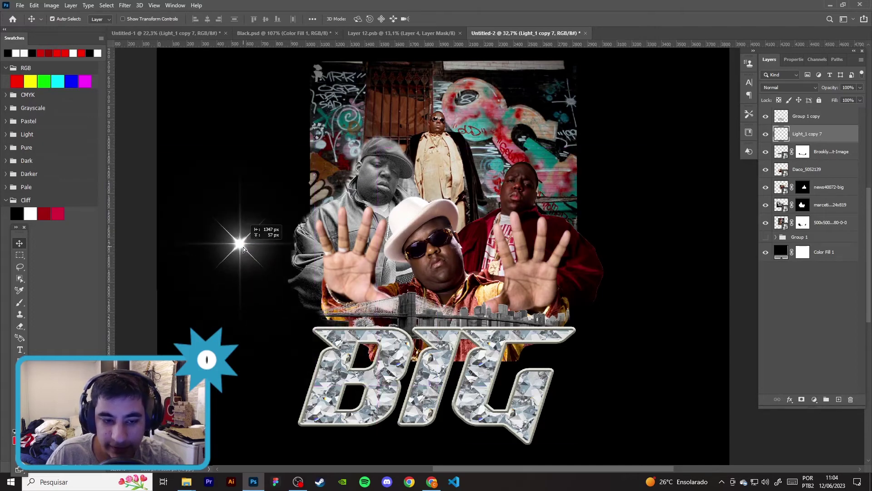
drag(816, 129, 813, 113)
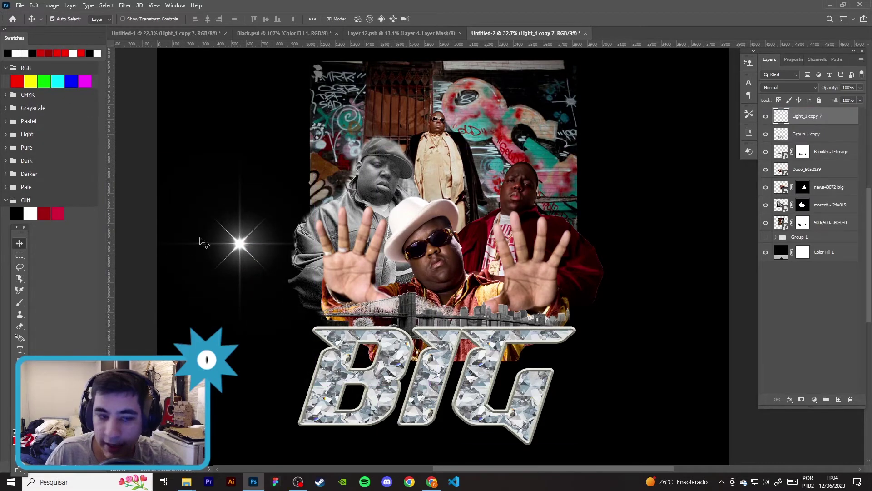
mouse_move(240, 244)
mouse_down()
mouse_move(318, 333)
mouse_move(569, 324)
mouse_move(407, 430)
mouse_up()
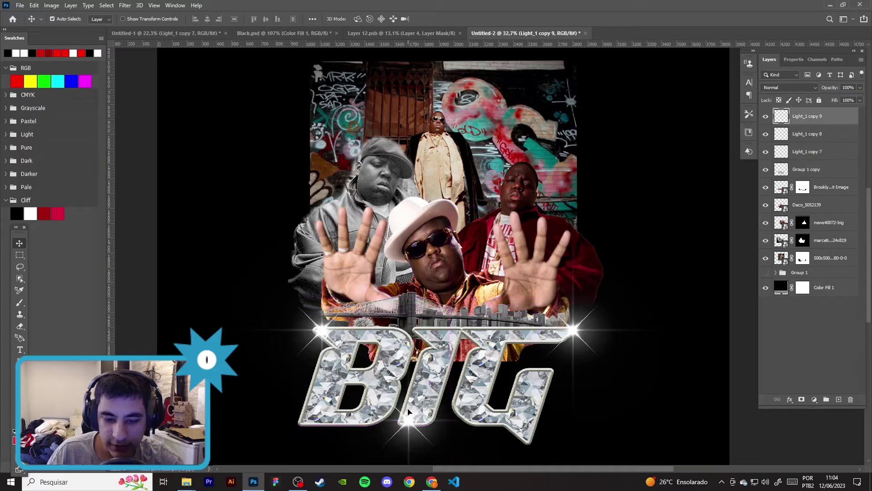
Step: Place sparkle copies at the top of the I, the bottom of the B and the G's corners
drag(408, 430, 420, 334)
drag(591, 332, 545, 440)
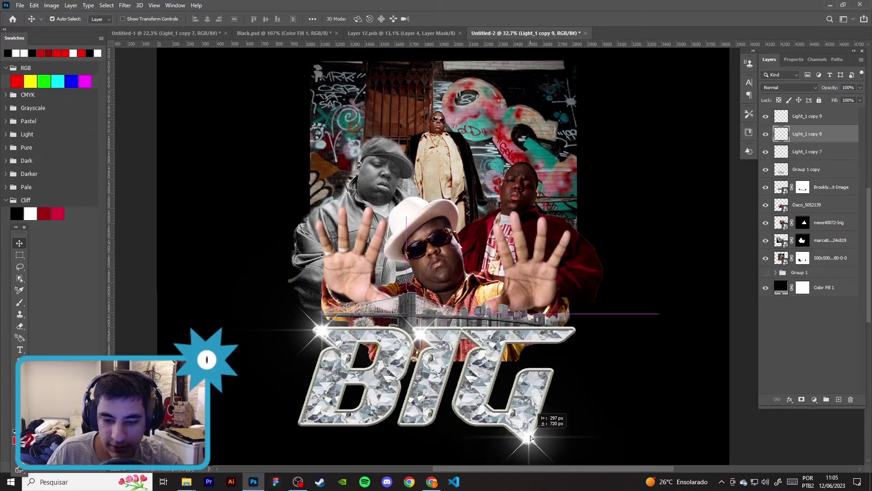
drag(434, 337, 364, 395)
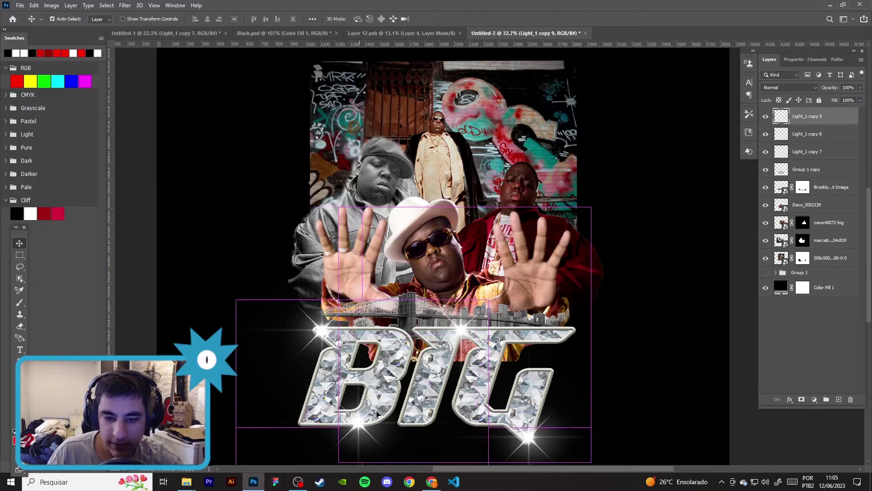
drag(363, 395, 361, 425)
drag(527, 434, 575, 334)
scroll(571, 332, down, 3)
scroll(555, 294, up, 3)
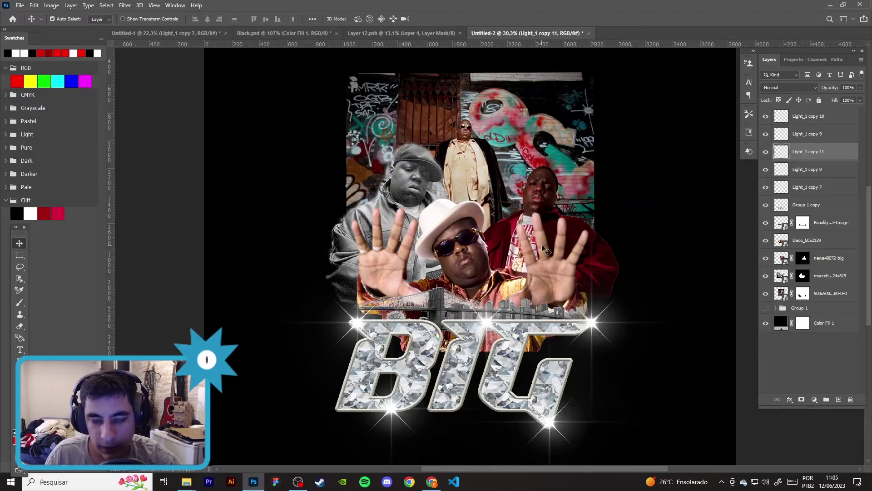
scroll(547, 251, up, 1)
click(667, 215)
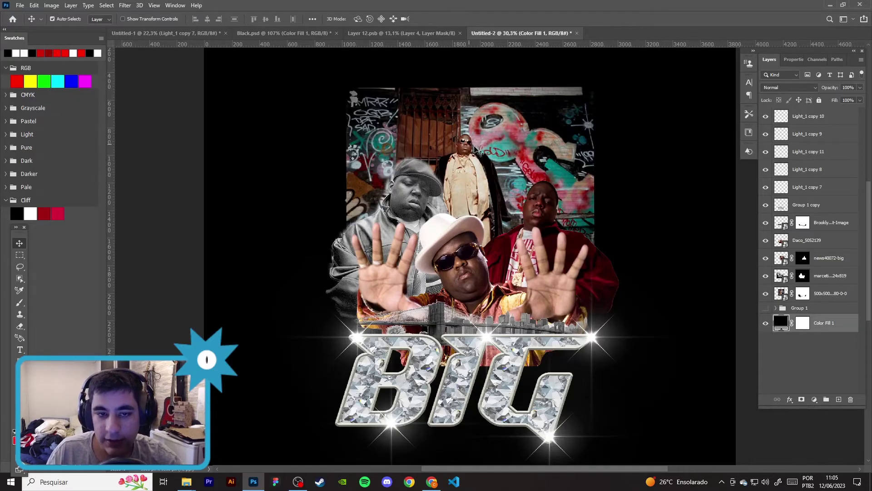
Step: Group the 500x500, marceti and news40072-big photo layers into Group 2
click(504, 150)
ctrl+click(826, 278)
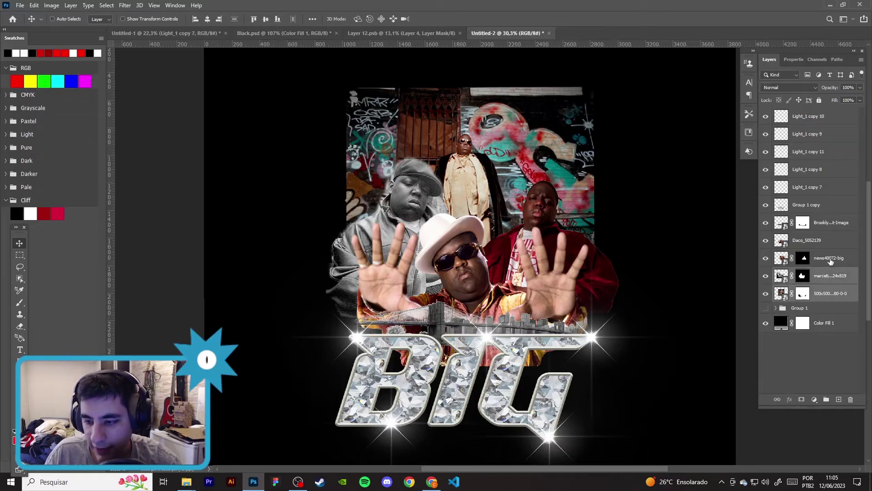
ctrl+click(831, 258)
click(766, 240)
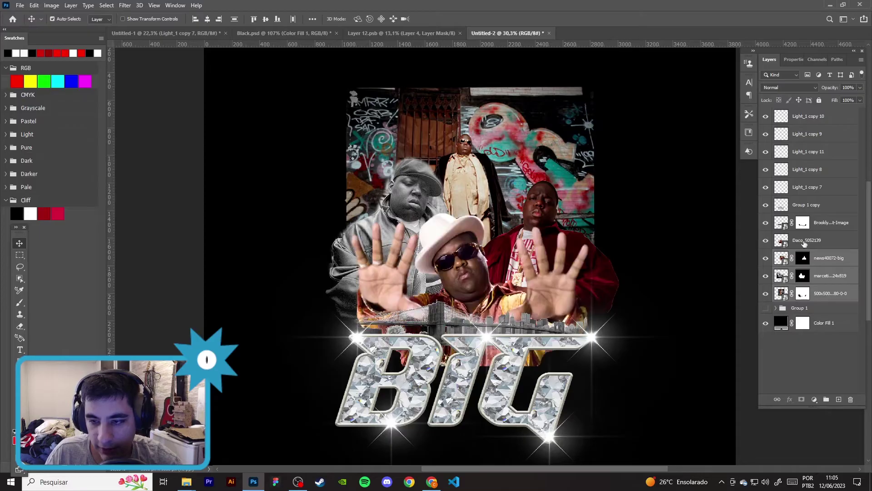
key(ctrl+g)
click(767, 255)
Step: Add a Gradient Map adjustment clipped to Group 2
click(814, 400)
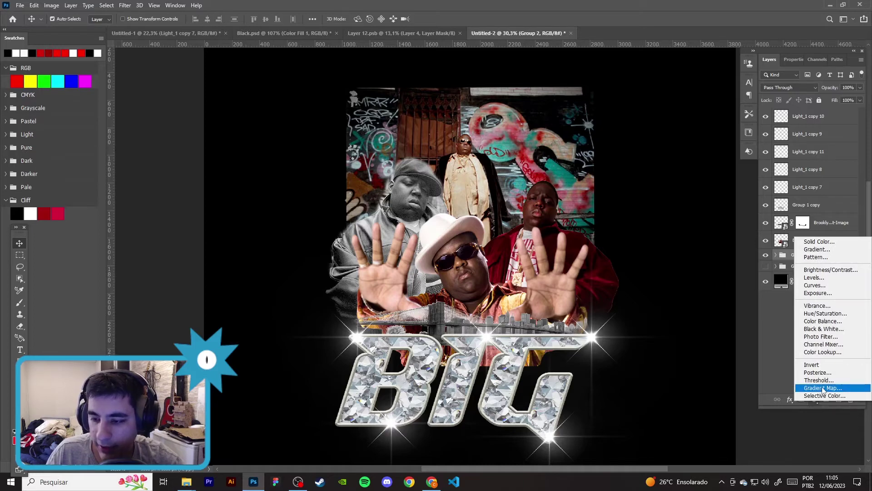
click(822, 388)
click(772, 63)
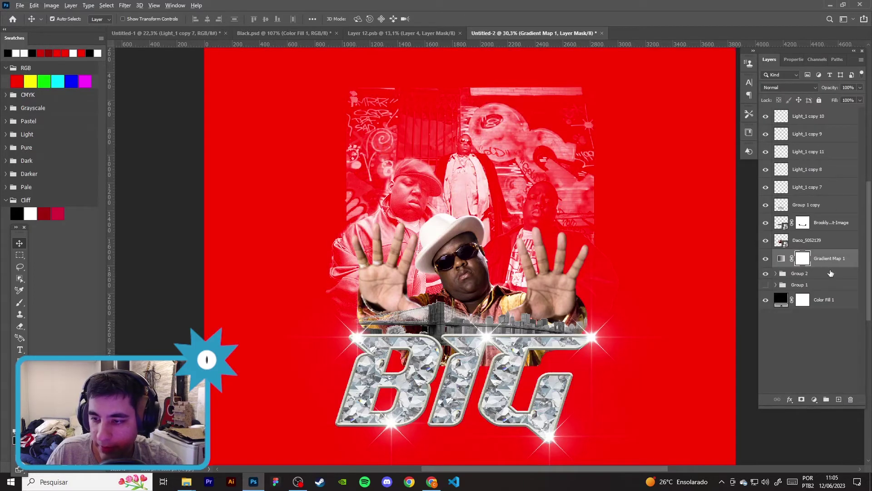
alt+click(830, 271)
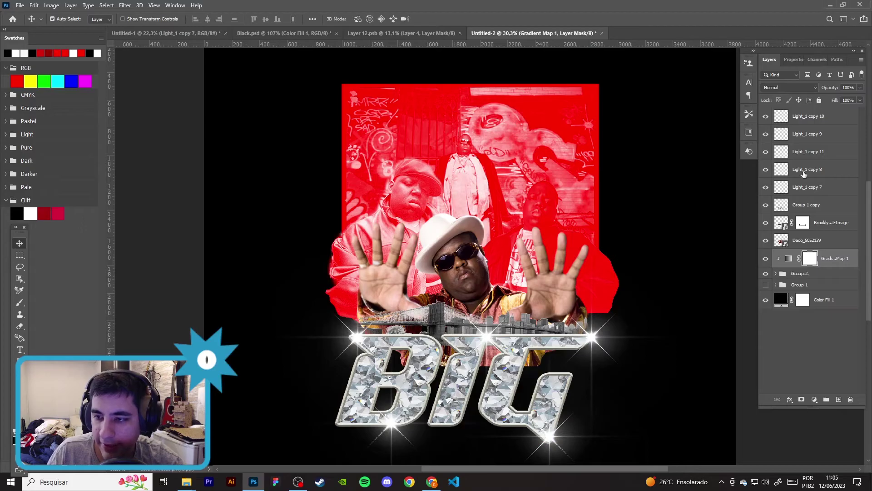
Step: Apply a fiery heatmap gradient preset to the gradient map
click(791, 261)
click(794, 62)
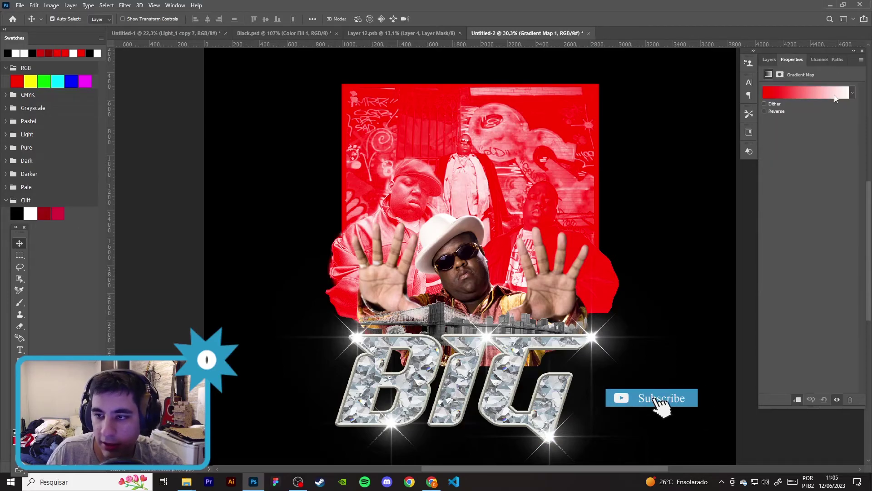
click(853, 93)
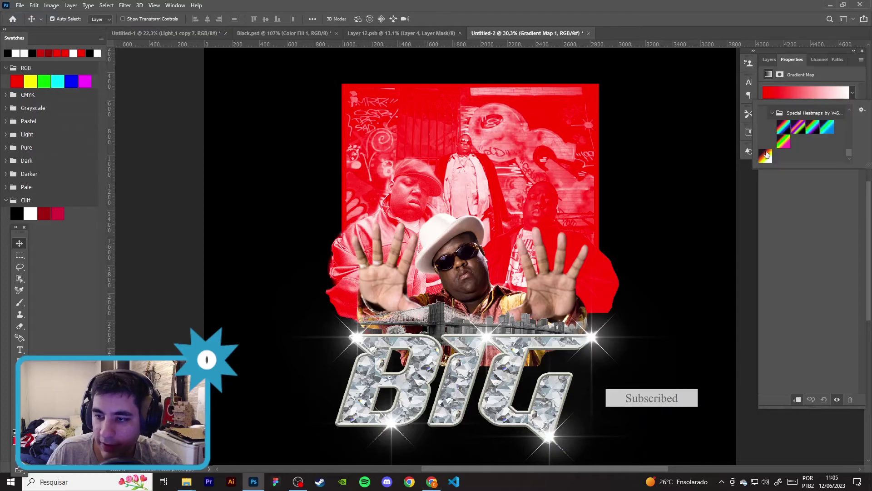
click(766, 155)
click(816, 245)
scroll(620, 192, down, 2)
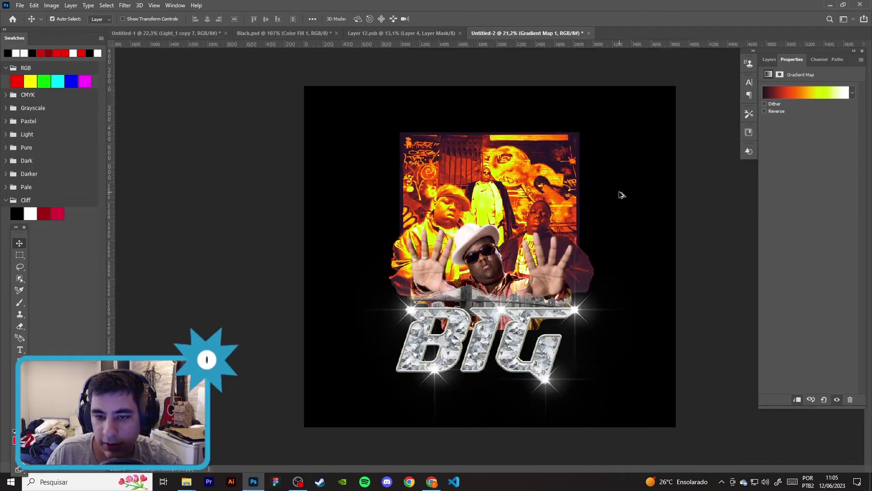
scroll(671, 186, up, 1)
click(841, 93)
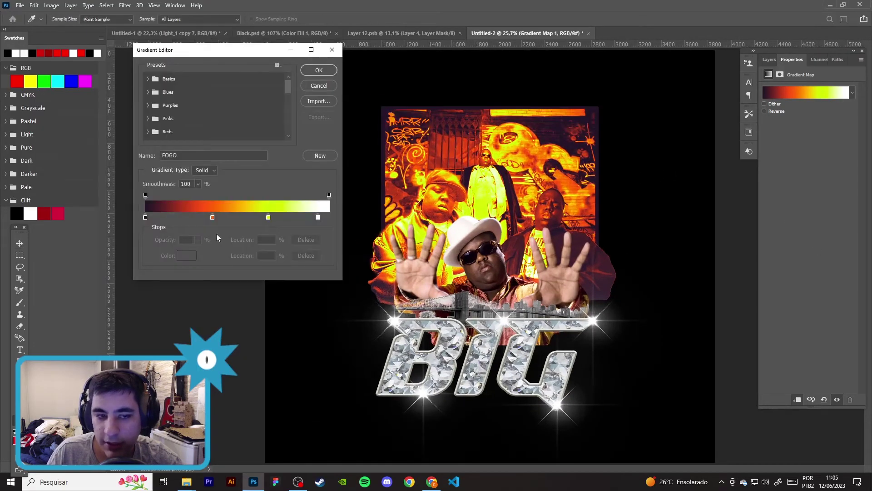
Step: Inspect the dark, orange, yellow and white gradient stops unchanged, then accept the gradient
double_click(145, 217)
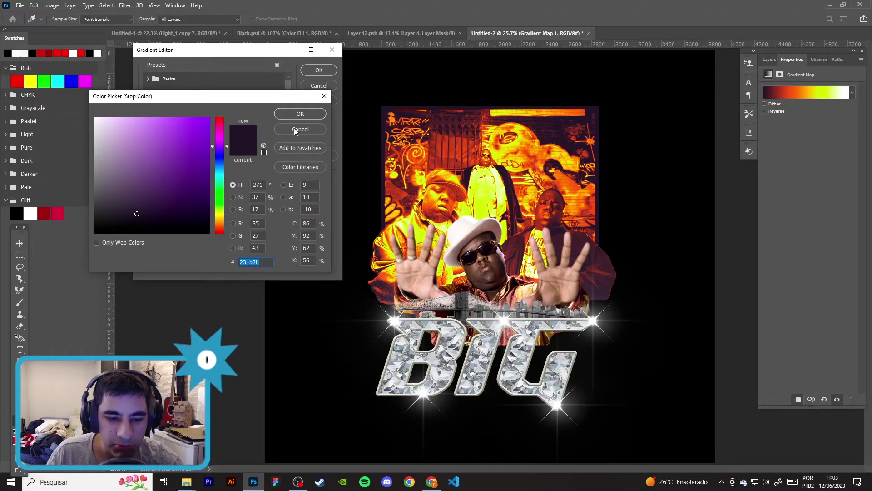
drag(239, 97, 444, 81)
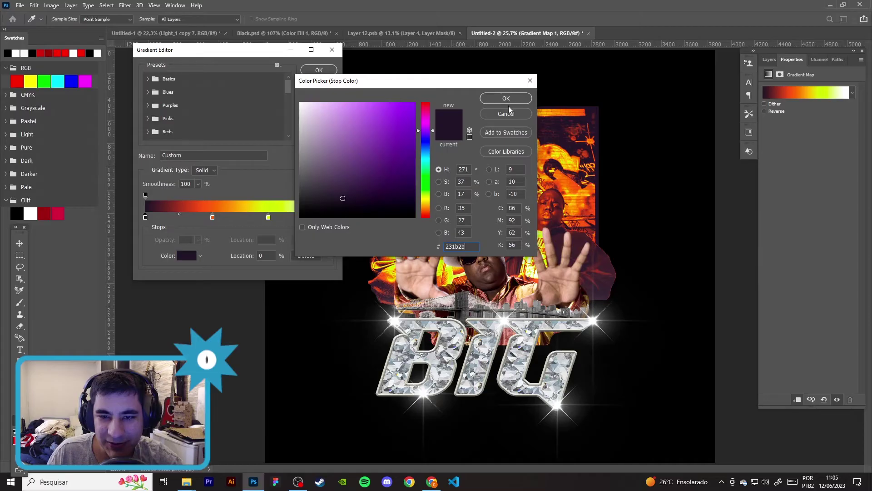
click(506, 100)
double_click(212, 217)
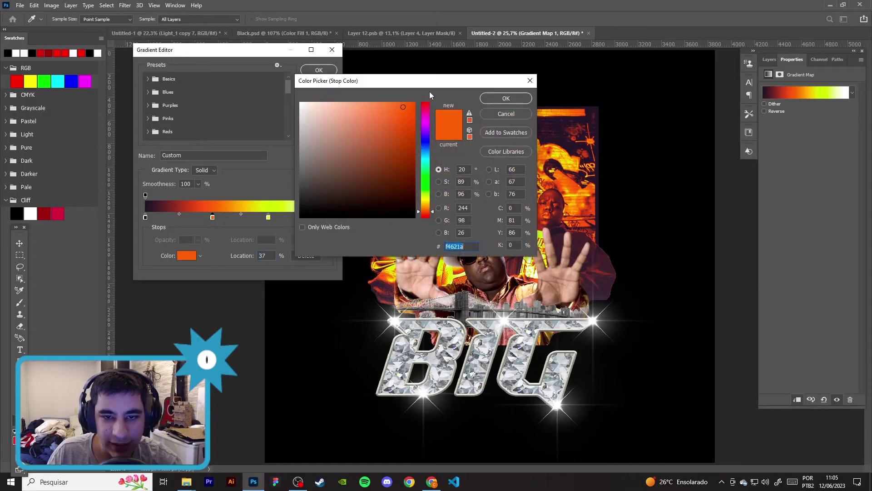
drag(432, 81, 482, 80)
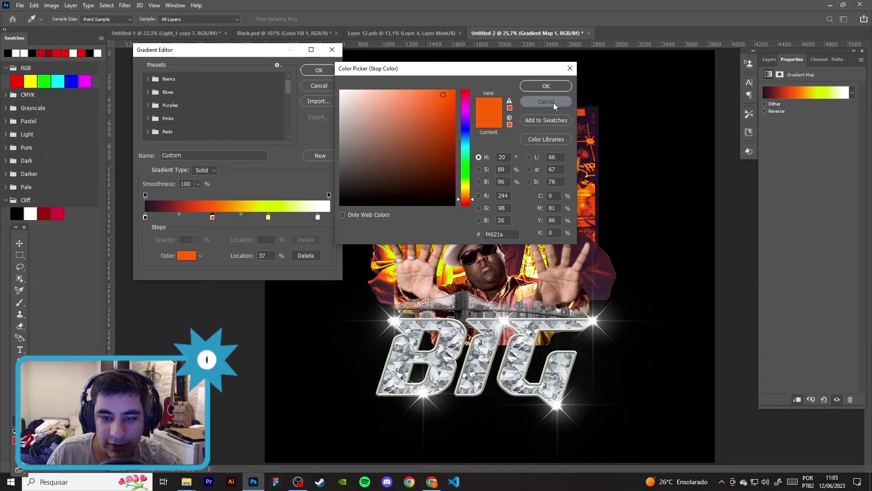
click(553, 103)
double_click(268, 218)
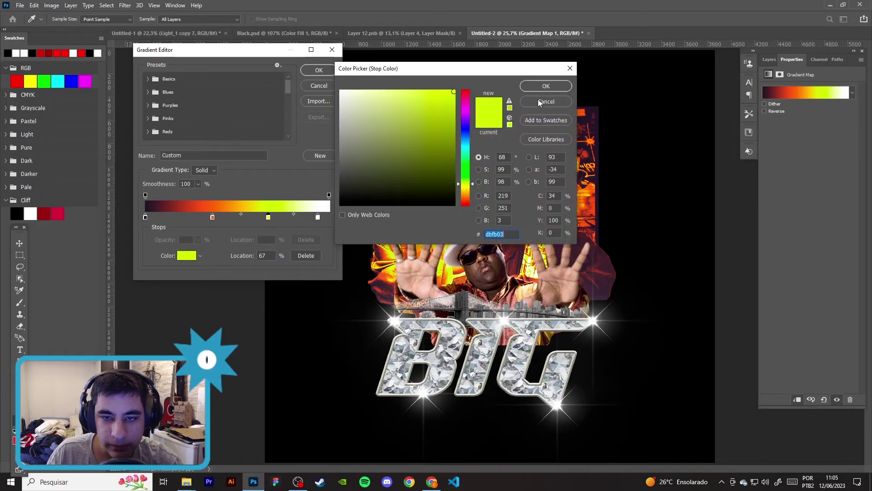
click(543, 101)
double_click(318, 217)
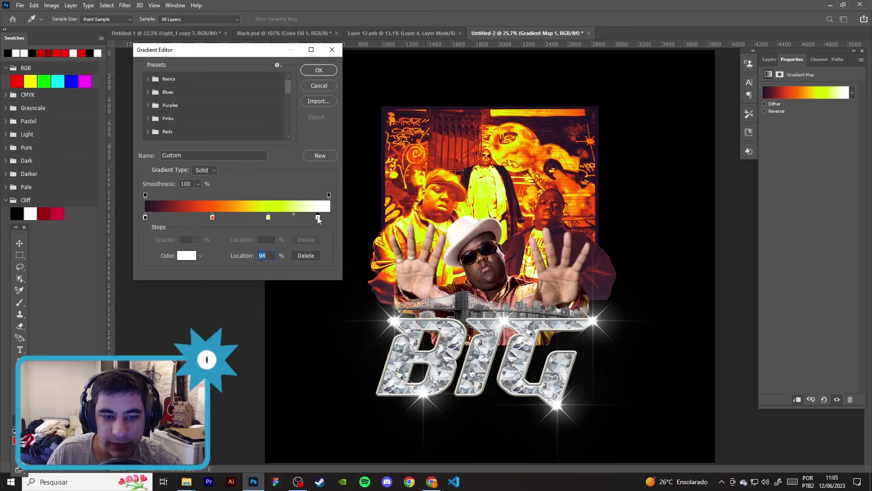
click(546, 101)
key(Return)
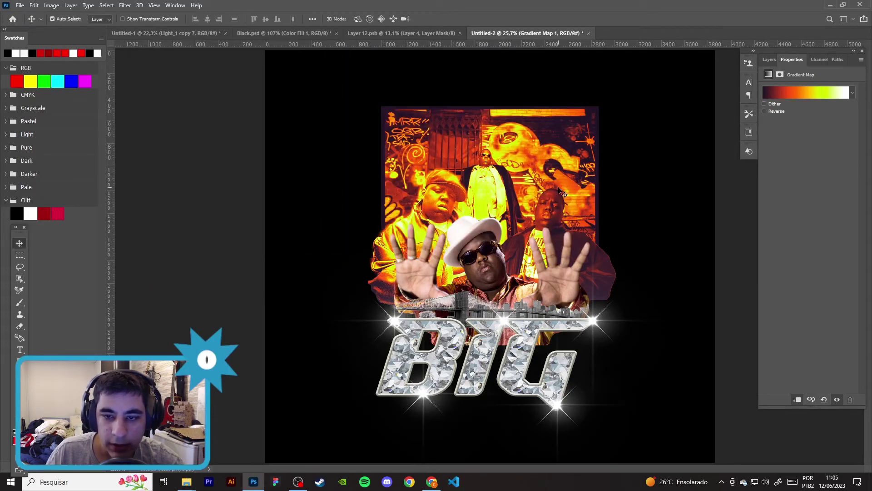
click(769, 60)
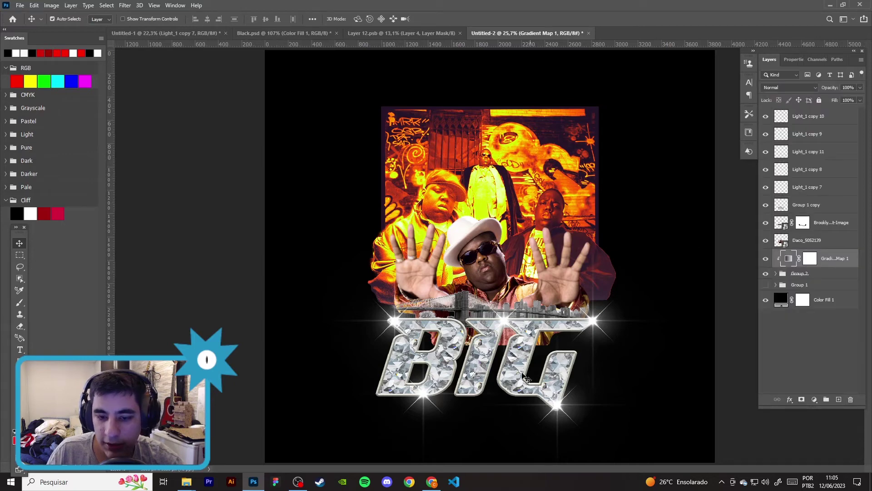
Step: Nudge the BIG lettering and duplicate the gradient map above the Brooklyn Bridge layer
drag(525, 363, 523, 361)
click(476, 302)
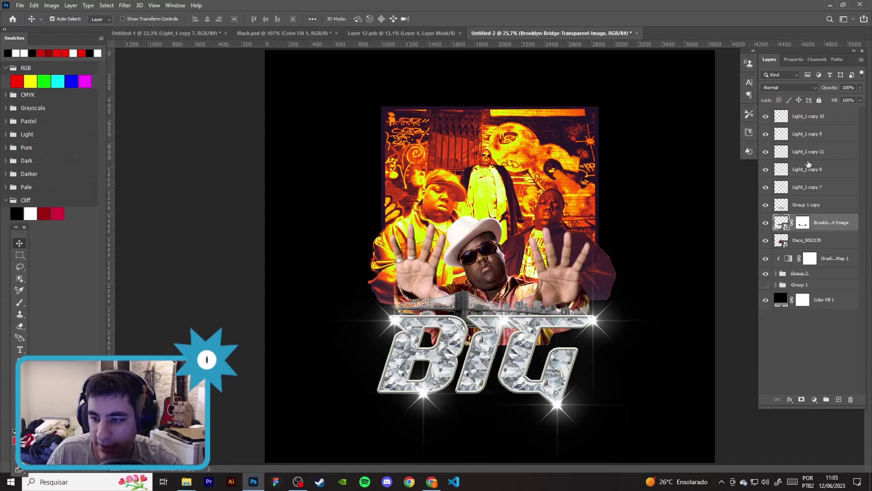
drag(825, 262, 831, 230)
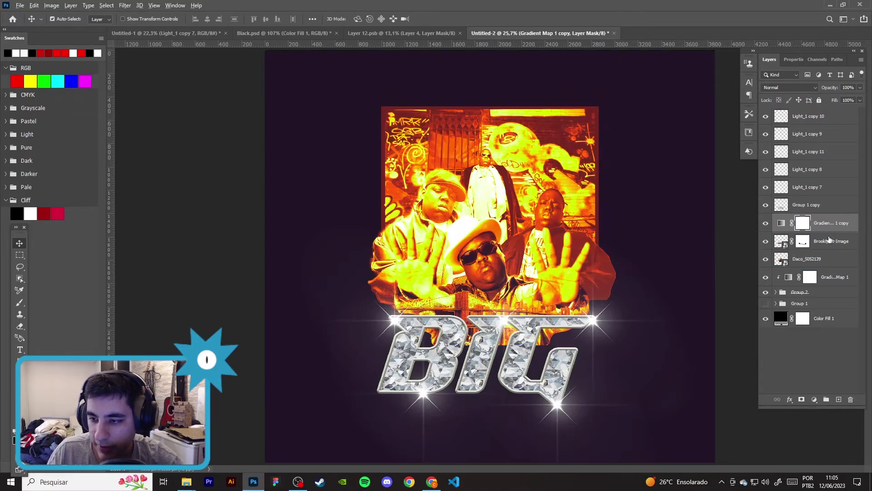
scroll(369, 286, up, 3)
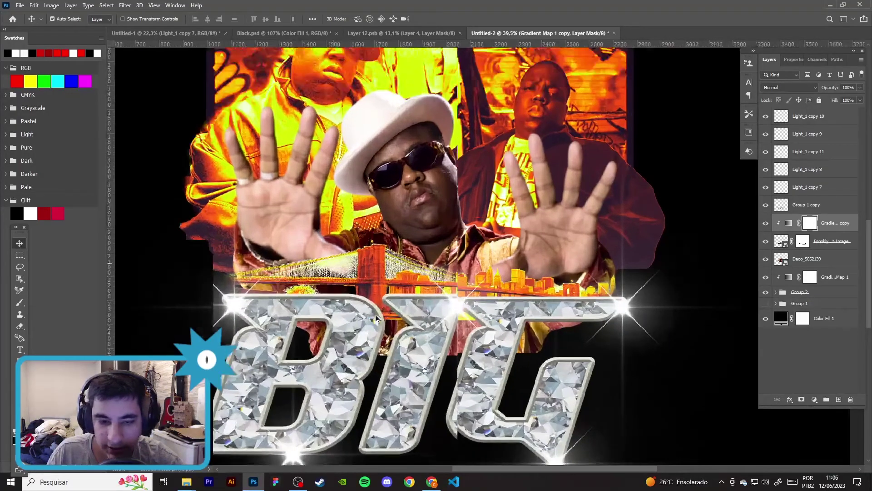
Step: Shift the bridge skyline into place and compare against reference bootleg shirt designs
drag(369, 286, 372, 277)
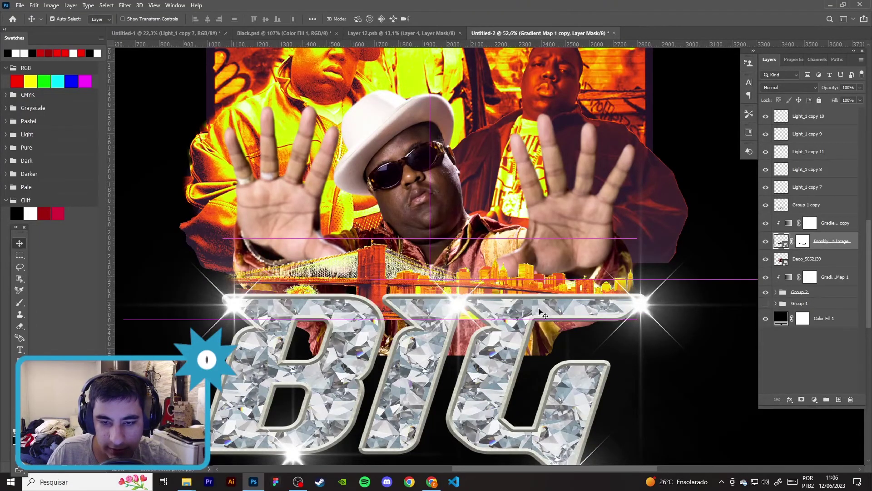
scroll(585, 327, down, 2)
scroll(584, 327, down, 3)
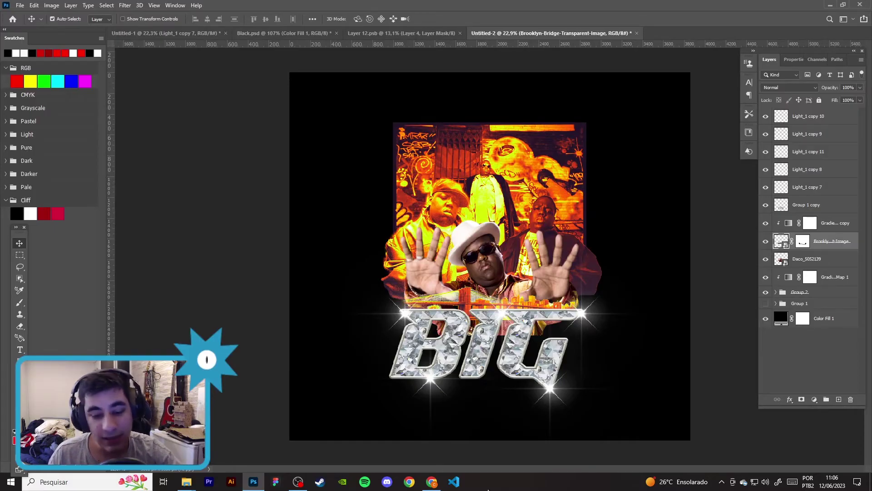
click(432, 482)
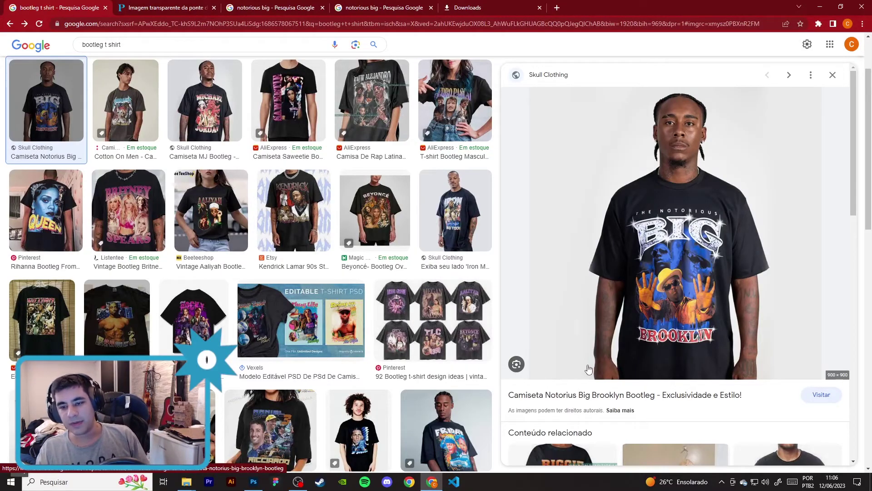
click(254, 482)
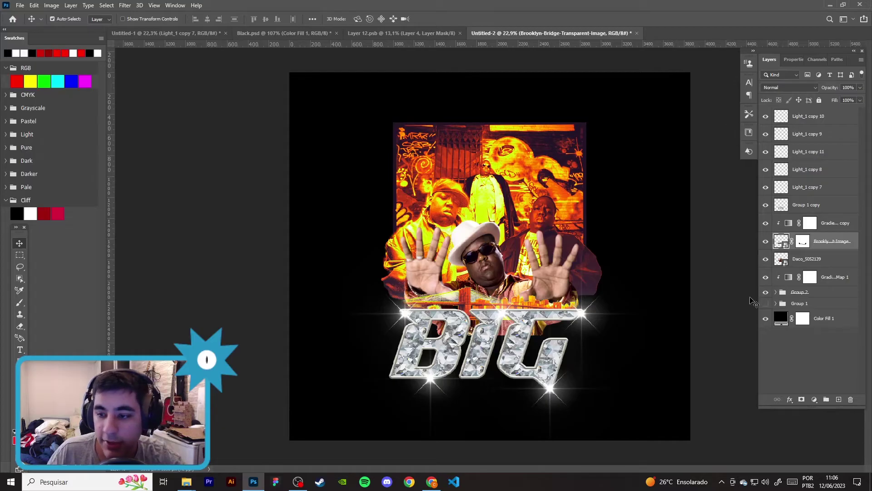
Step: Draw a text box across the top of the design and type the 'the notorius big' title
click(732, 276)
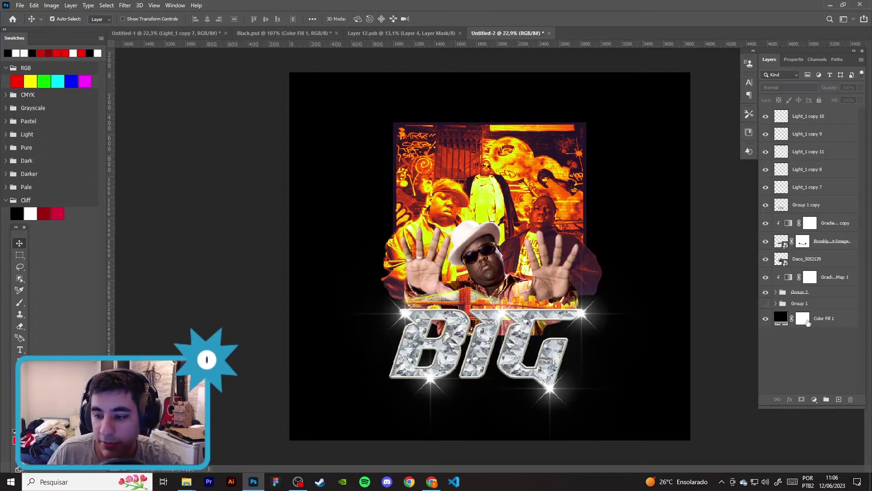
click(17, 350)
drag(353, 104, 672, 219)
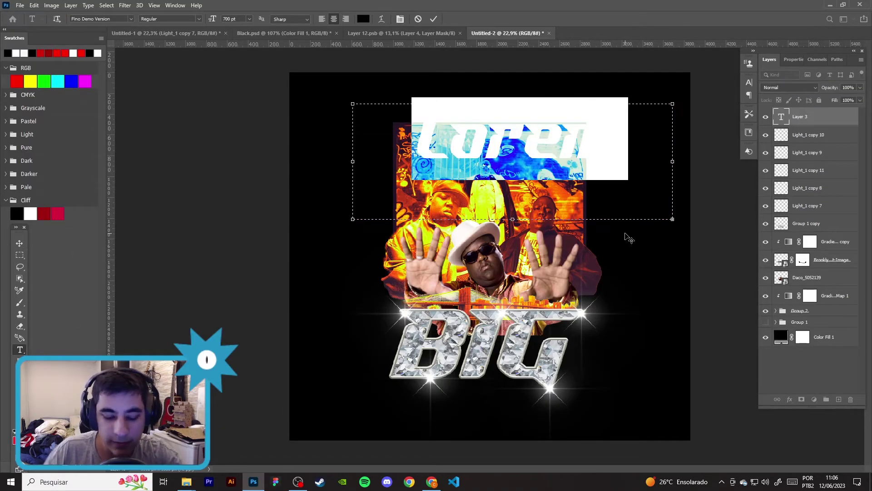
text(the no)
key(BackSpace)
key(BackSpace)
key(BackSpace)
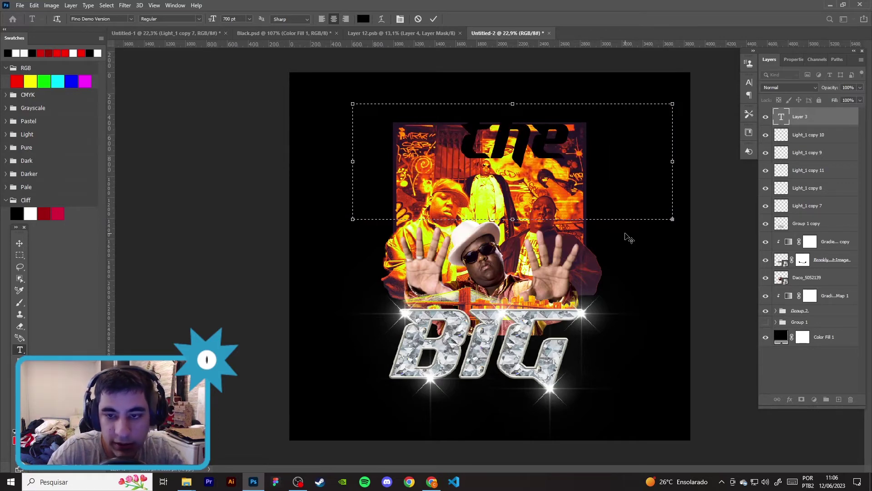
Step: Set the title's font size to 300 pt
click(792, 59)
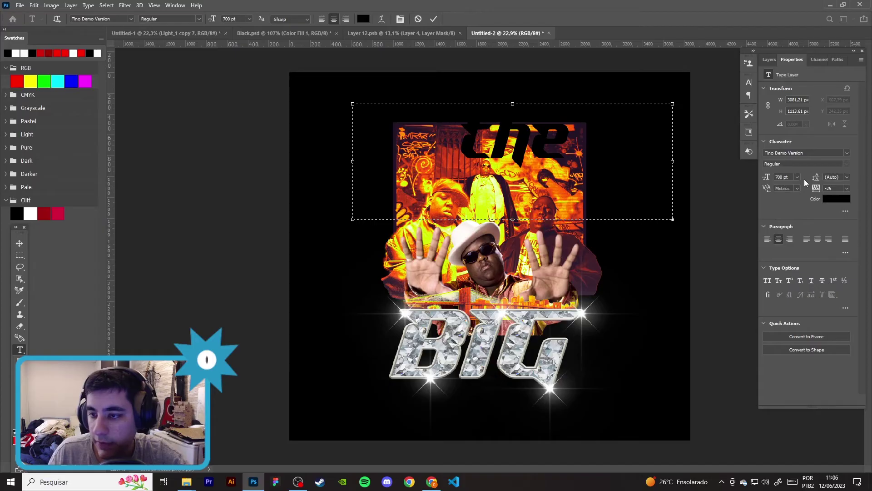
click(797, 177)
click(788, 293)
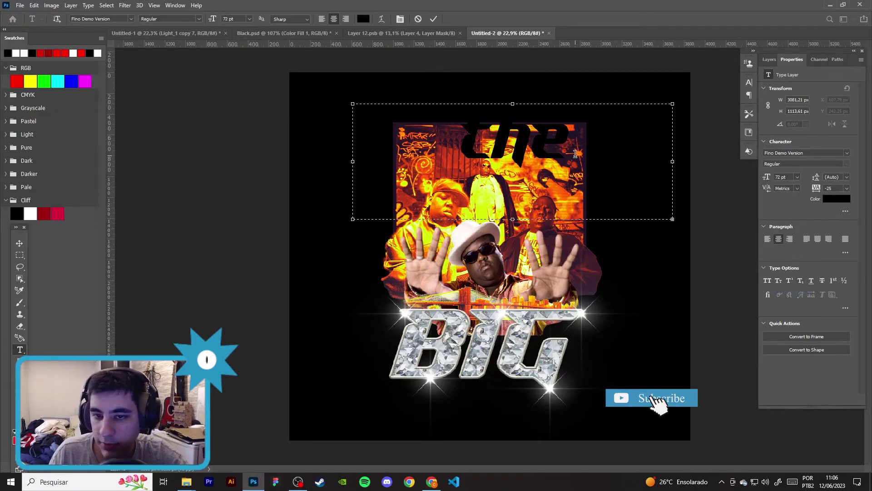
key(ctrl+a)
click(797, 177)
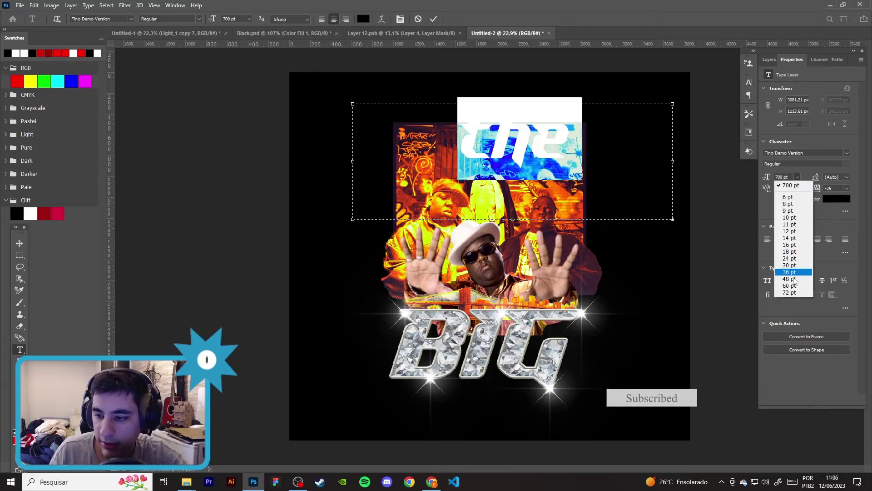
click(790, 292)
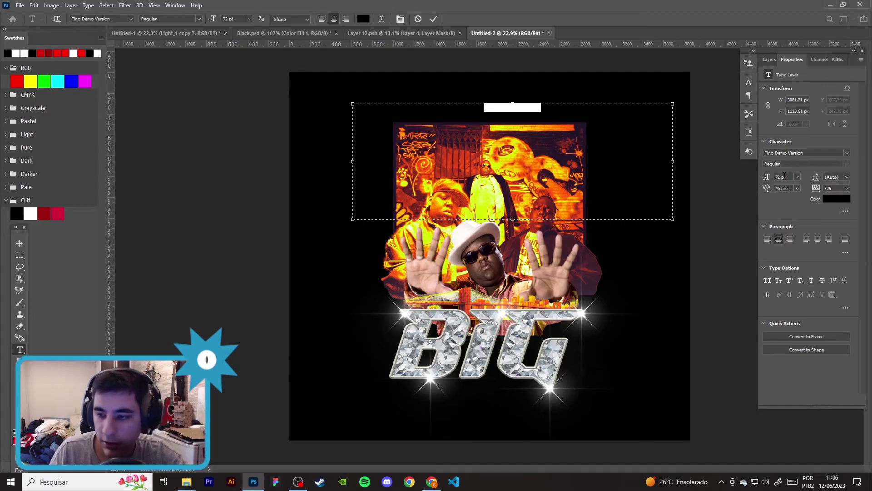
text(300)
key(Return)
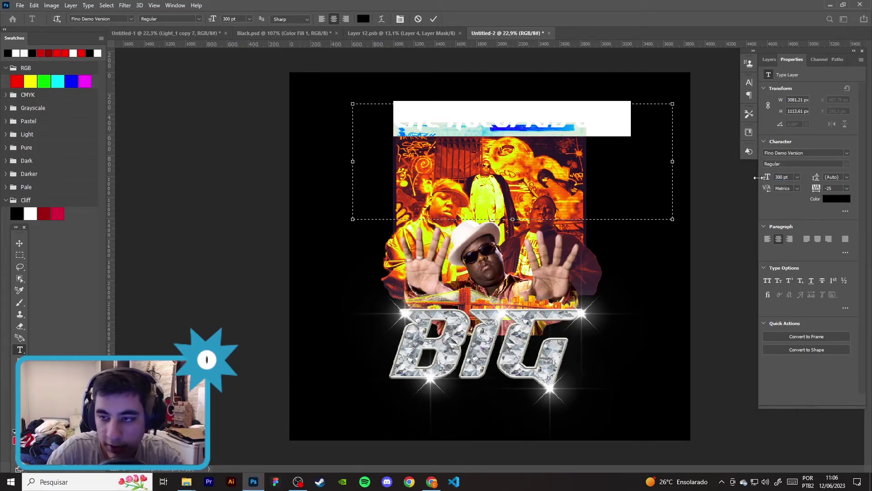
click(16, 248)
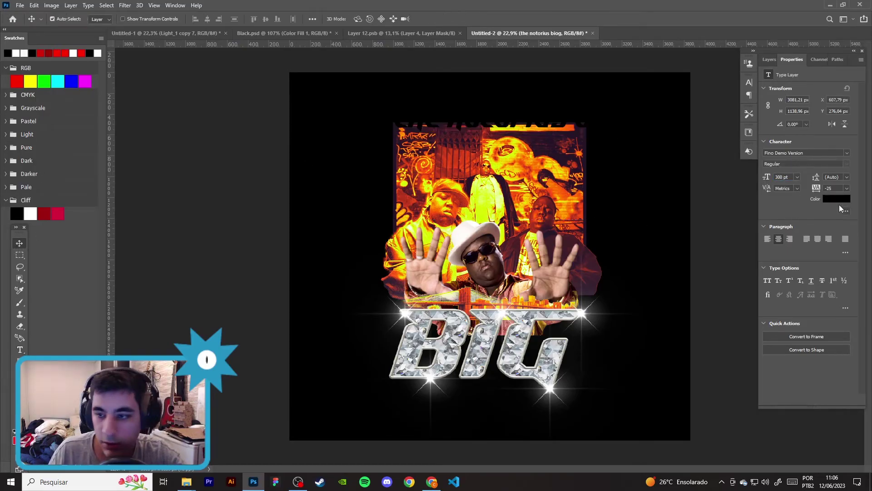
Step: Make the title white (#ffffff), move it down and fix the 'biog' typo
click(836, 199)
text(ffffff)
click(546, 86)
drag(613, 120, 592, 128)
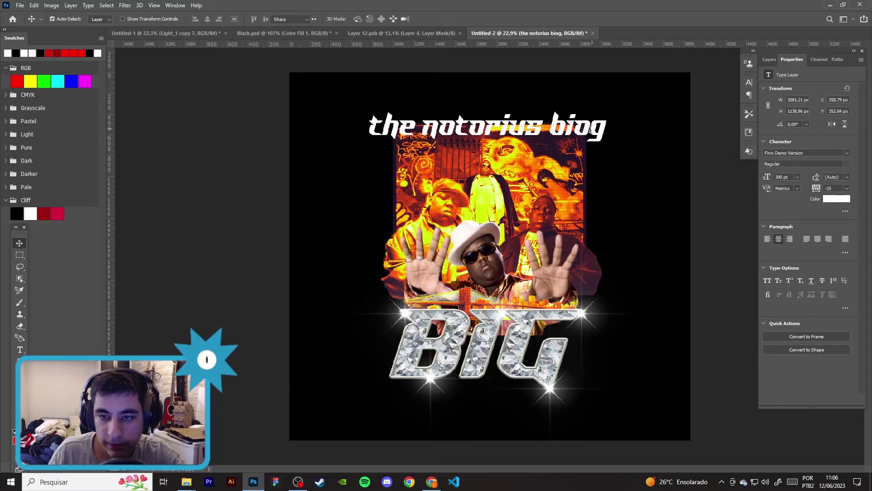
double_click(589, 130)
key(BackSpace)
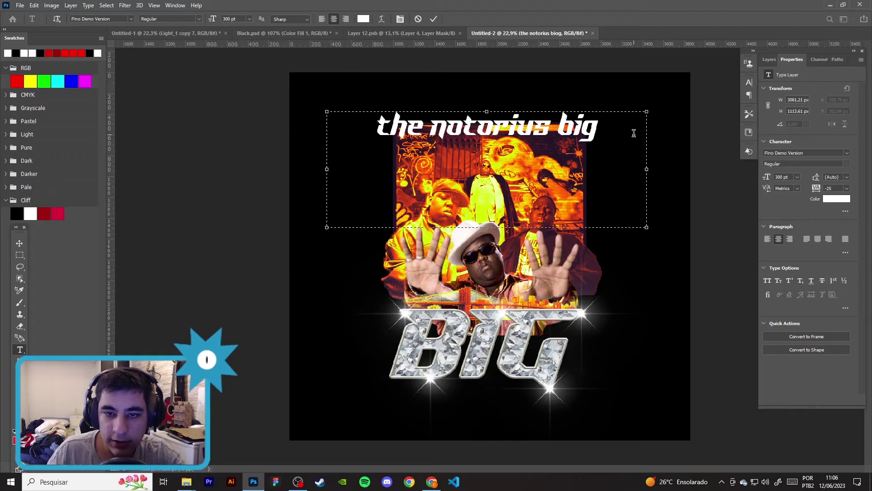
click(19, 243)
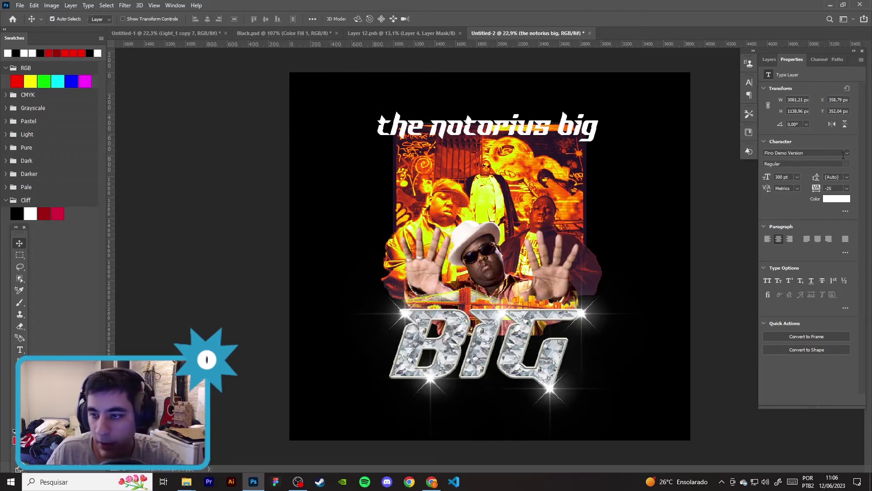
Step: Apply the Arkipelago script font and raise the title slightly above the photos
click(847, 153)
key(Up)
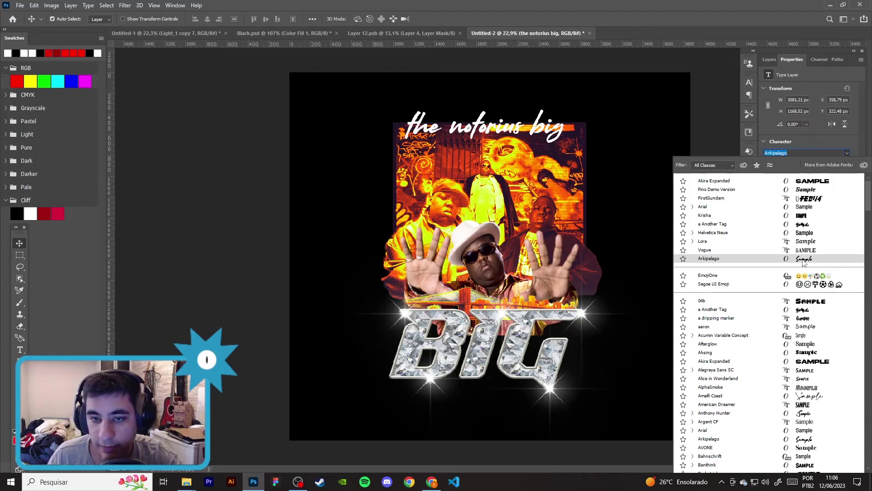
click(804, 259)
drag(544, 128, 545, 129)
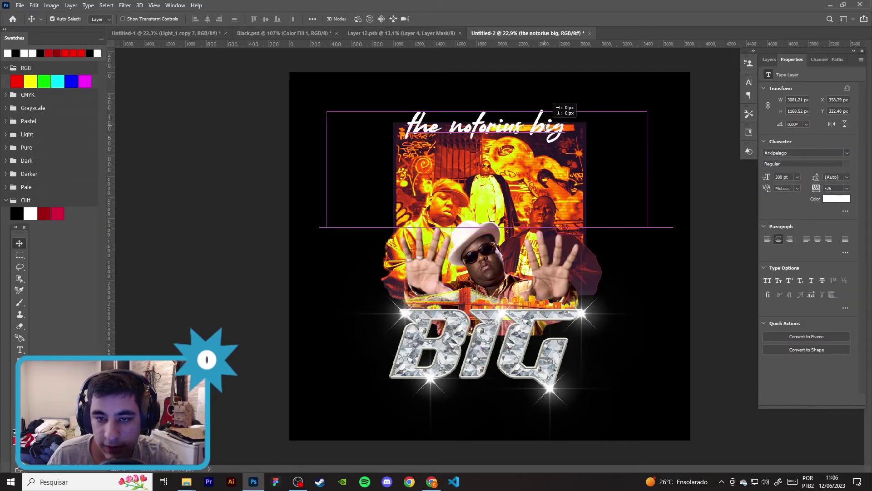
drag(546, 129, 545, 121)
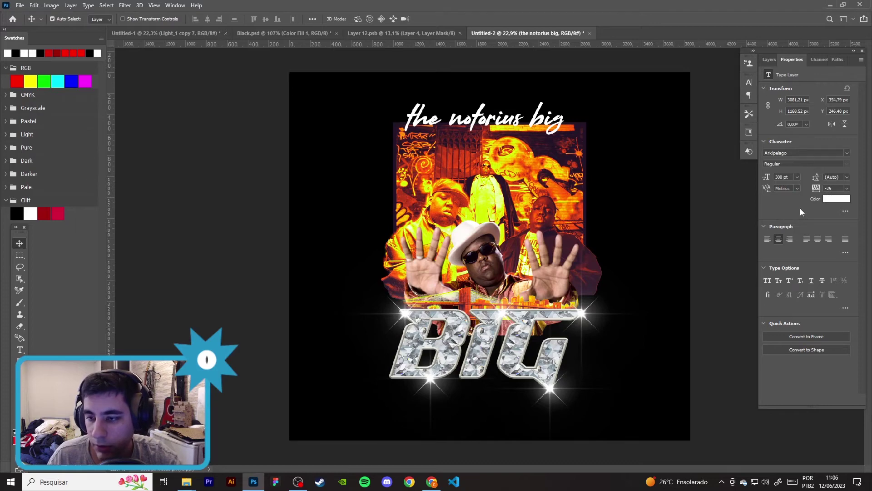
click(769, 59)
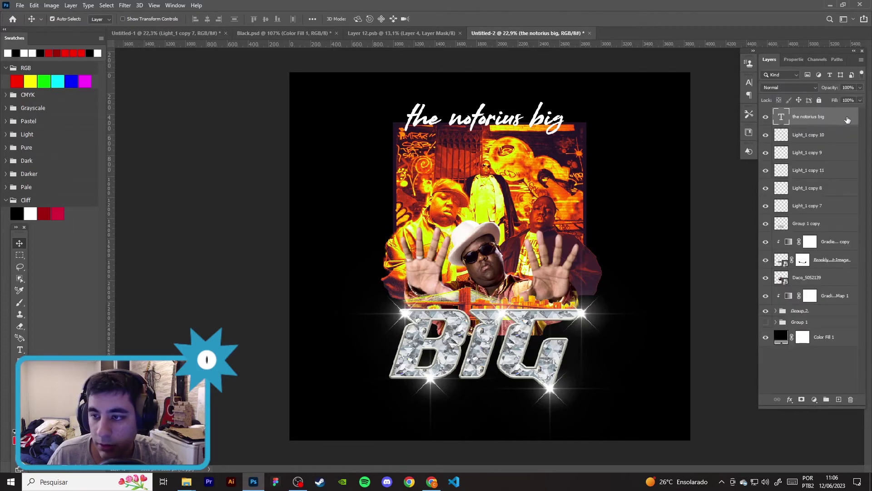
double_click(848, 120)
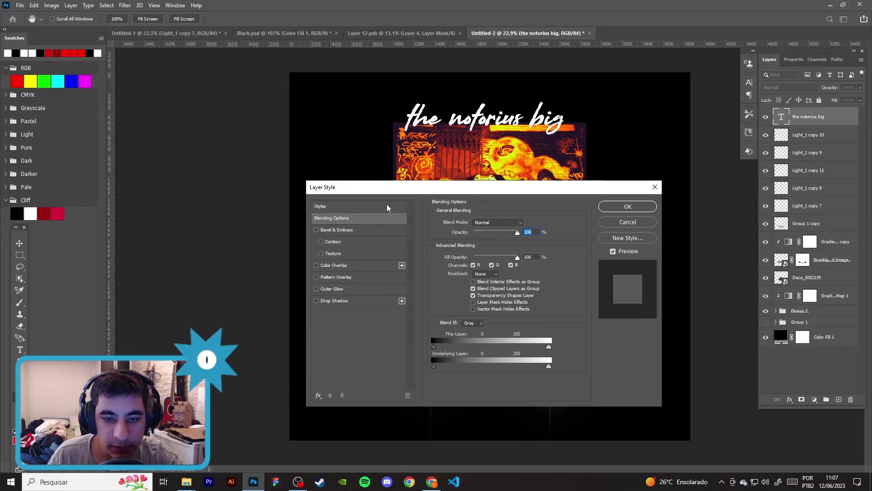
Step: Try Natural wood and gold layer style presets on the title
click(351, 209)
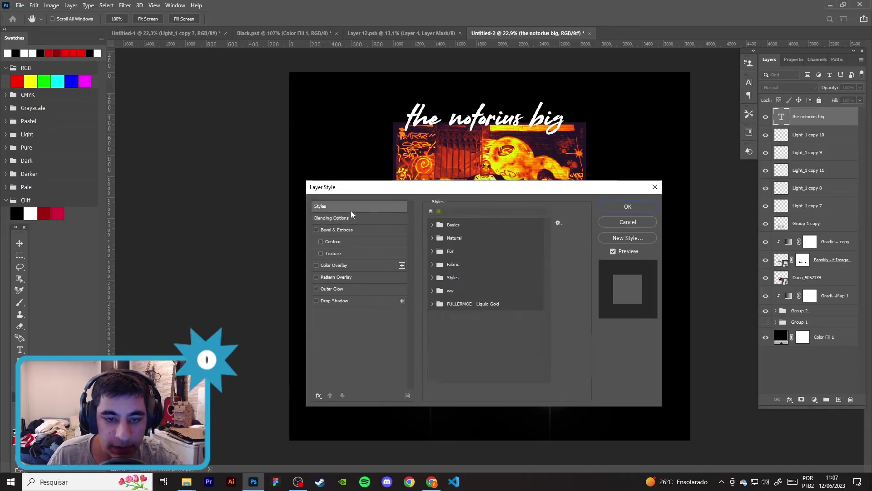
click(432, 238)
click(458, 266)
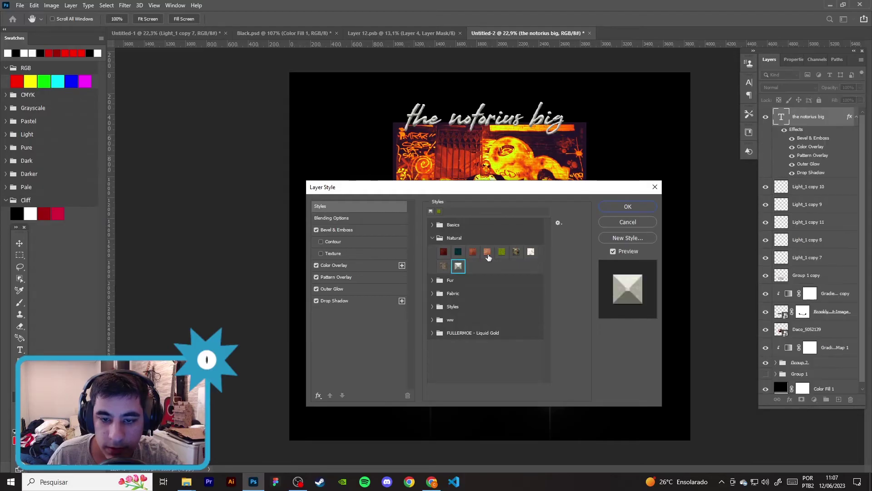
click(488, 253)
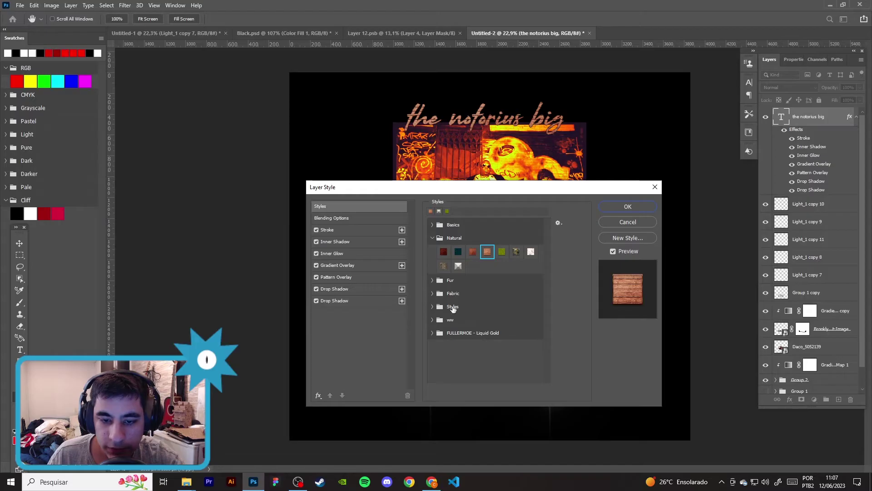
click(432, 307)
scroll(481, 322, down, 1)
click(487, 335)
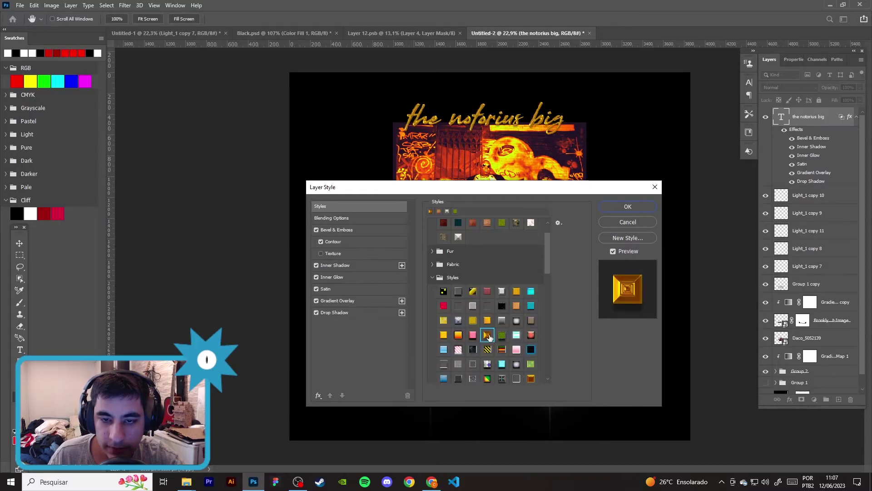
scroll(500, 335, down, 1)
scroll(504, 331, down, 1)
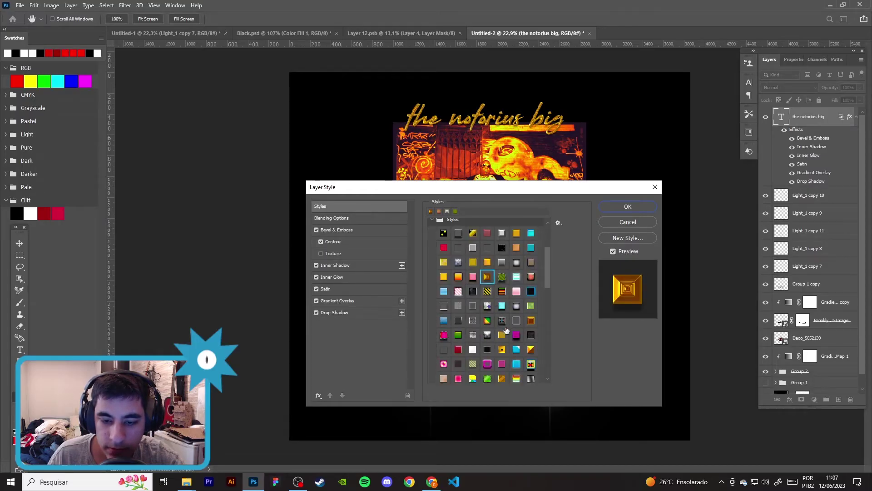
click(530, 321)
scroll(518, 323, down, 2)
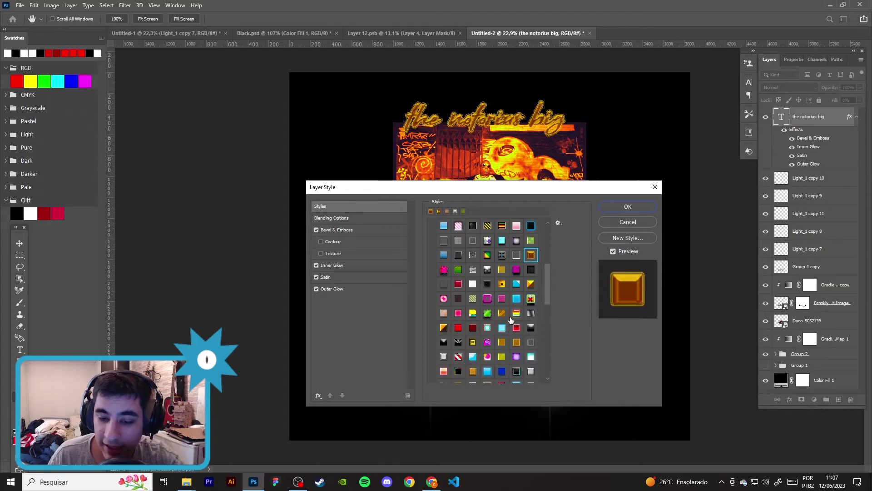
click(502, 312)
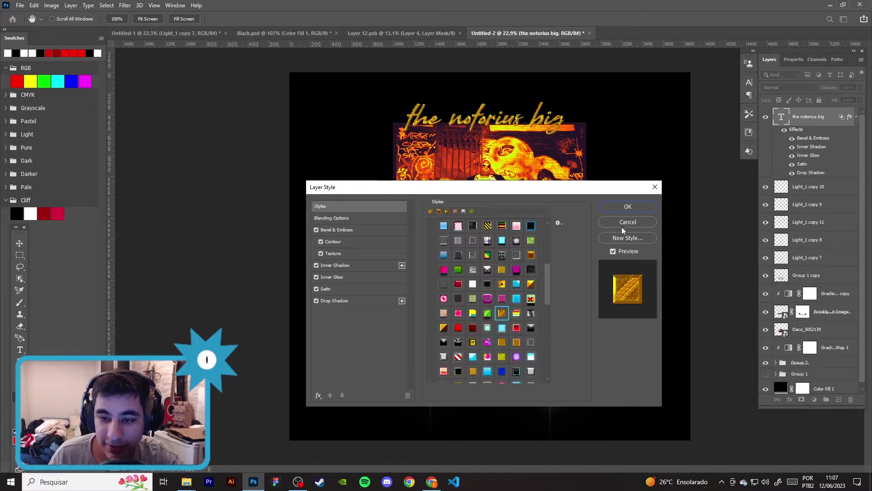
Step: Preview glowing and neon styles, then apply the orange gradient style to the title
scroll(500, 318, down, 1)
scroll(495, 321, down, 1)
scroll(490, 321, down, 1)
click(488, 321)
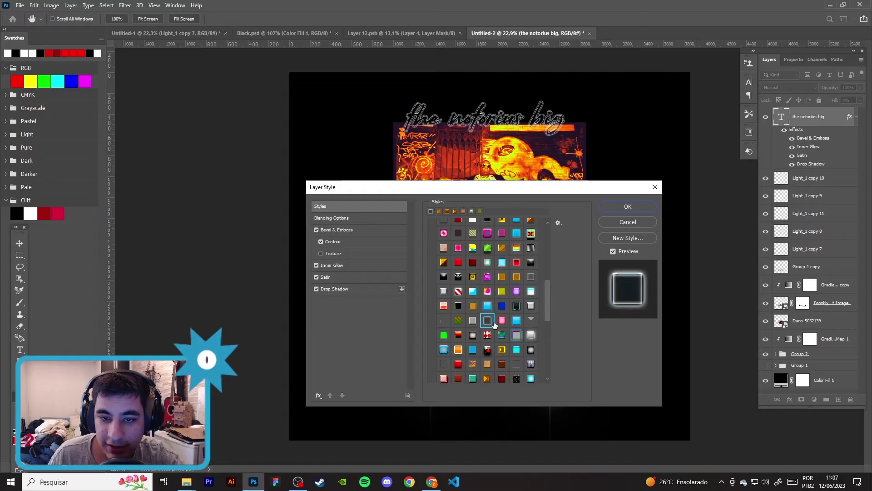
click(501, 322)
click(501, 321)
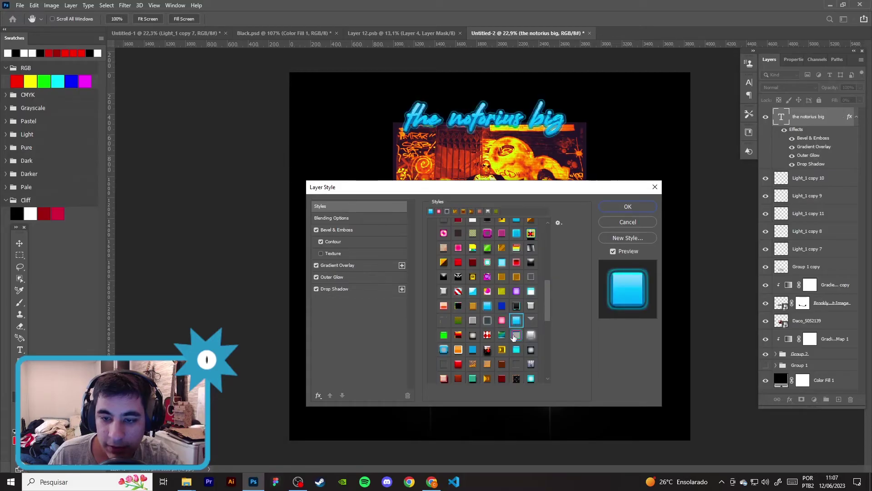
click(514, 337)
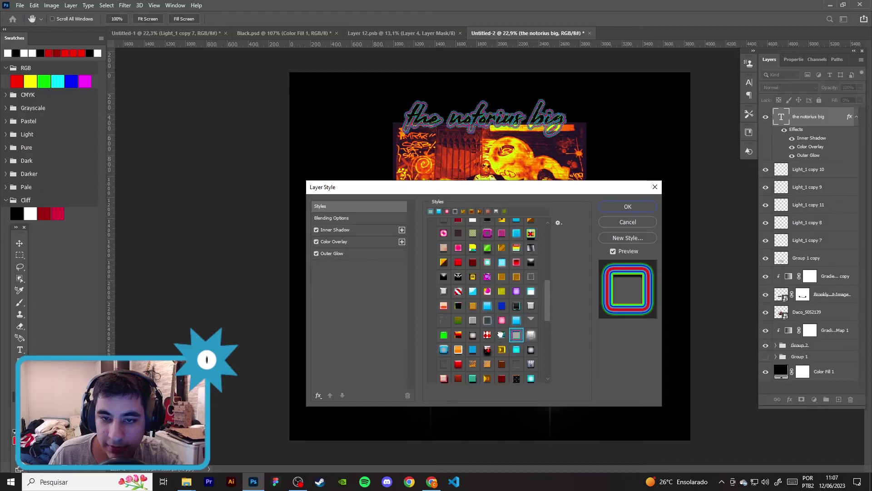
click(501, 335)
click(487, 350)
click(457, 350)
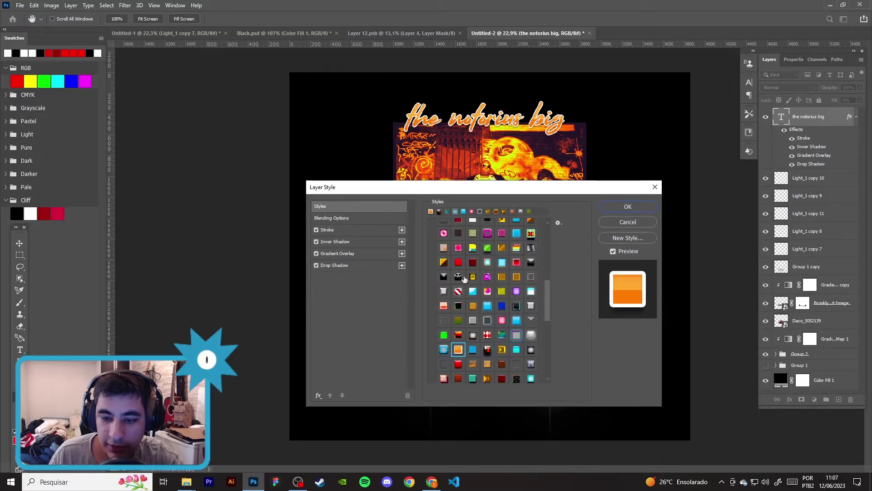
drag(492, 187, 250, 185)
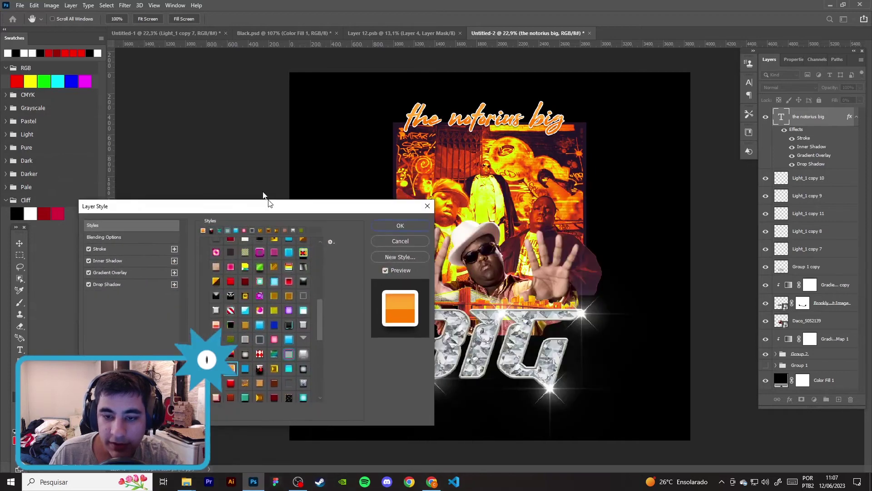
click(387, 205)
Step: Enlarge the title to about 134% and move it up above the photos
key(ctrl+t)
mouse_move(647, 118)
mouse_down()
mouse_move(708, 77)
mouse_move(706, 110)
mouse_move(724, 91)
mouse_up()
drag(593, 173, 585, 132)
key(Return)
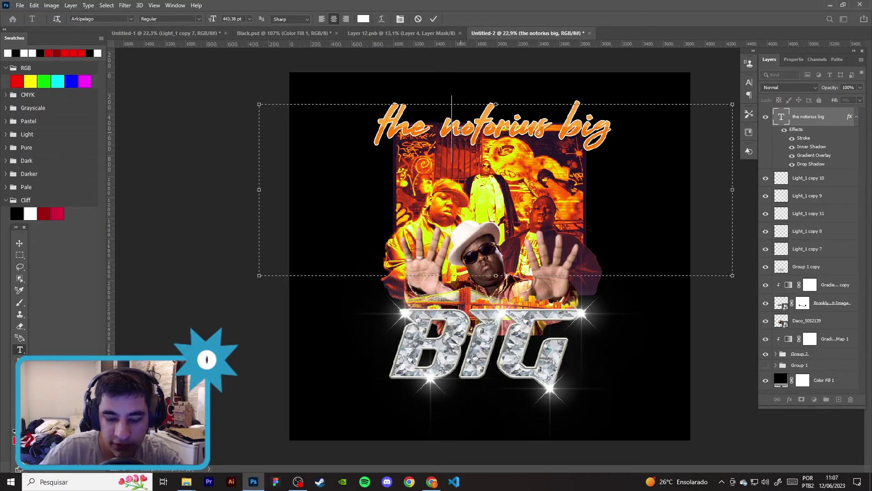
Step: Edit the title to read 'The Notorius big' with capital T and N, and commit
key(BackSpace)
text(N)
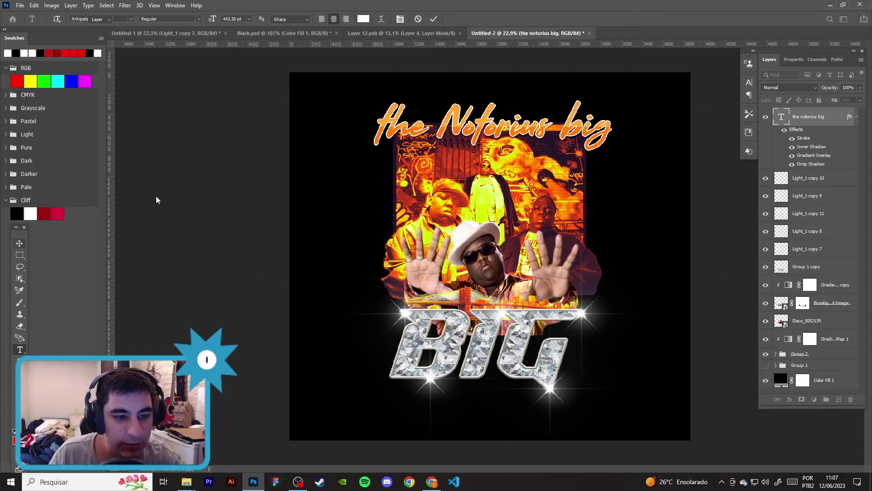
key(ctrl+a)
click(392, 126)
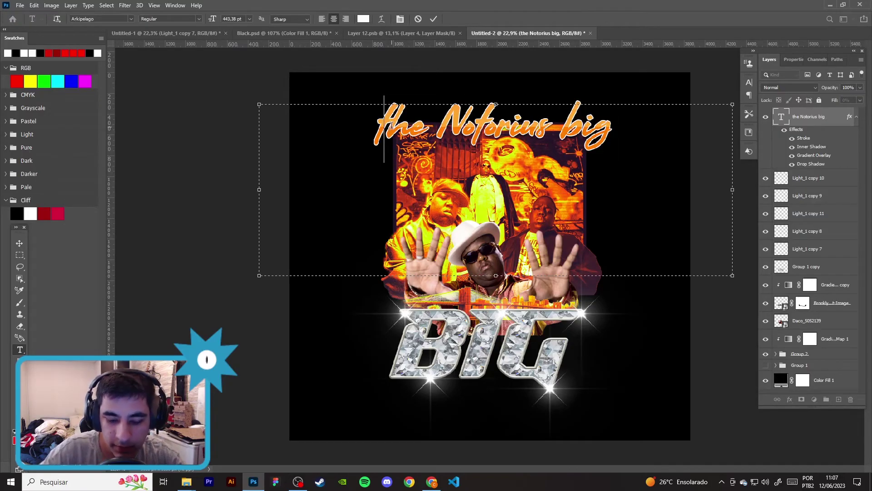
key(Delete)
text(T)
key(BackSpace)
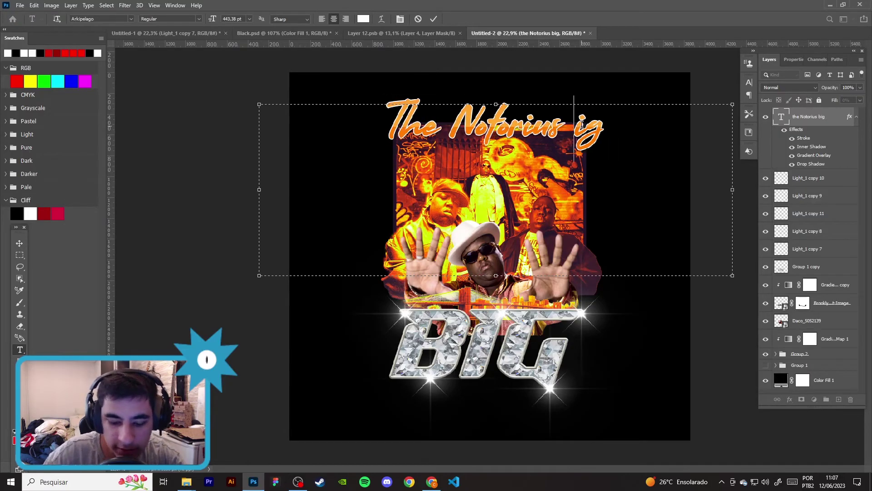
key(Delete)
key(Delete)
text(BIG)
key(BackSpace)
key(BackSpace)
key(BackSpace)
key(BackSpace)
text(big)
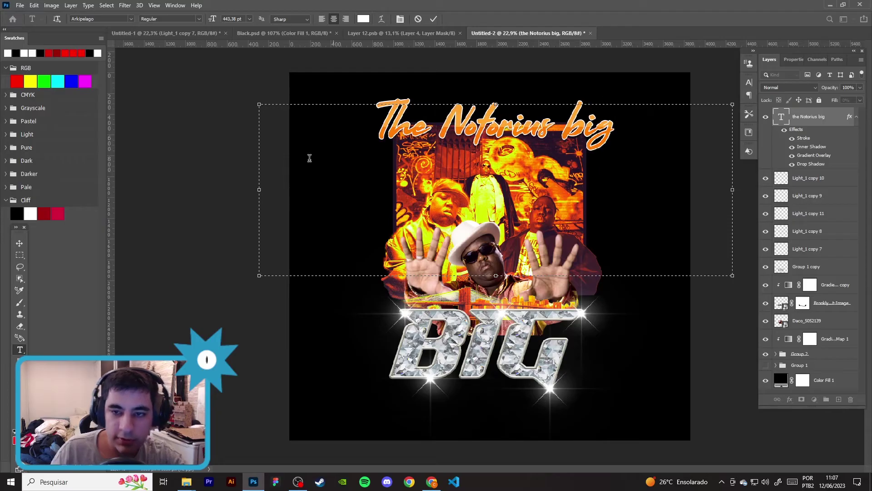
key(ctrl+Return)
Step: Nudge the title slightly left and undo an accidentally duplicated light flare
drag(555, 106, 575, 125)
drag(411, 321, 501, 258)
key(ctrl+z)
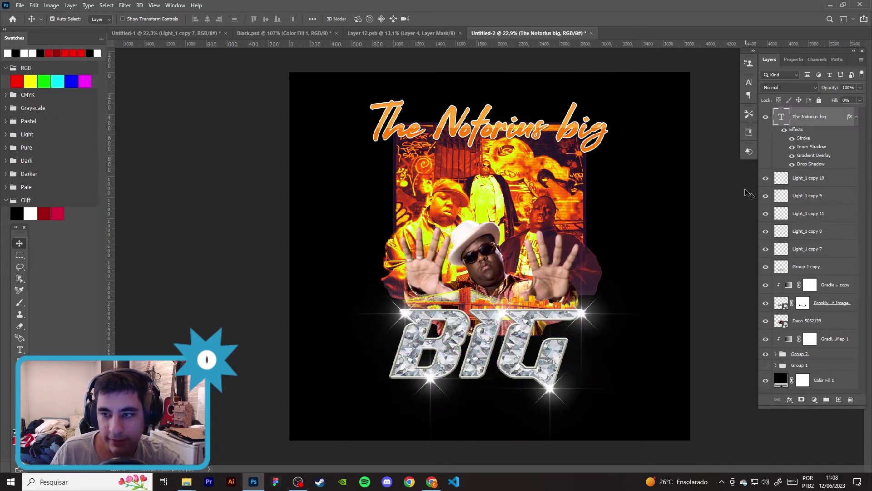
click(713, 207)
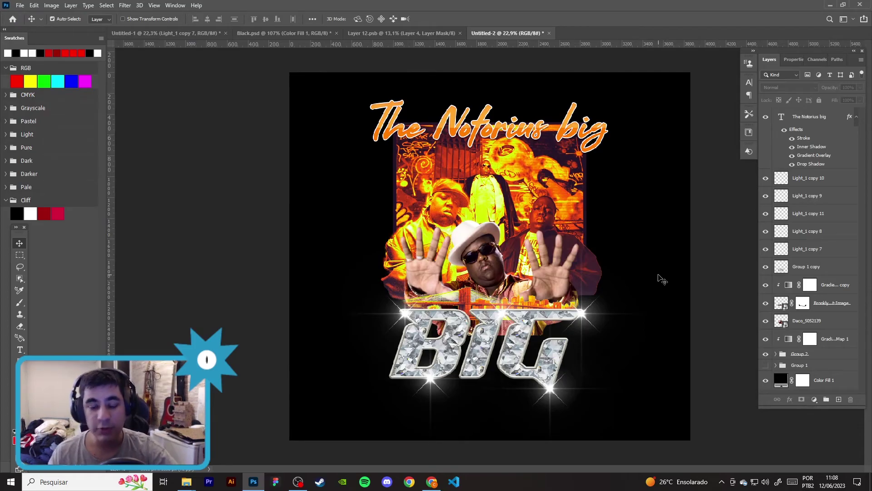
Step: Delete the black Color Fill 1 background and merge a copy of all visible layers
click(839, 384)
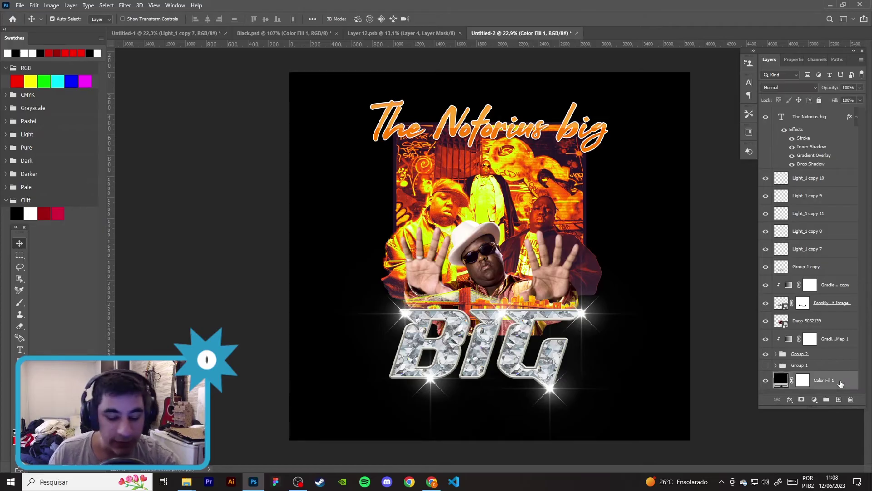
key(Delete)
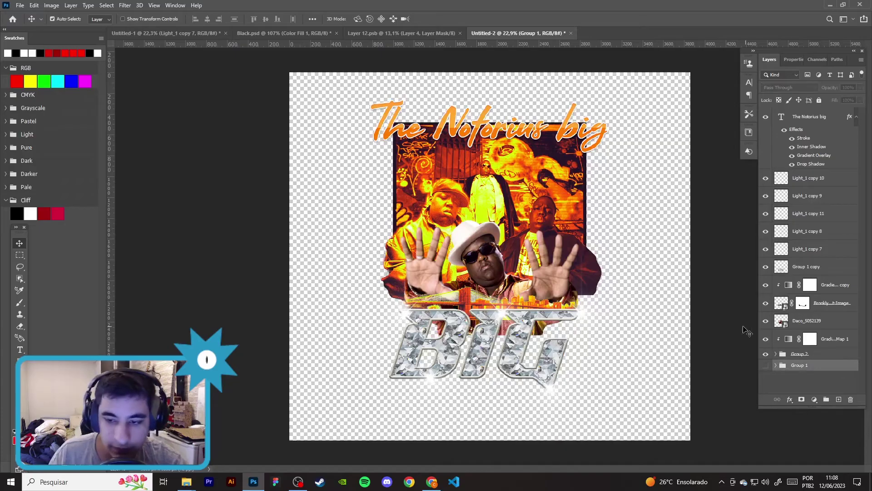
click(724, 326)
key(ctrl+alt+shift+e)
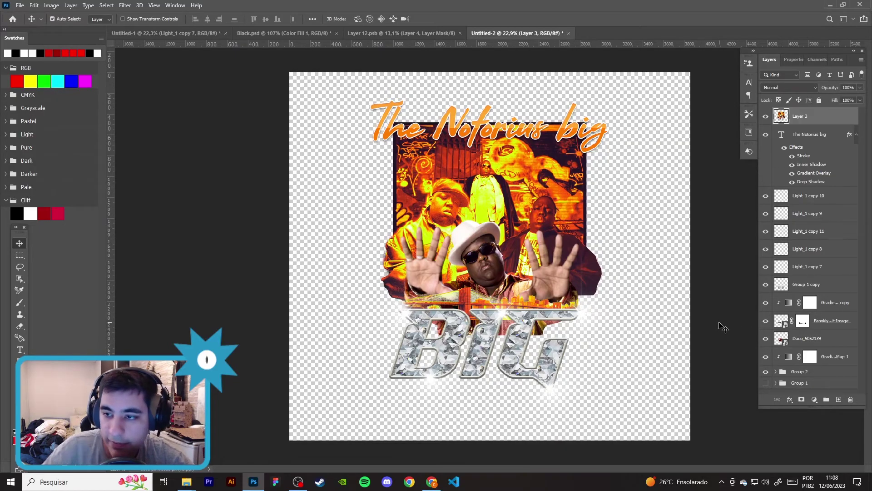
Step: In Layer 12.psb, hide the POZE artwork, paste the design enlarged to about 152%, and save
click(394, 33)
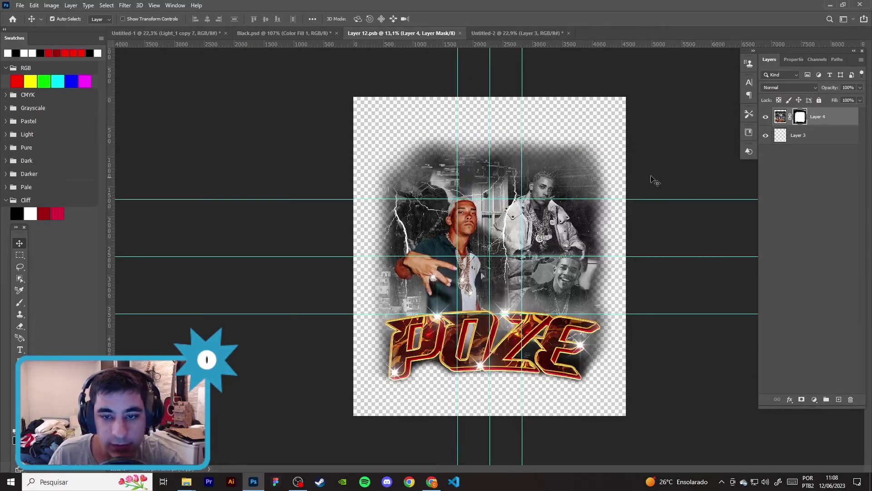
click(766, 117)
key(ctrl+v)
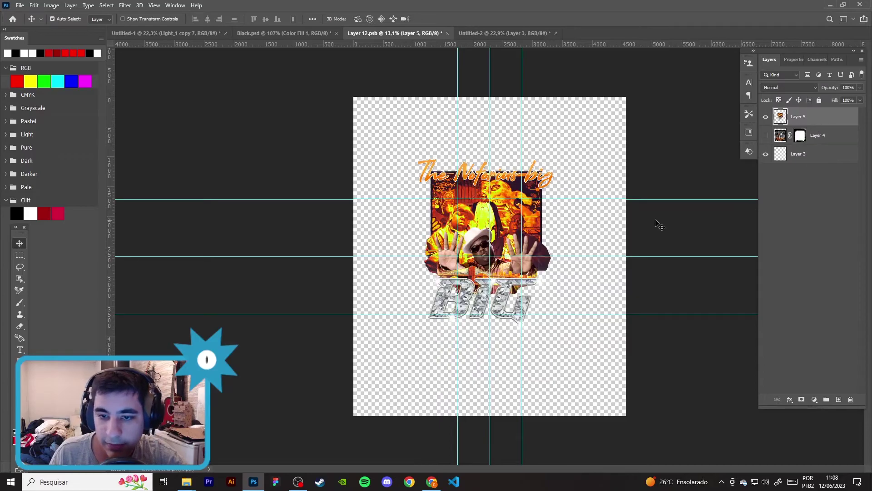
key(ctrl+t)
mouse_move(590, 160)
mouse_down()
mouse_move(654, 139)
mouse_move(668, 114)
mouse_up()
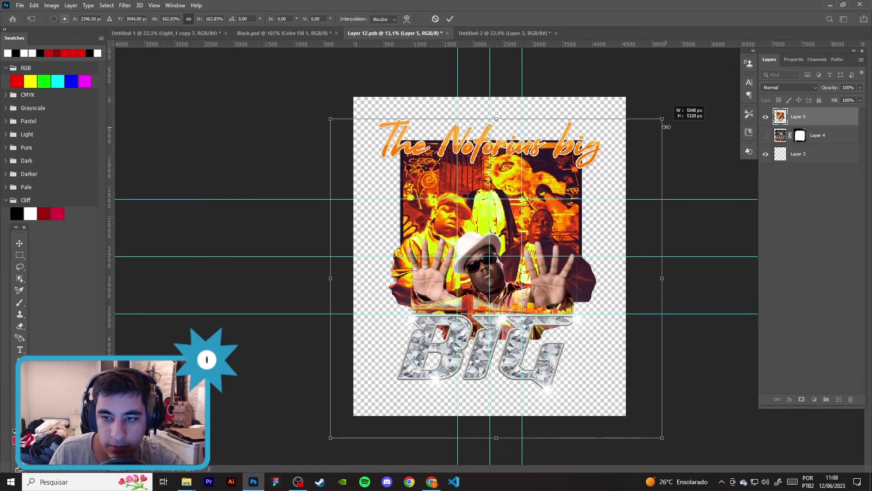
key(Return)
key(ctrl+s)
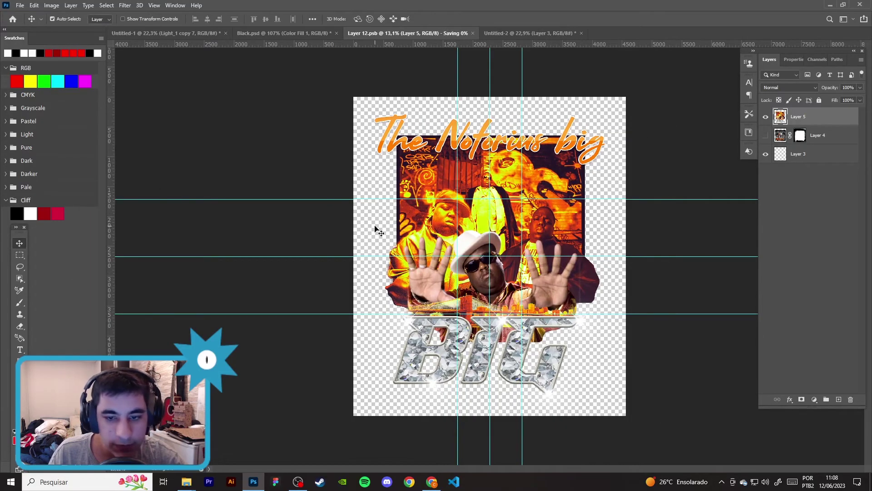
click(292, 33)
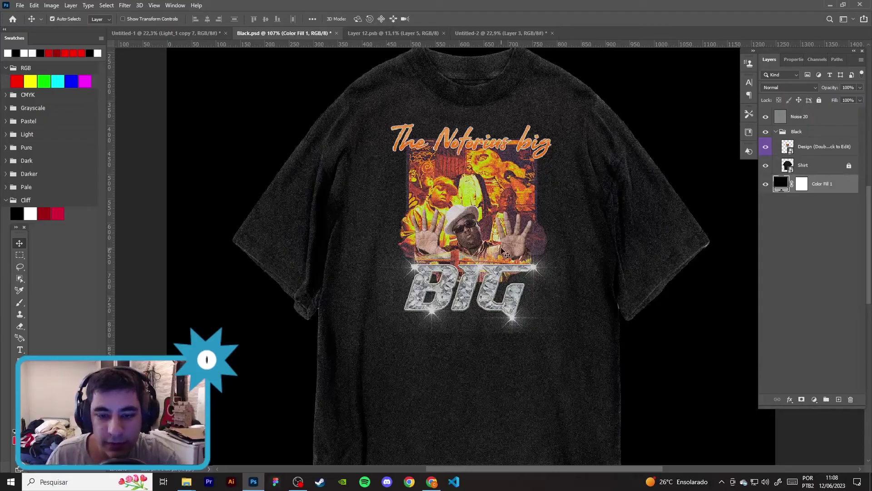
Step: Slightly enlarge the Design layer on the black shirt mockup with Free Transform
scroll(505, 249, down, 2)
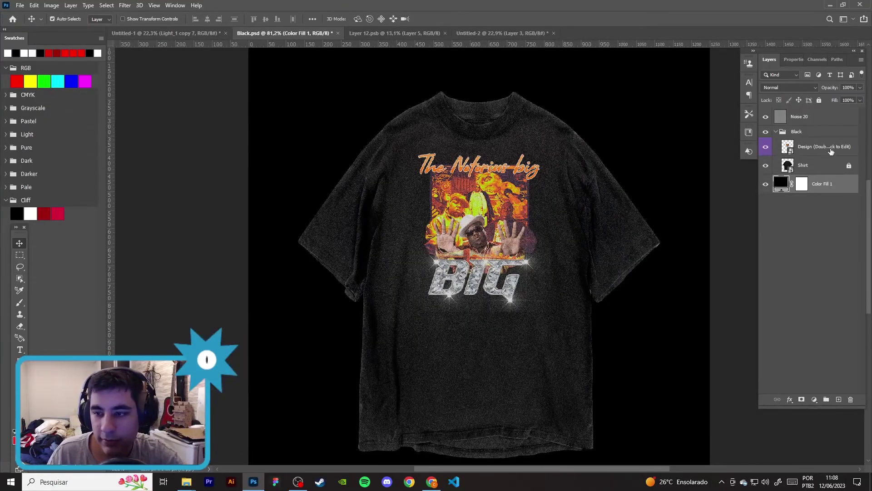
click(829, 151)
key(ctrl+t)
drag(552, 151, 557, 144)
click(19, 243)
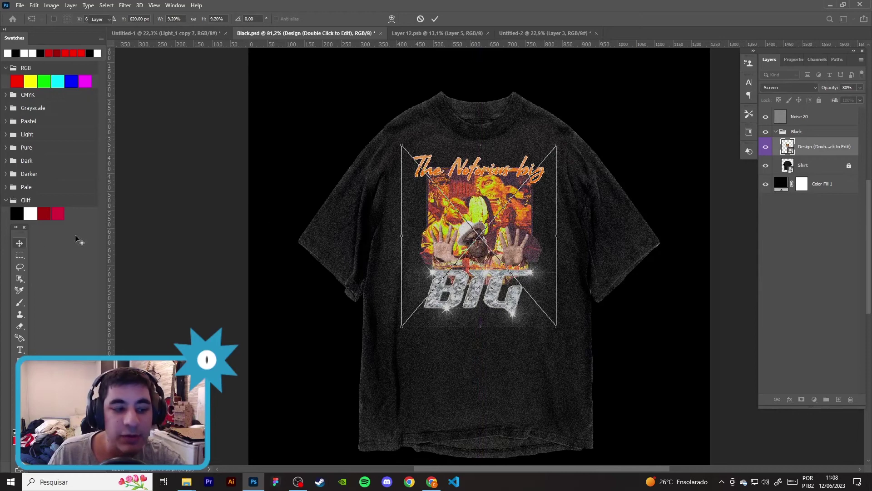
Step: Move the Design layer about 28 px lower on the shirt and commit
click(814, 117)
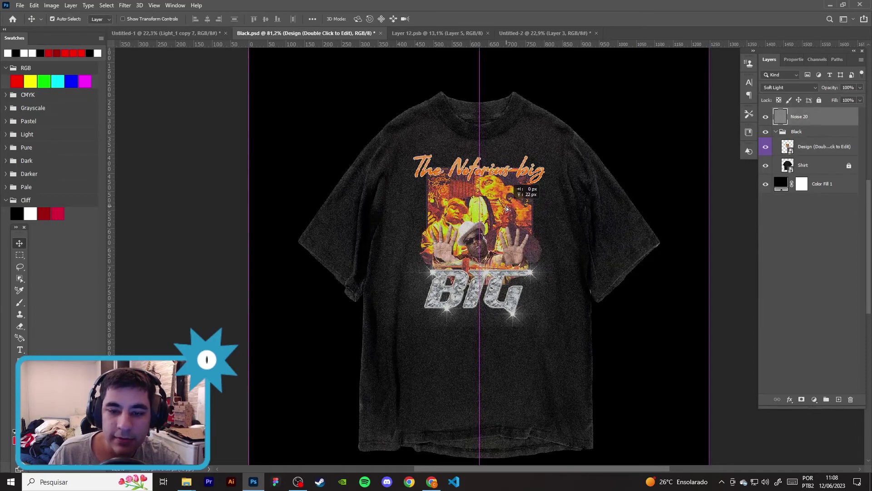
click(820, 151)
key(ctrl+t)
drag(540, 221, 541, 249)
click(19, 243)
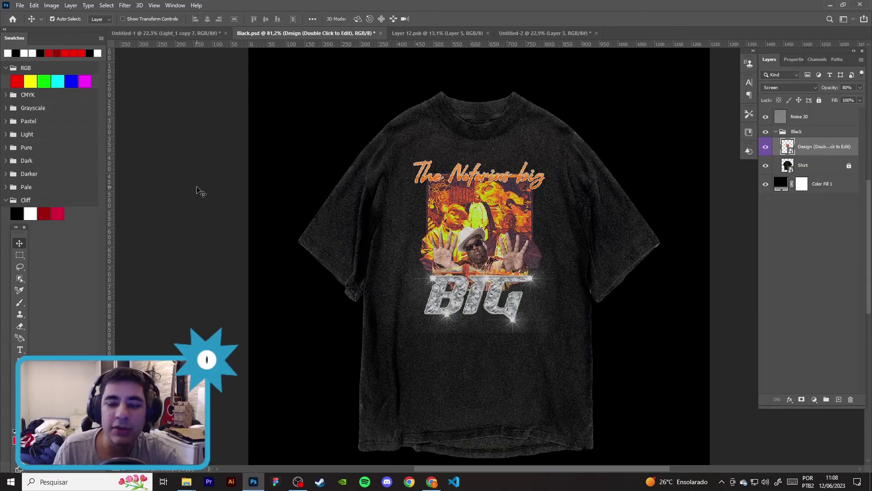
Step: Return to the Untitled-2 document and undo the merged Layer 3
click(454, 31)
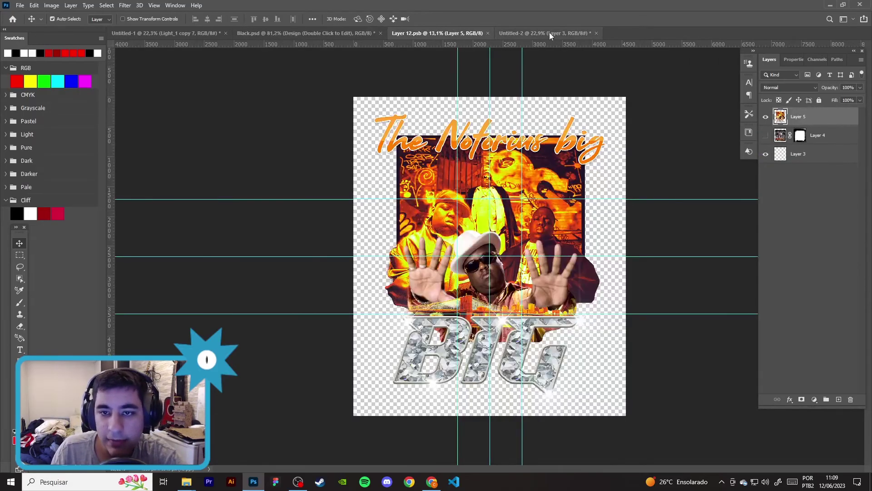
click(549, 33)
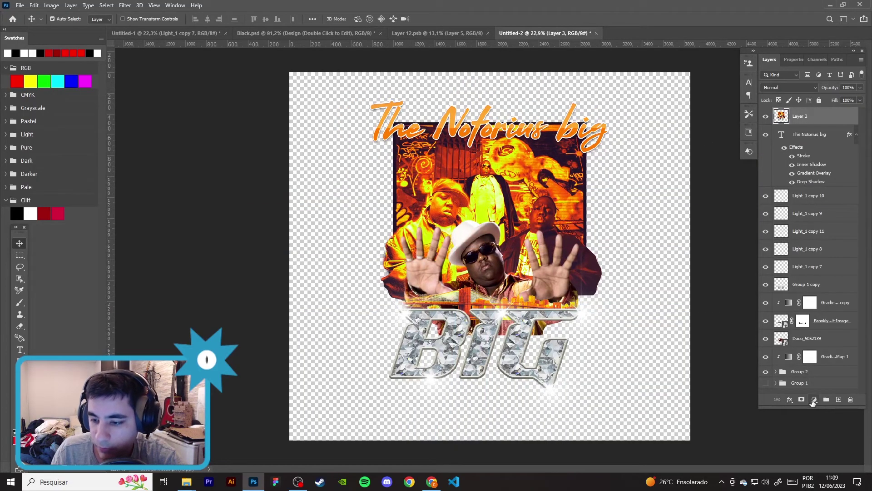
key(ctrl+z)
key(ctrl+z)
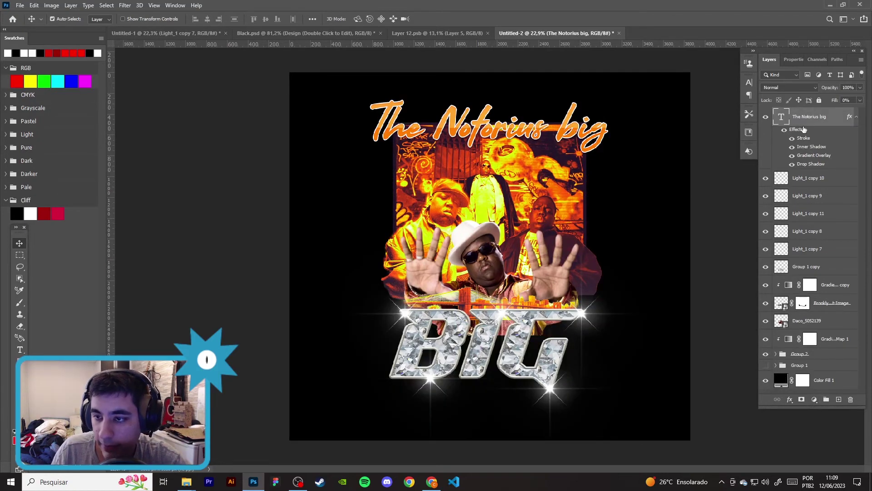
Step: Review the title's Stroke, Inner Shadow, Gradient Overlay and Drop Shadow effects, keeping them unchanged
double_click(833, 120)
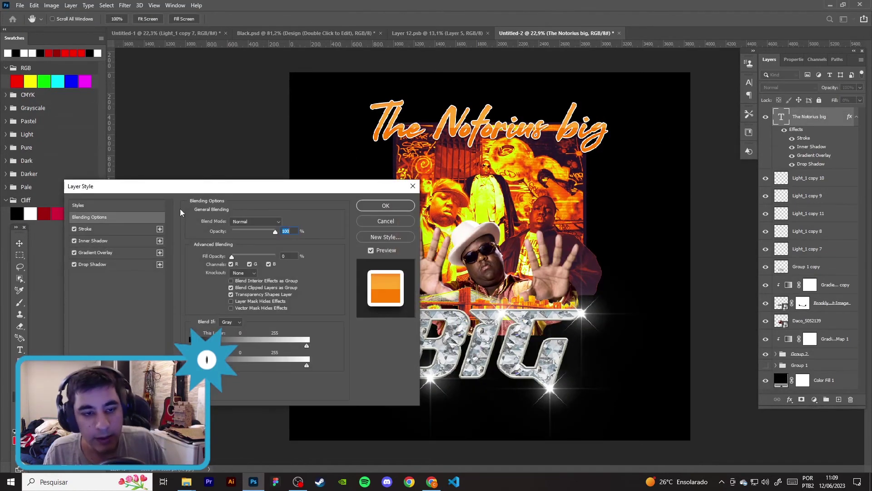
click(105, 209)
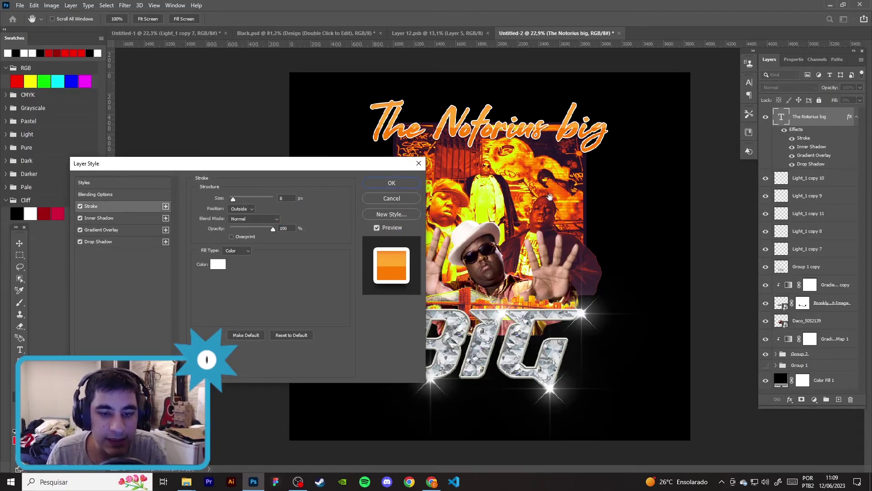
click(126, 221)
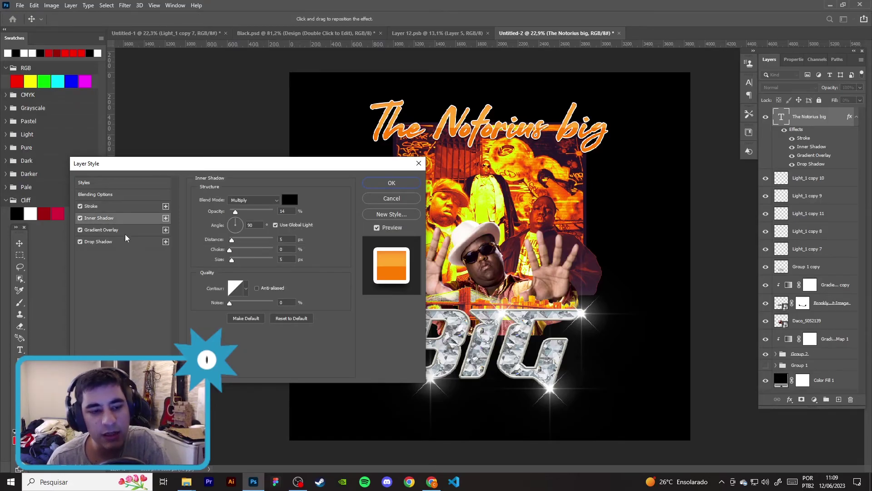
click(124, 233)
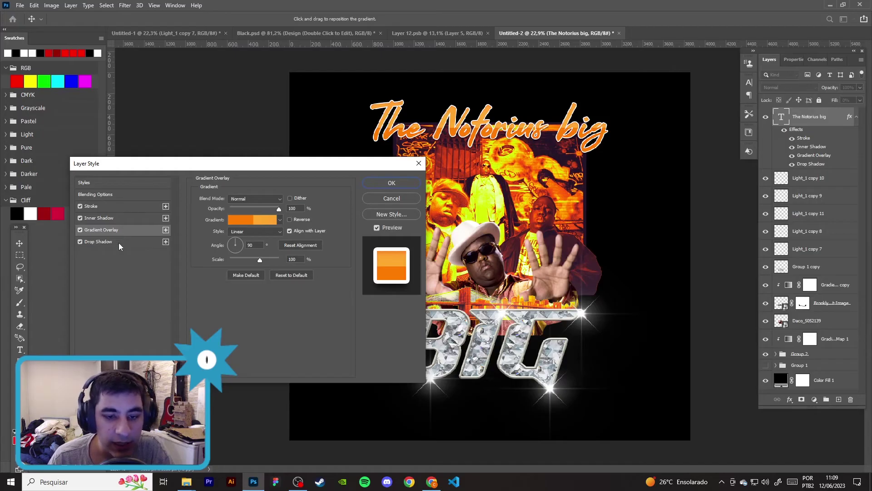
click(121, 242)
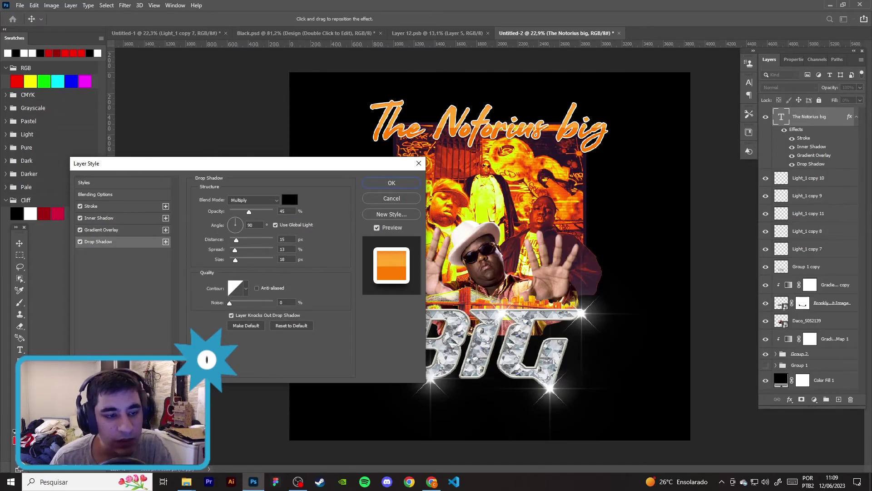
click(82, 365)
click(161, 328)
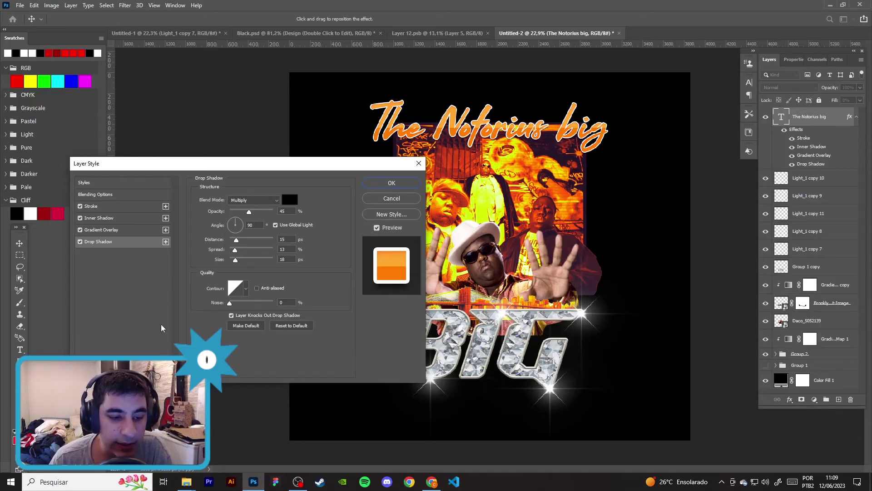
click(391, 183)
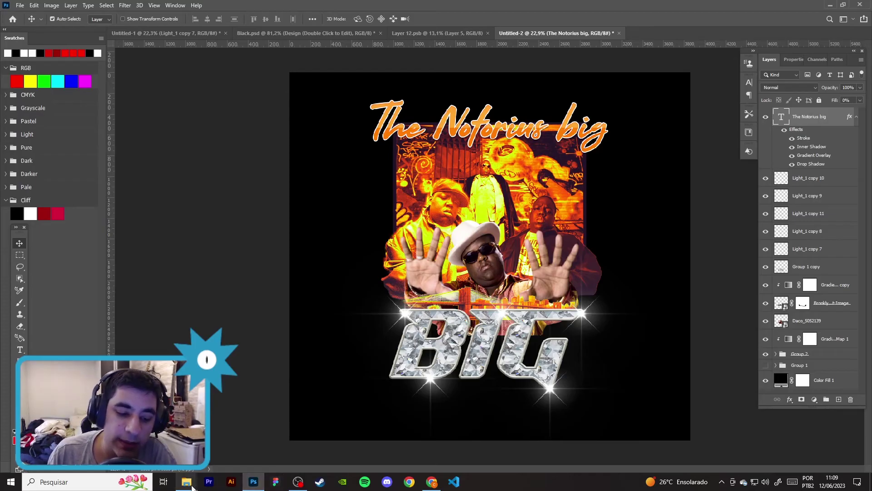
Step: Try placing Thunder 1.png from the ASSETS folder onto the canvas, then cancel the placement
click(432, 482)
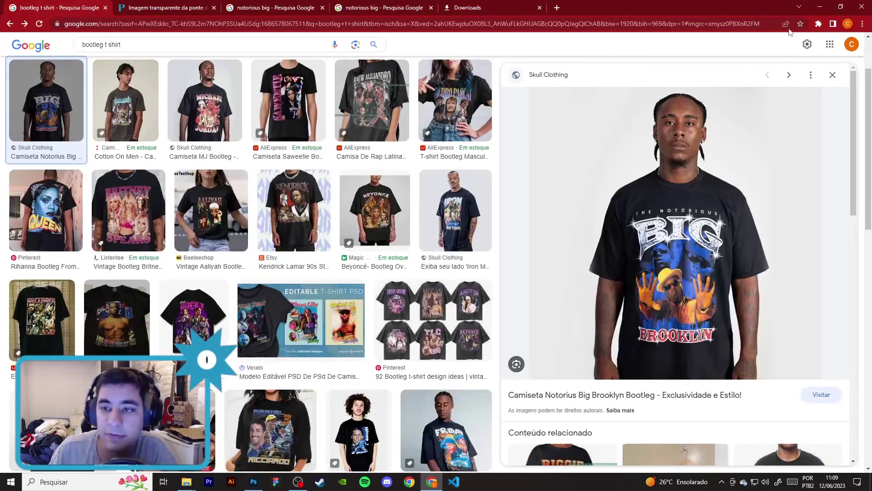
key(alt+Tab)
click(820, 7)
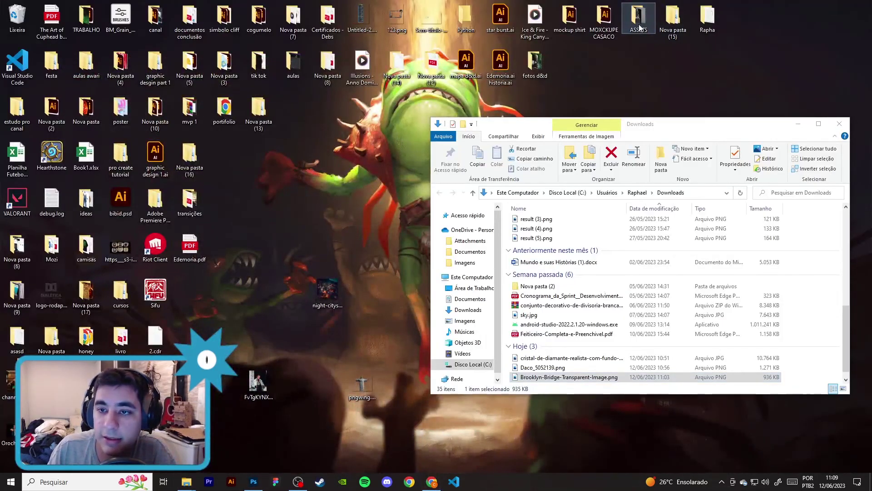
double_click(639, 20)
click(545, 368)
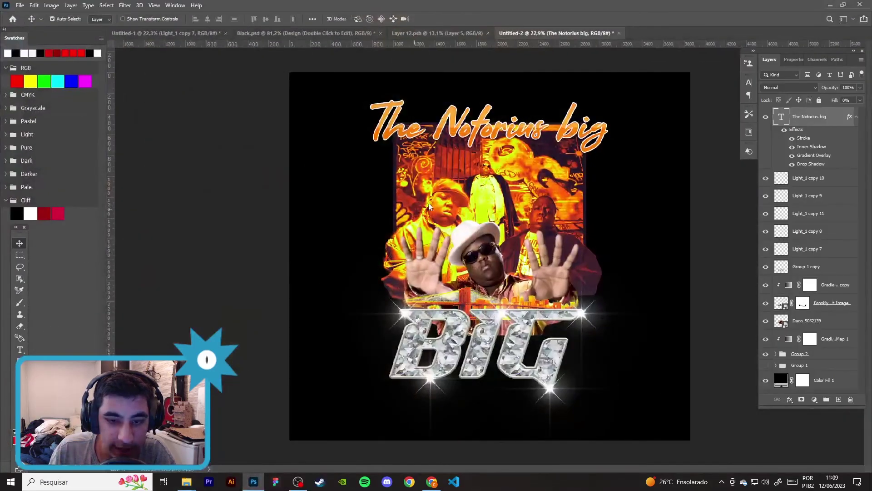
mouse_move(419, 430)
mouse_down()
mouse_move(511, 205)
mouse_move(559, 169)
mouse_move(519, 168)
mouse_move(571, 174)
mouse_move(514, 166)
mouse_move(539, 210)
mouse_up()
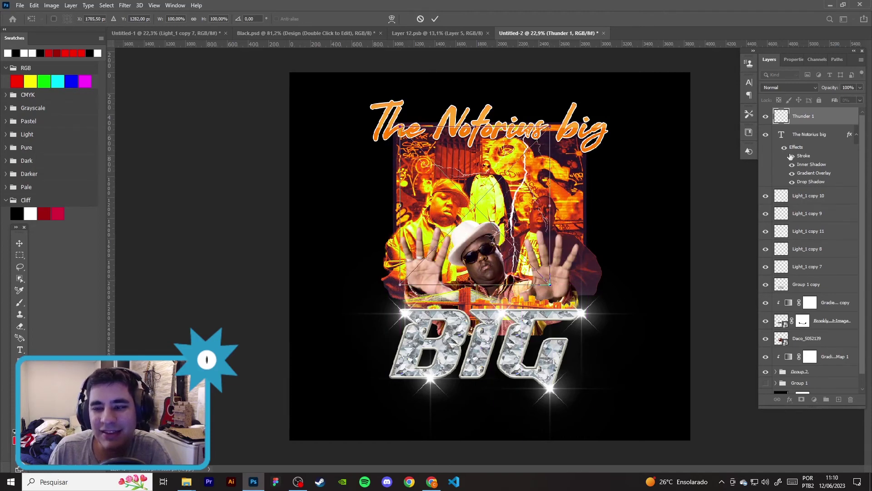
key(Escape)
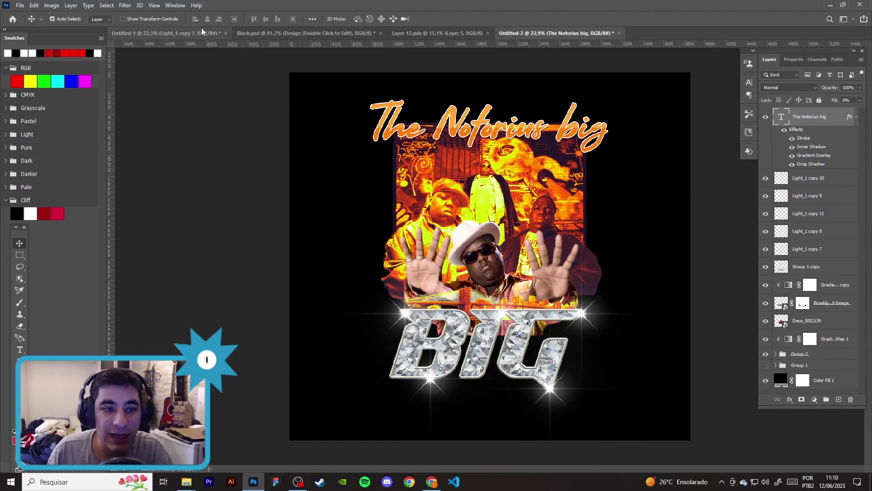
click(202, 30)
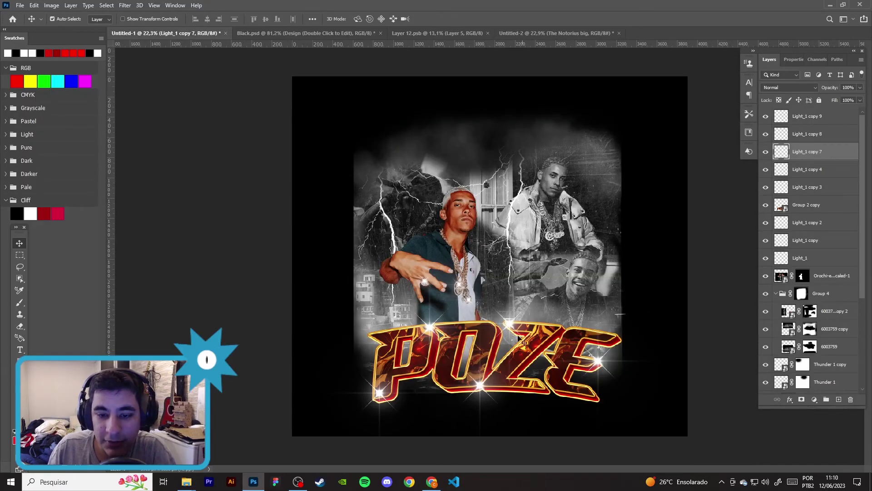
Step: Return to the Untitled-2 Notorious Big artwork, then bring the Google Images search forward
click(578, 34)
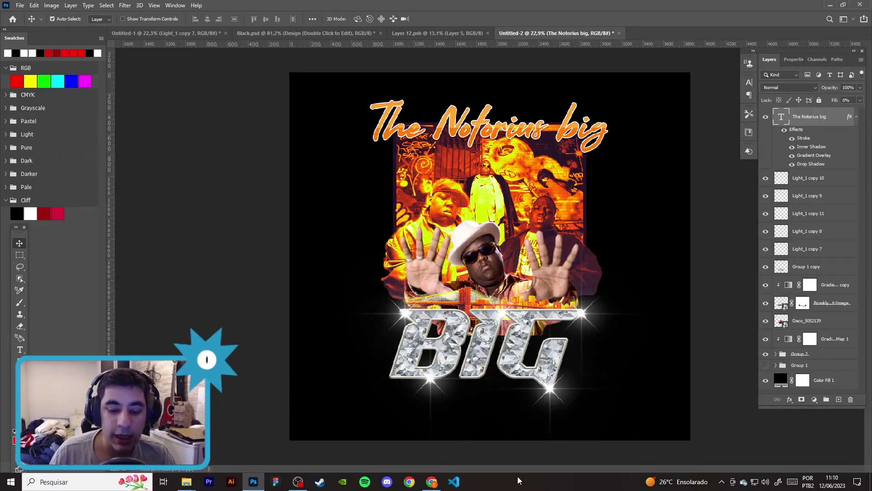
click(431, 482)
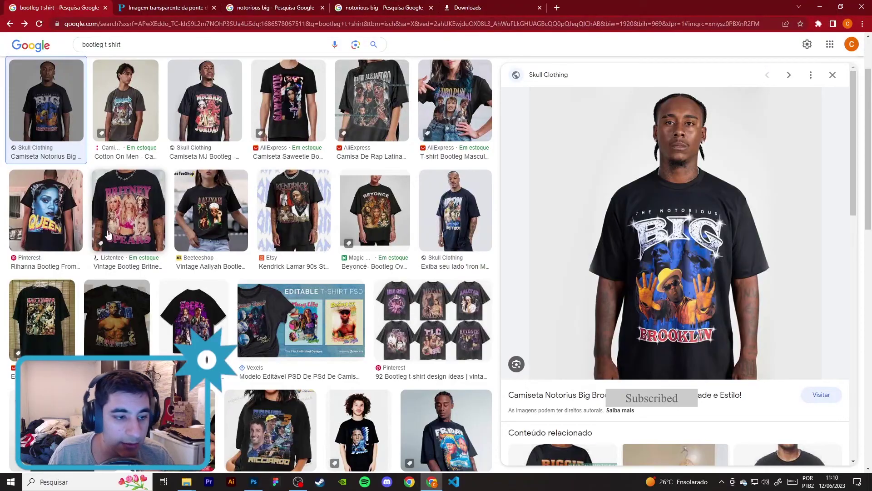
Step: Preview the SZA Good Days bootleg tee in the image results, then return to Photoshop
scroll(58, 320, down, 4)
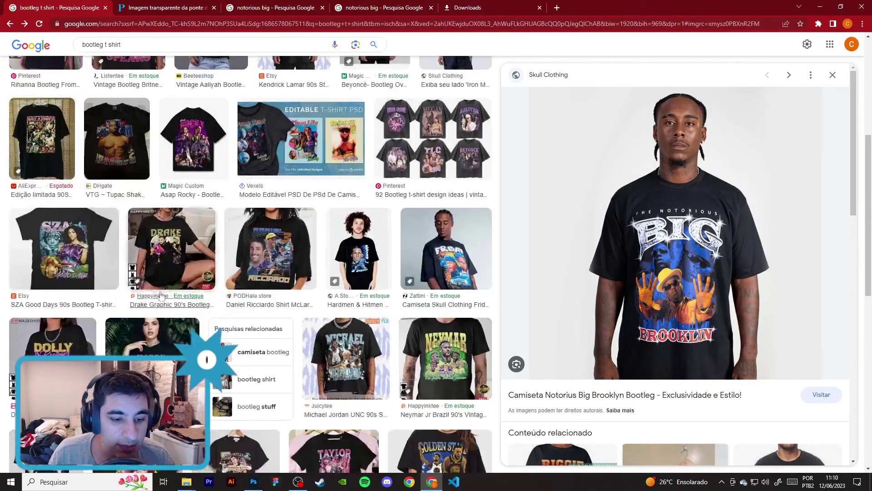
click(82, 268)
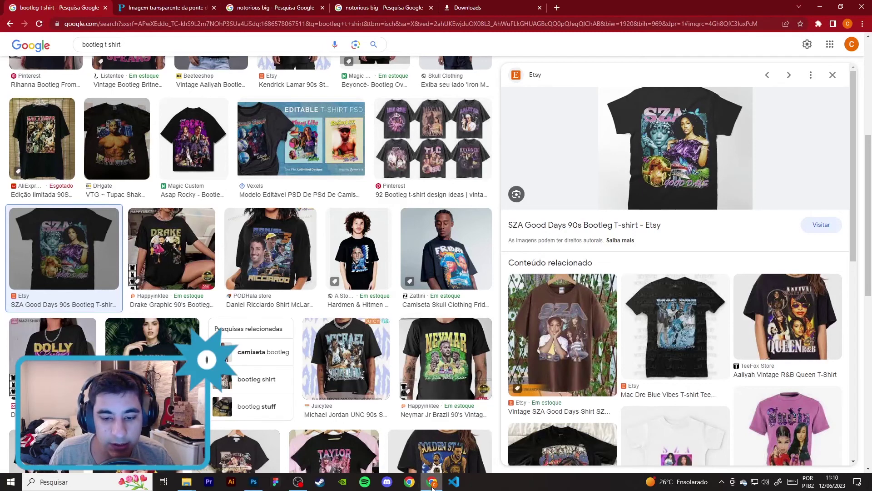
click(253, 481)
click(195, 234)
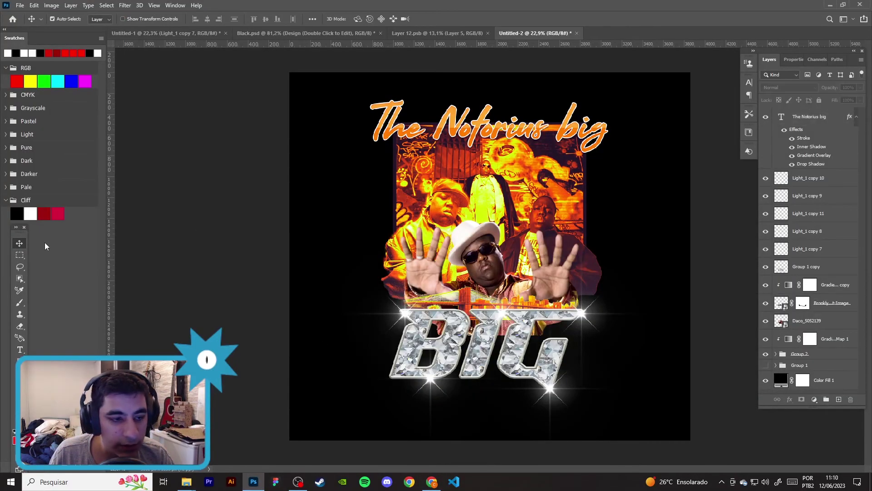
Step: Draw a circle with the Ellipse tool and move it to the poster centre
key(u)
mouse_move(300, 182)
mouse_down()
mouse_move(413, 282)
mouse_move(411, 295)
mouse_up()
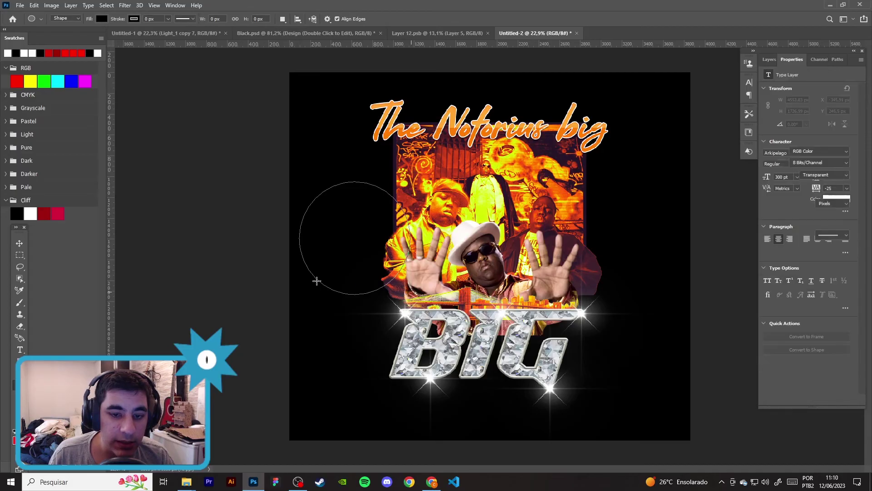
click(20, 241)
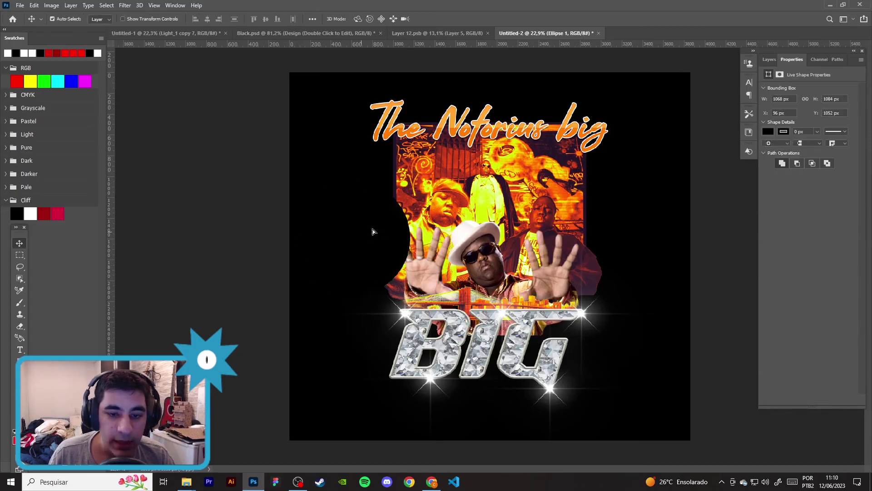
drag(373, 232, 487, 191)
Step: Move the Daco_5052139 photo above the circle and shift it up inside it
click(770, 59)
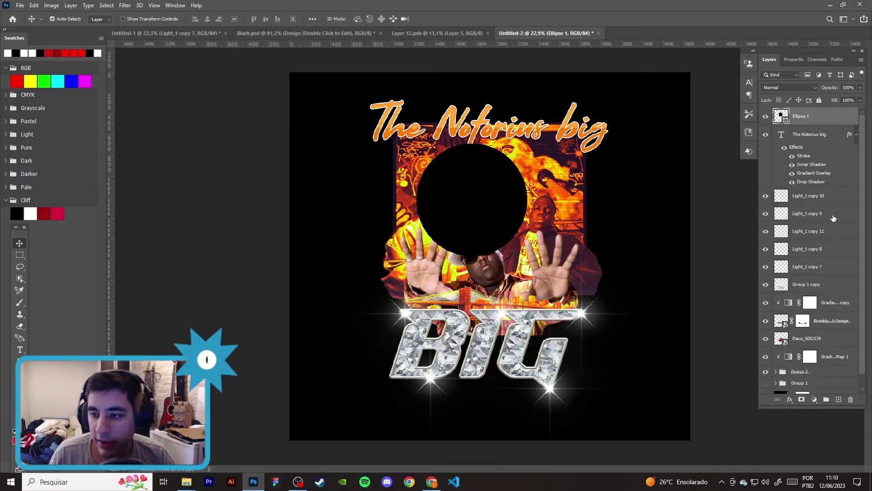
scroll(834, 218, down, 1)
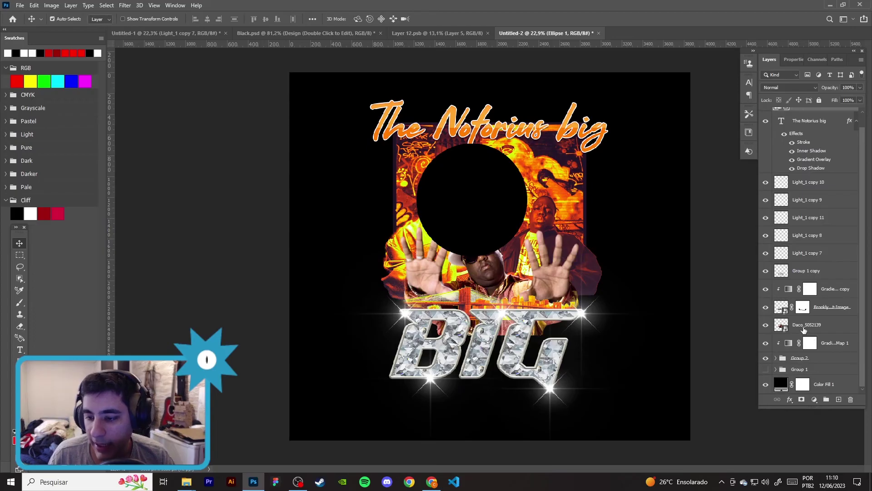
click(807, 329)
drag(808, 329, 810, 114)
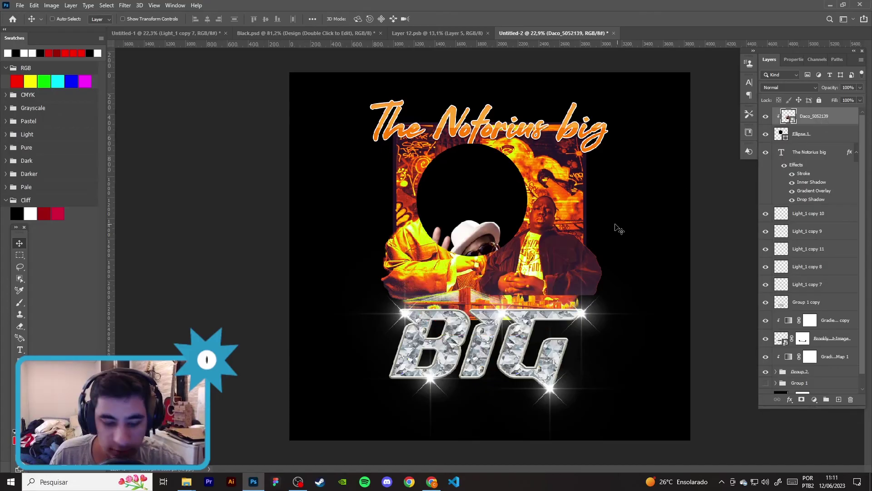
key(ctrl+t)
mouse_move(469, 246)
mouse_down()
mouse_move(472, 180)
mouse_move(458, 184)
mouse_up()
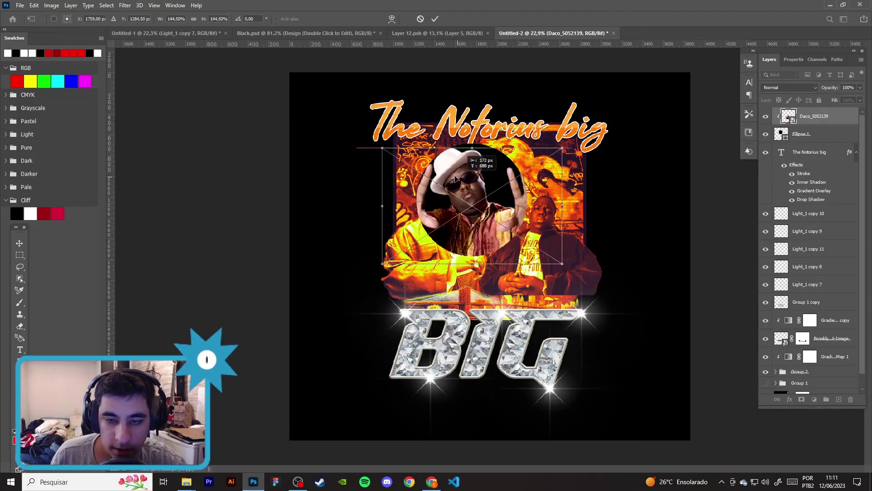
key(Return)
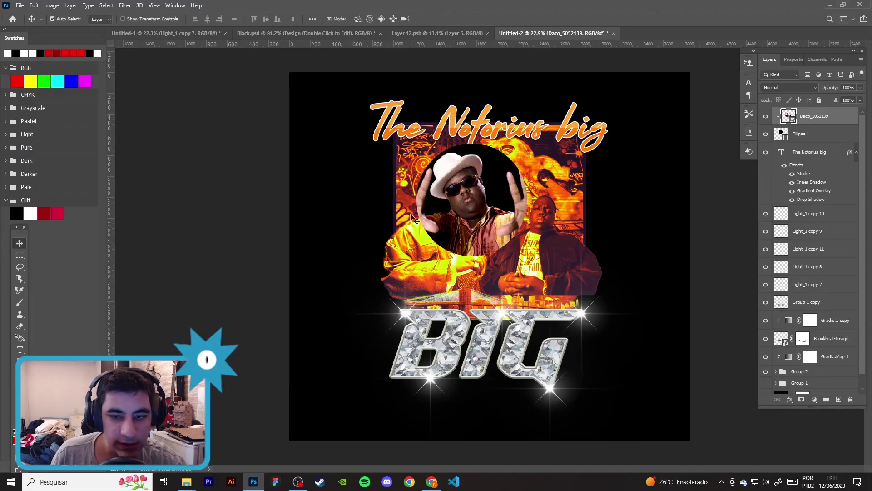
Step: Group the photo with Ellipse 1 and move the group down and left
click(777, 136)
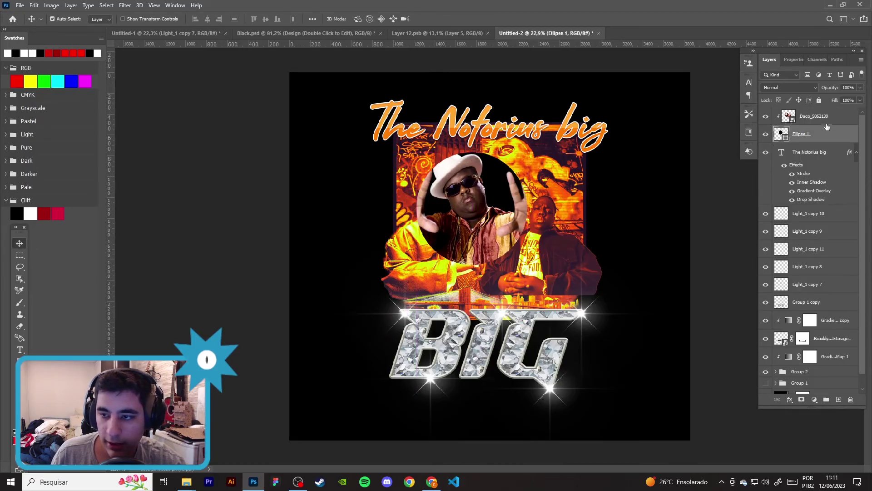
shift+click(832, 117)
key(ctrl+g)
key(ctrl+t)
drag(490, 193, 469, 226)
Step: Try an 18 px stroke and a gold preset style on Group 3, then undo them
double_click(835, 117)
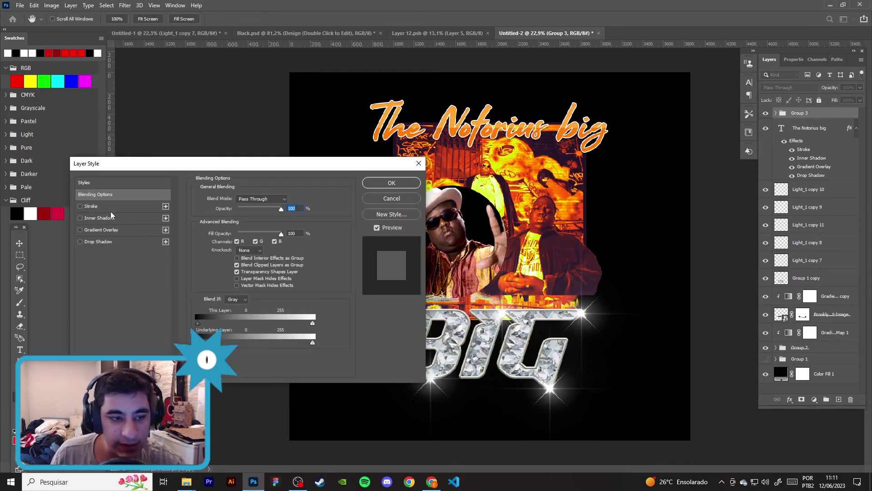
click(109, 207)
drag(233, 200, 236, 198)
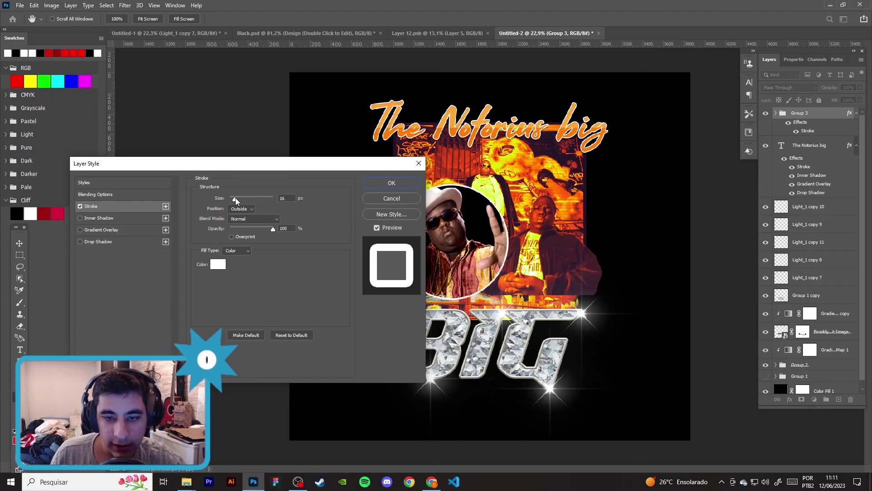
click(100, 182)
click(262, 189)
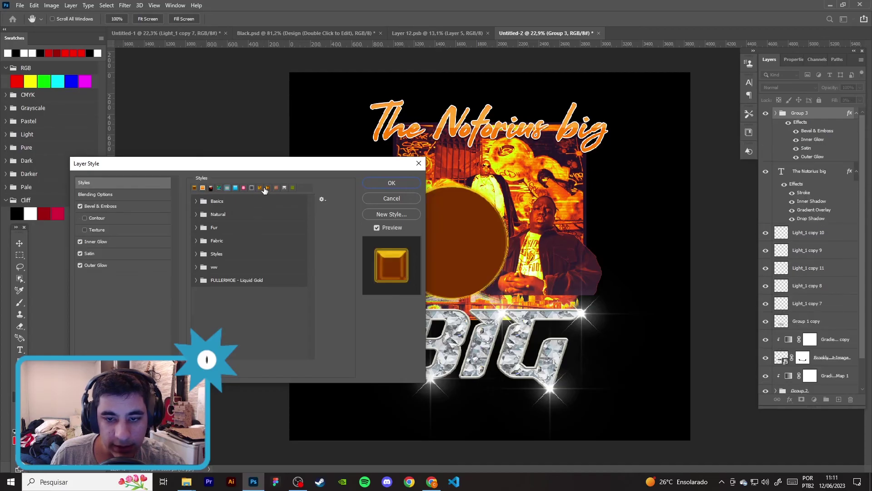
click(391, 183)
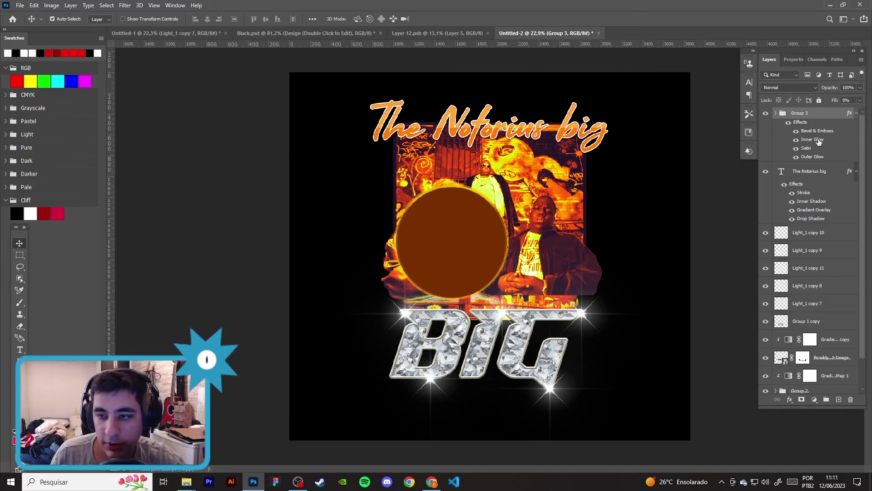
key(ctrl+z)
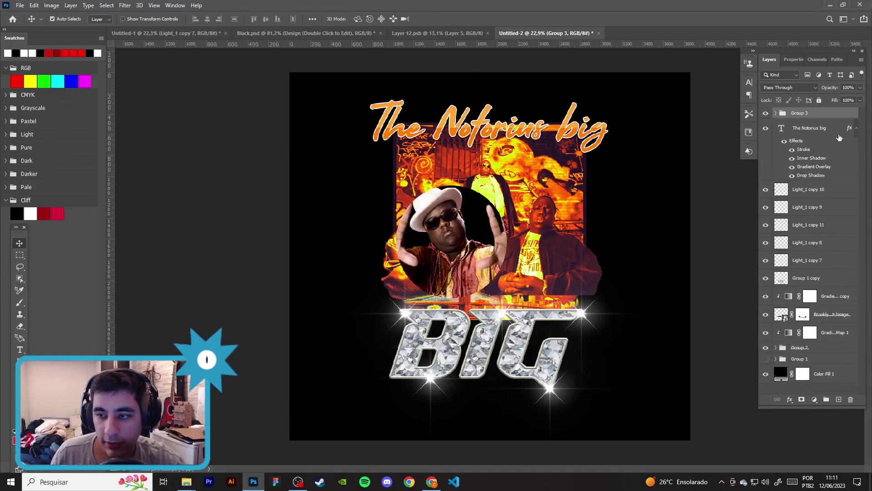
click(432, 482)
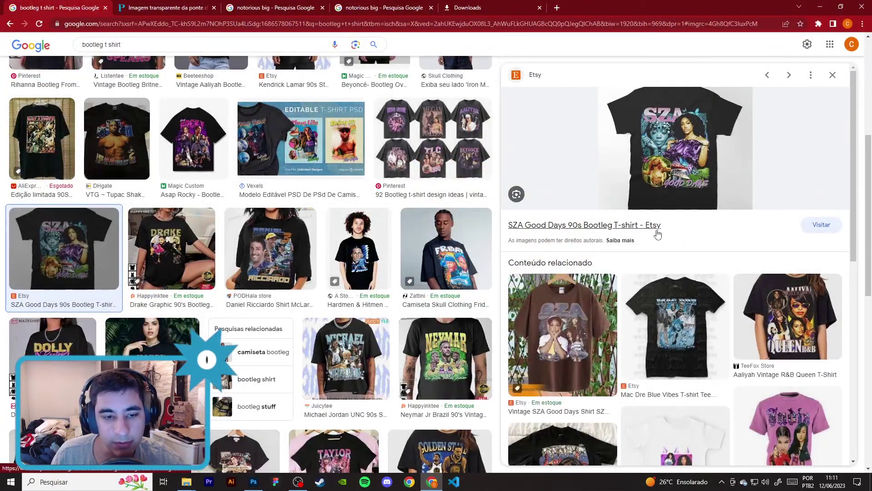
Step: Preview the Daniel Ricciardo, Neymar, Golden State Warriors, Ice Cube and Stray Kids bootleg shirts
click(270, 248)
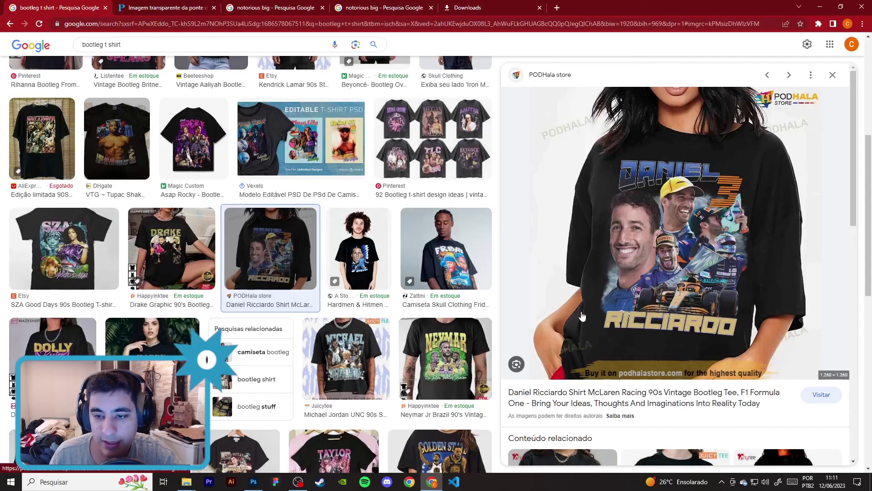
scroll(446, 273, down, 2)
scroll(445, 273, down, 2)
click(445, 177)
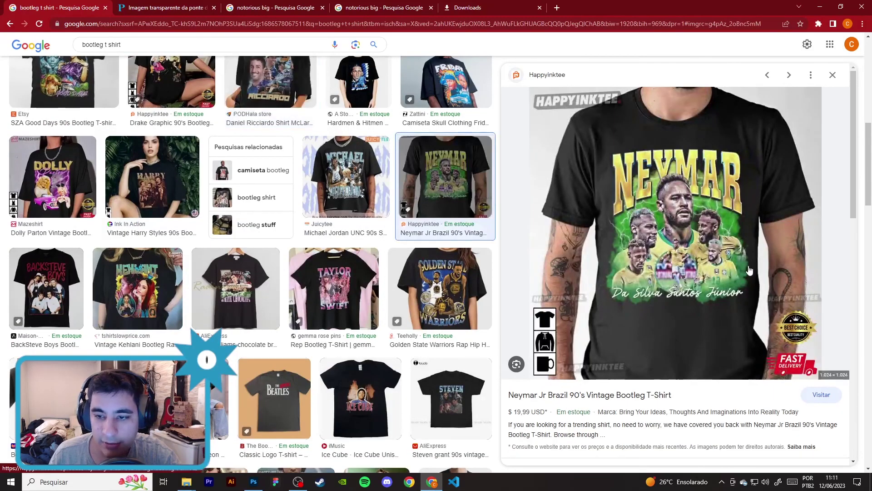
scroll(439, 196, down, 2)
click(439, 196)
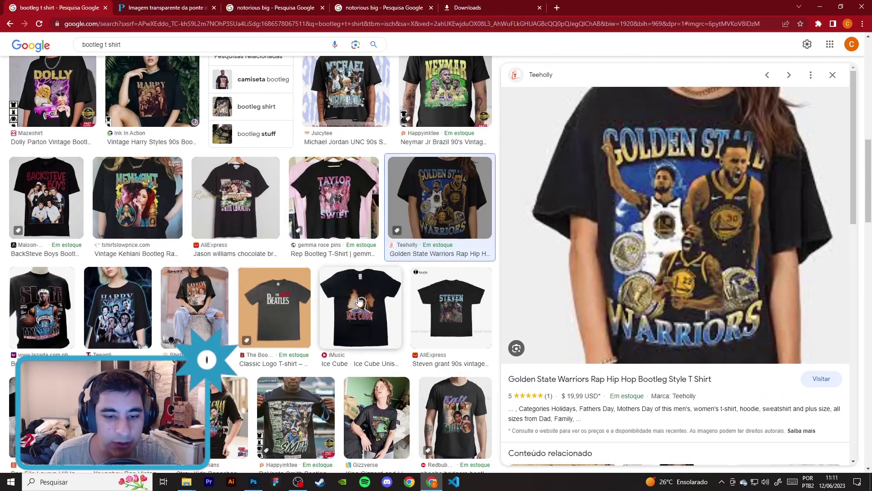
click(361, 309)
scroll(307, 332, down, 3)
click(211, 286)
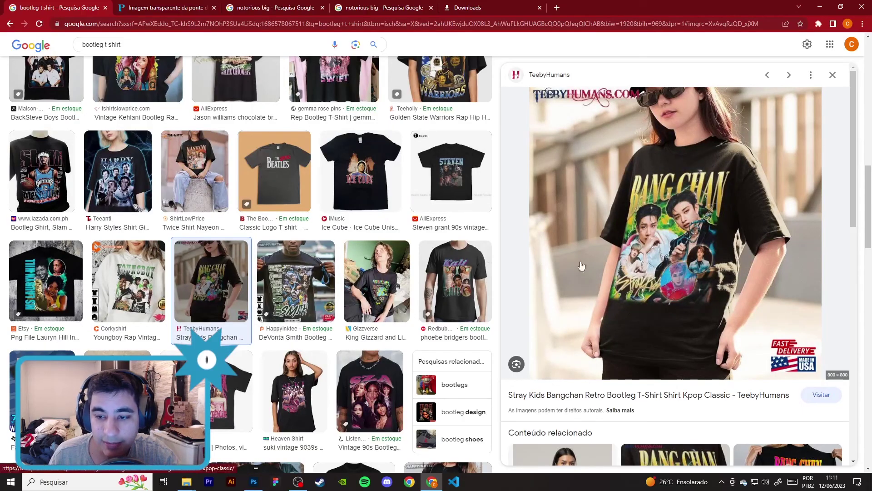
Step: Preview the Jimmy Butler, Tina Turner and Adele shirts, then return to Photoshop
scroll(365, 320, down, 6)
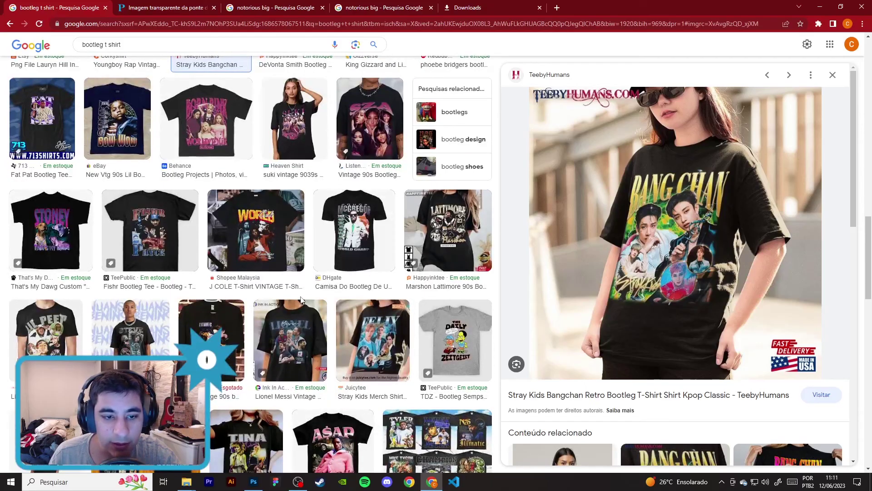
scroll(252, 244, down, 4)
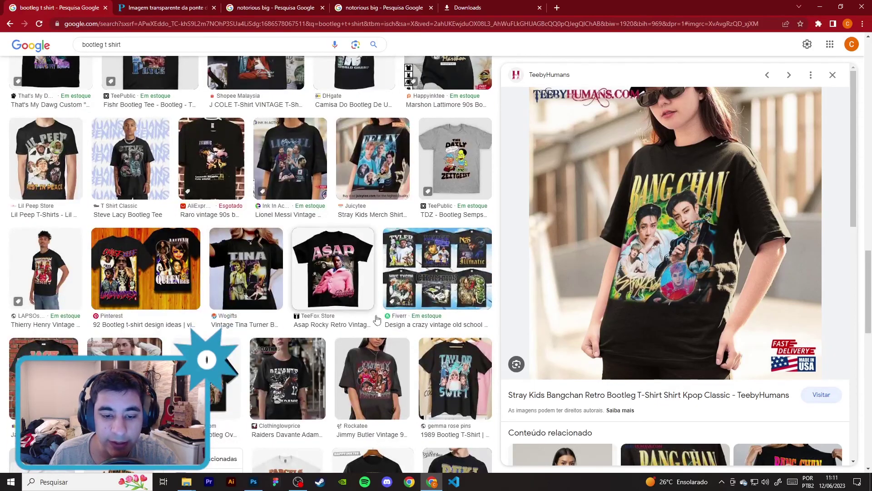
click(372, 377)
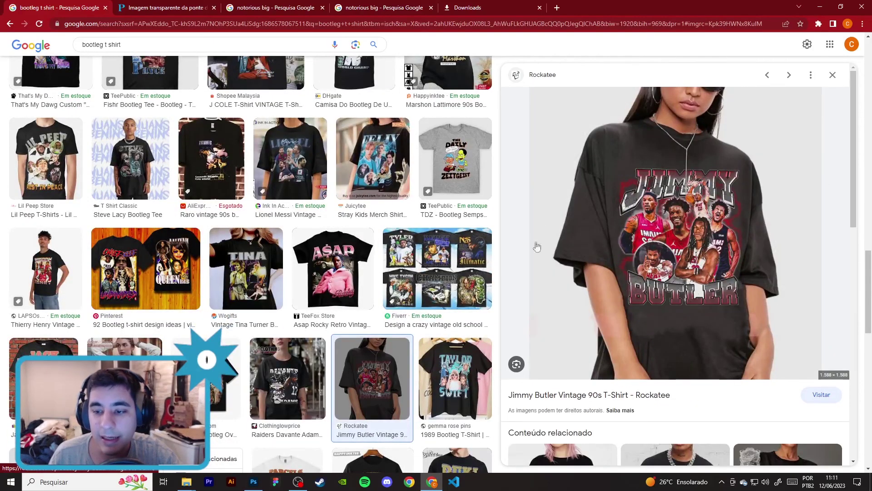
scroll(485, 261, down, 2)
scroll(486, 261, down, 2)
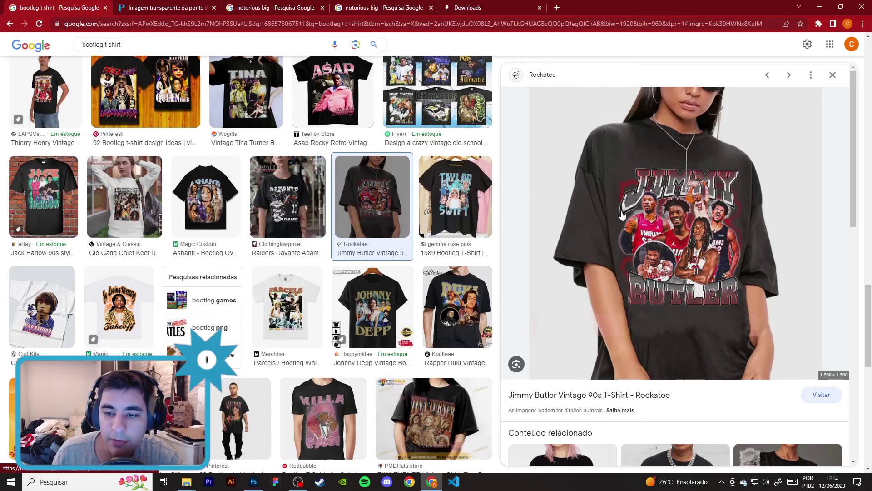
scroll(445, 246, down, 4)
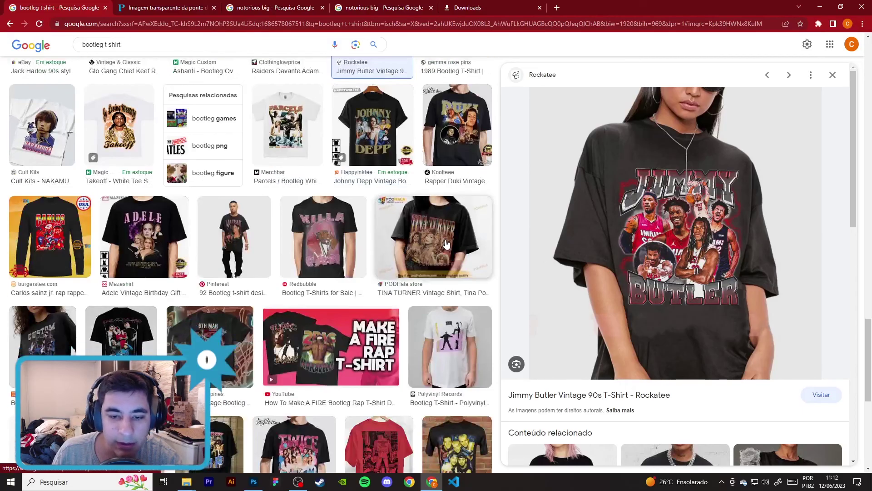
click(433, 241)
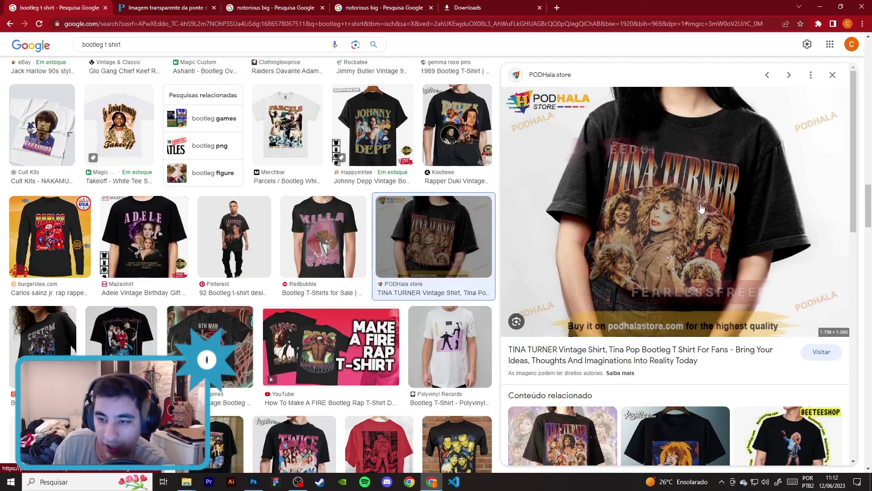
click(141, 236)
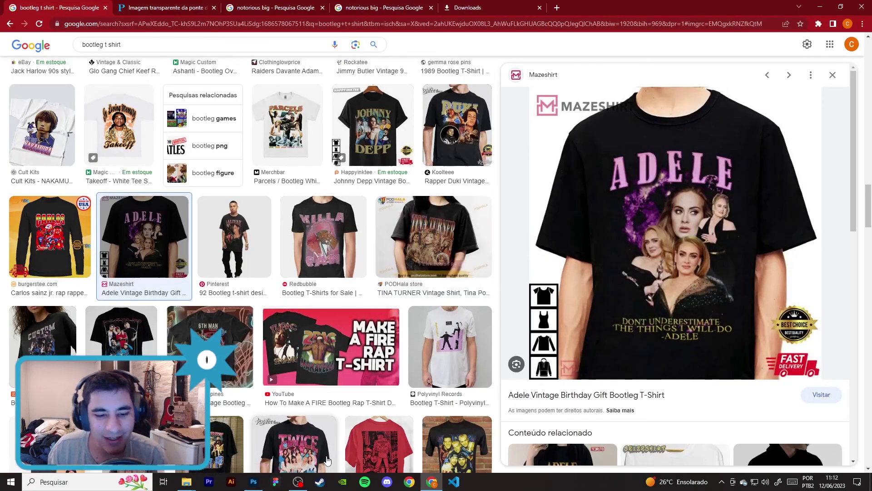
click(431, 482)
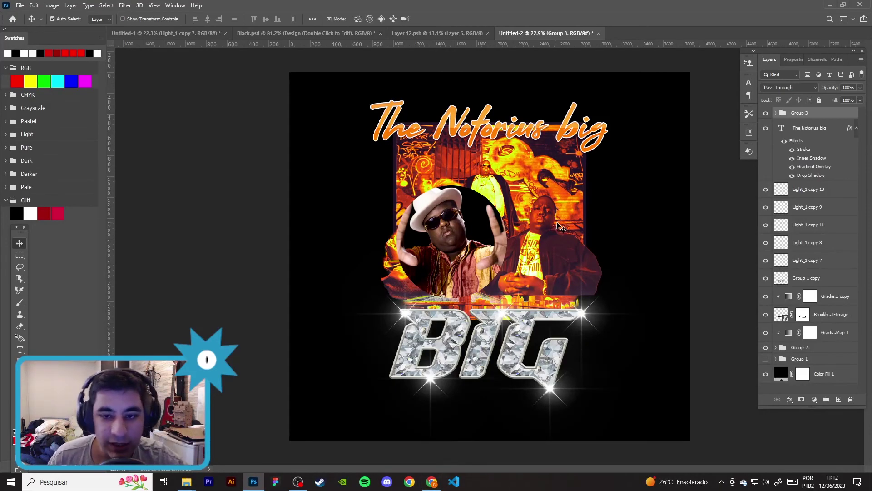
Step: Undo the ellipse grouping and circular clipping so the raised-hands Biggie photo is uncropped again
key(ctrl+z)
key(ctrl+z)
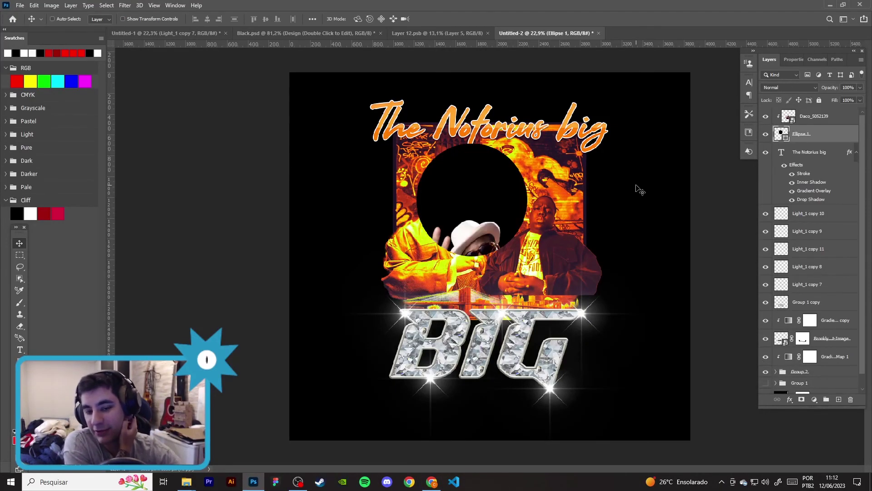
key(ctrl+z)
key(ctrl+z)
key(ctrl+z)
key(ctrl+z)
key(ctrl+z)
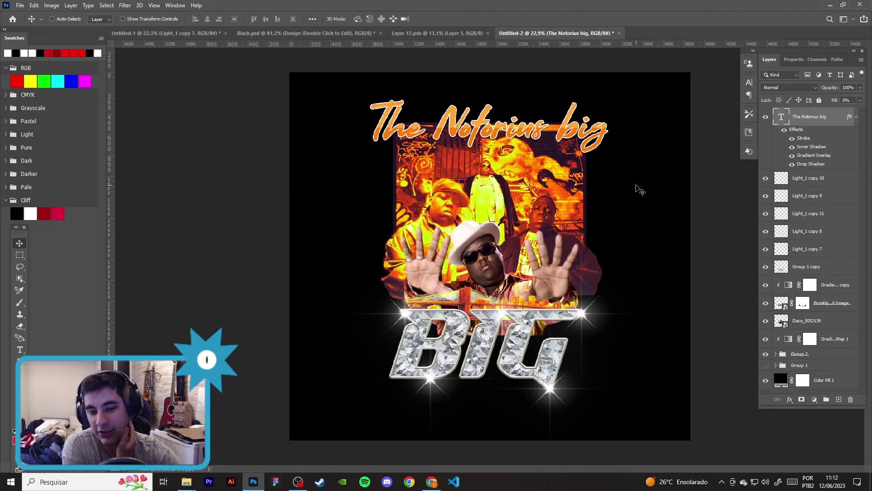